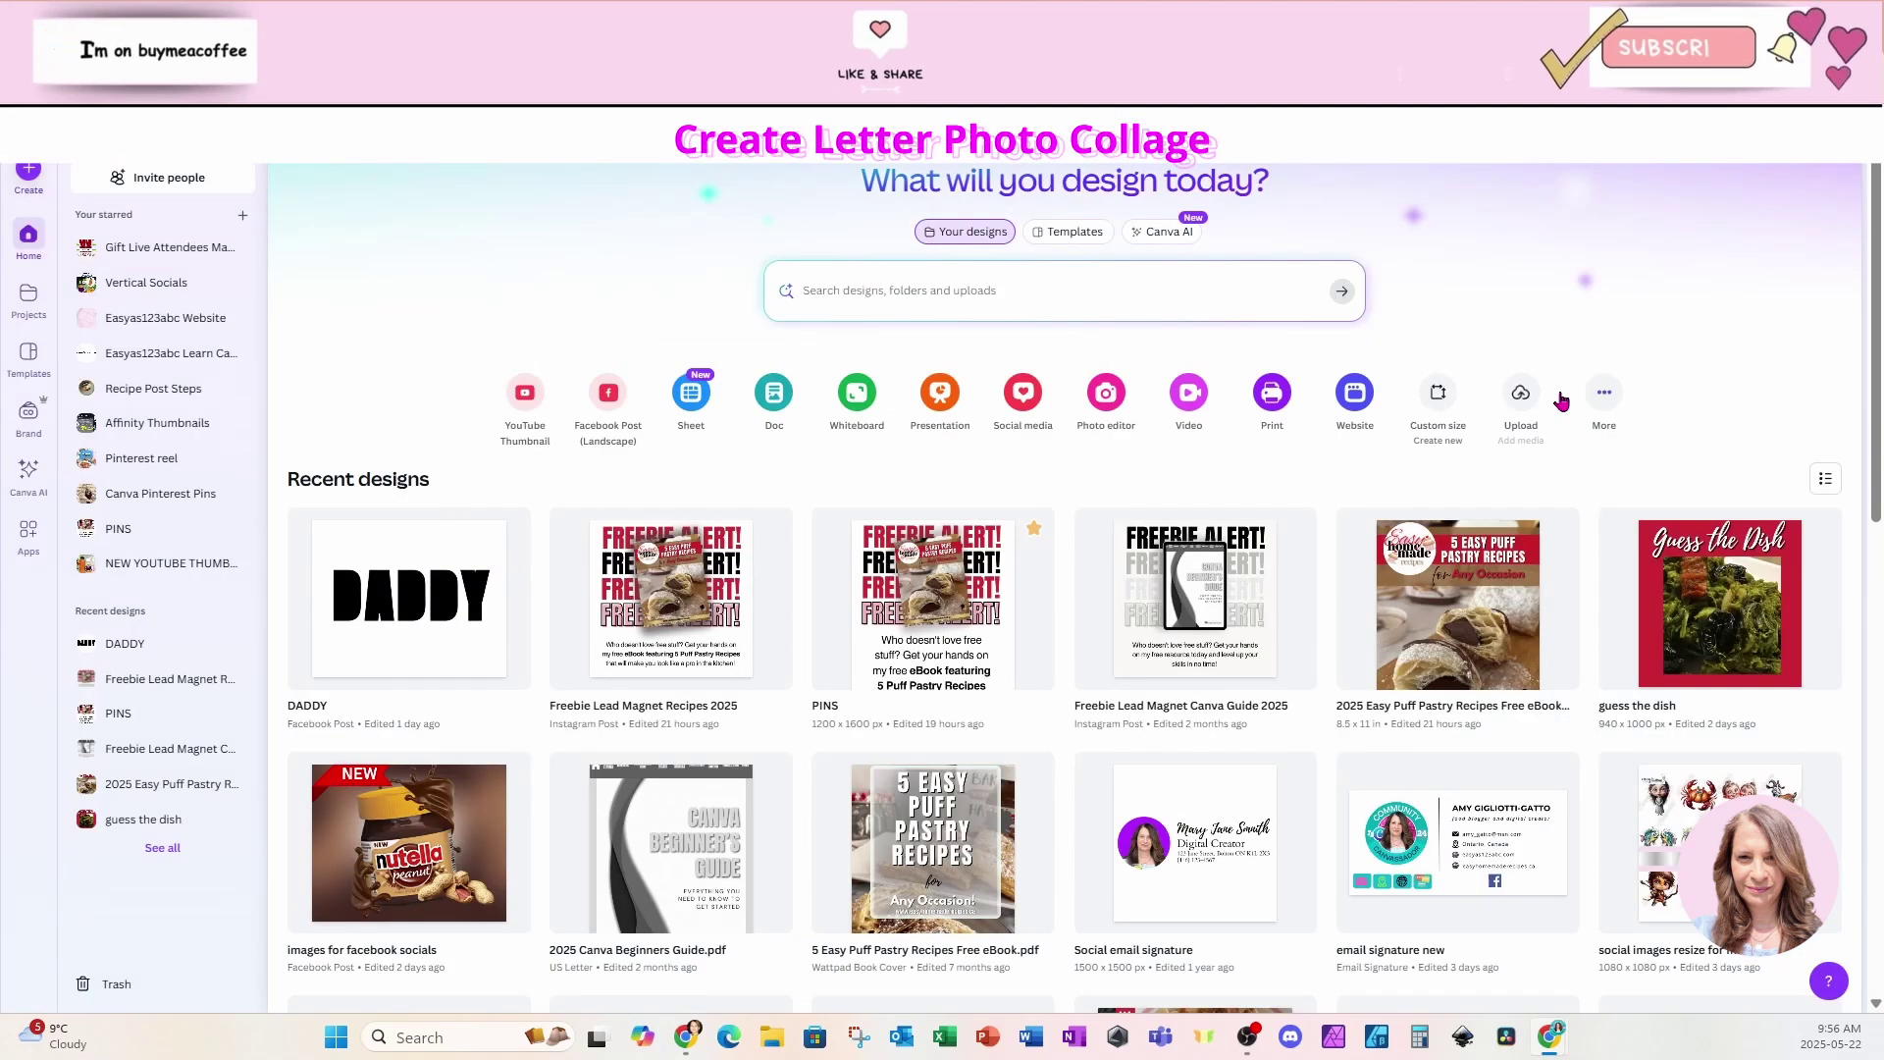
Create a blank custom-size design 11 in wide by 8 in high
mouse_move(1513, 577)
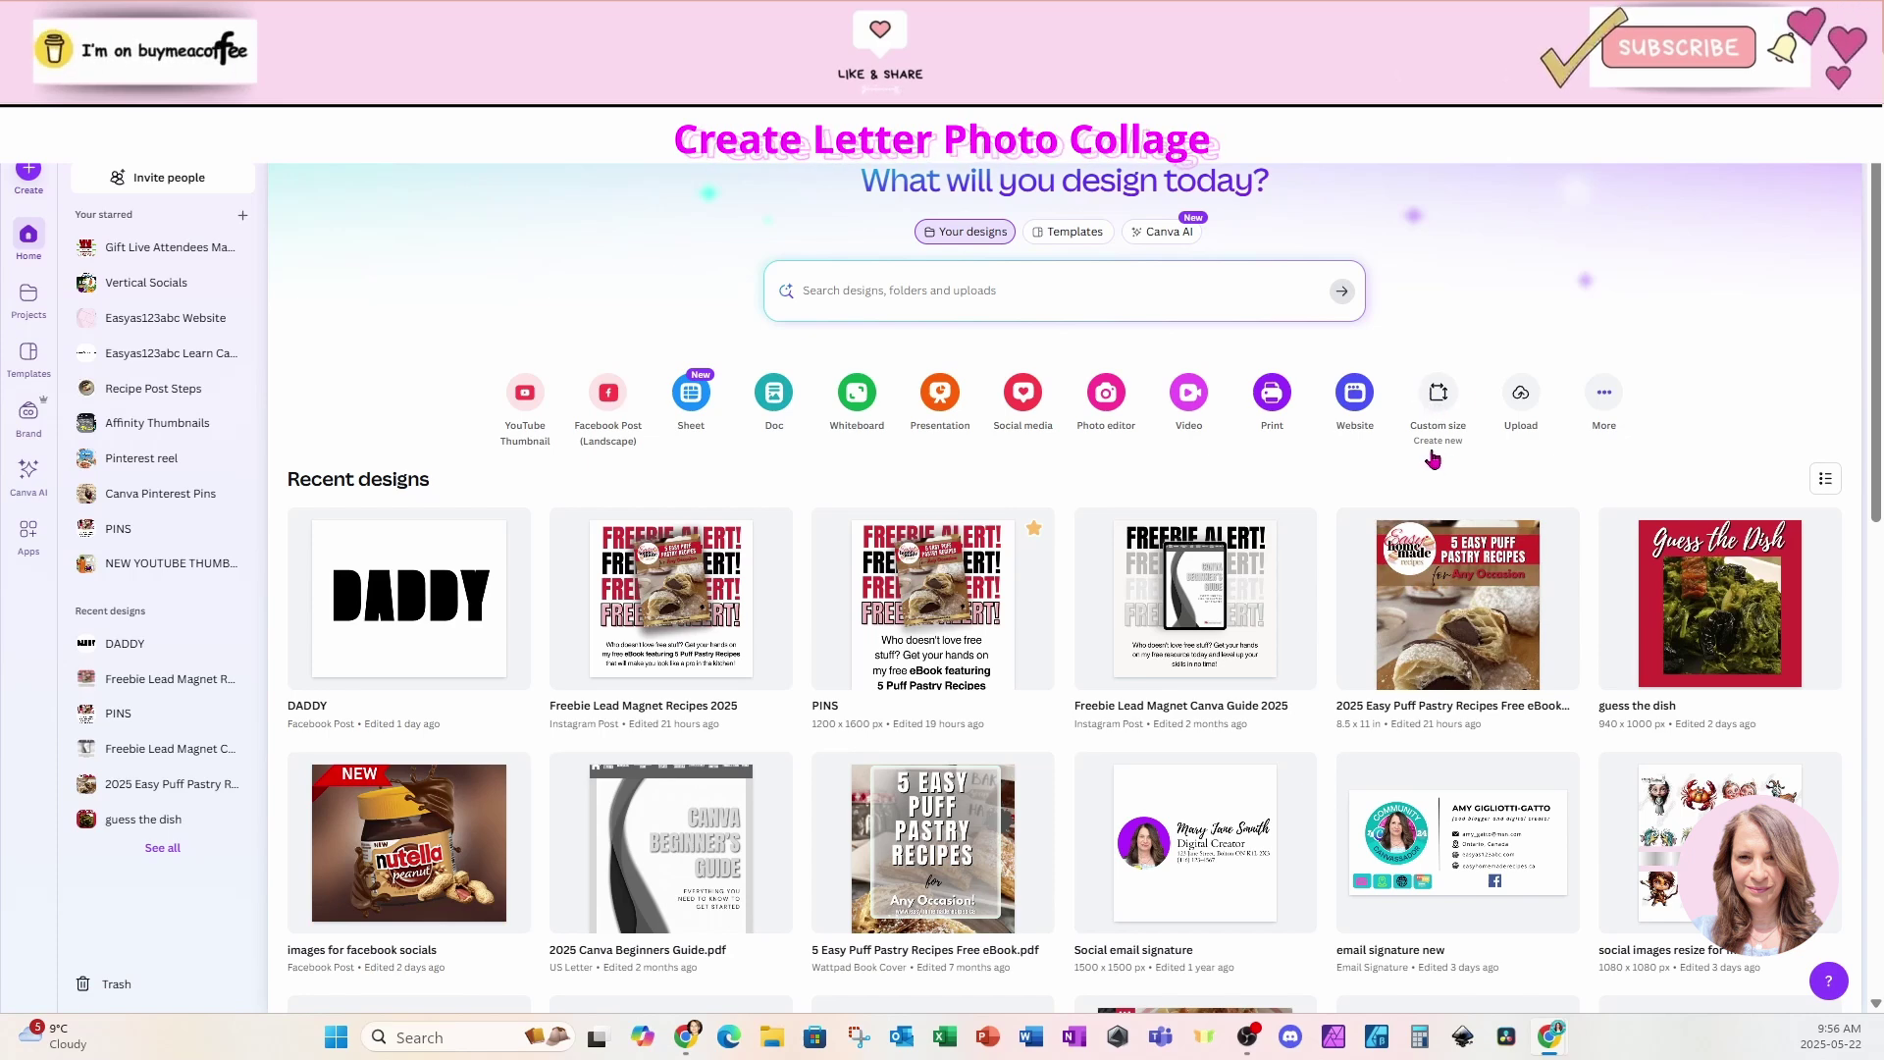
left_click(1436, 394)
type("8")
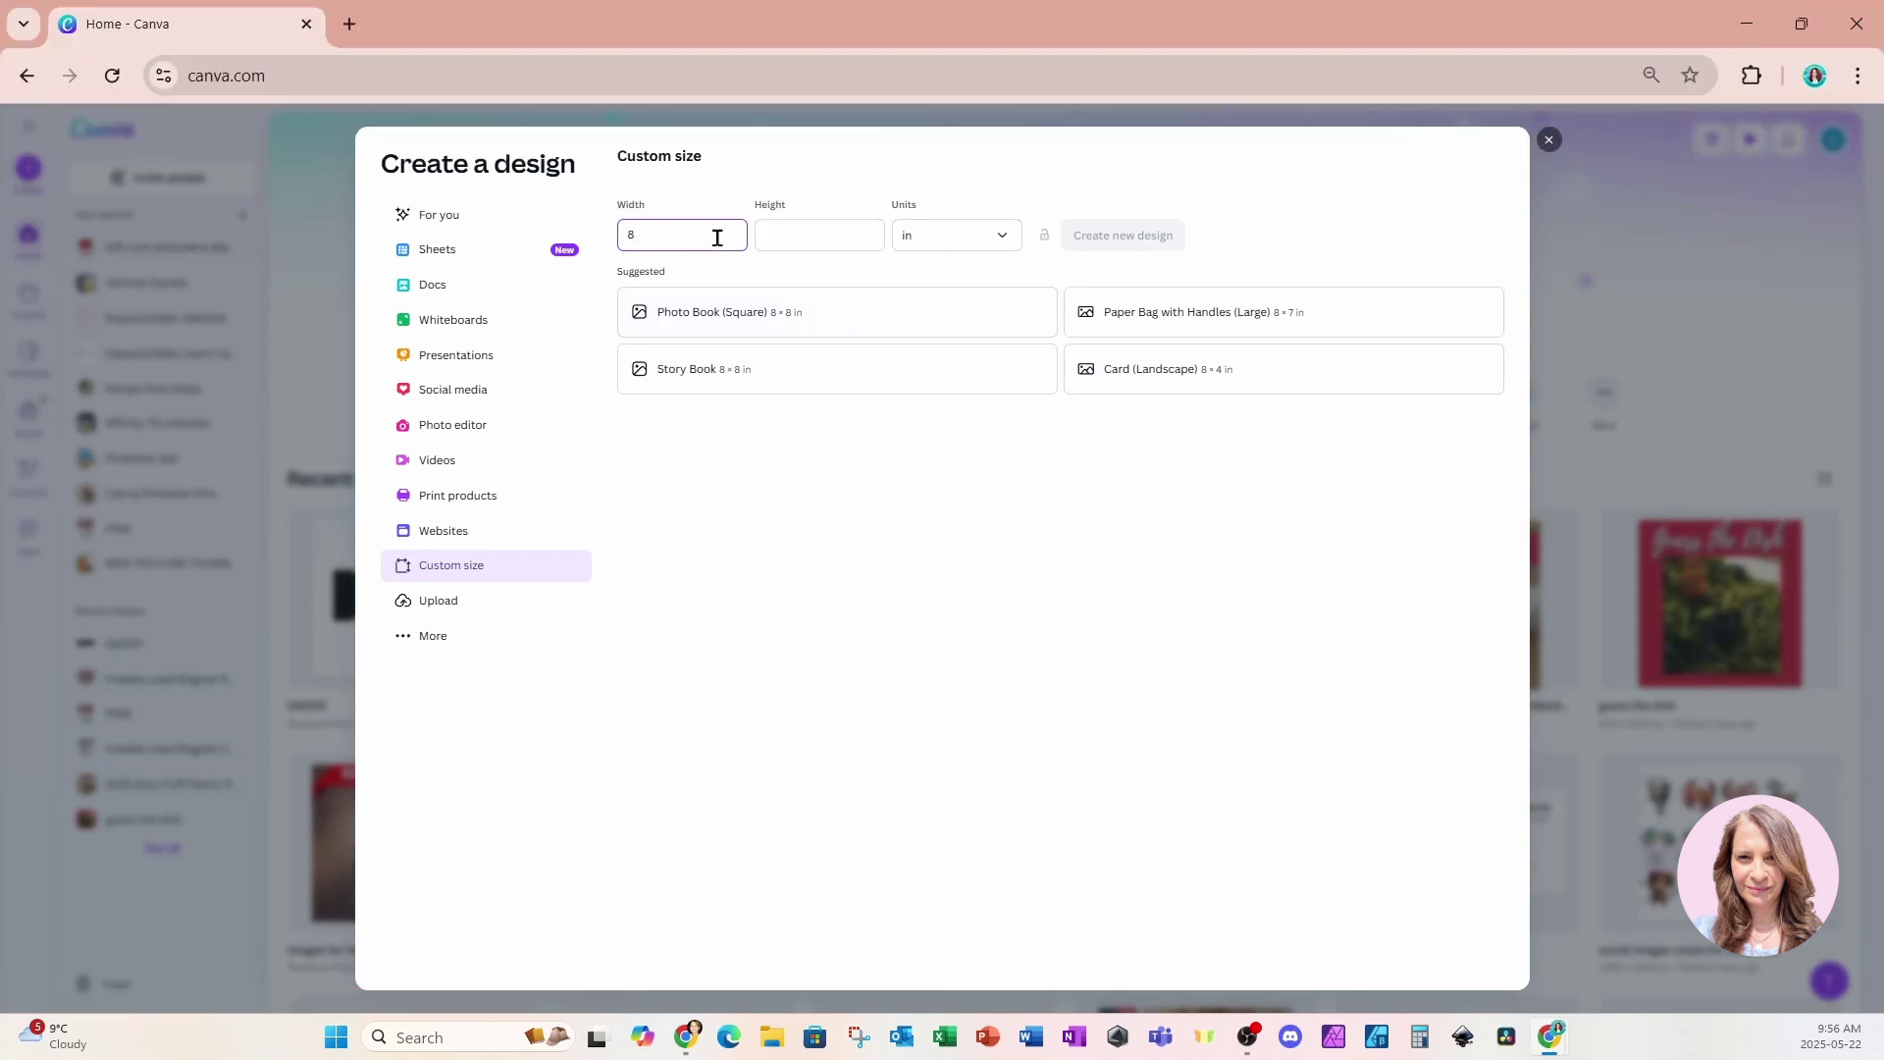
key("BackSpace")
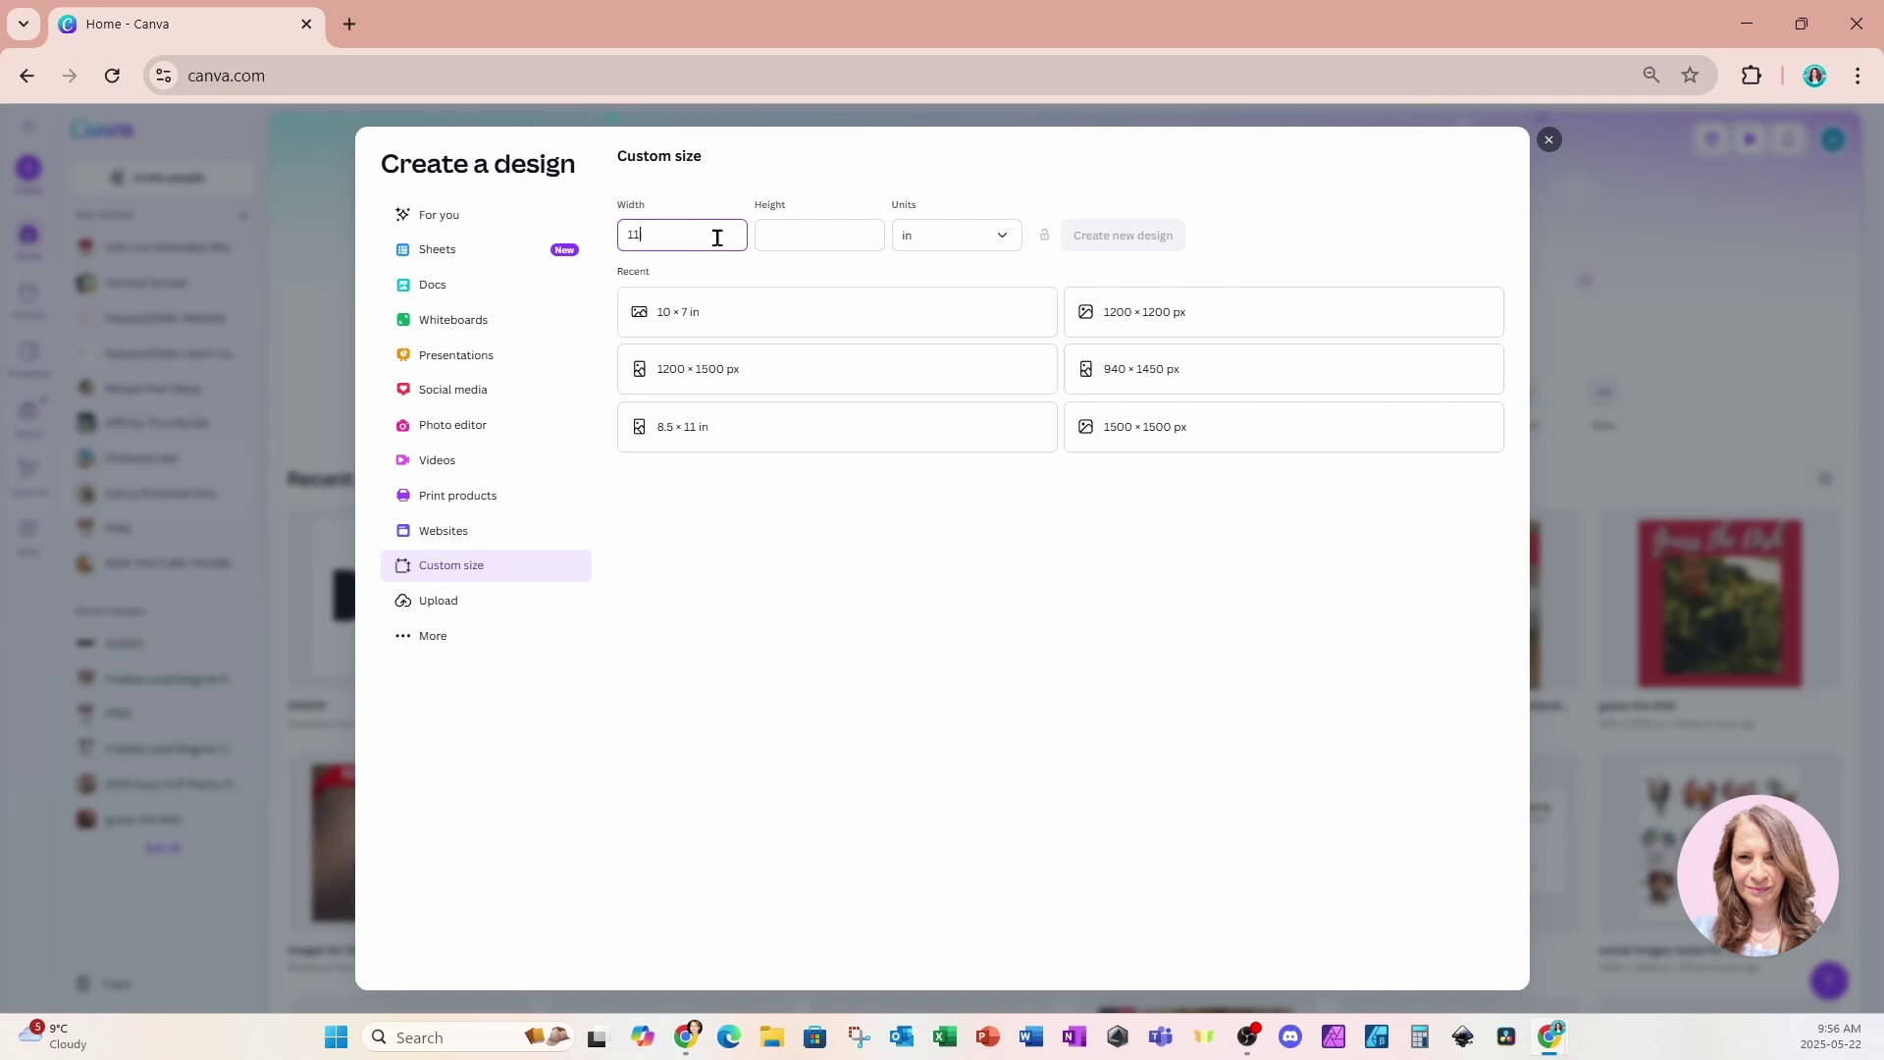
left_click(779, 233)
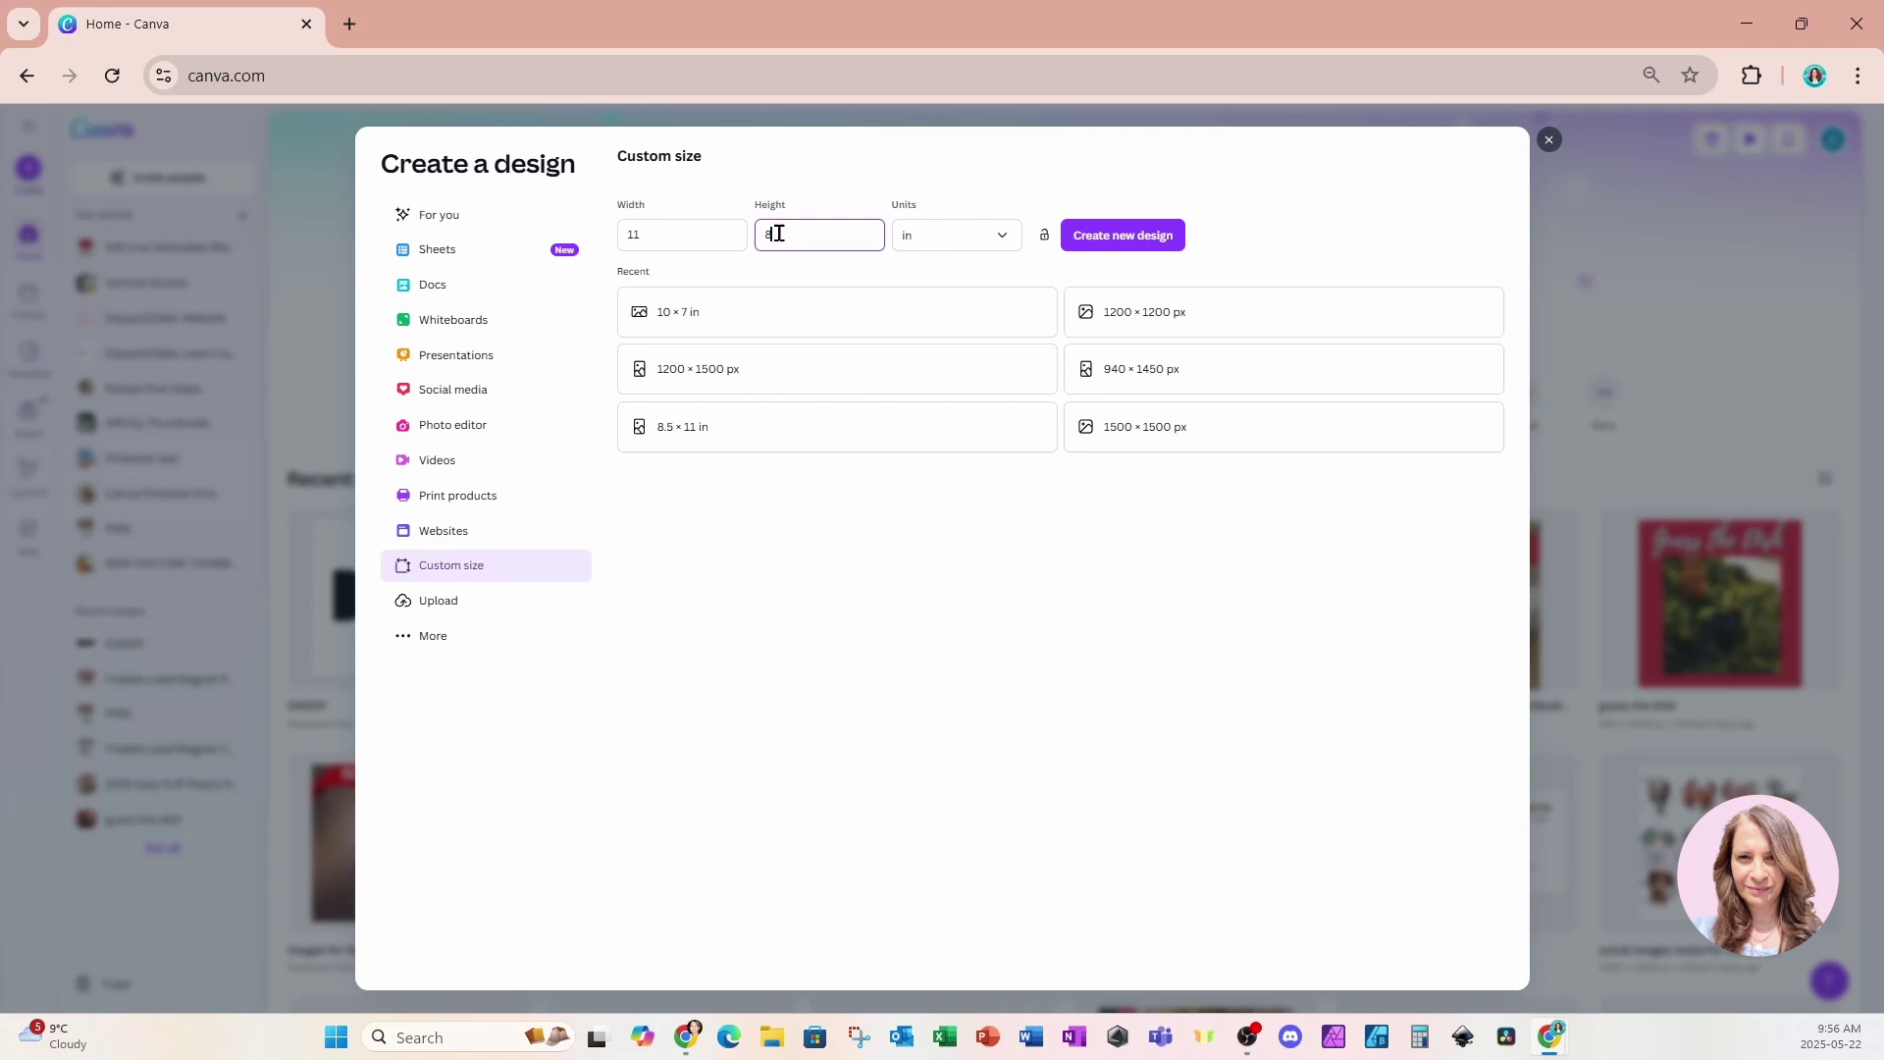
left_click(1170, 242)
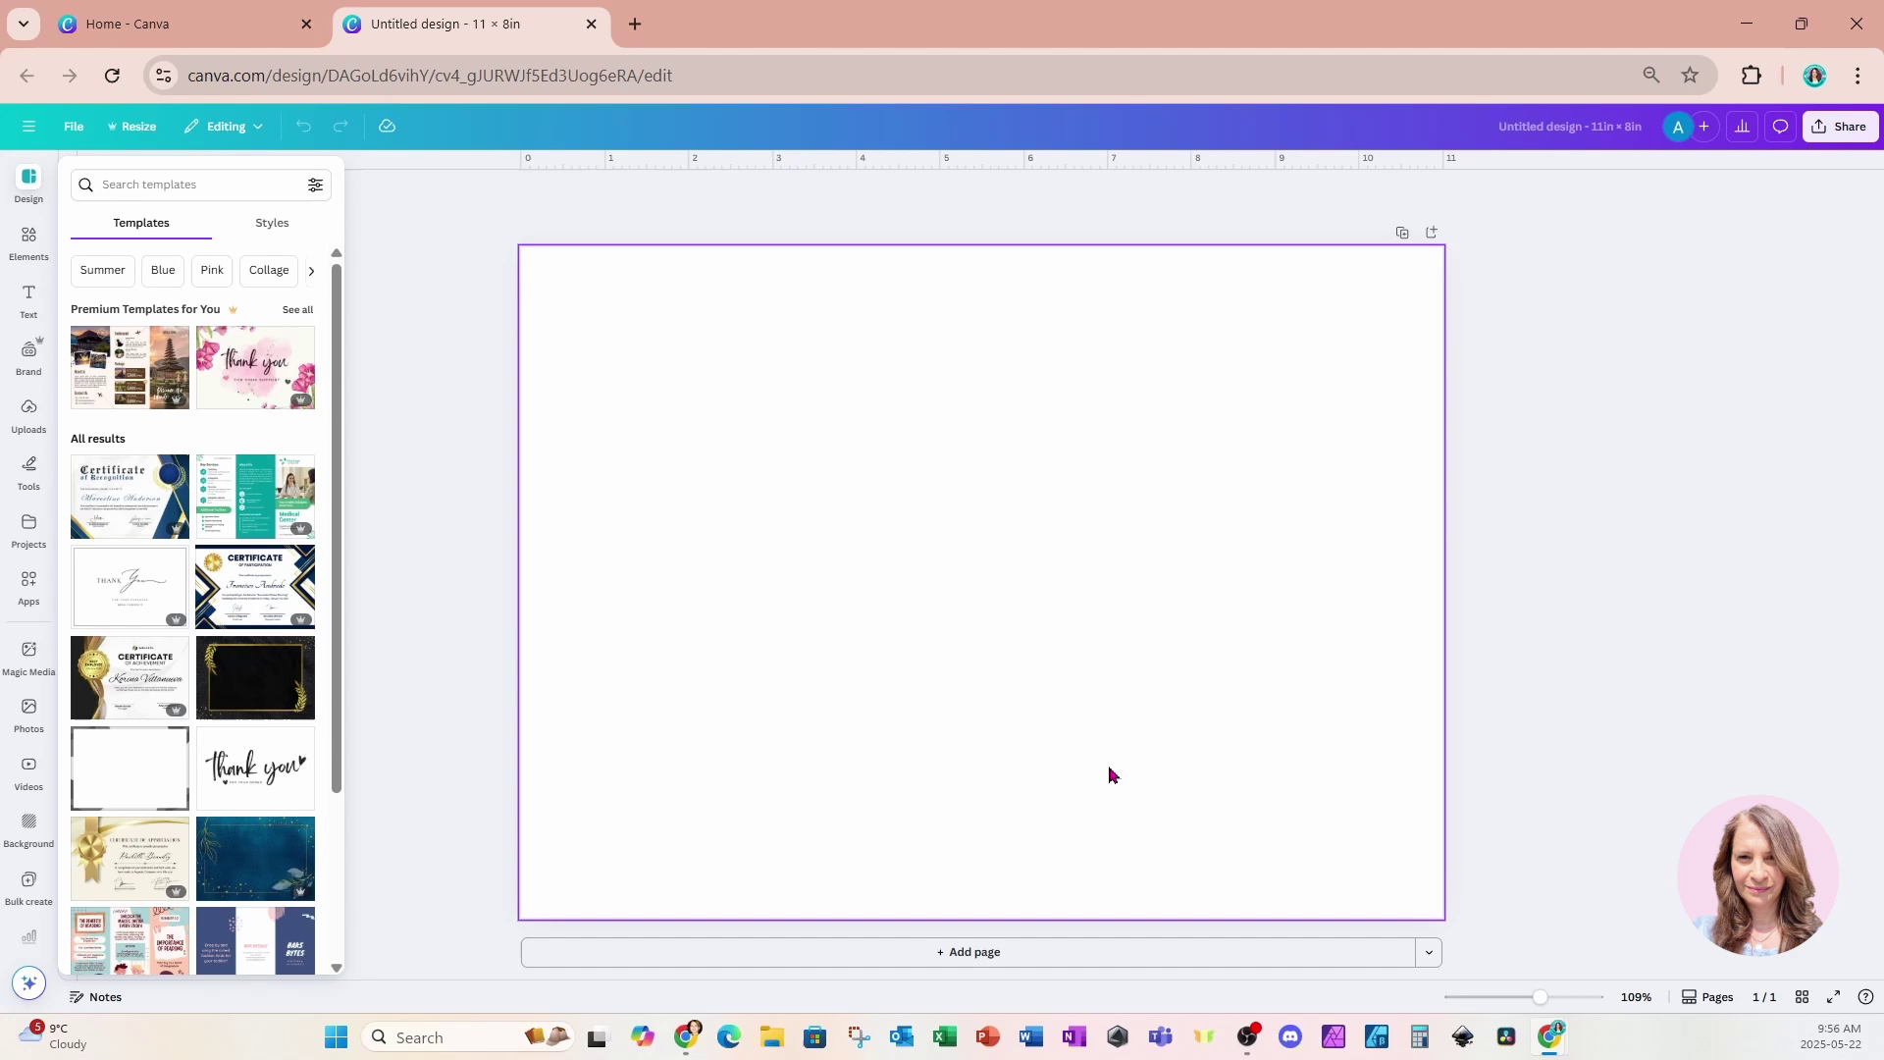
Check the File menu, select the blank page, and show the Text panel's heading and body styles
left_click(71, 131)
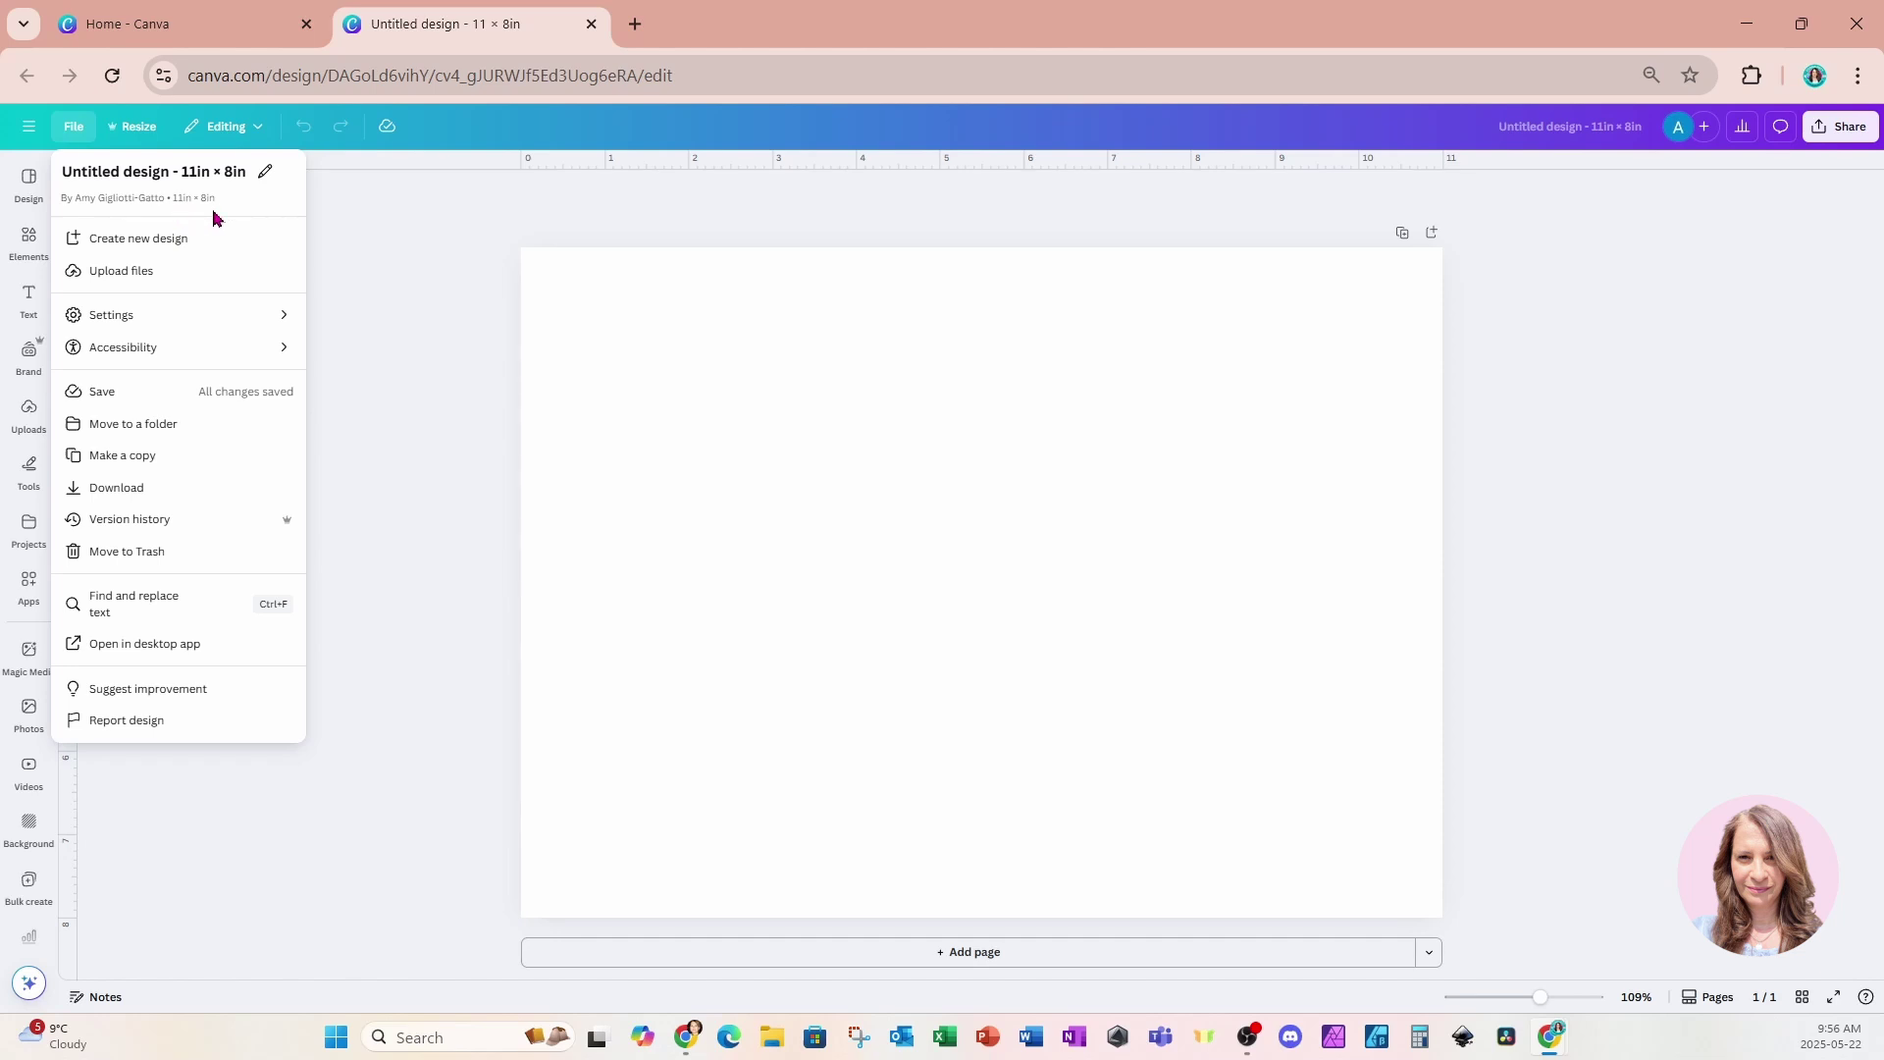
left_click(661, 315)
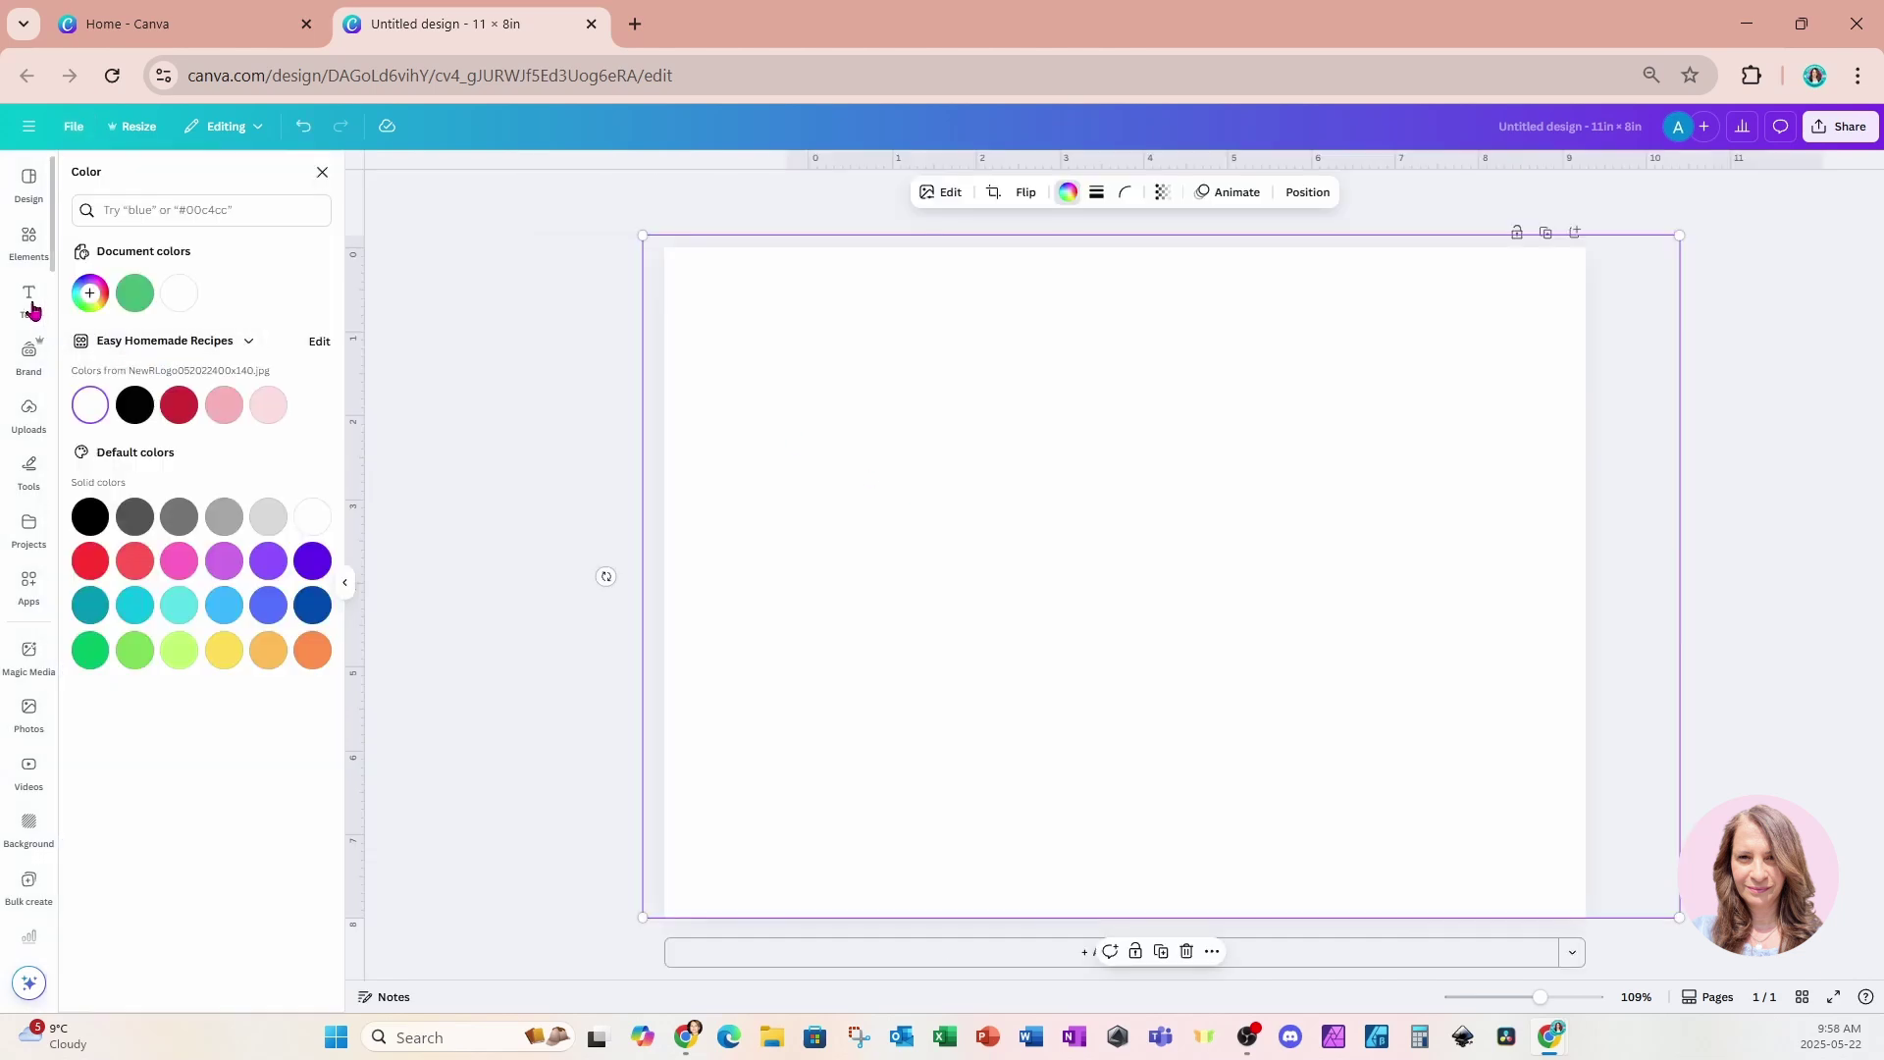
left_click(28, 299)
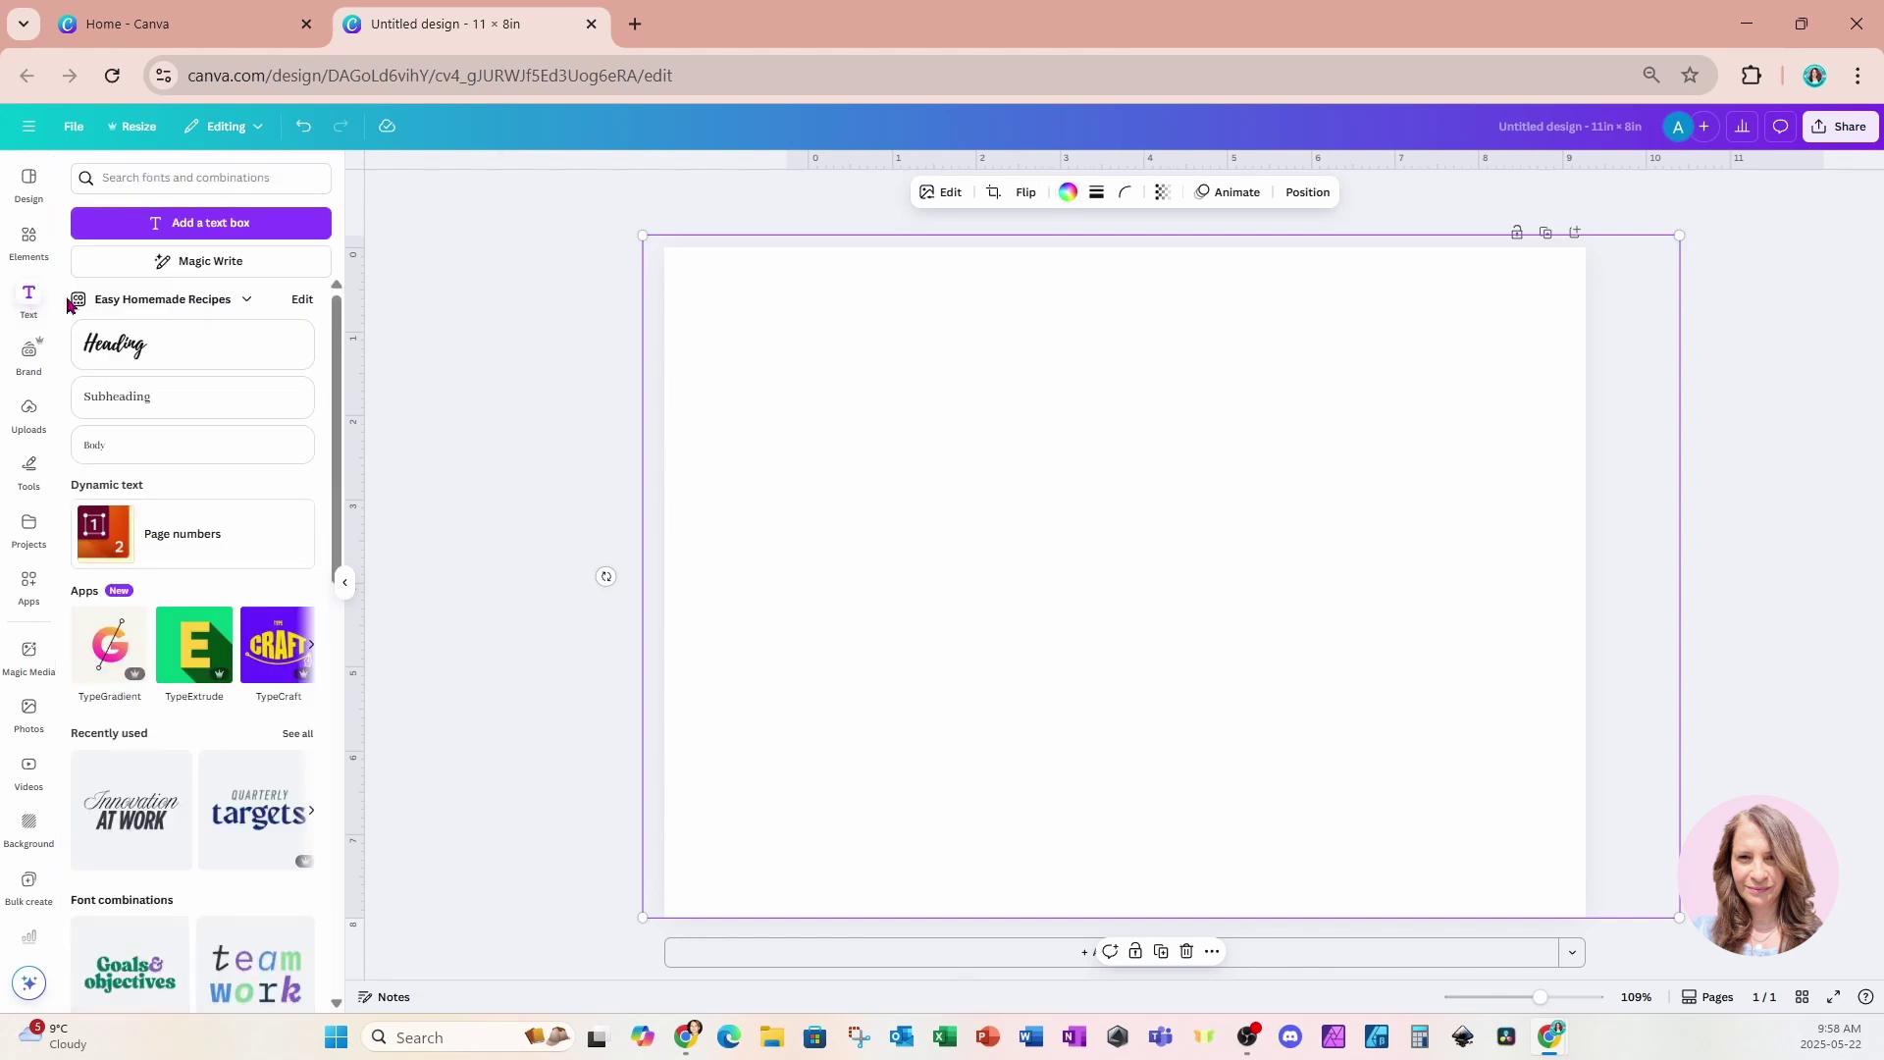
Add a size-125 body text box reading DADDY and centre it on the page
left_click(117, 449)
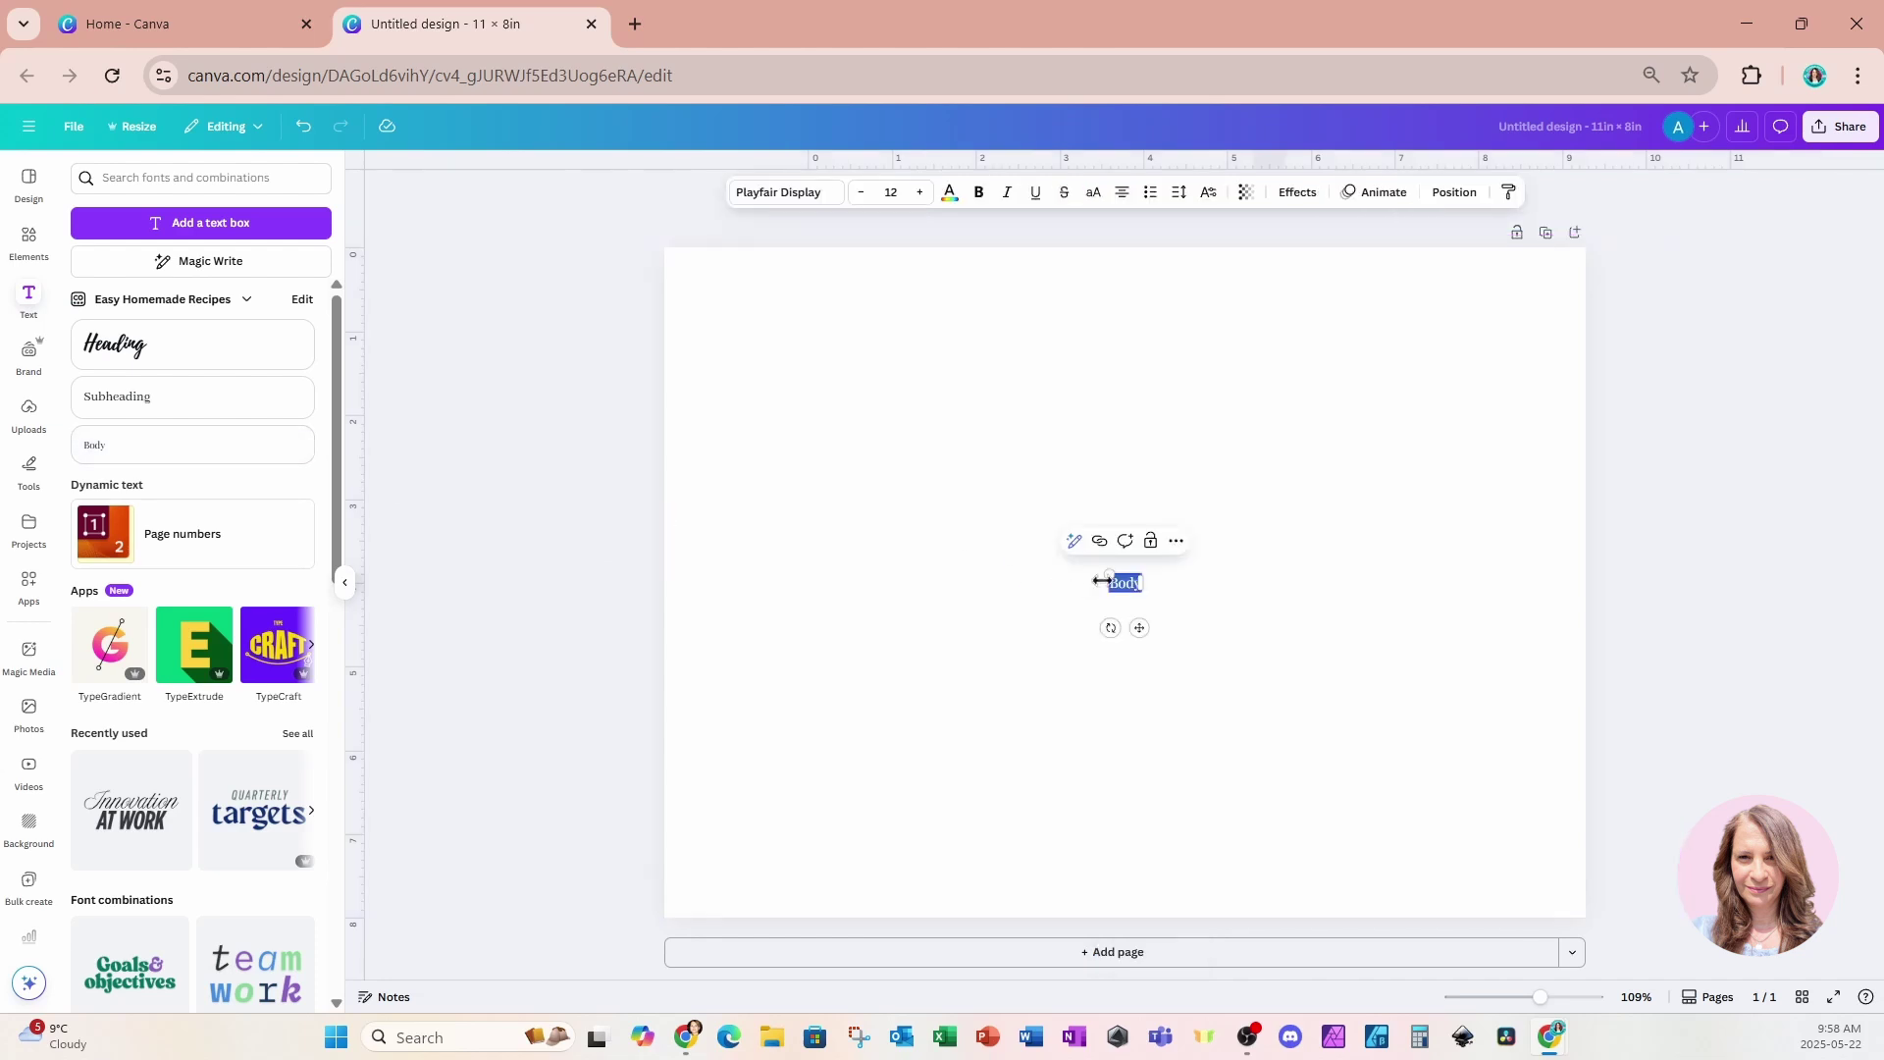
left_click_drag(1107, 574, 811, 407)
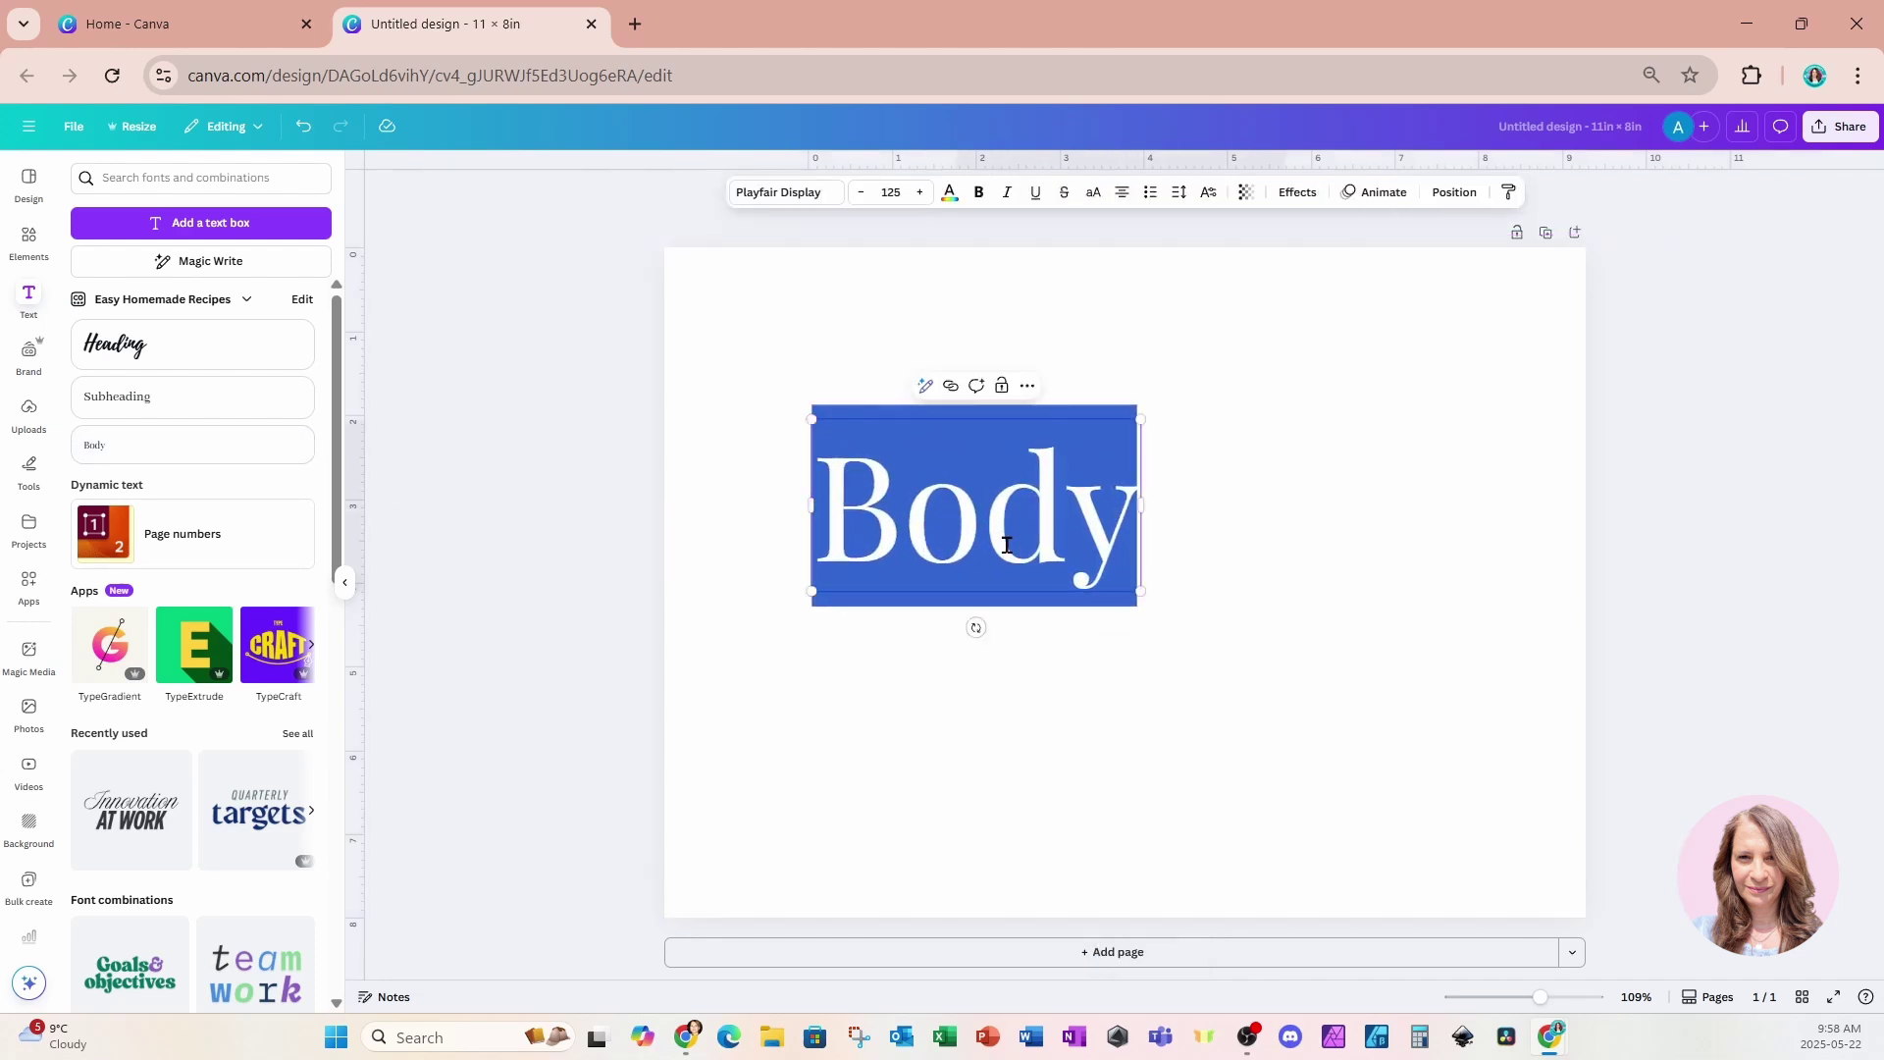
type("DA")
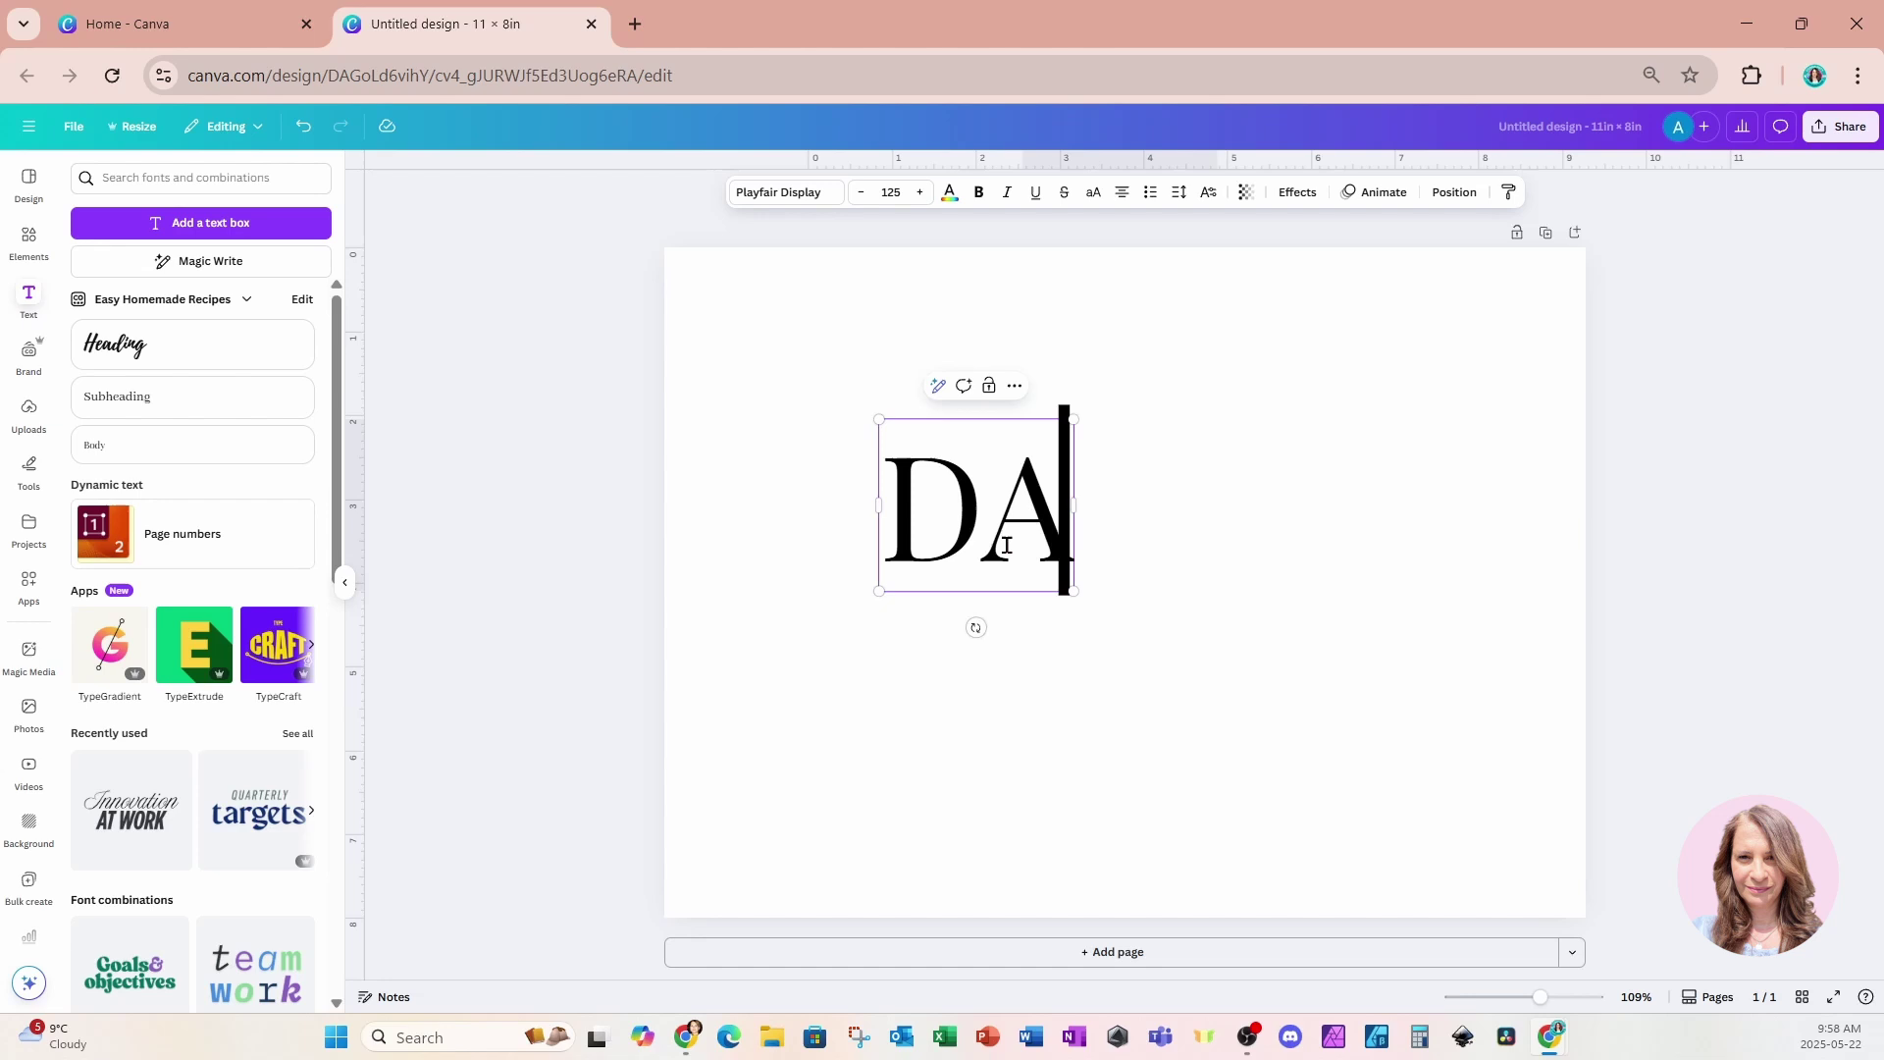
type("DDY")
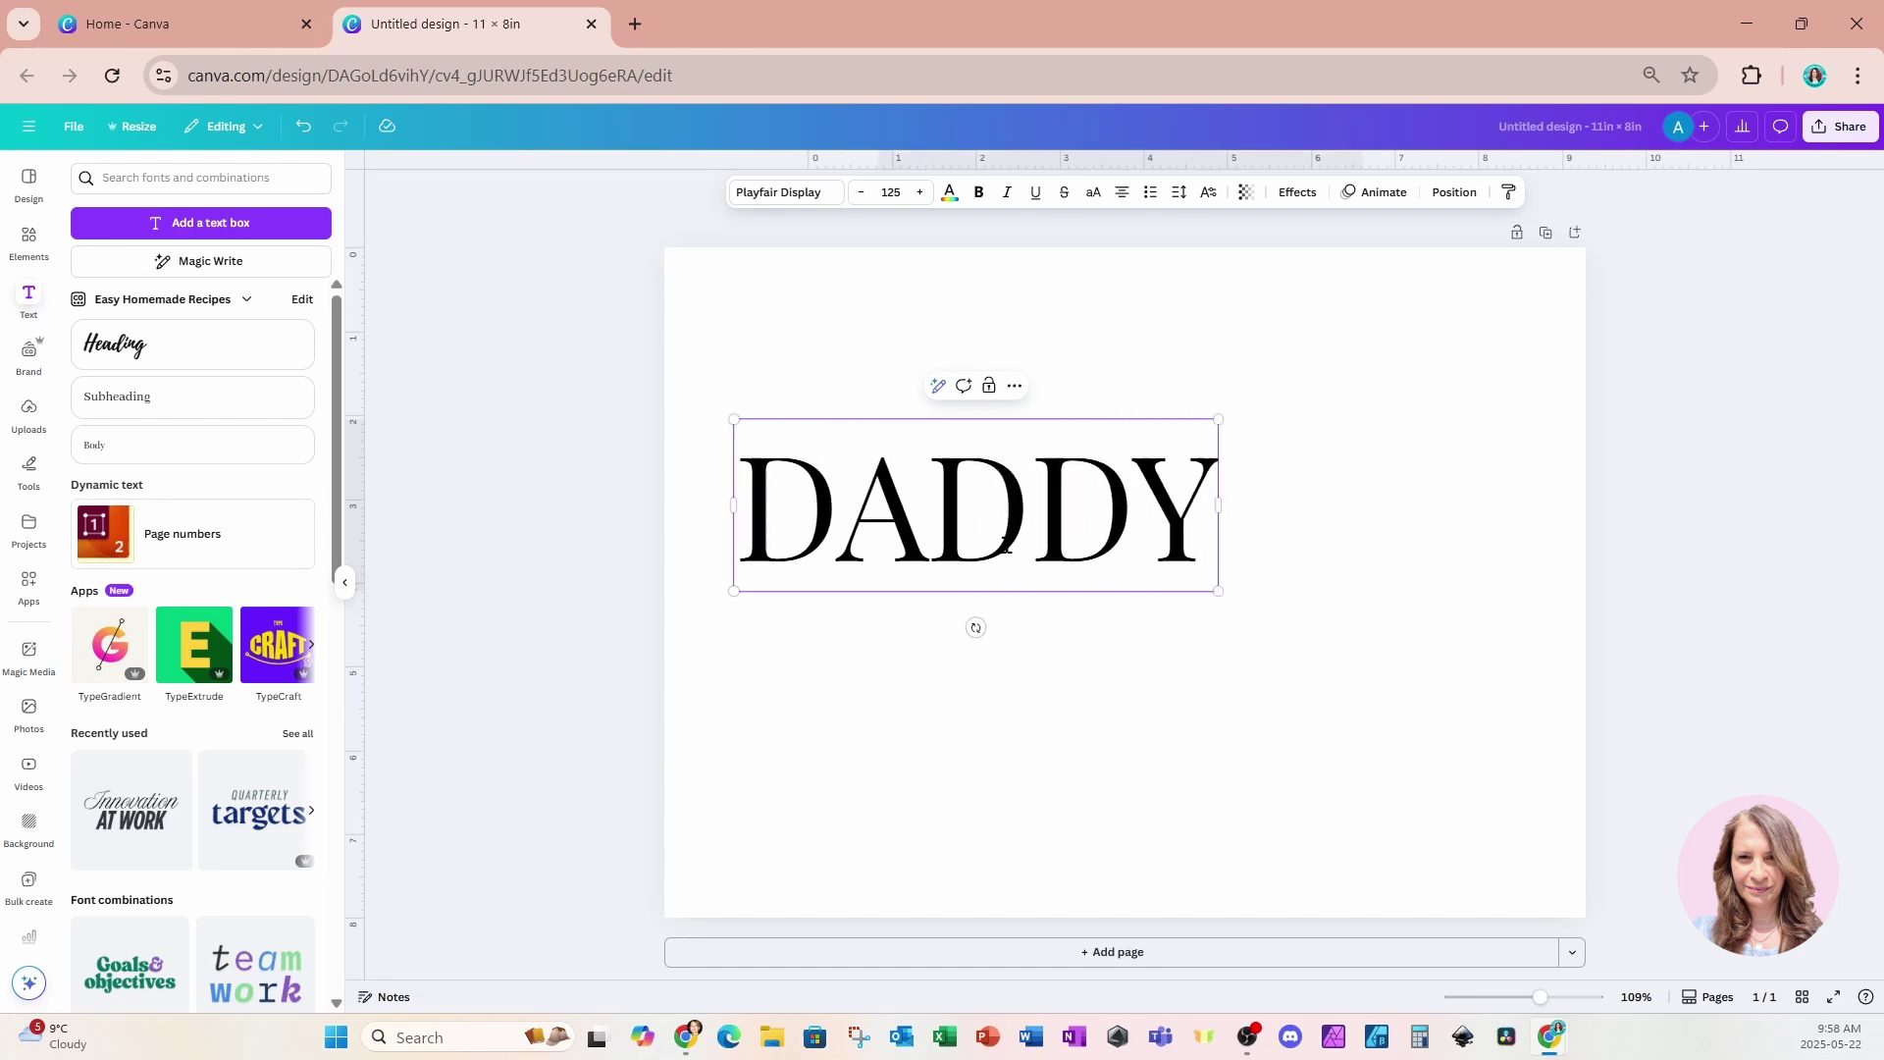
left_click(1077, 693)
left_click_drag(1063, 555, 1214, 631)
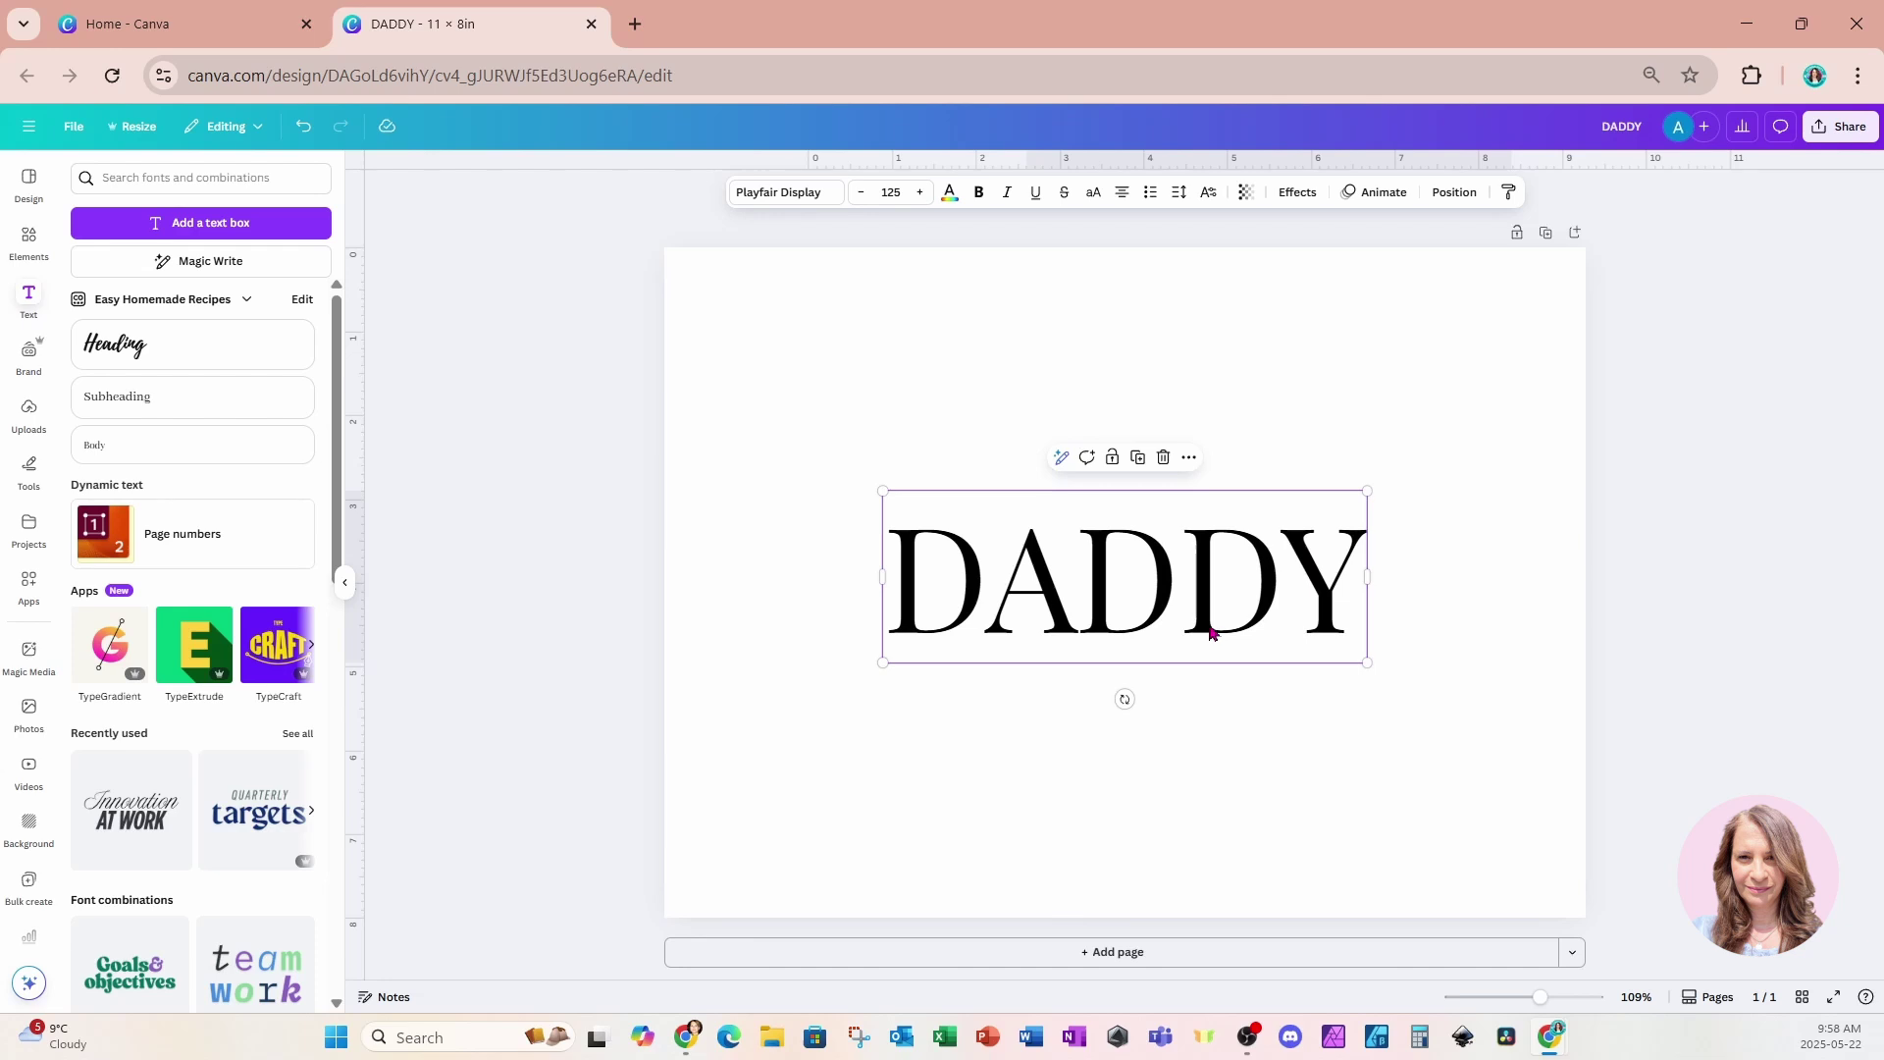
Search for ANTON and apply the Anton font to DADDY
left_click(766, 193)
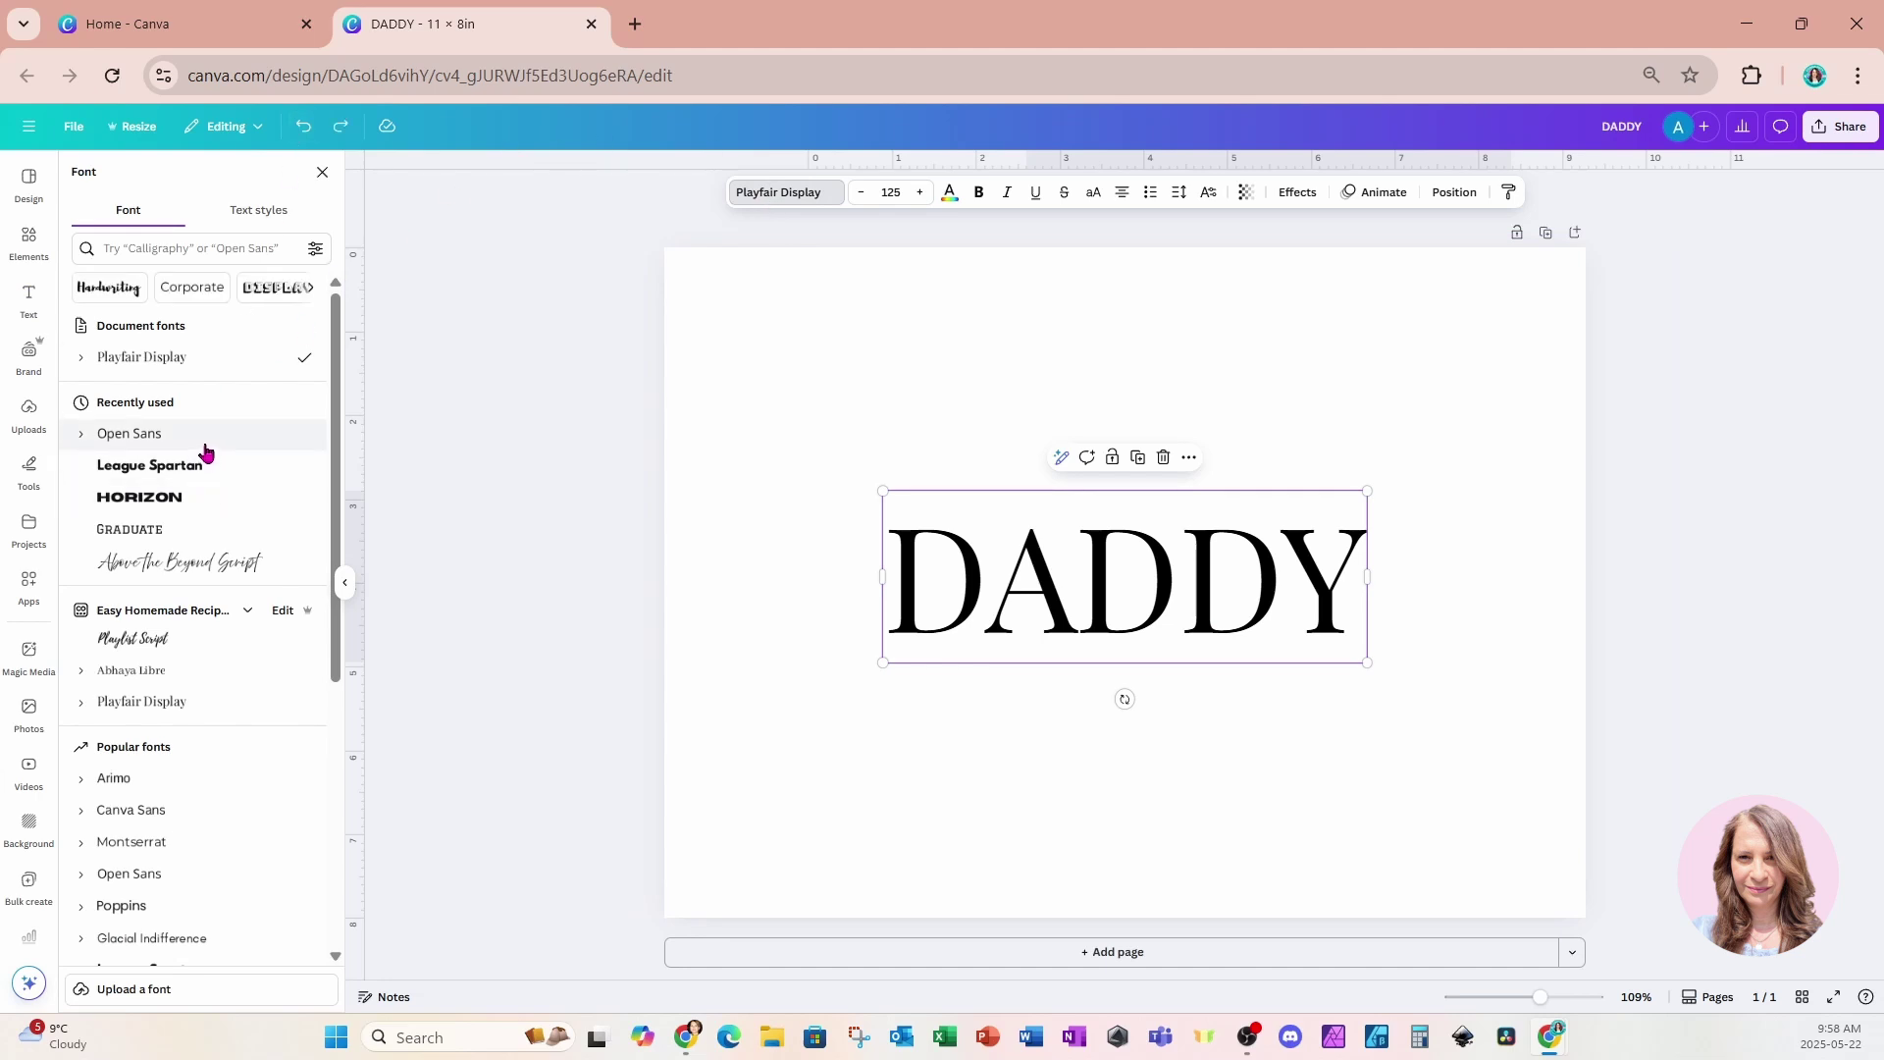
left_click(187, 250)
type("ANTON")
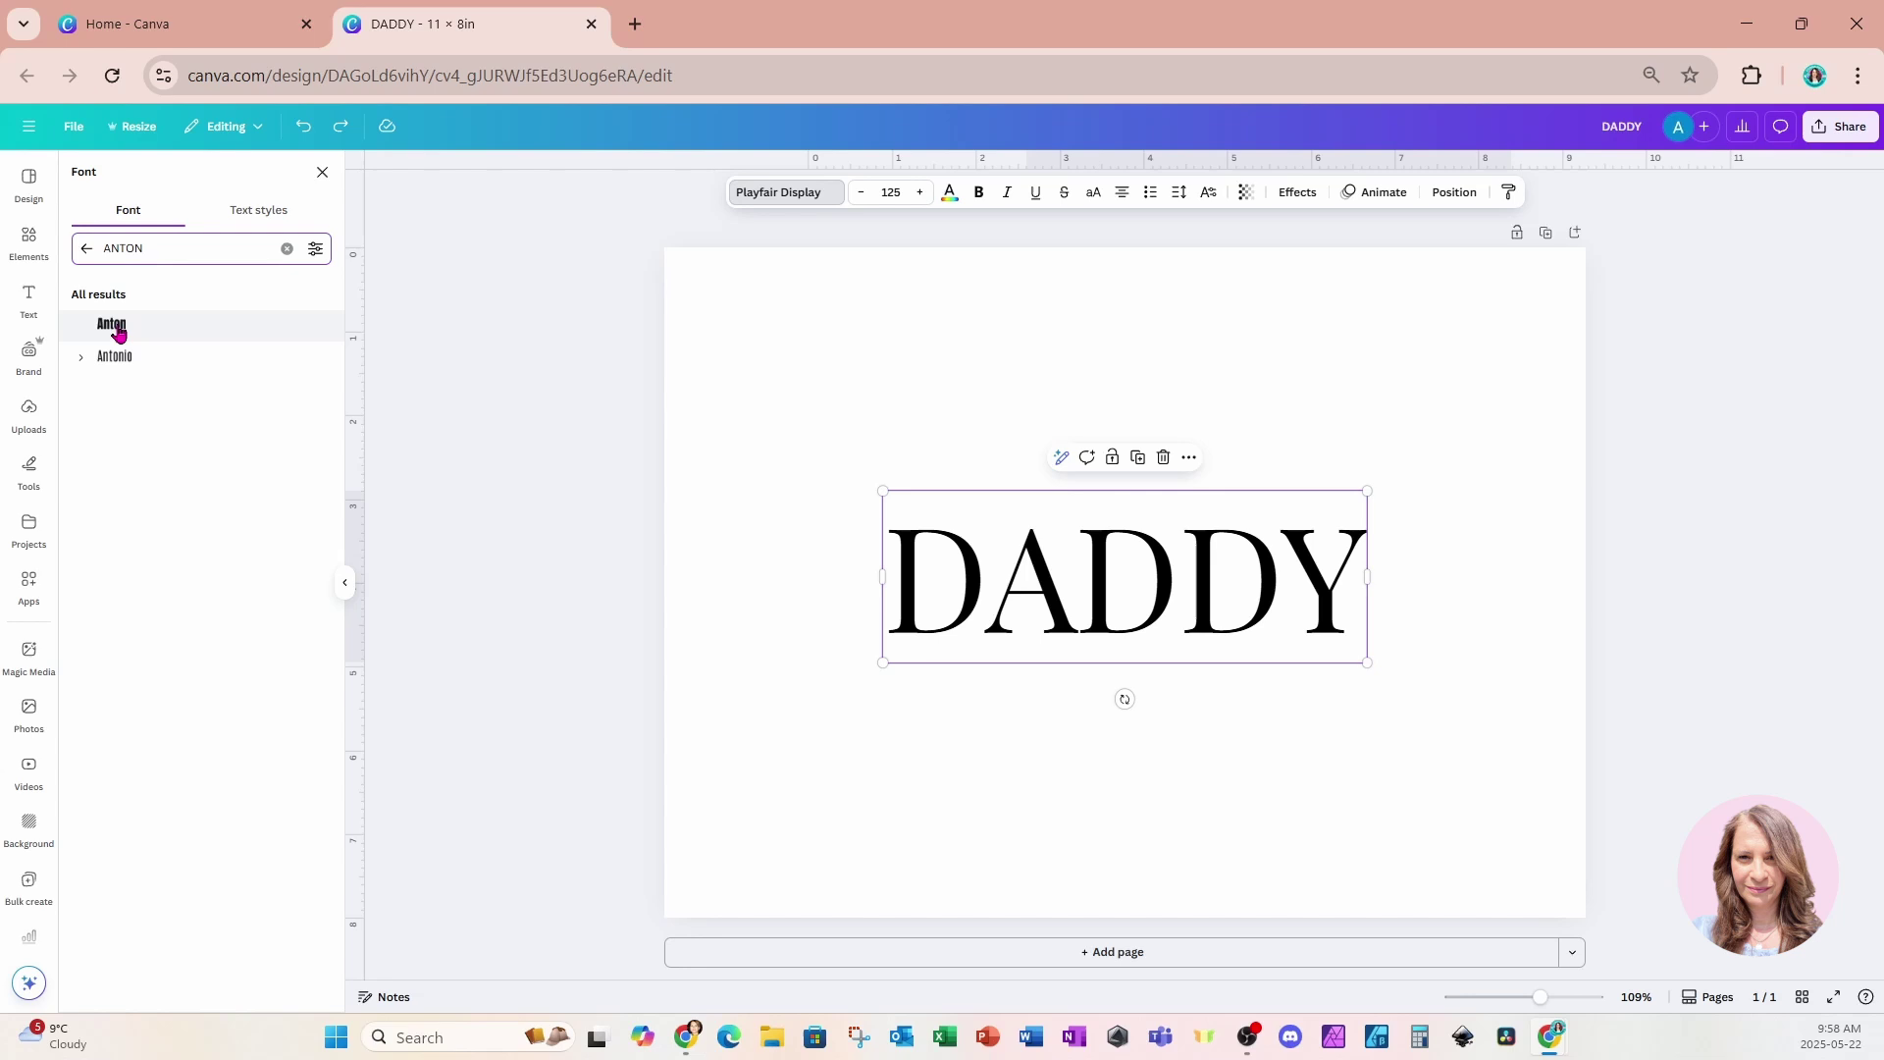
left_click(113, 324)
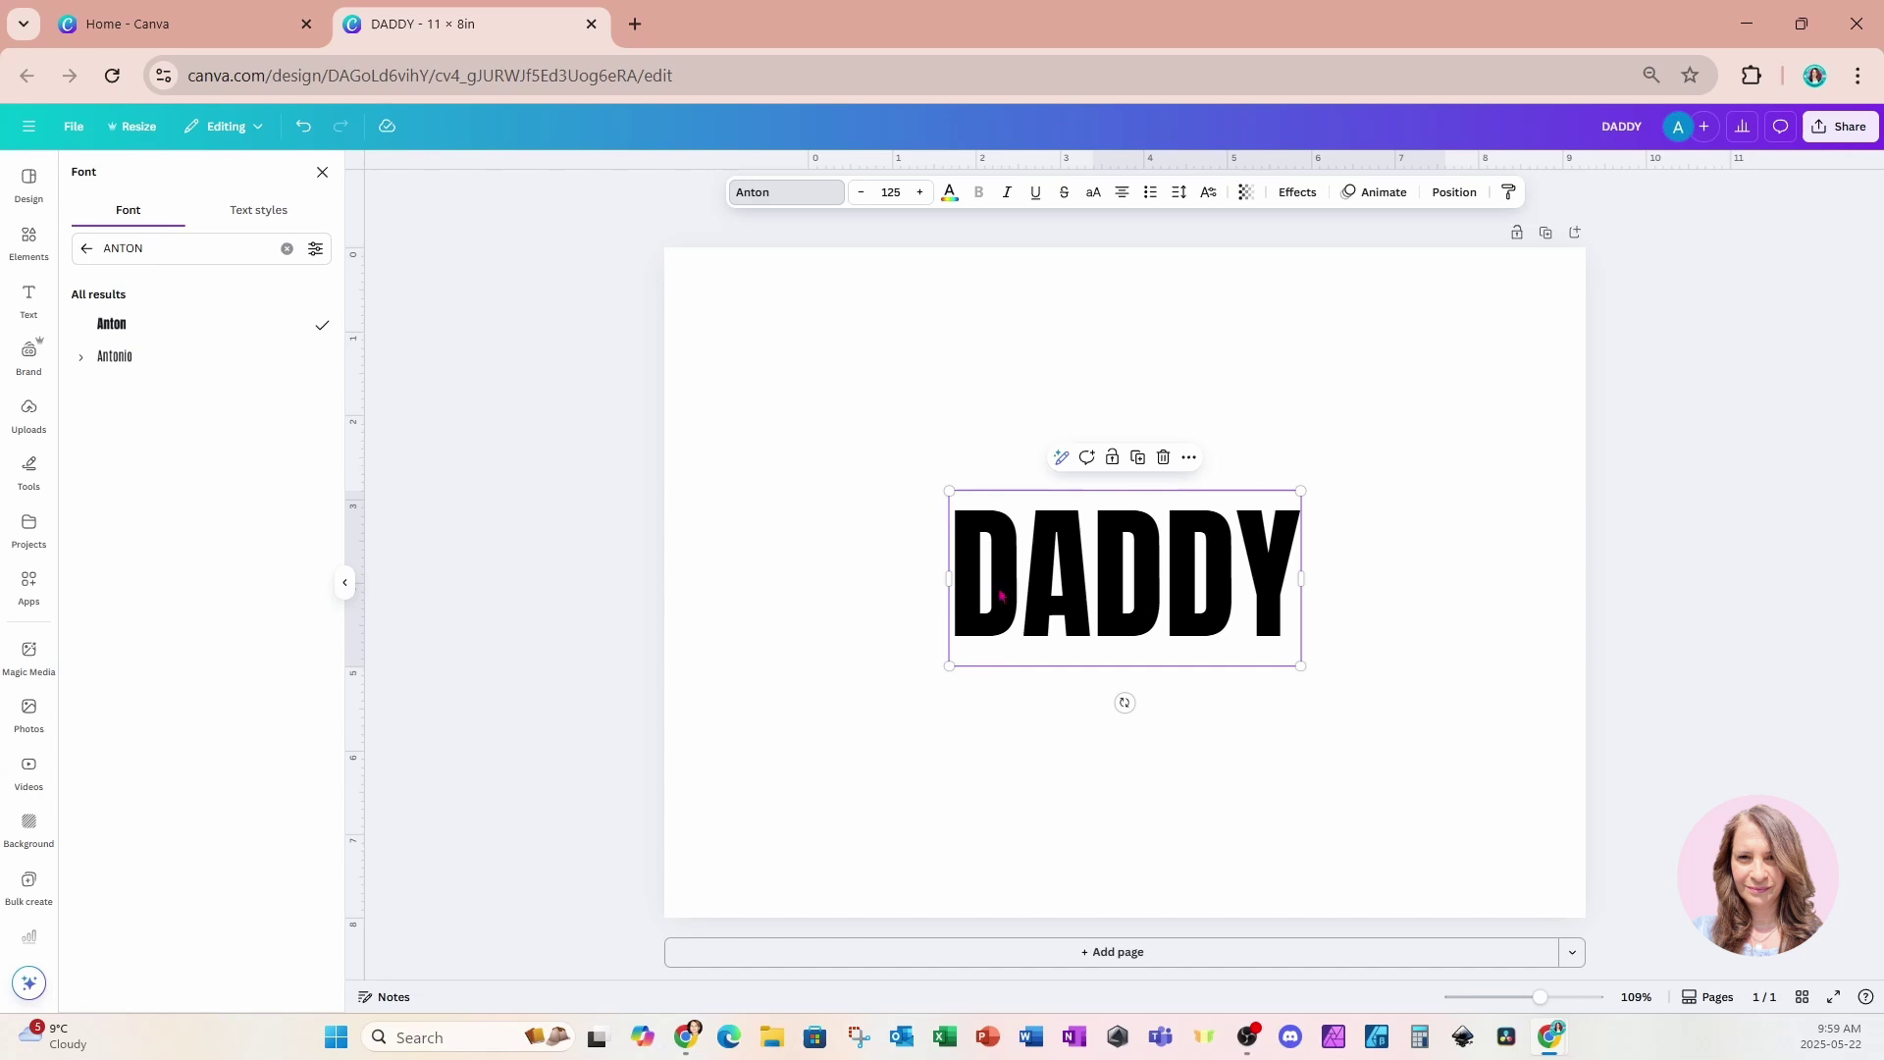
Give DADDY a black Outline effect with thickness 1
left_click(1297, 192)
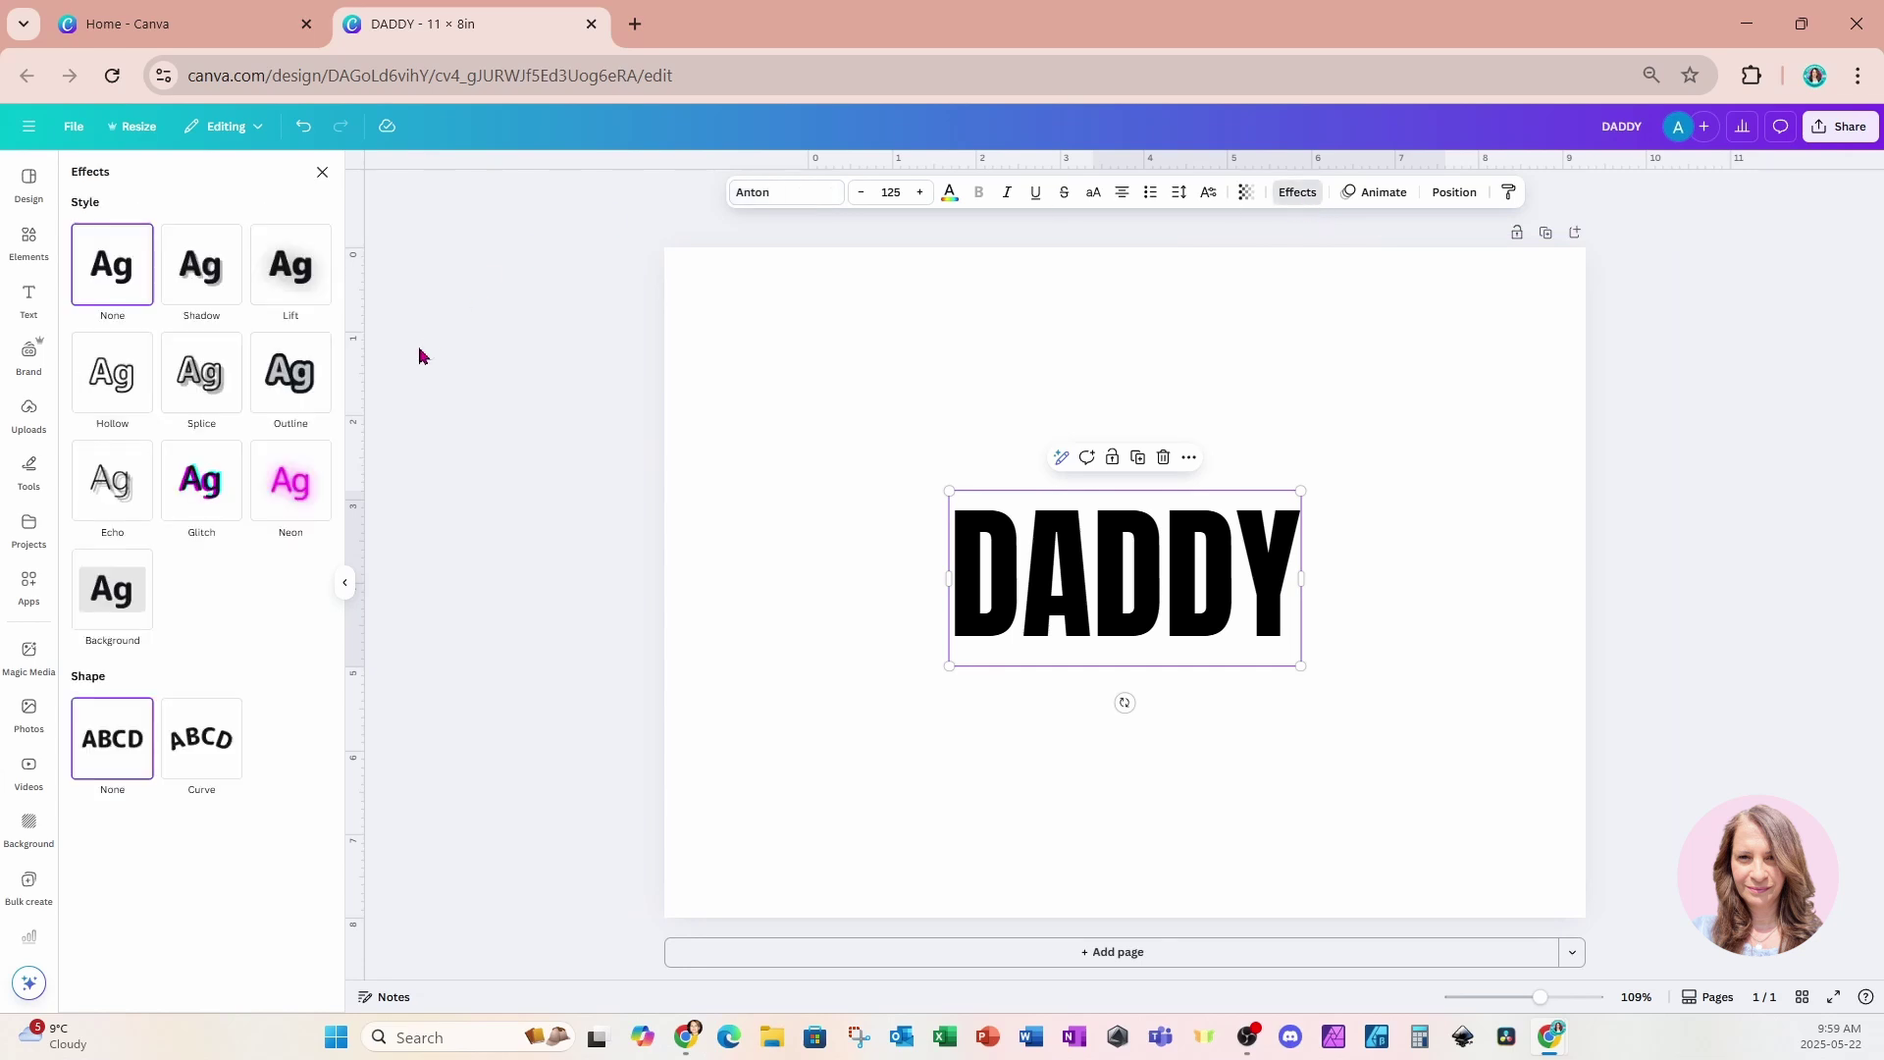
left_click(295, 382)
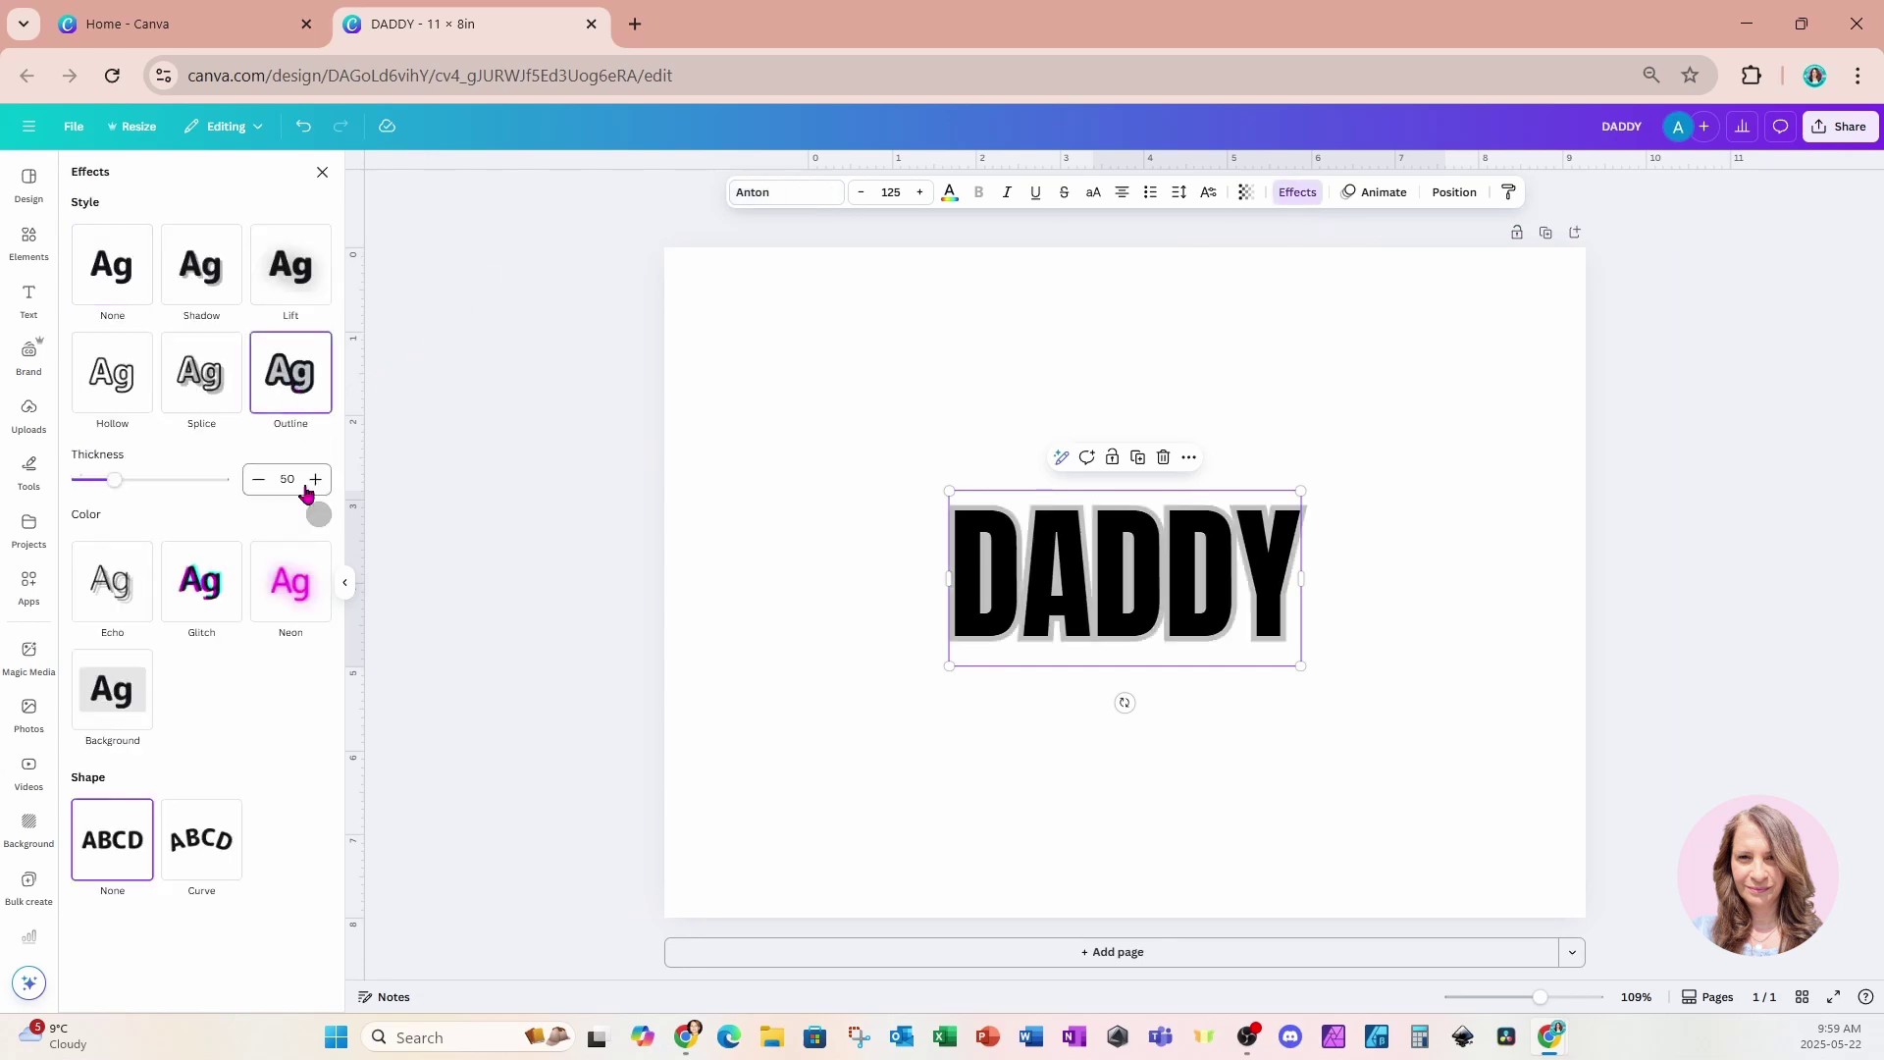
left_click(319, 515)
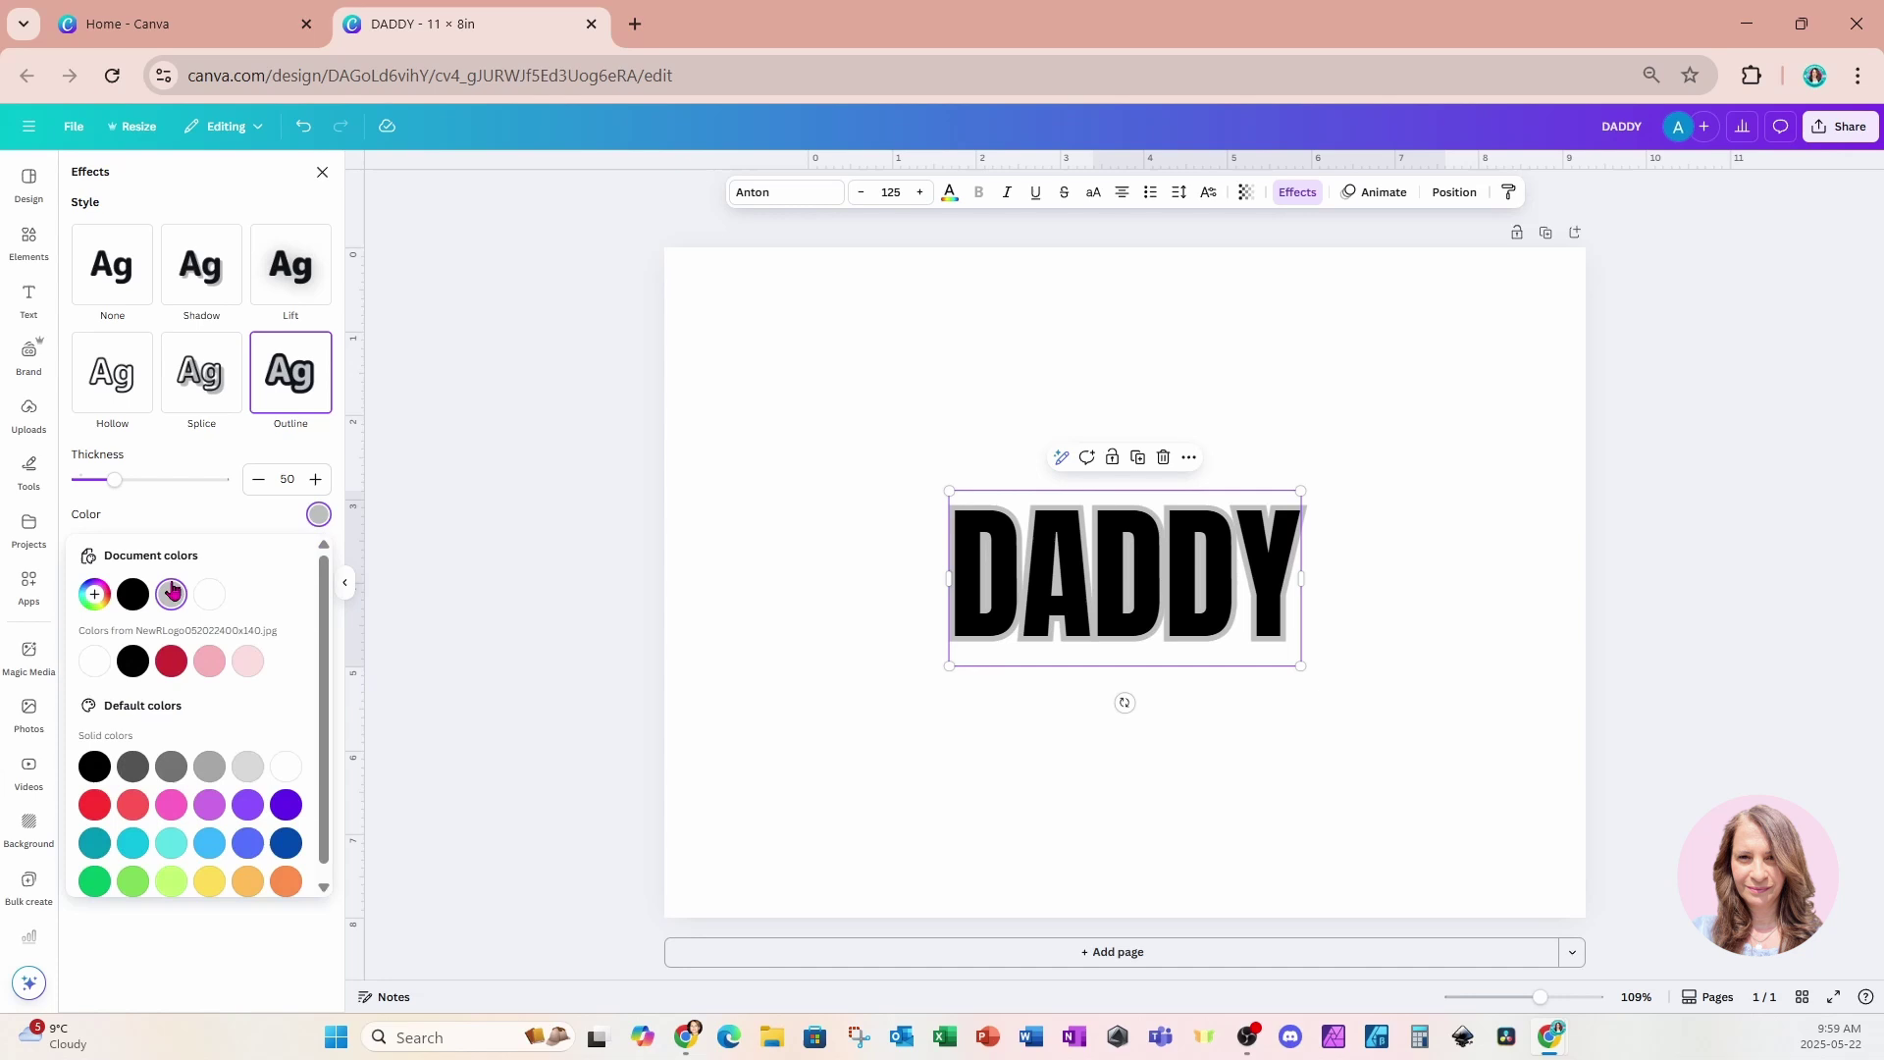
left_click(134, 601)
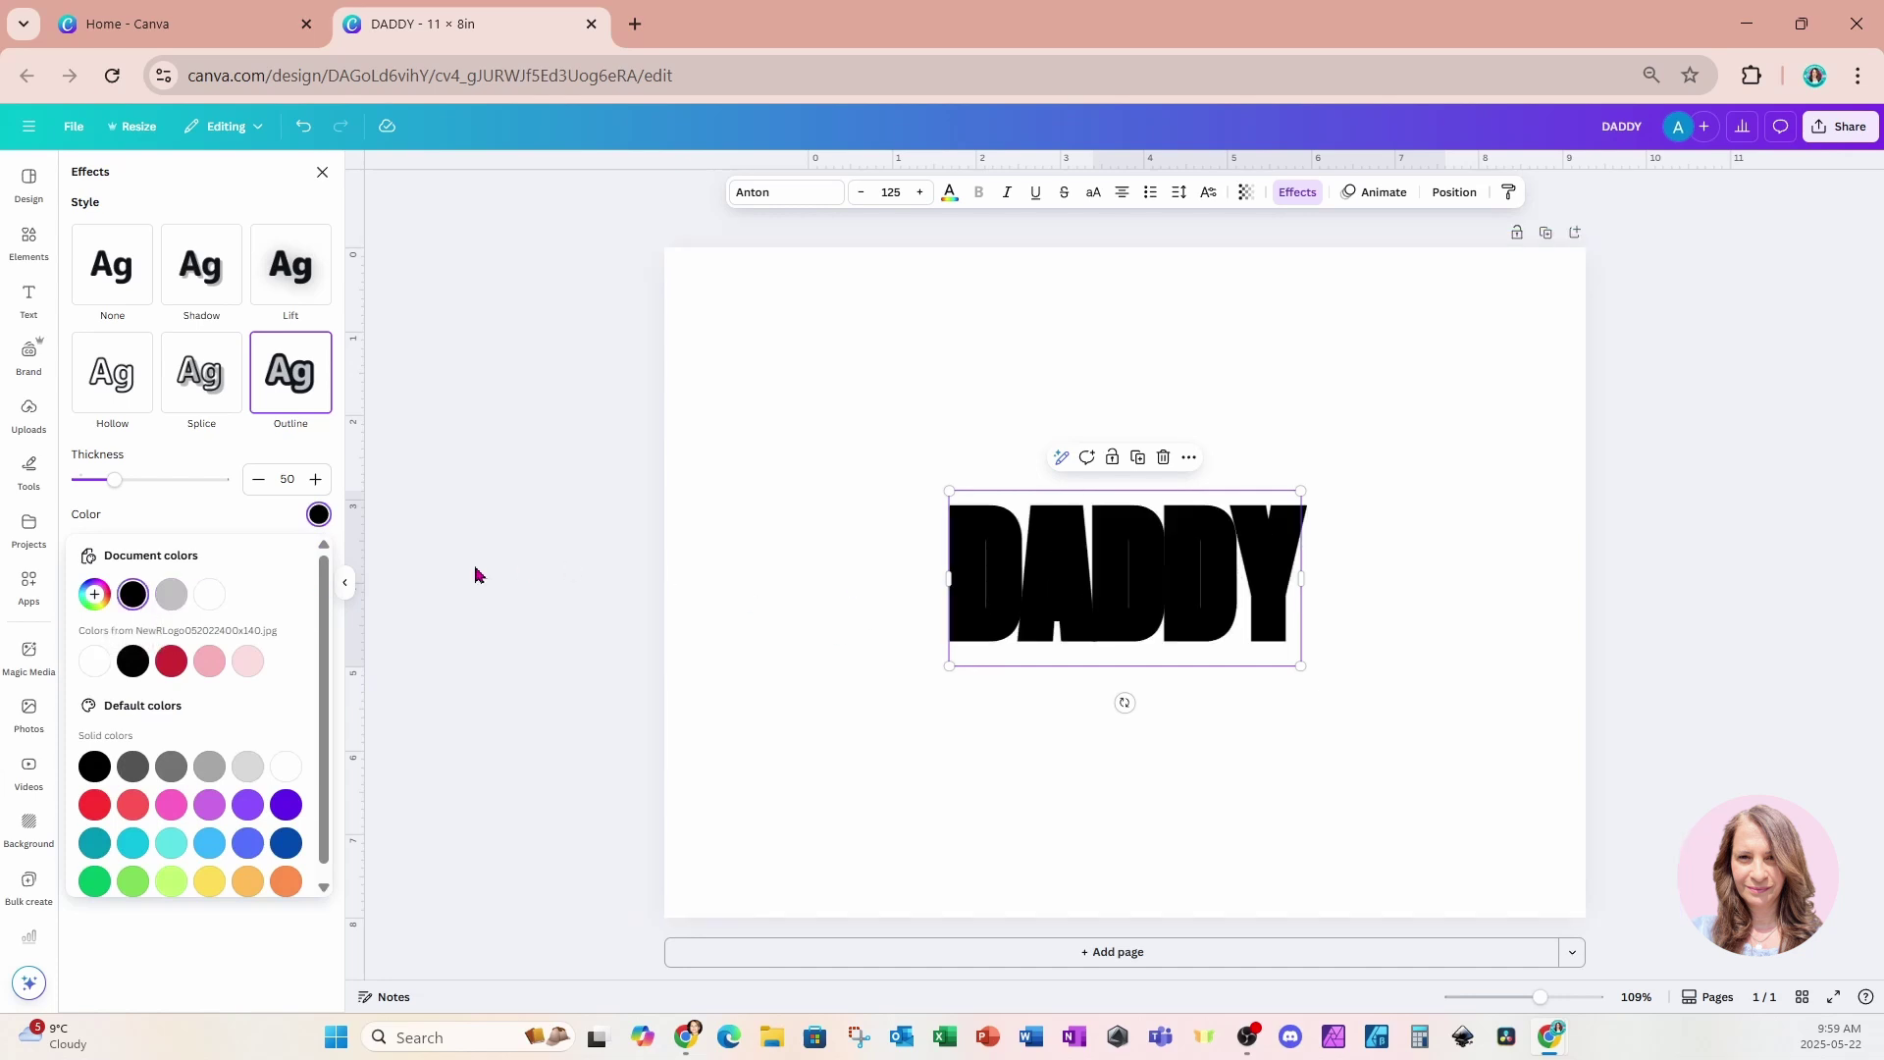
left_click(117, 485)
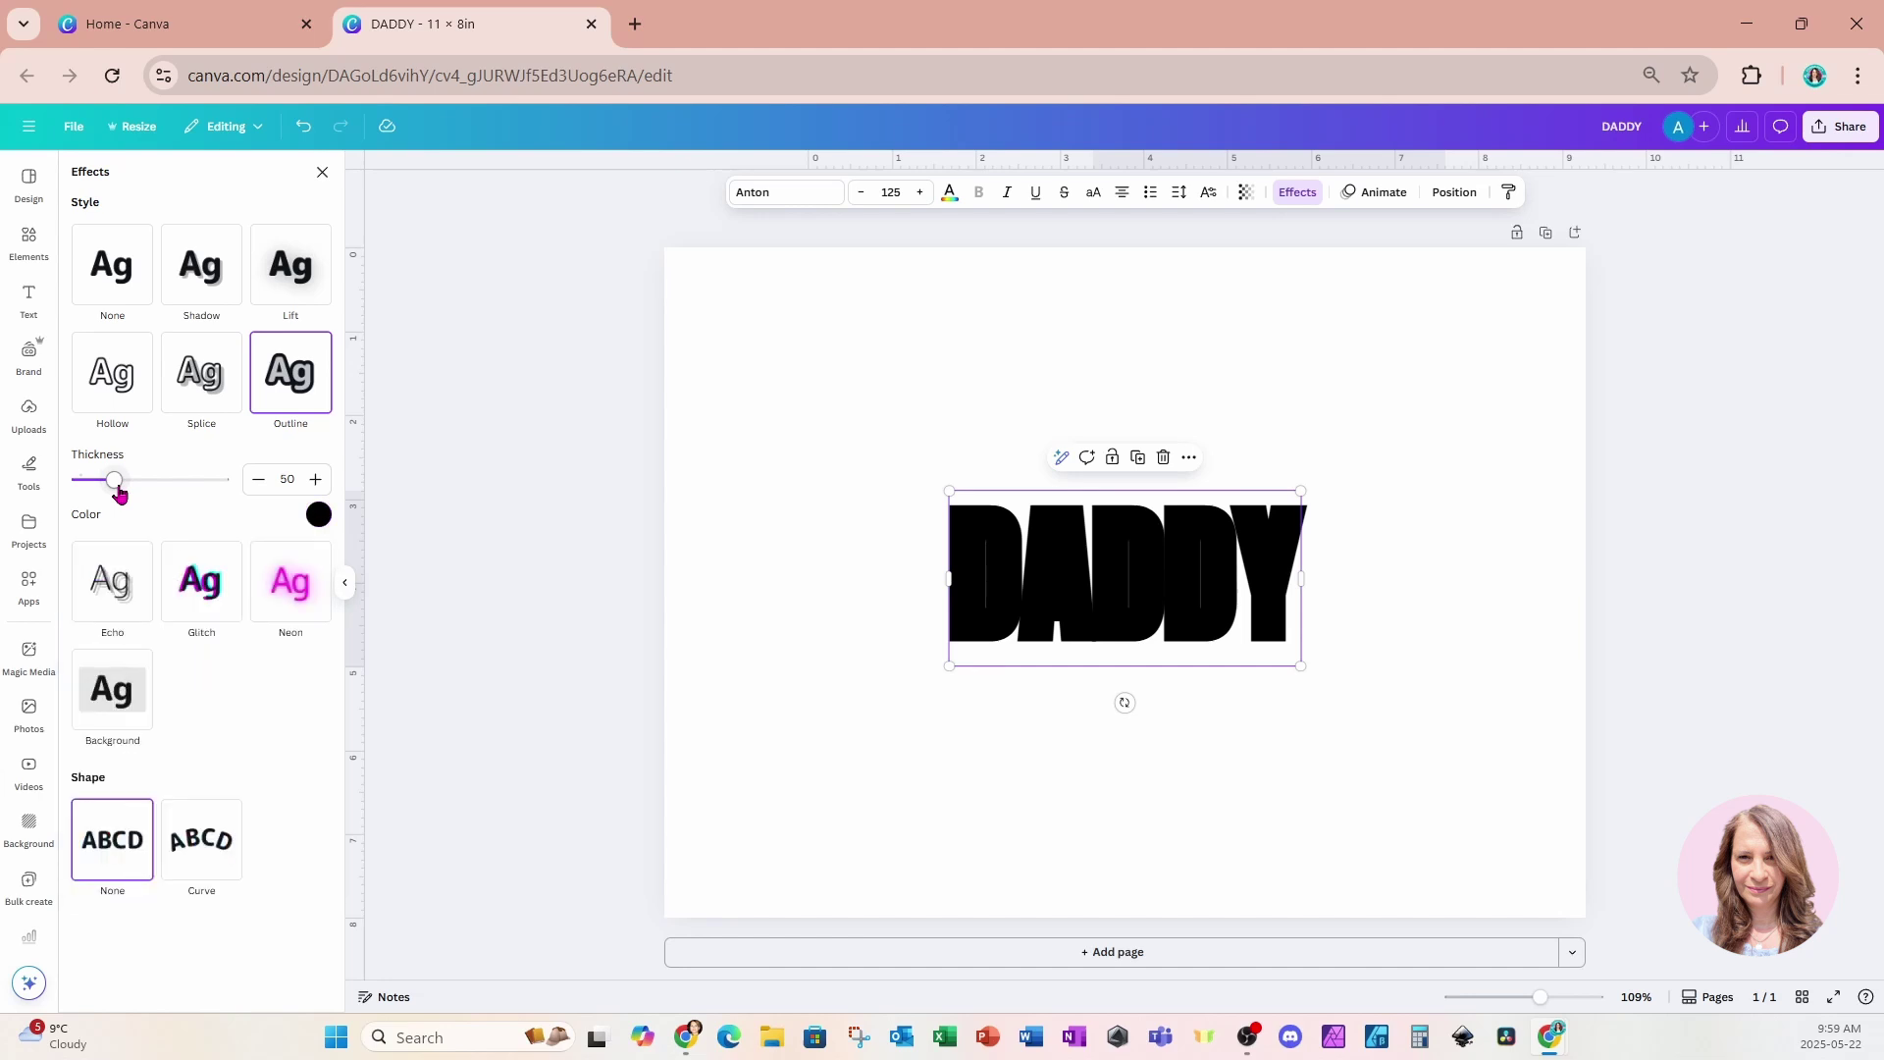
left_click_drag(119, 493, 122, 494)
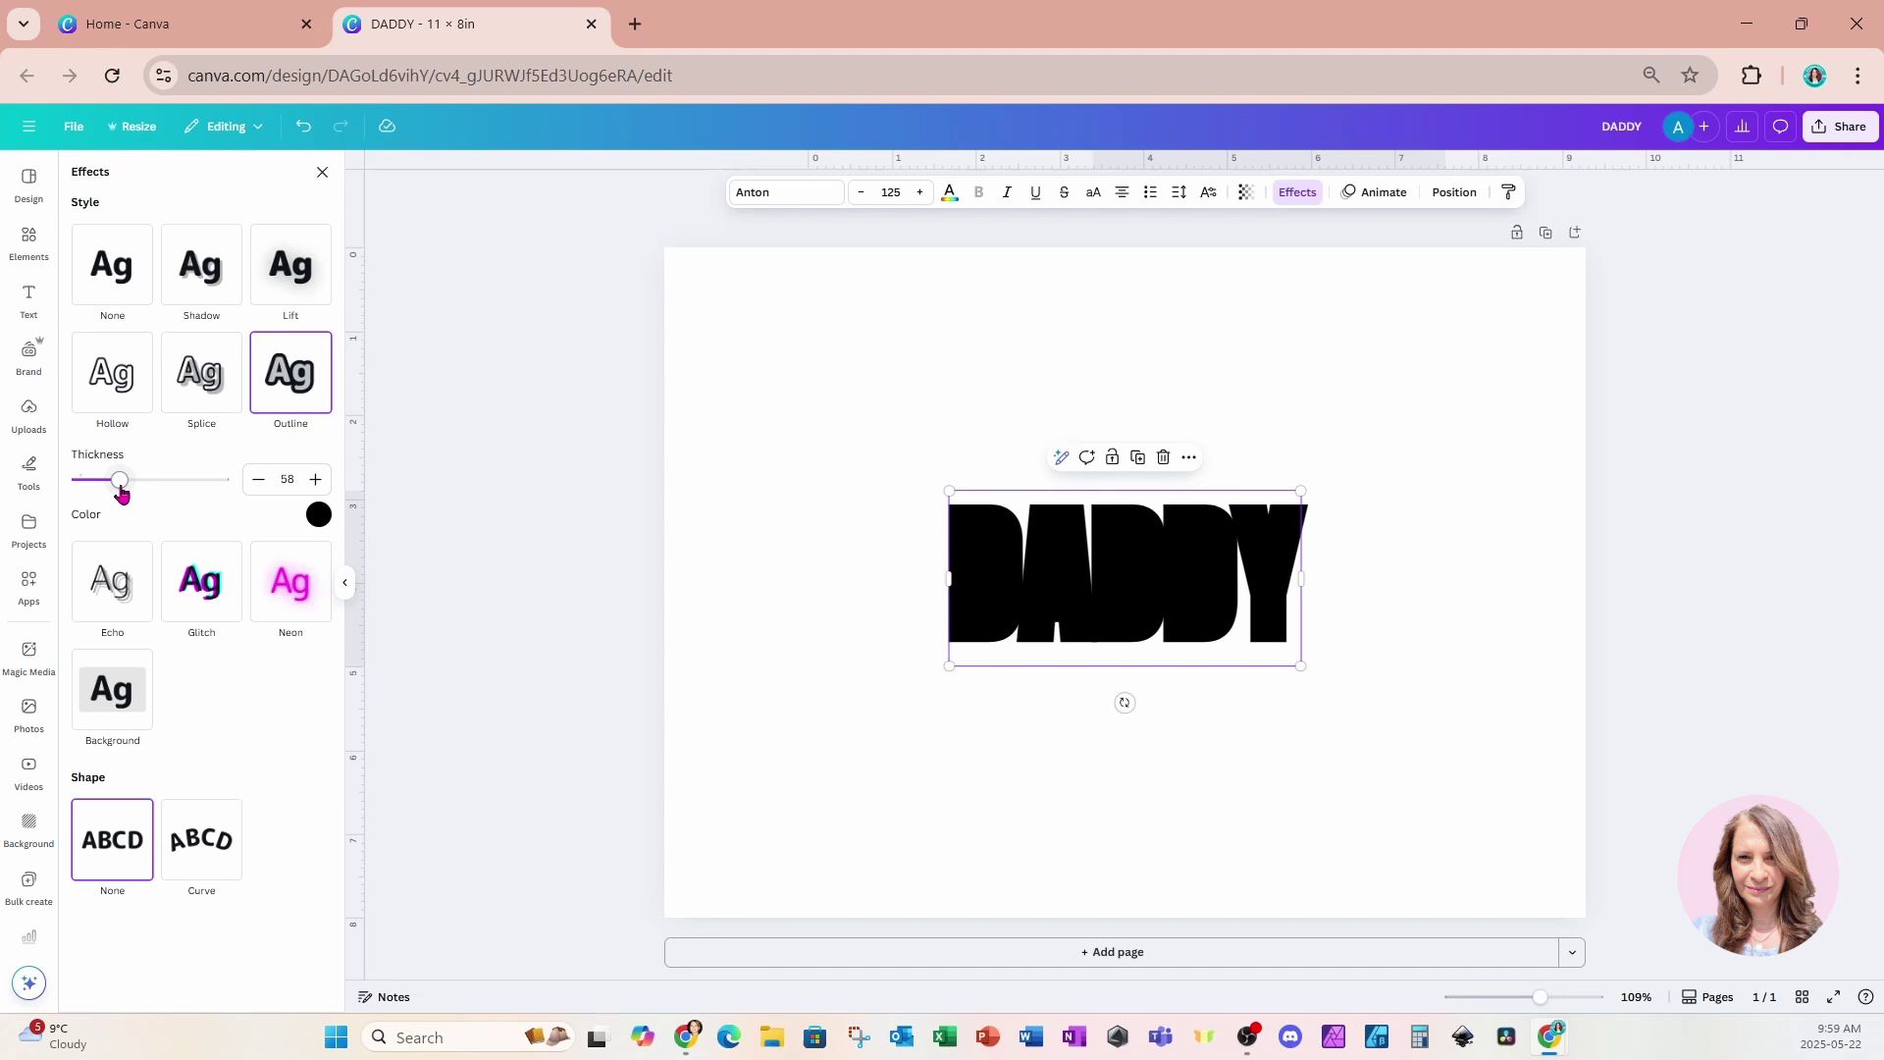
left_click_drag(122, 494, 56, 494)
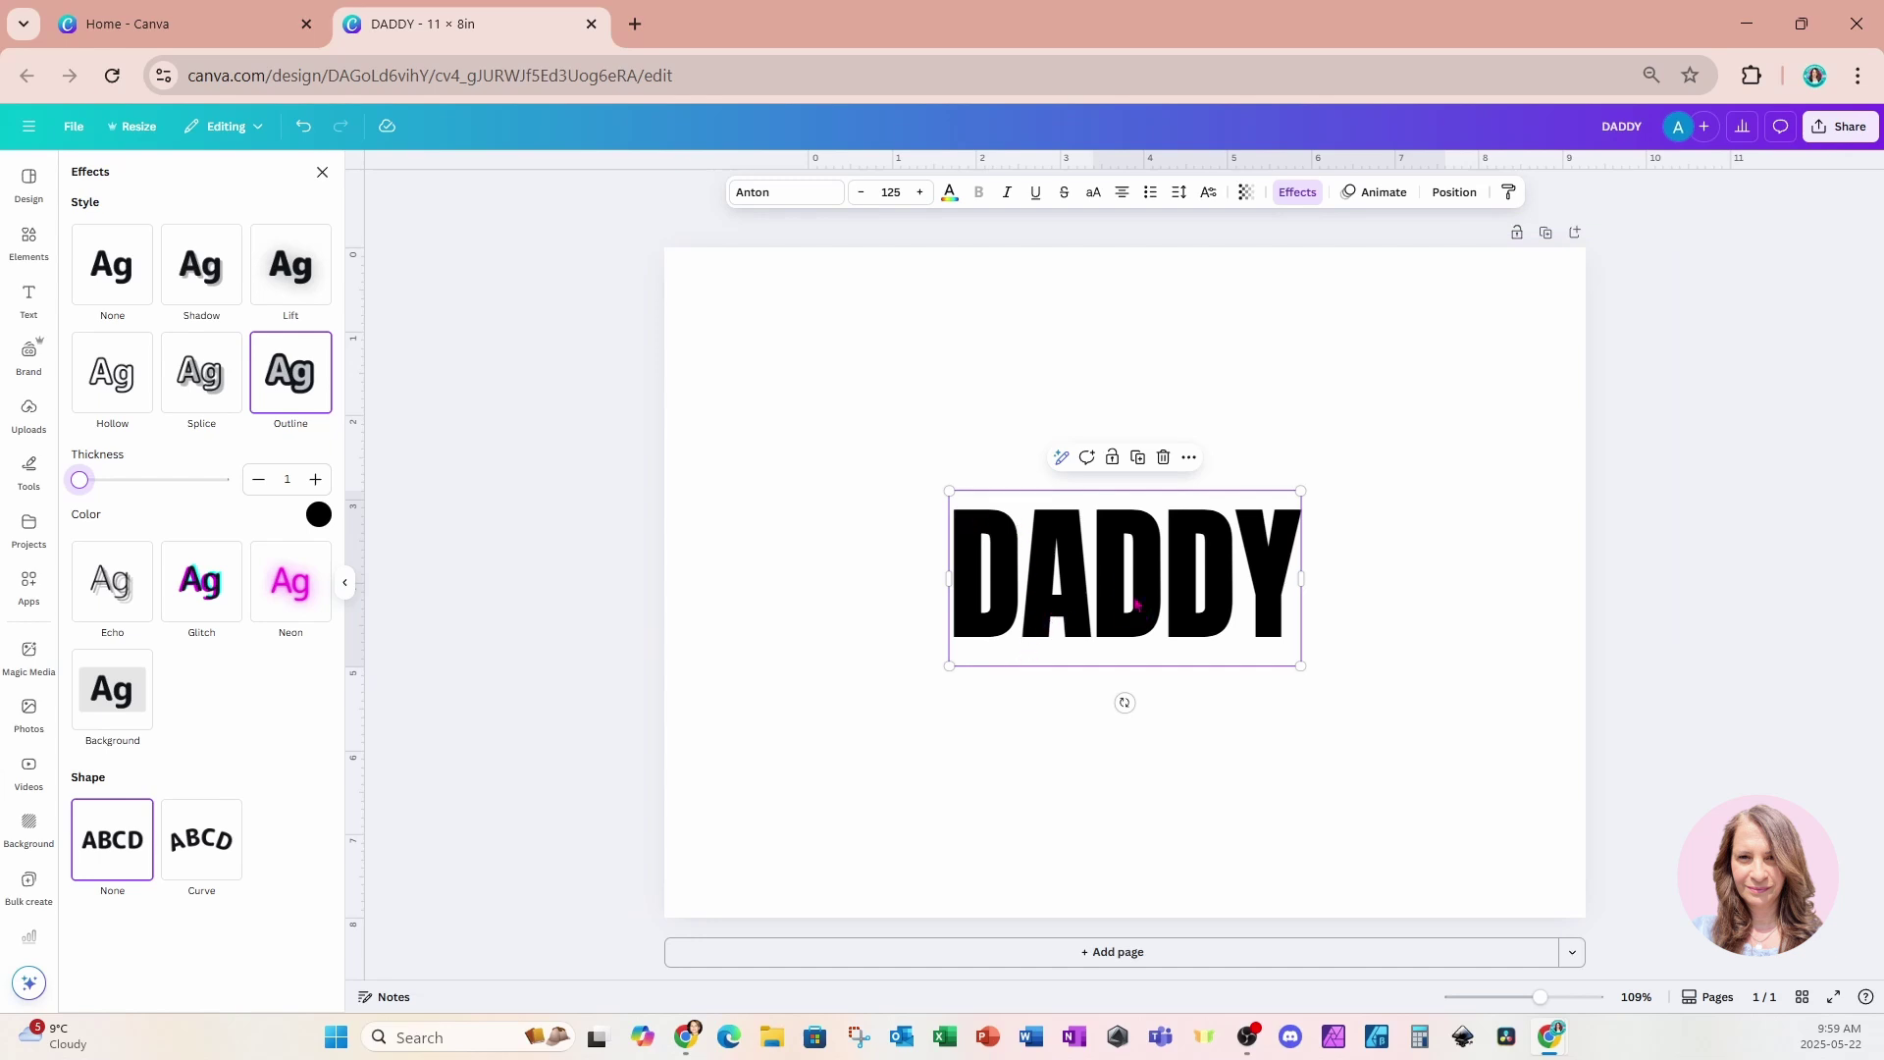
left_click(29, 243)
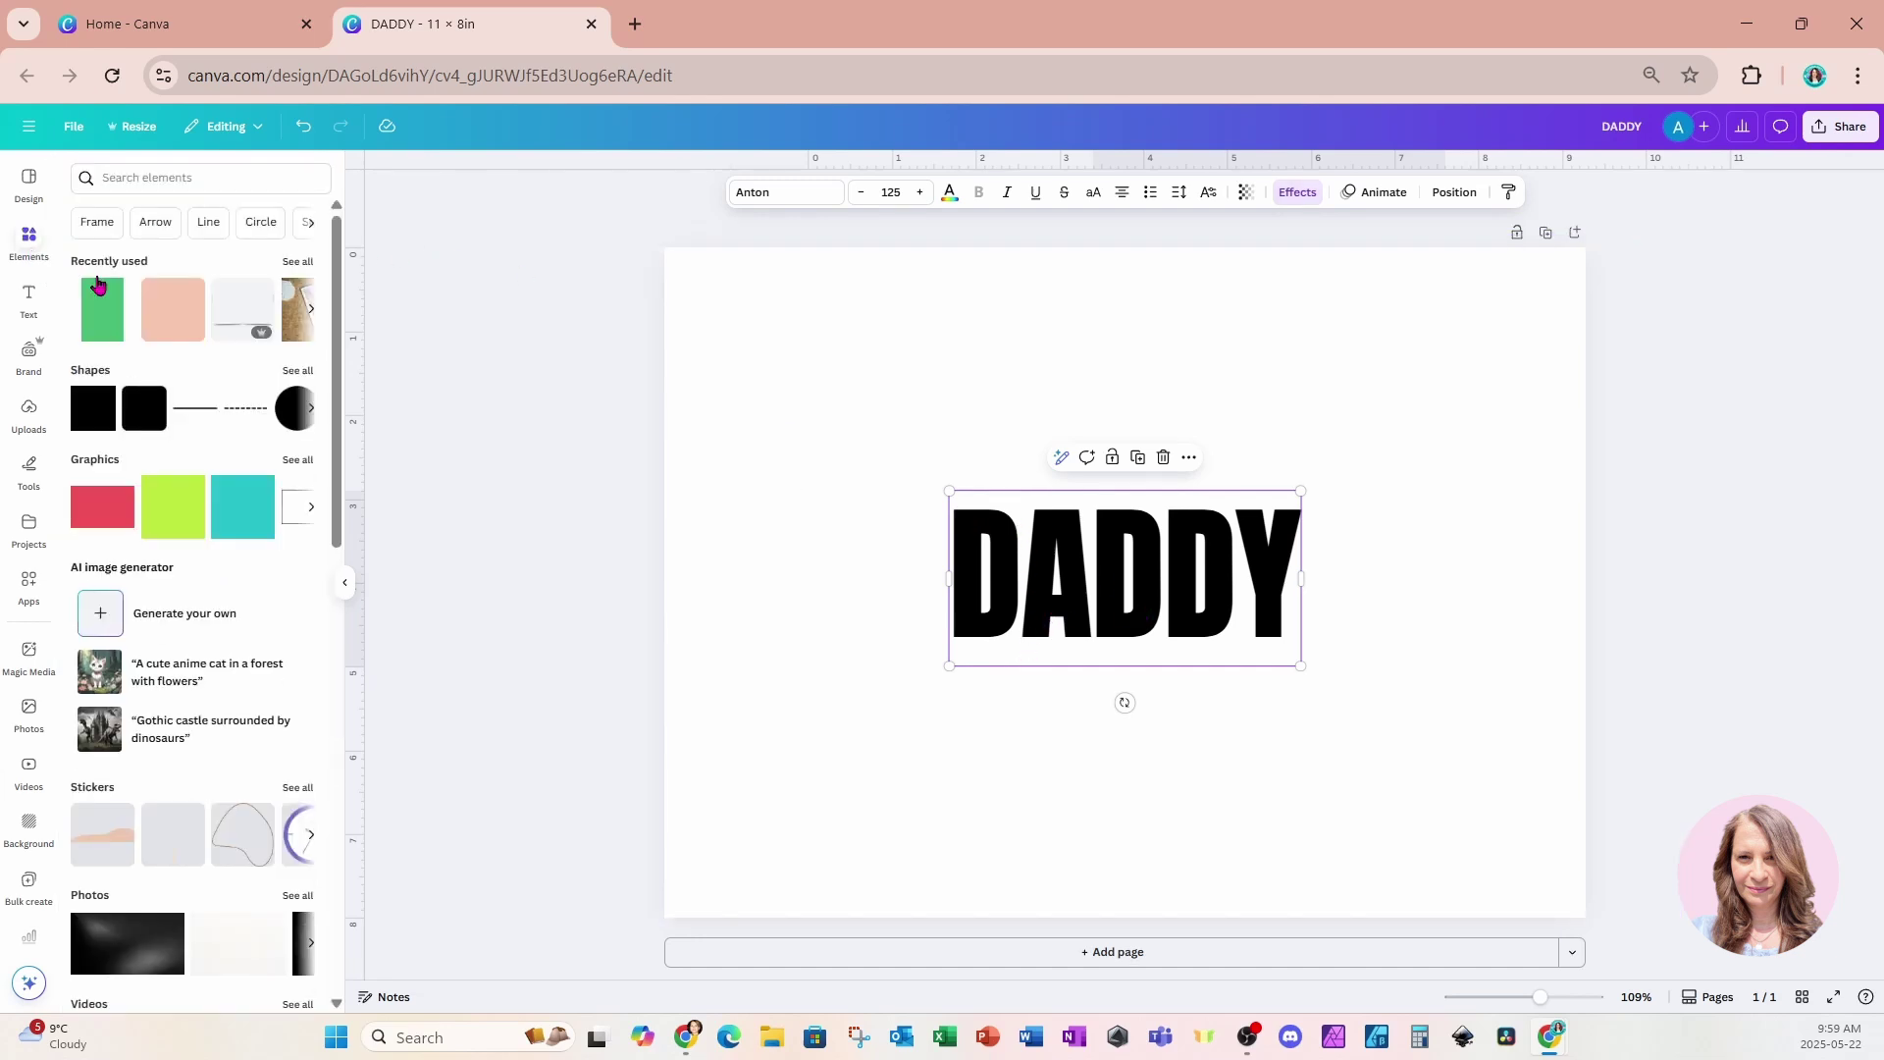
left_click(95, 410)
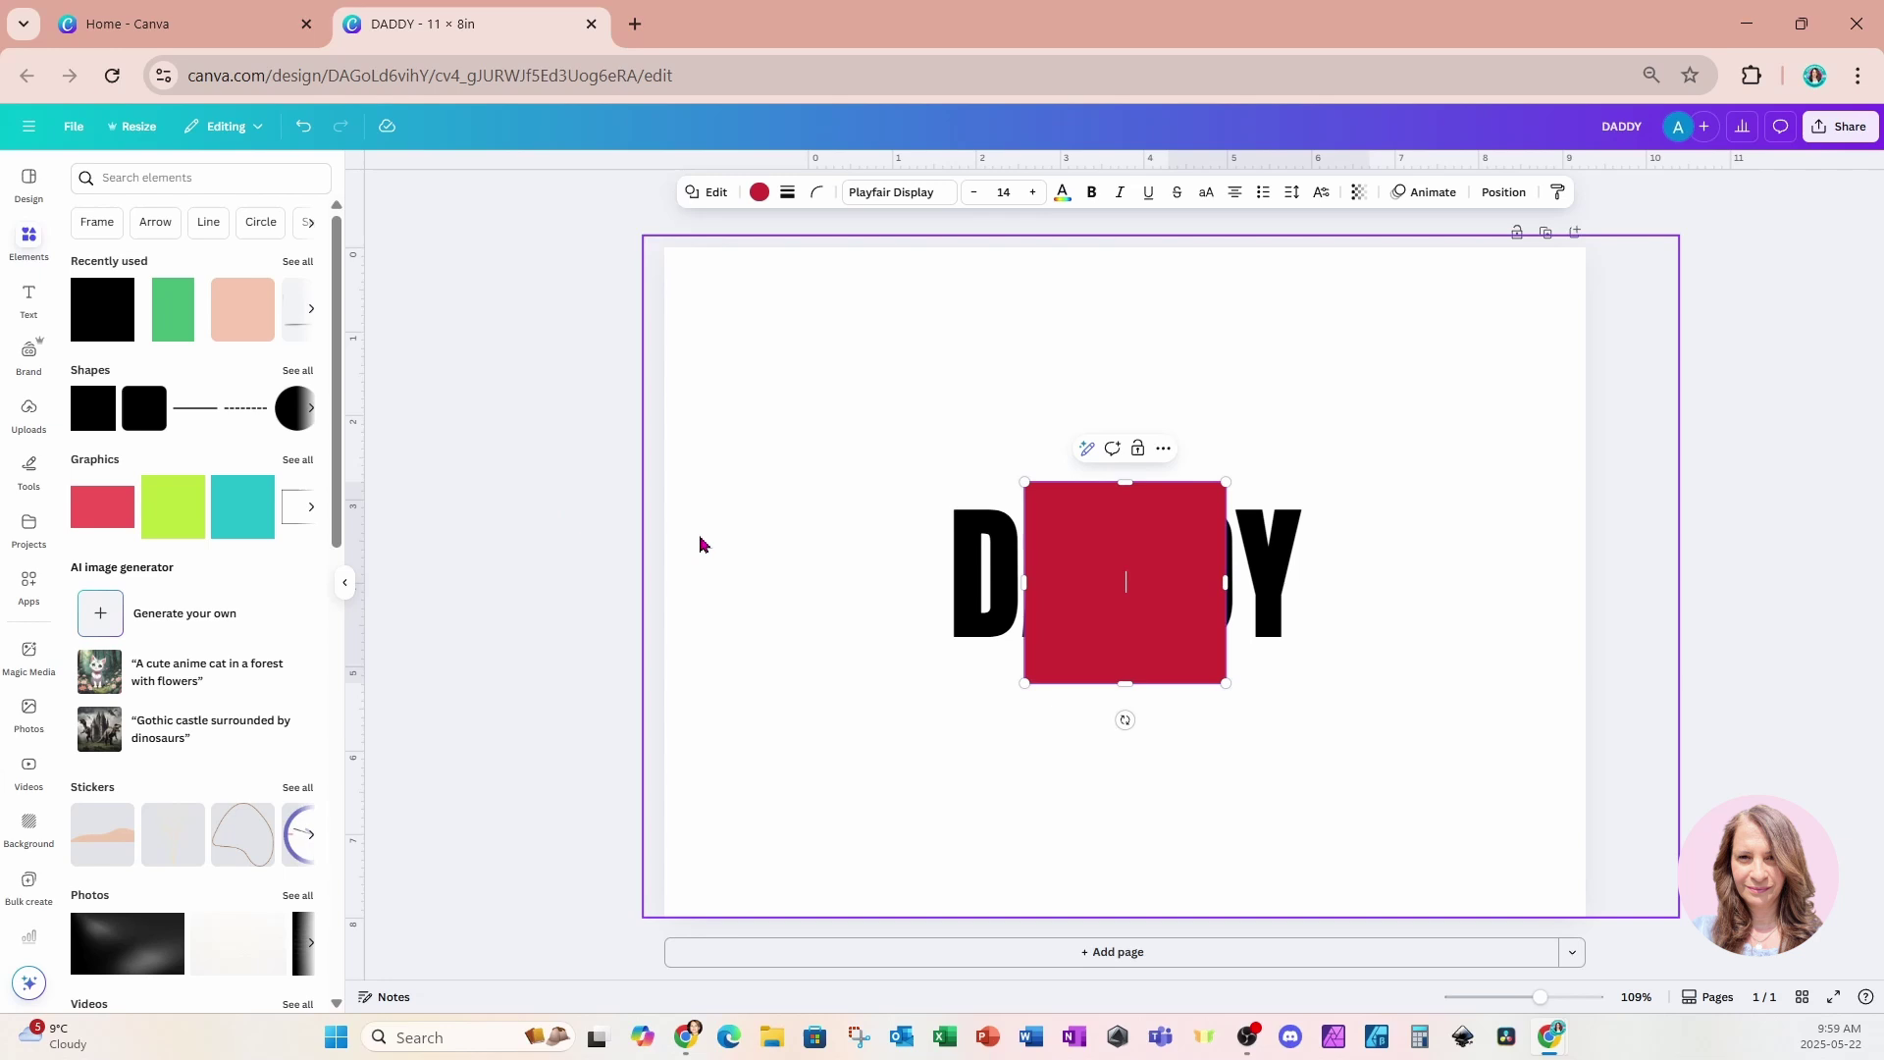
left_click_drag(1225, 482, 1114, 588)
left_click_drag(1082, 650, 999, 573)
left_click(759, 192)
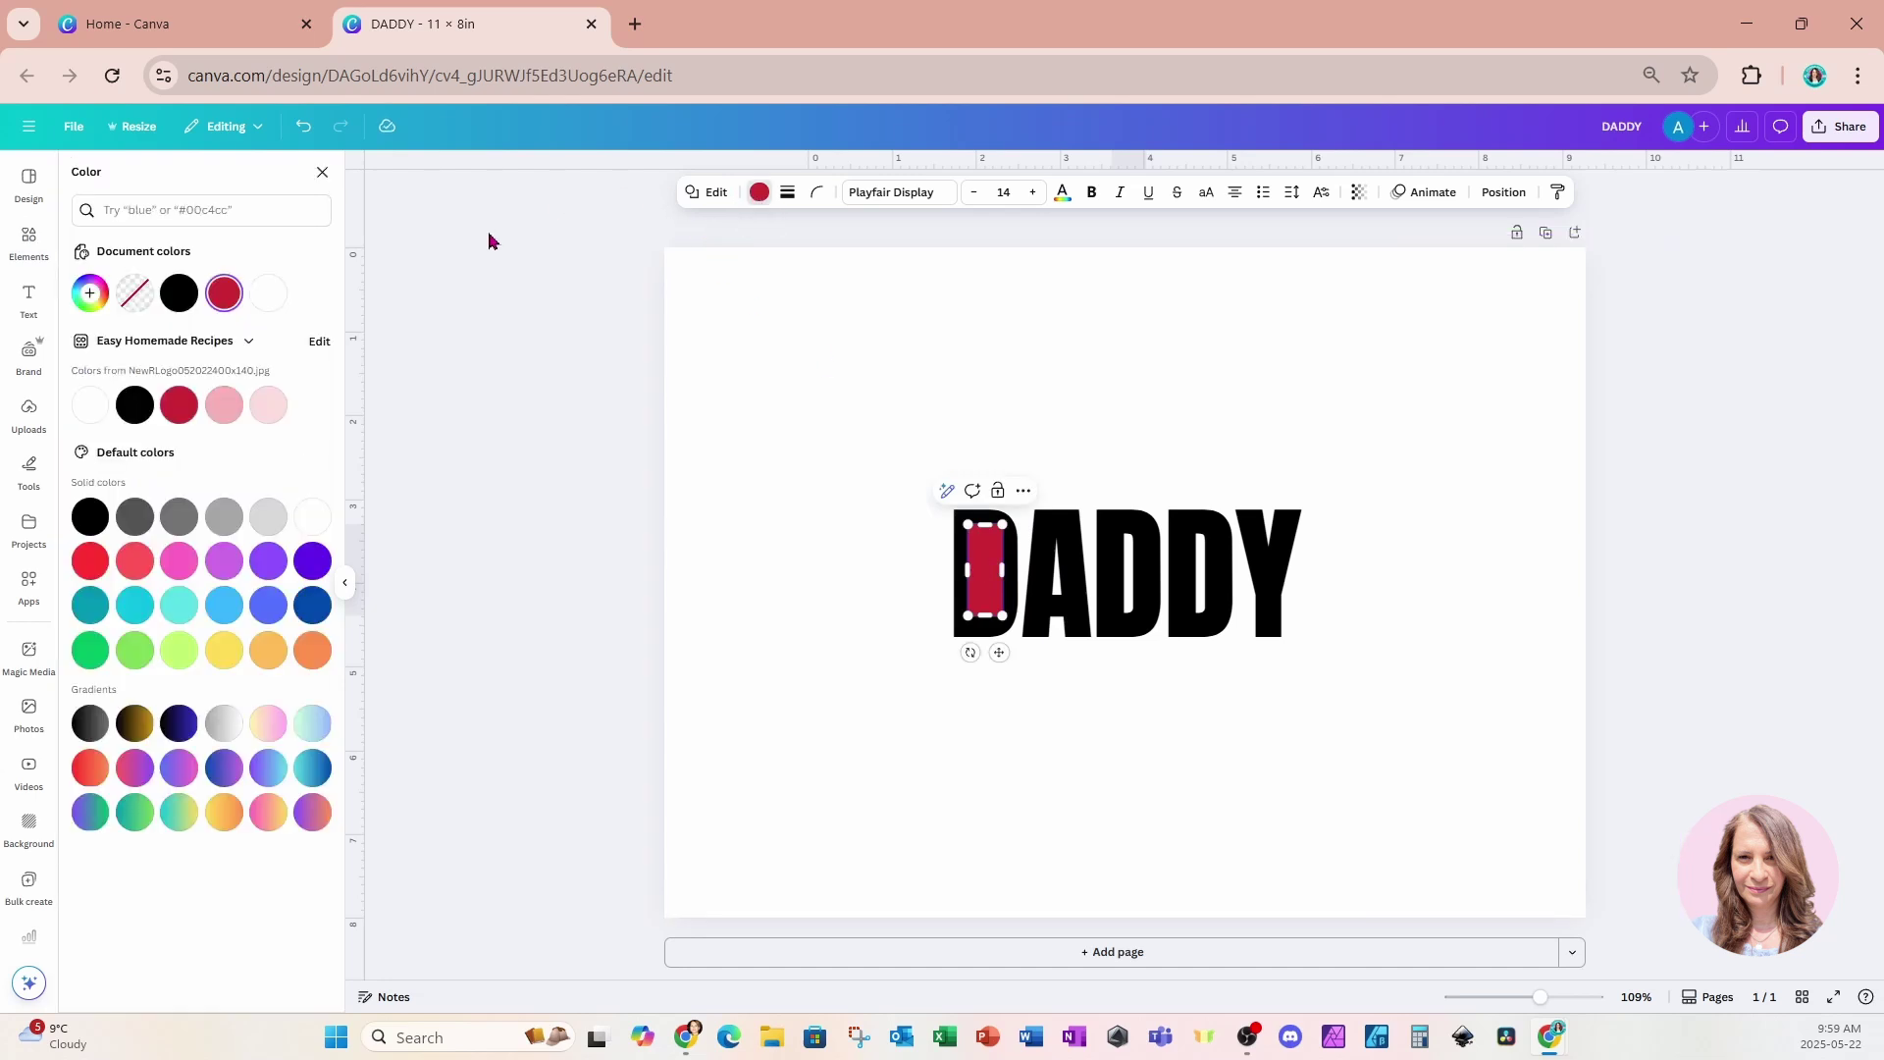
left_click(179, 293)
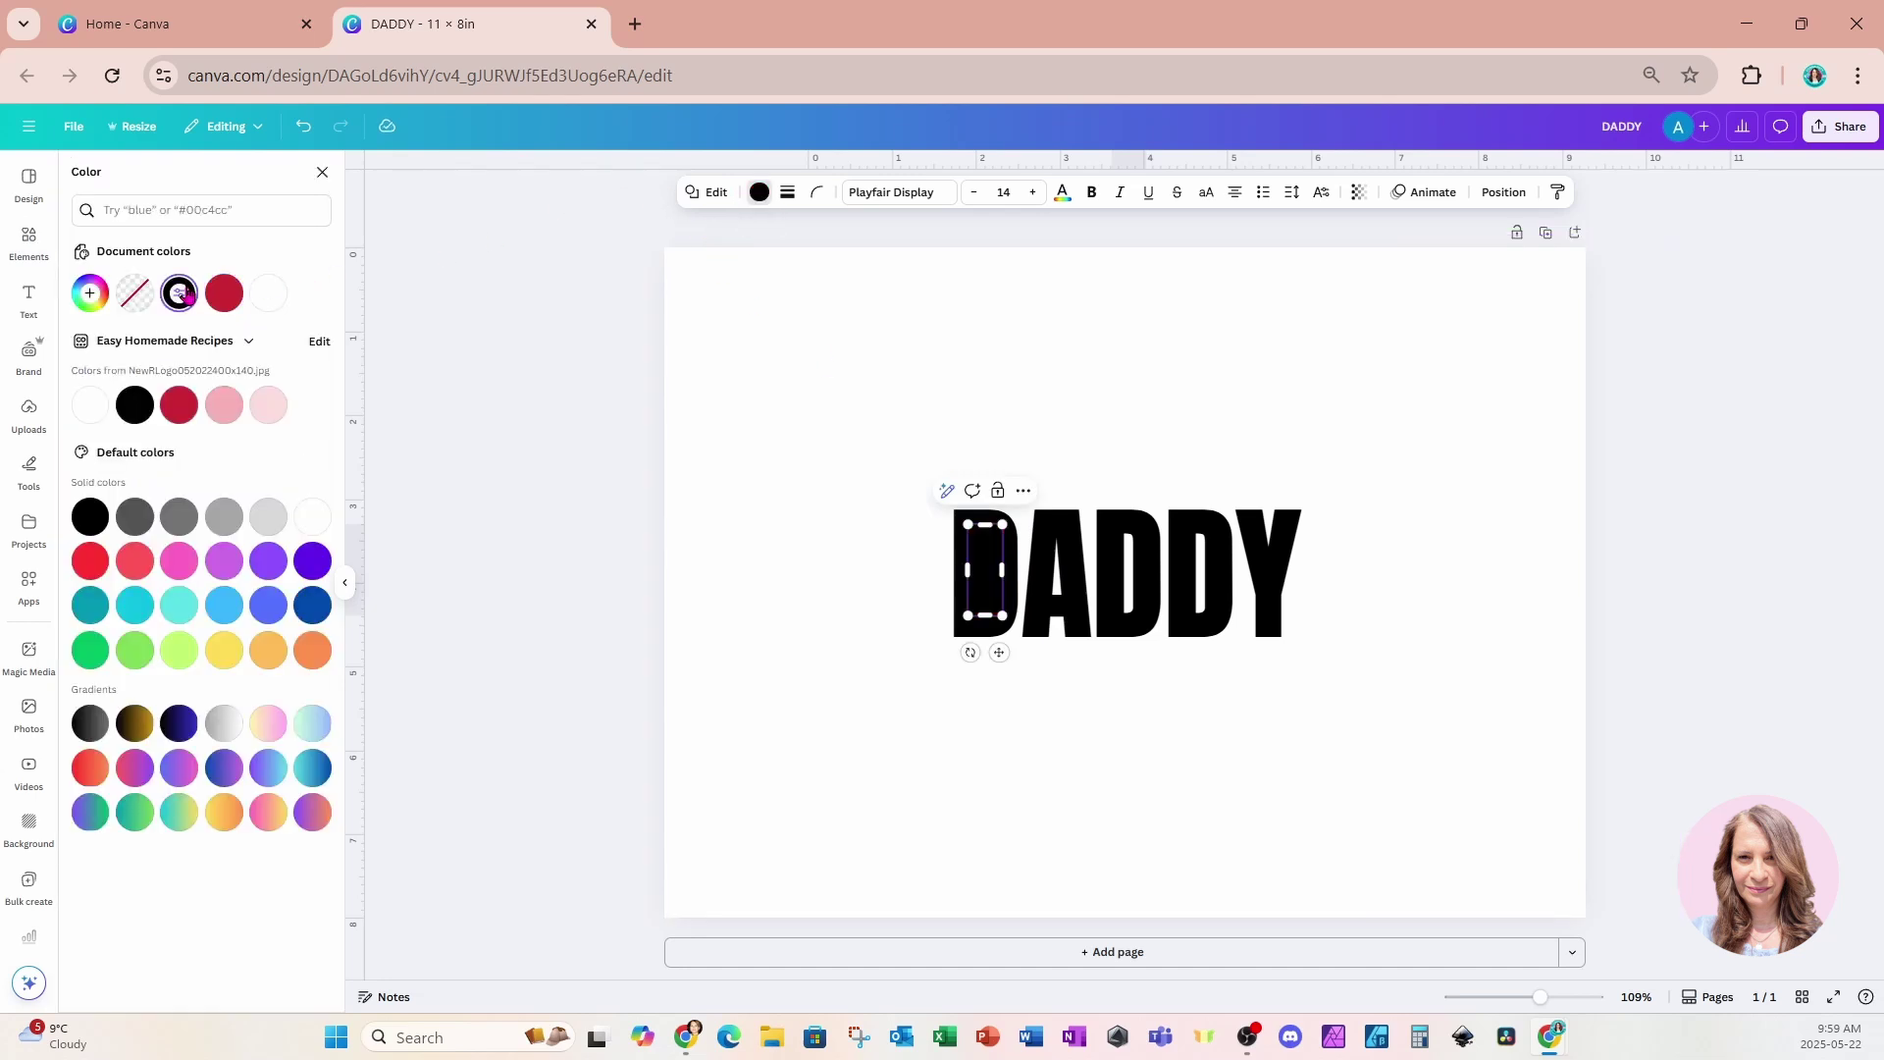
left_click(998, 764)
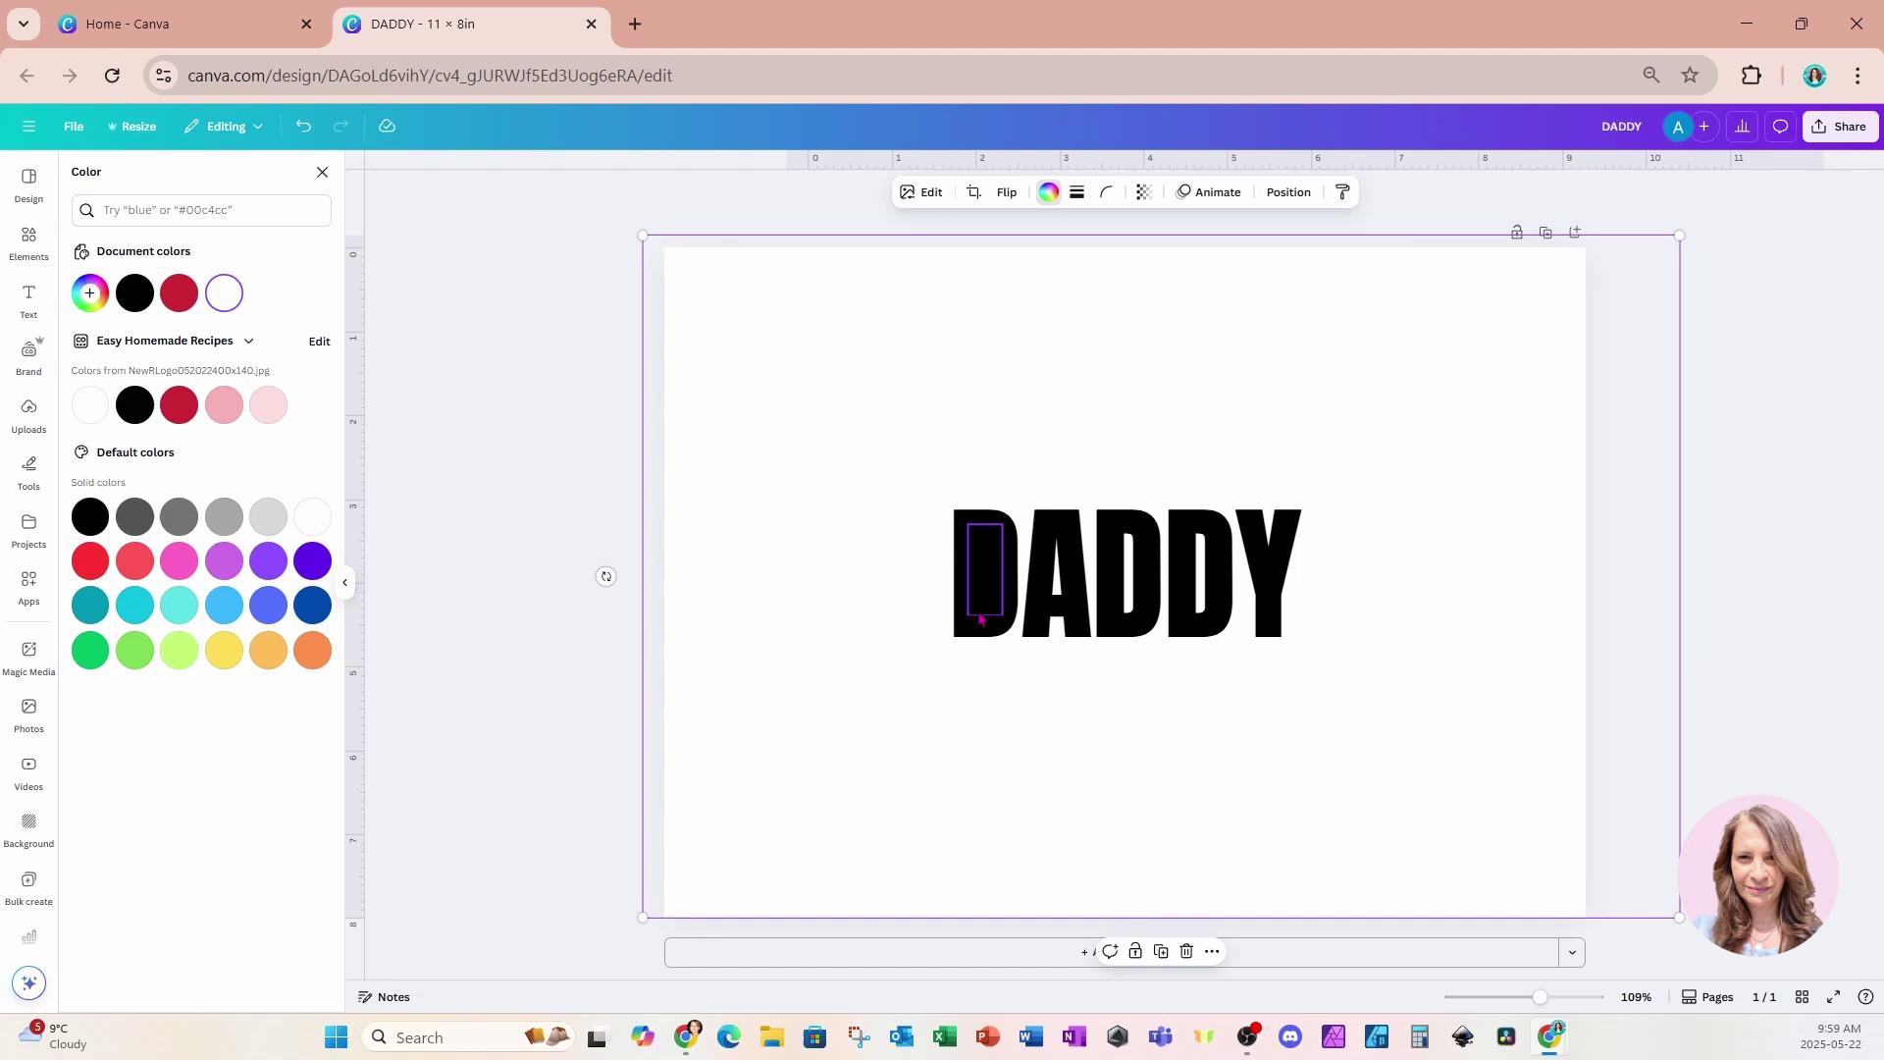
left_click(977, 597)
key("Delete")
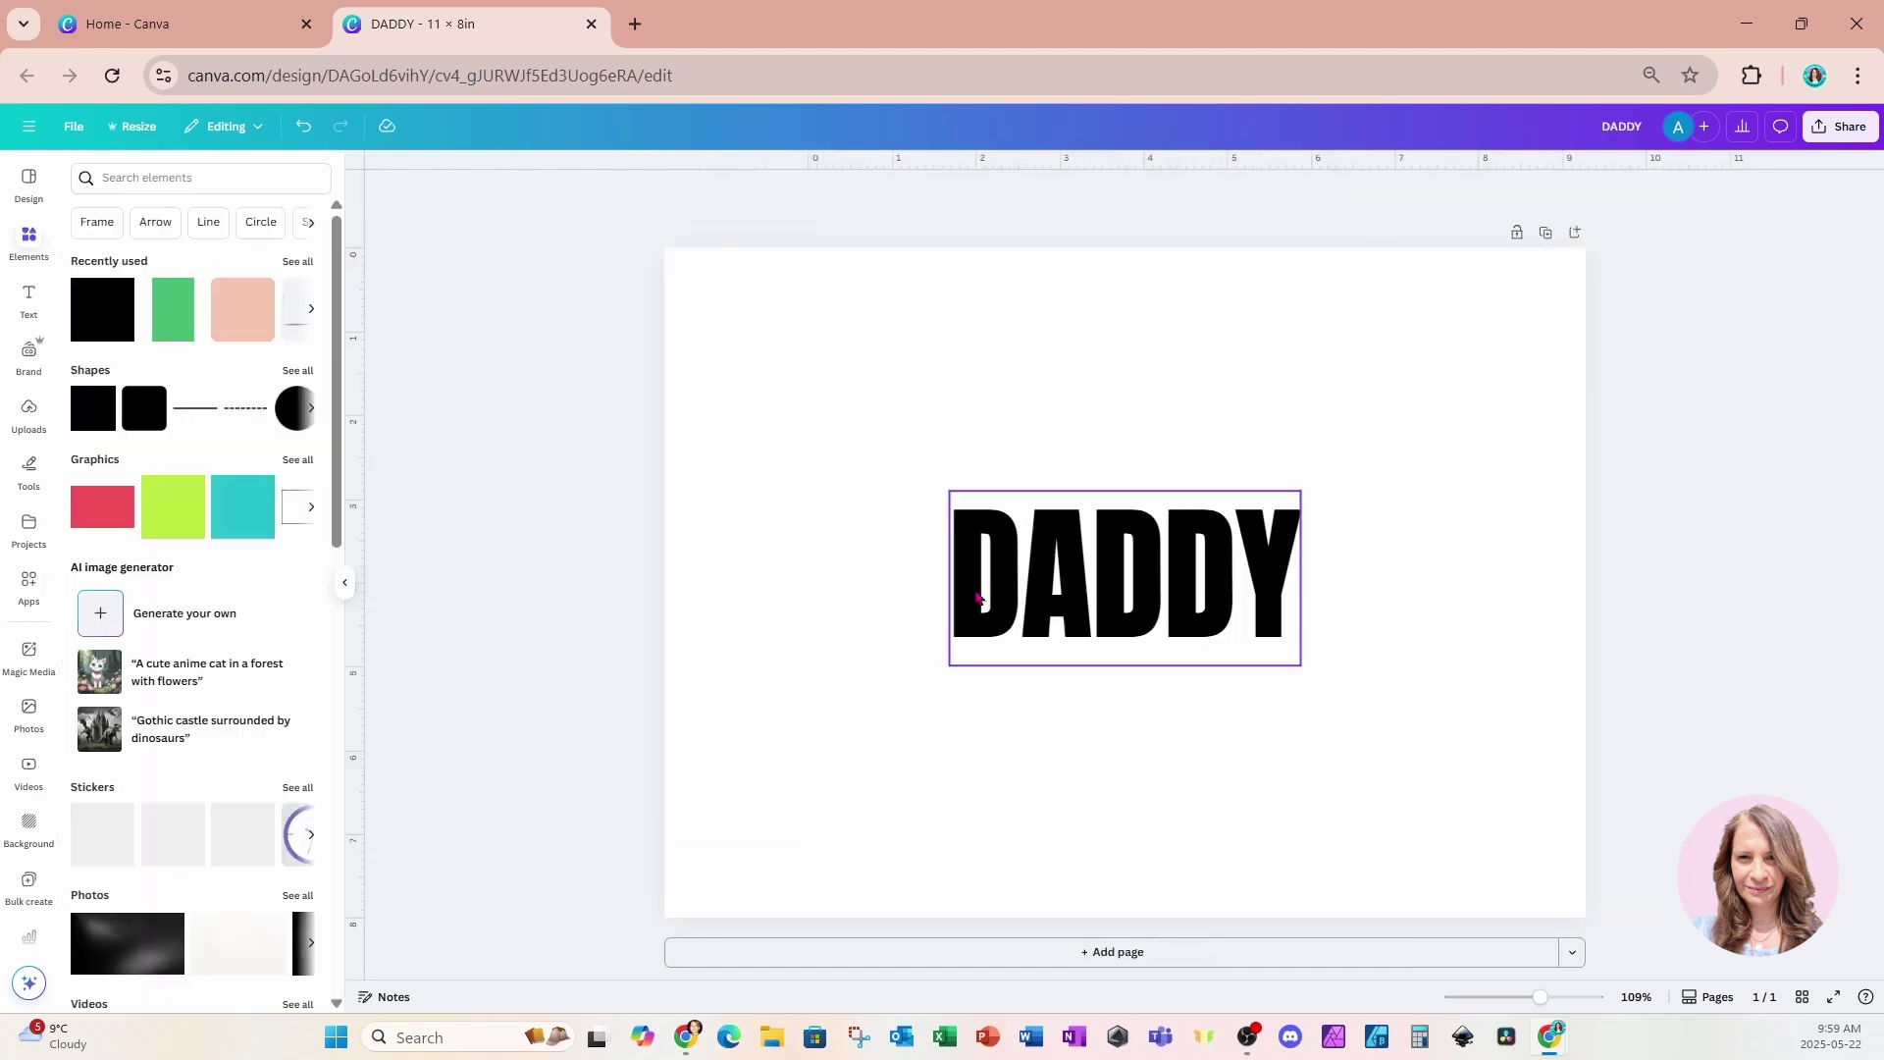
Raise DADDY's outline thickness to 67 and set its letter spacing to 95
left_click(978, 597)
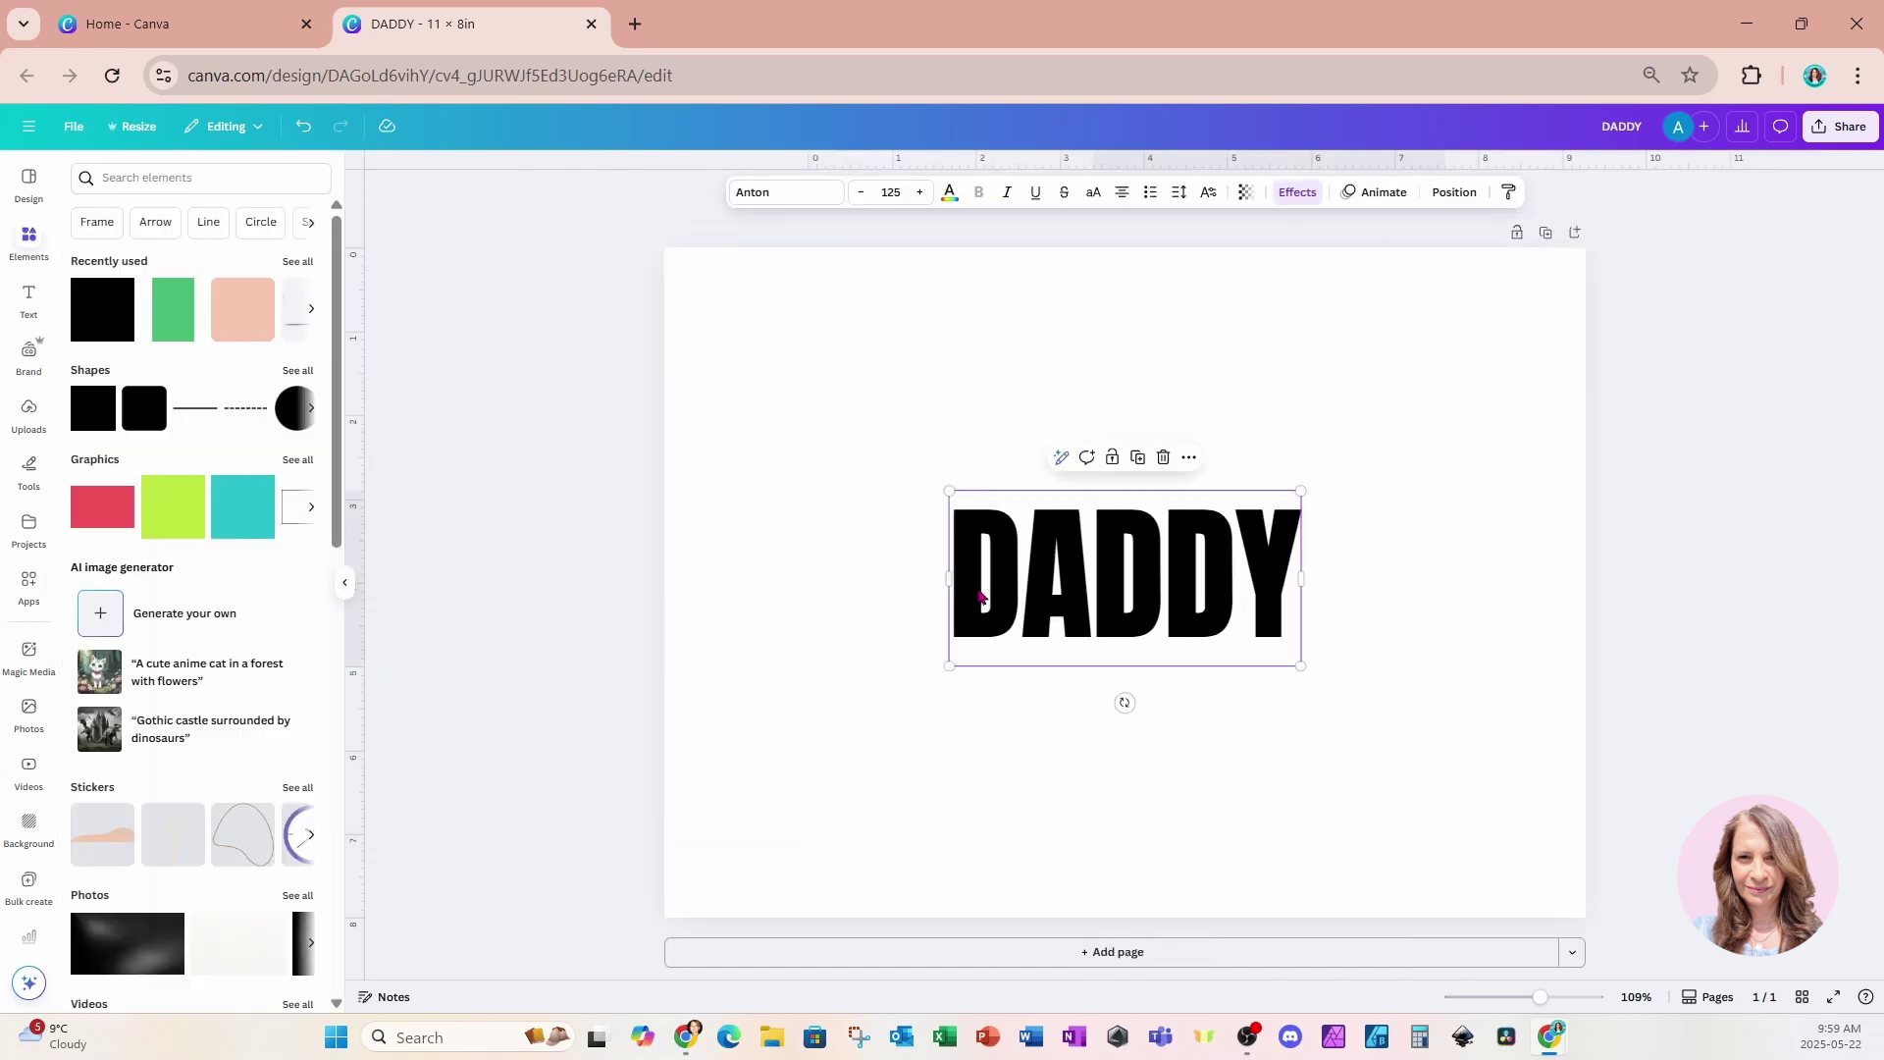
left_click(1297, 193)
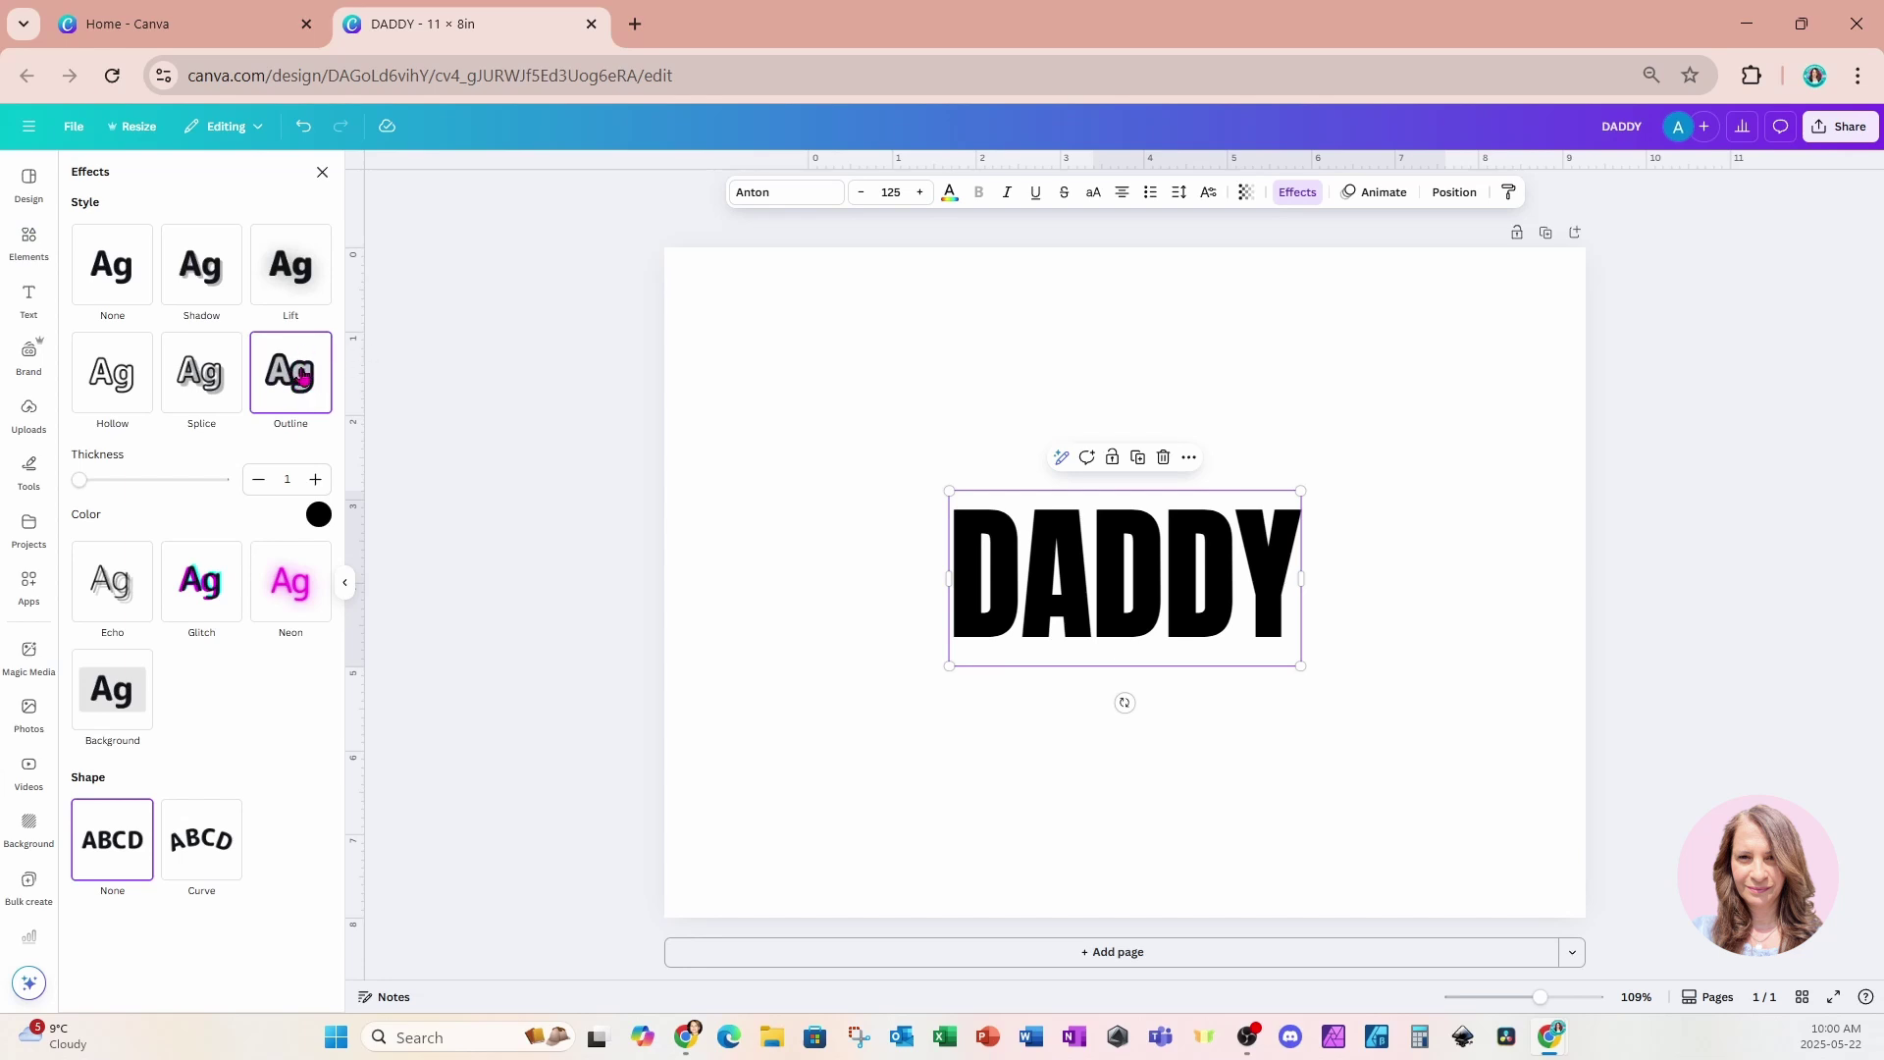
left_click_drag(80, 485, 128, 490)
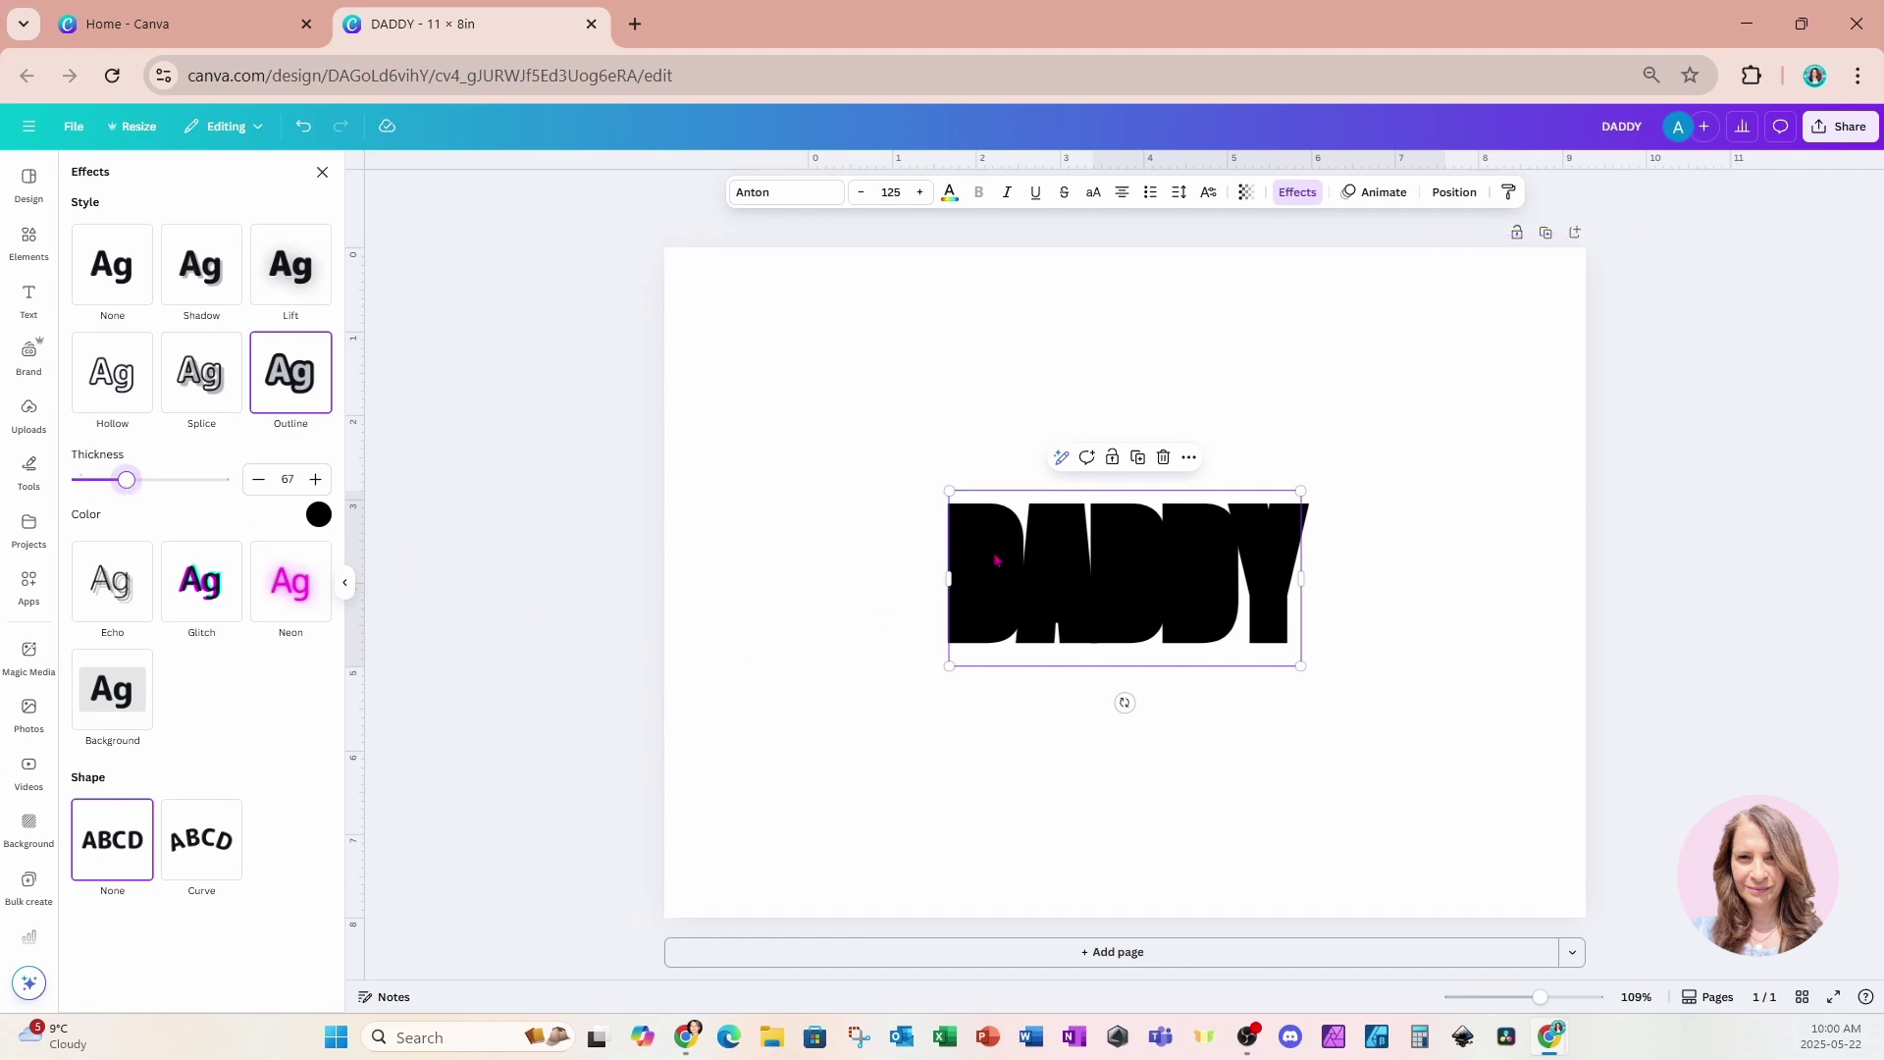
left_click(1181, 195)
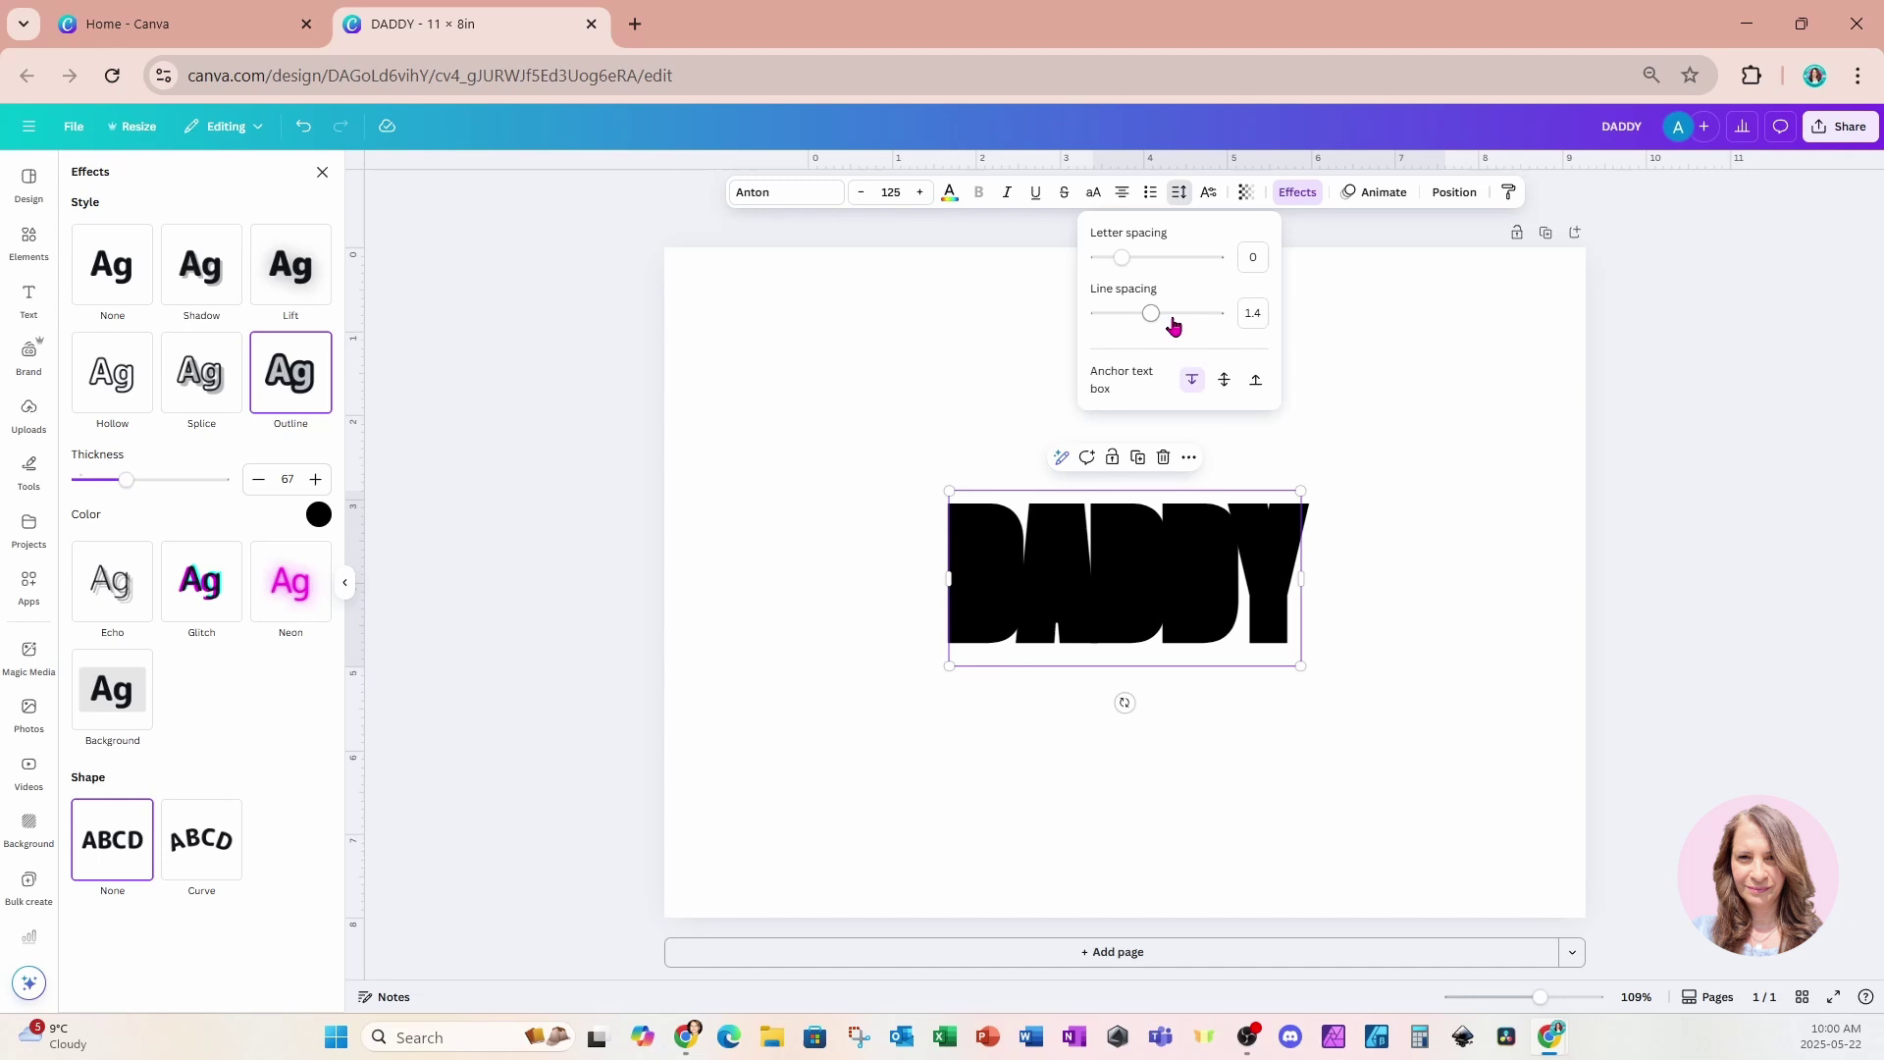
left_click_drag(1121, 261, 1134, 263)
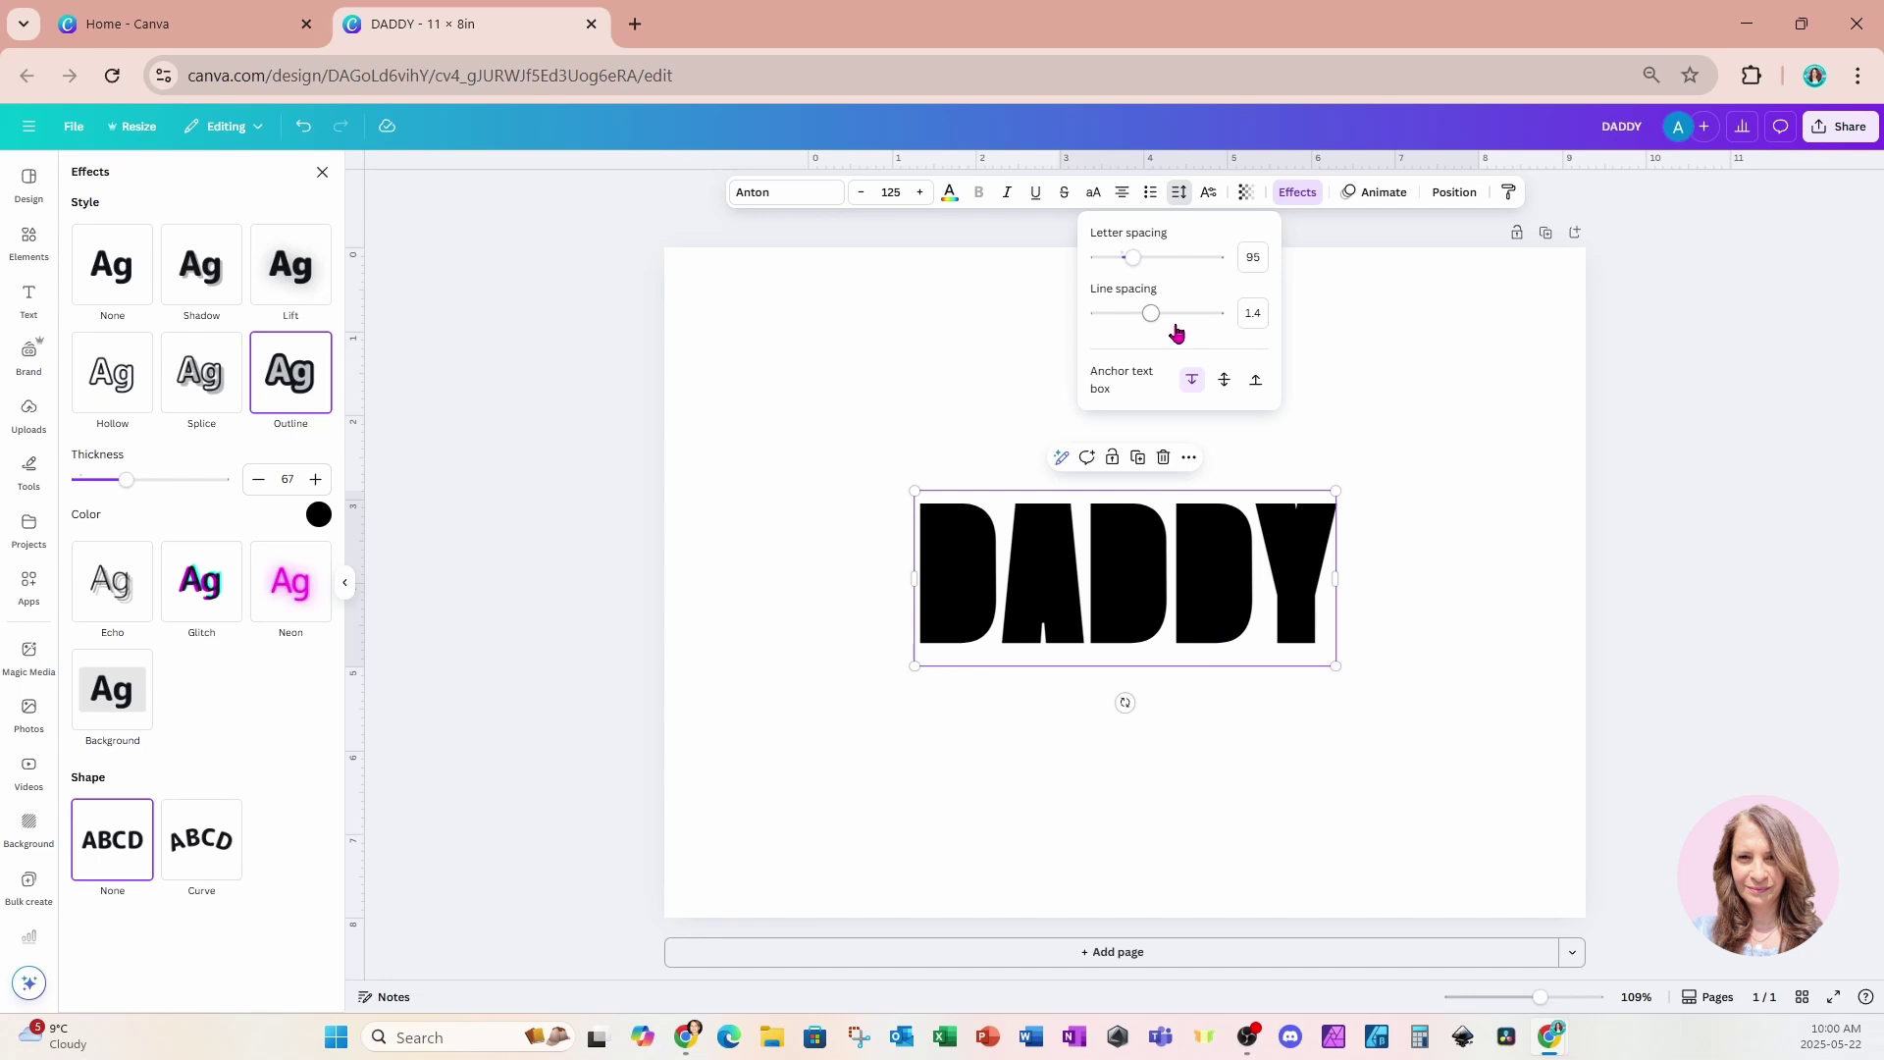
Enlarge DADDY to size 167 and centre it on the page
left_click(1379, 492)
left_click(1318, 629)
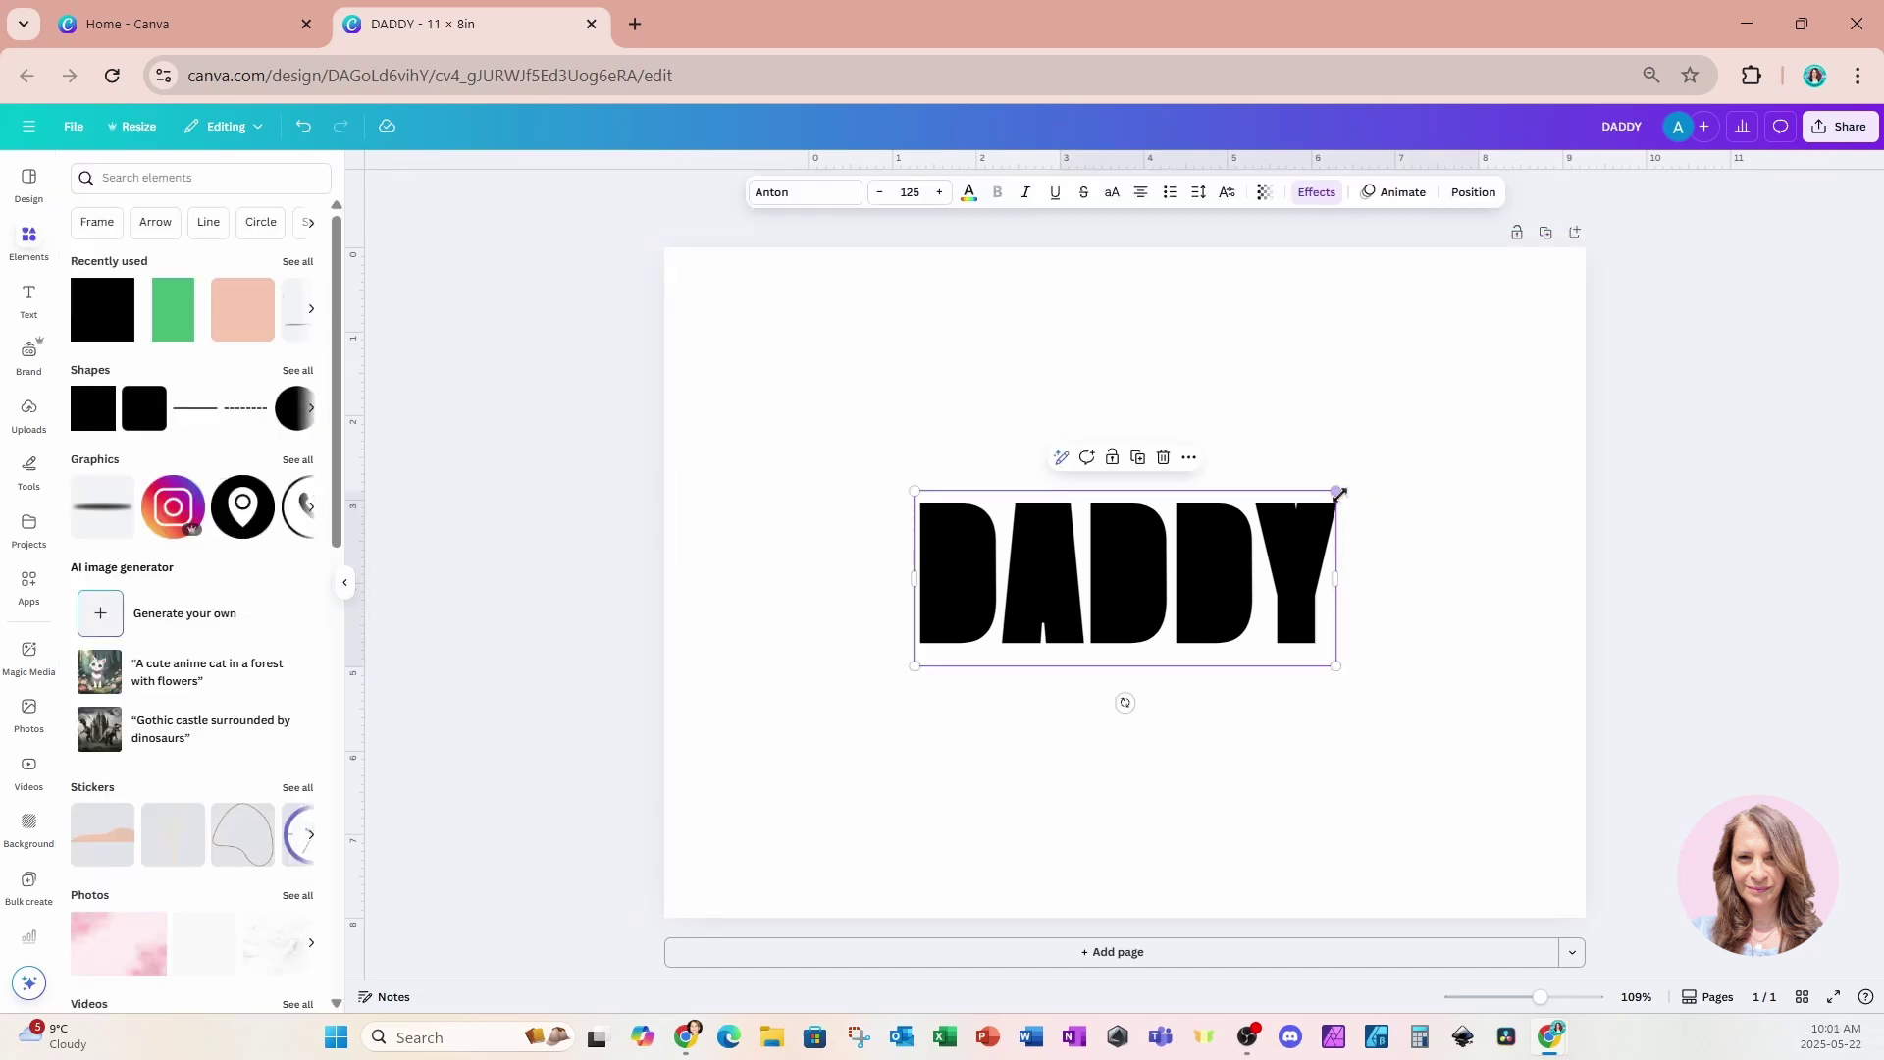
left_click_drag(1337, 493, 1421, 455)
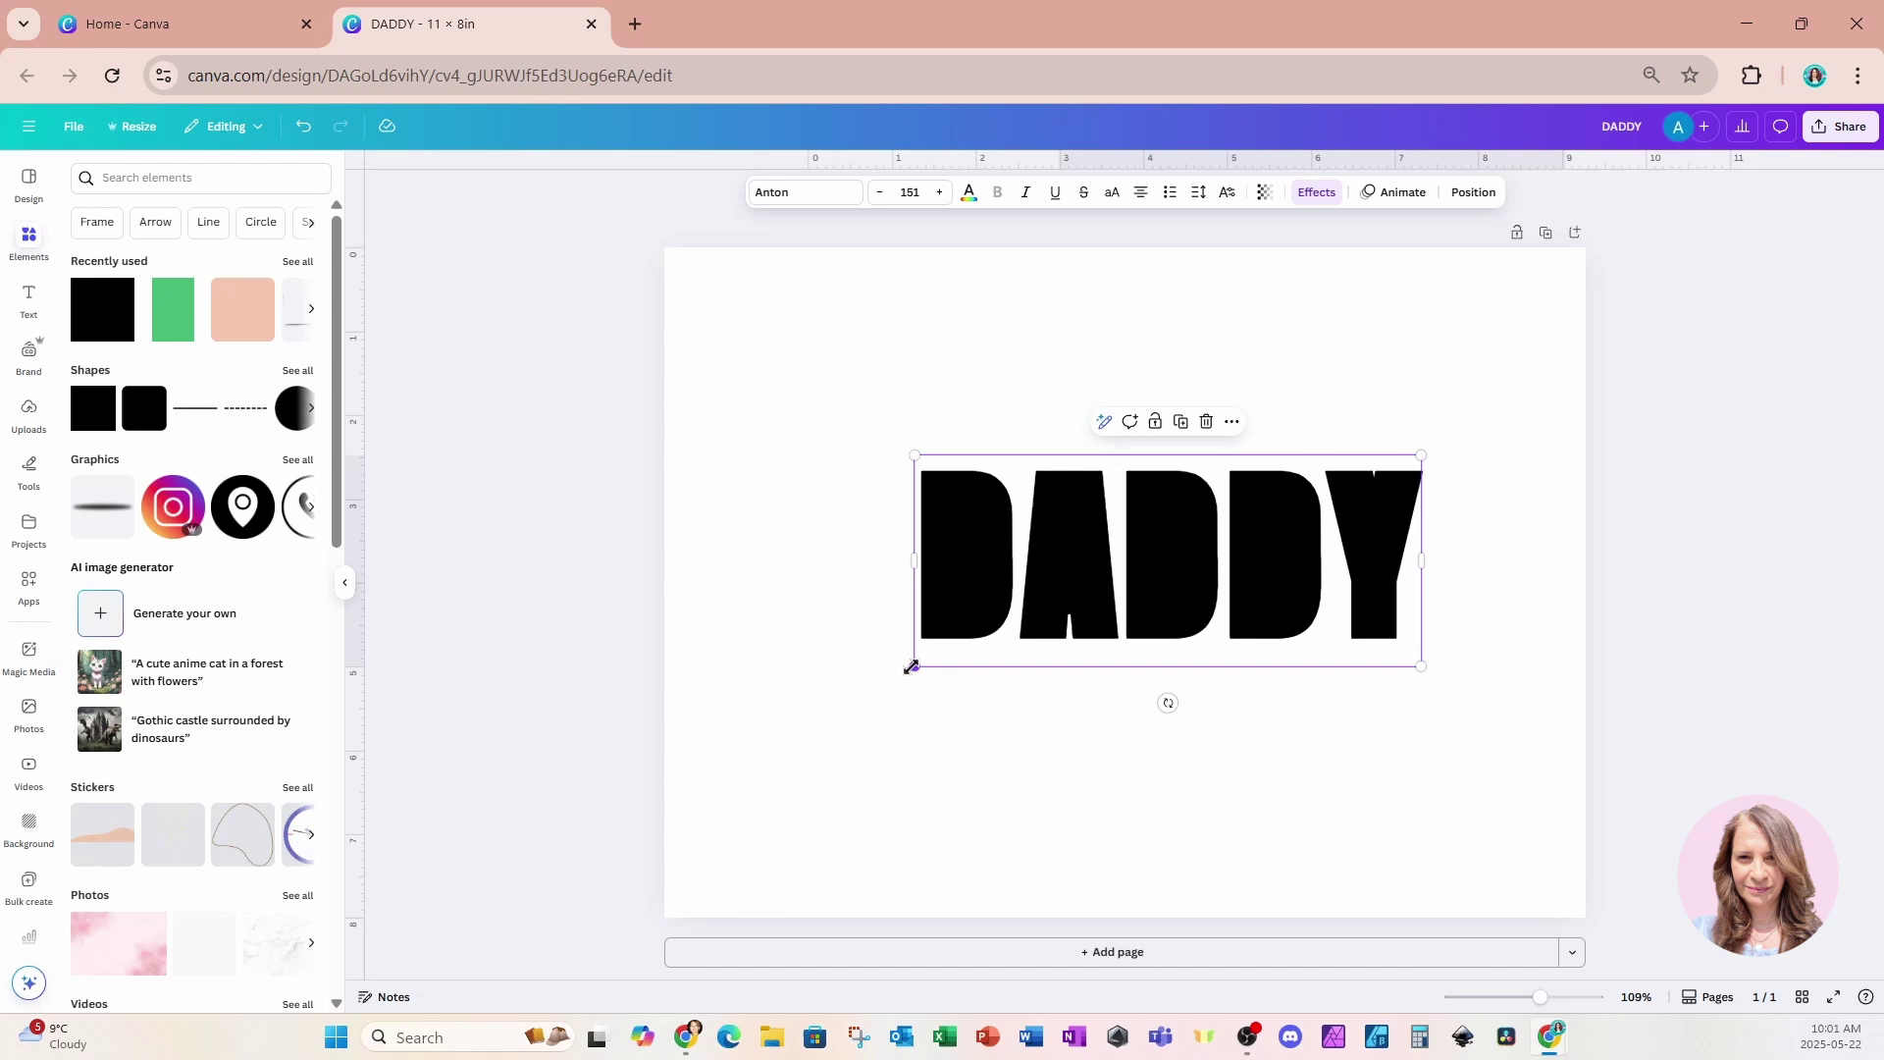
left_click_drag(913, 666, 862, 687)
left_click_drag(1091, 613, 1106, 630)
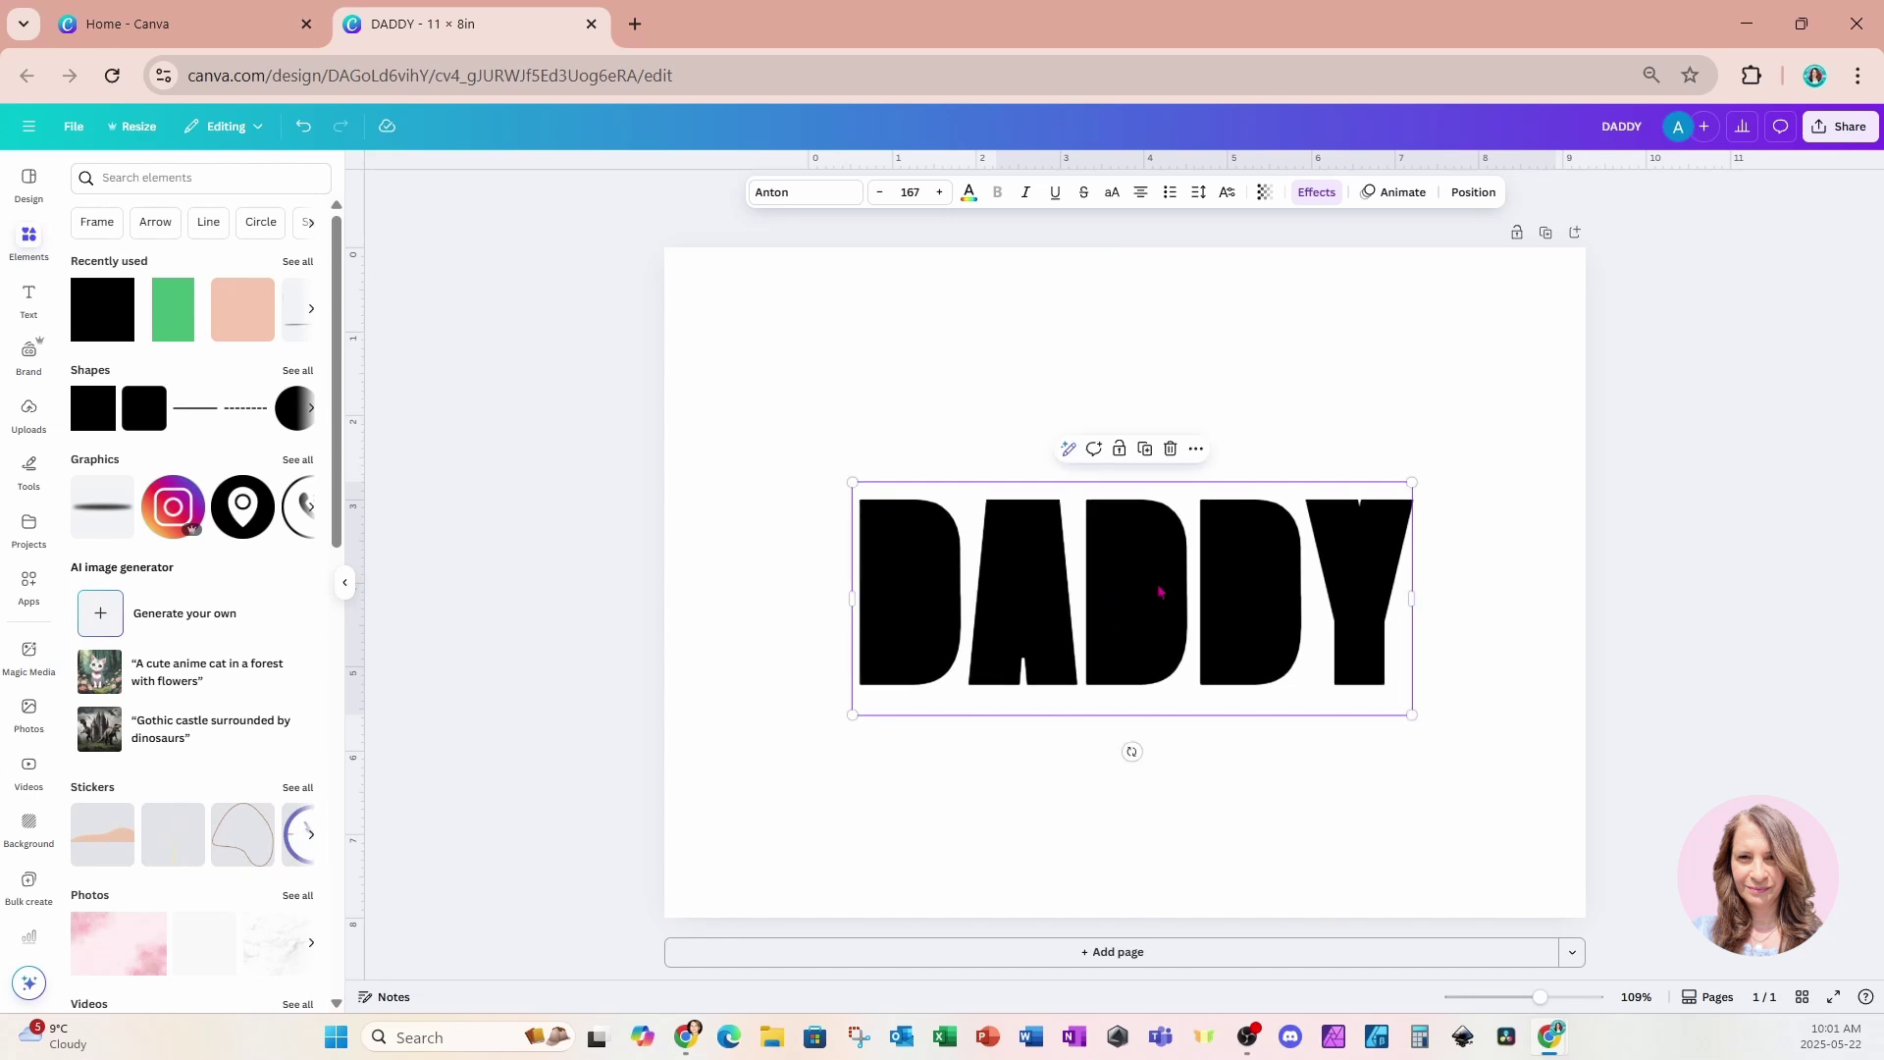
Download the design as a transparent-background PNG and add a blank second page
left_click(1840, 125)
left_click(1595, 456)
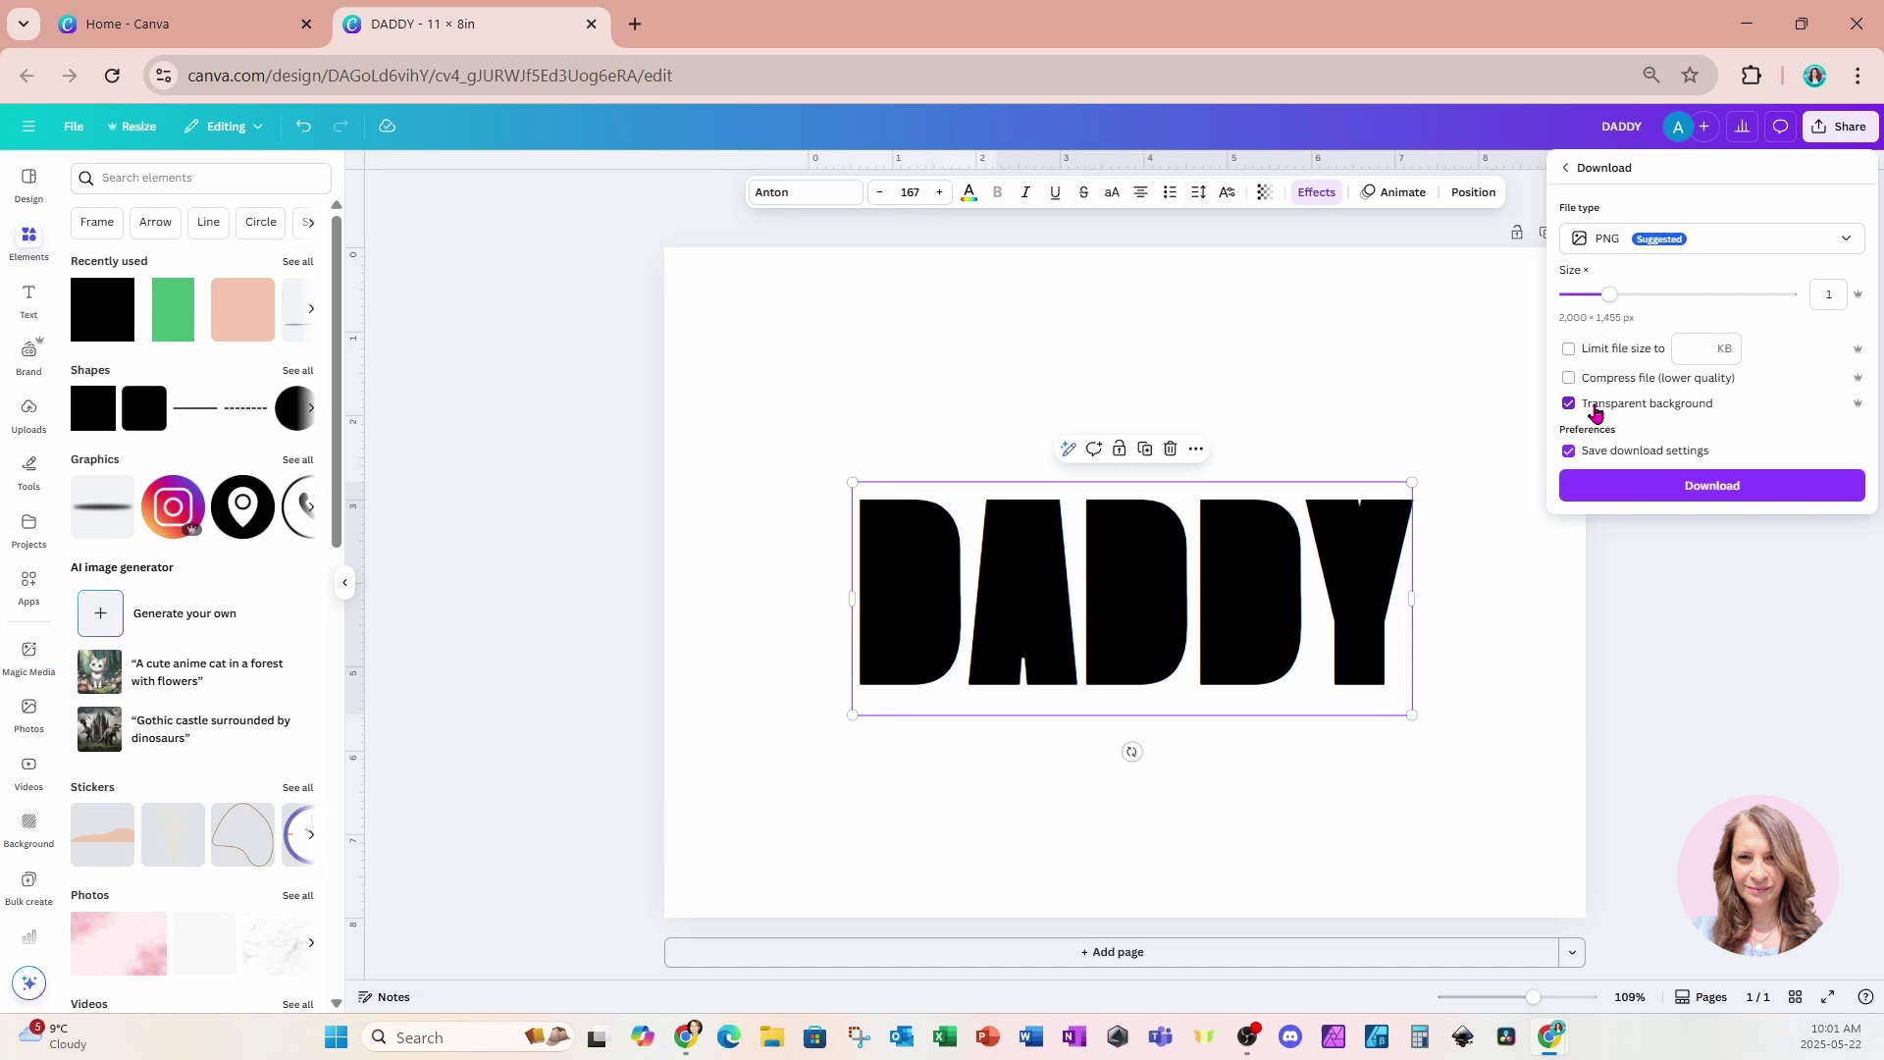
left_click(1616, 485)
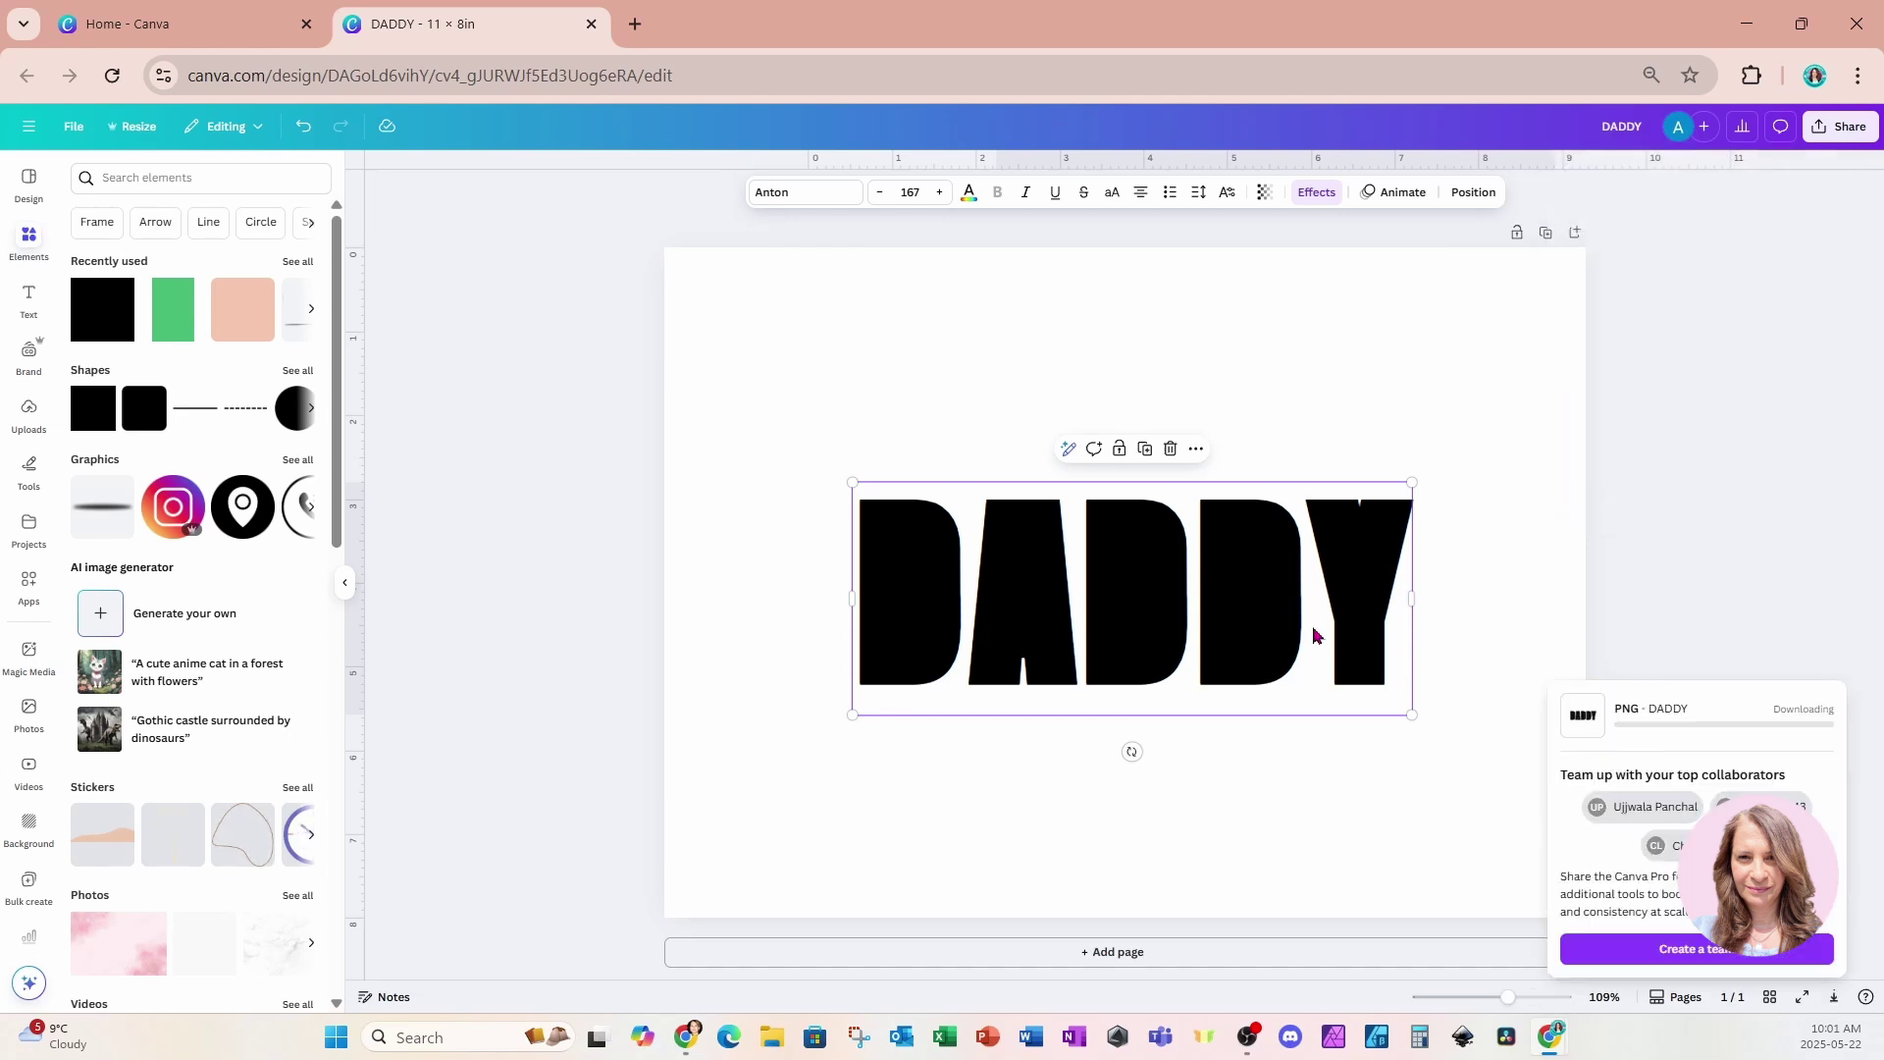
left_click(1039, 952)
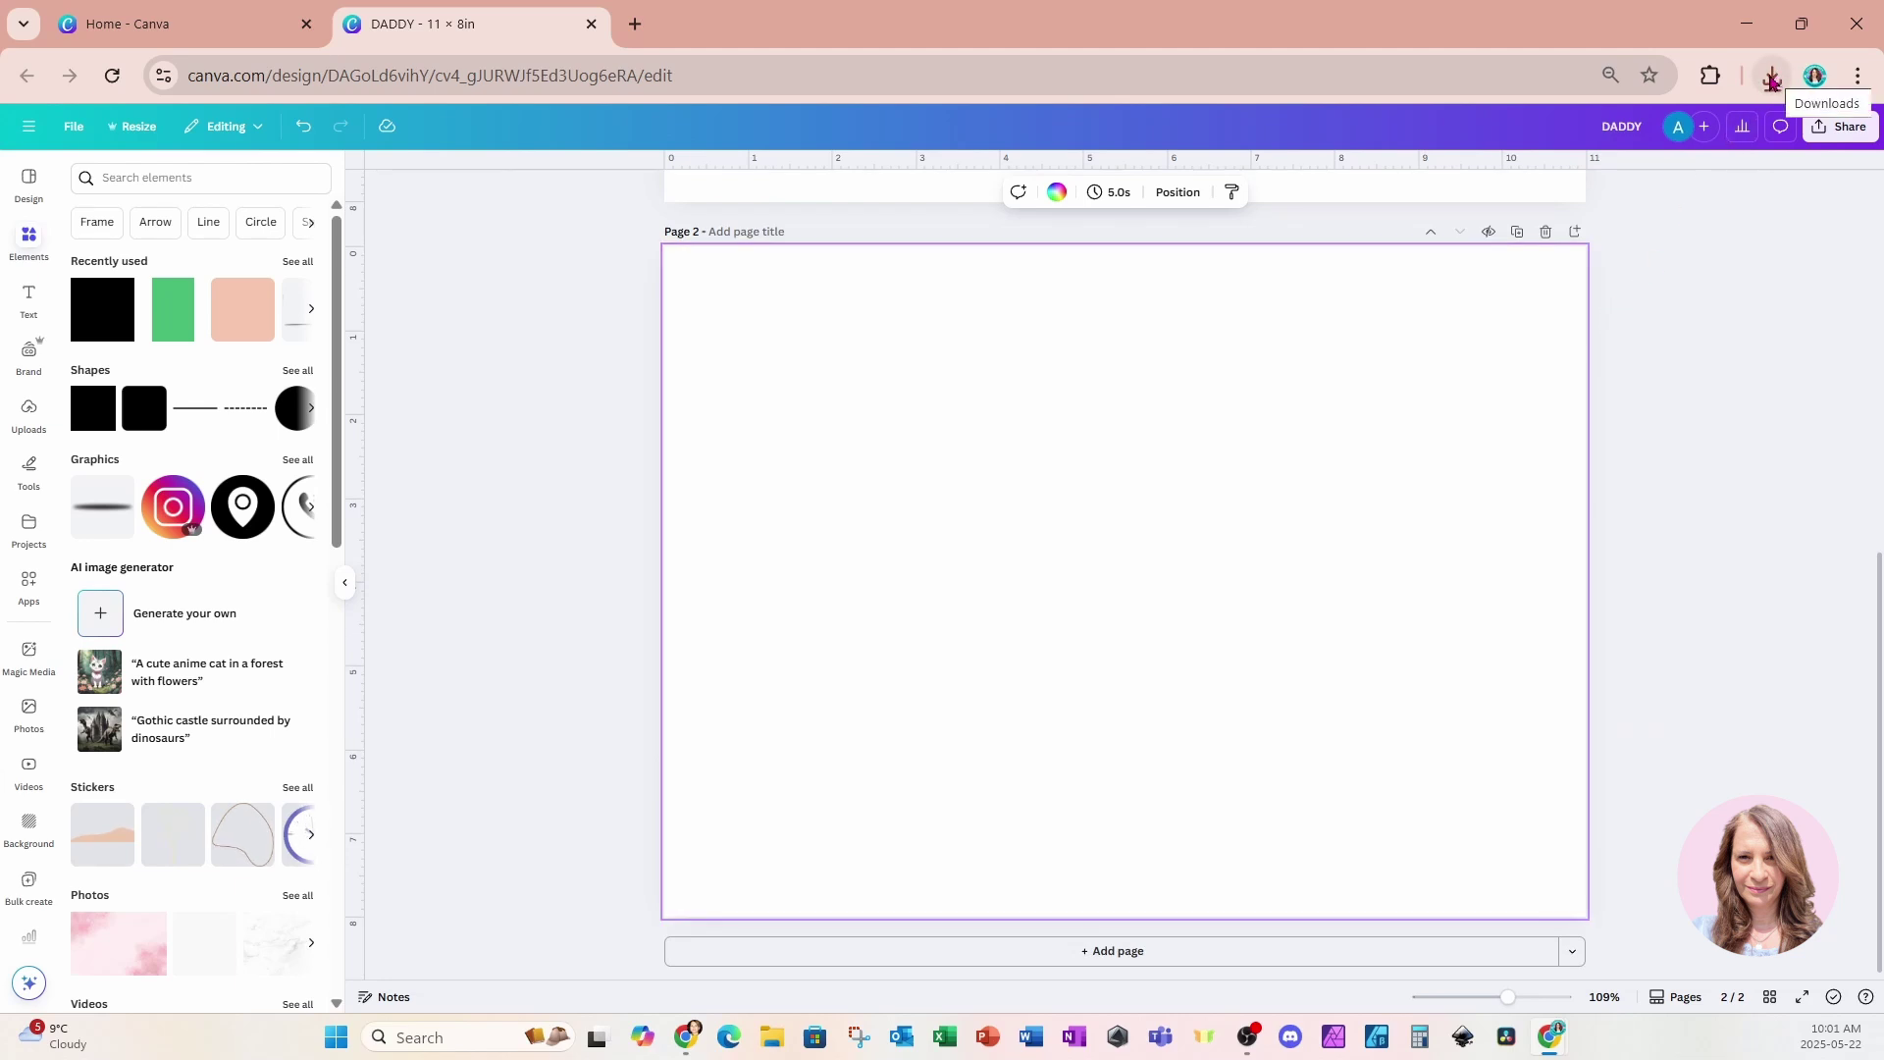
Drop DADDY (2).png from the browser's downloads onto page 2
left_click(1772, 81)
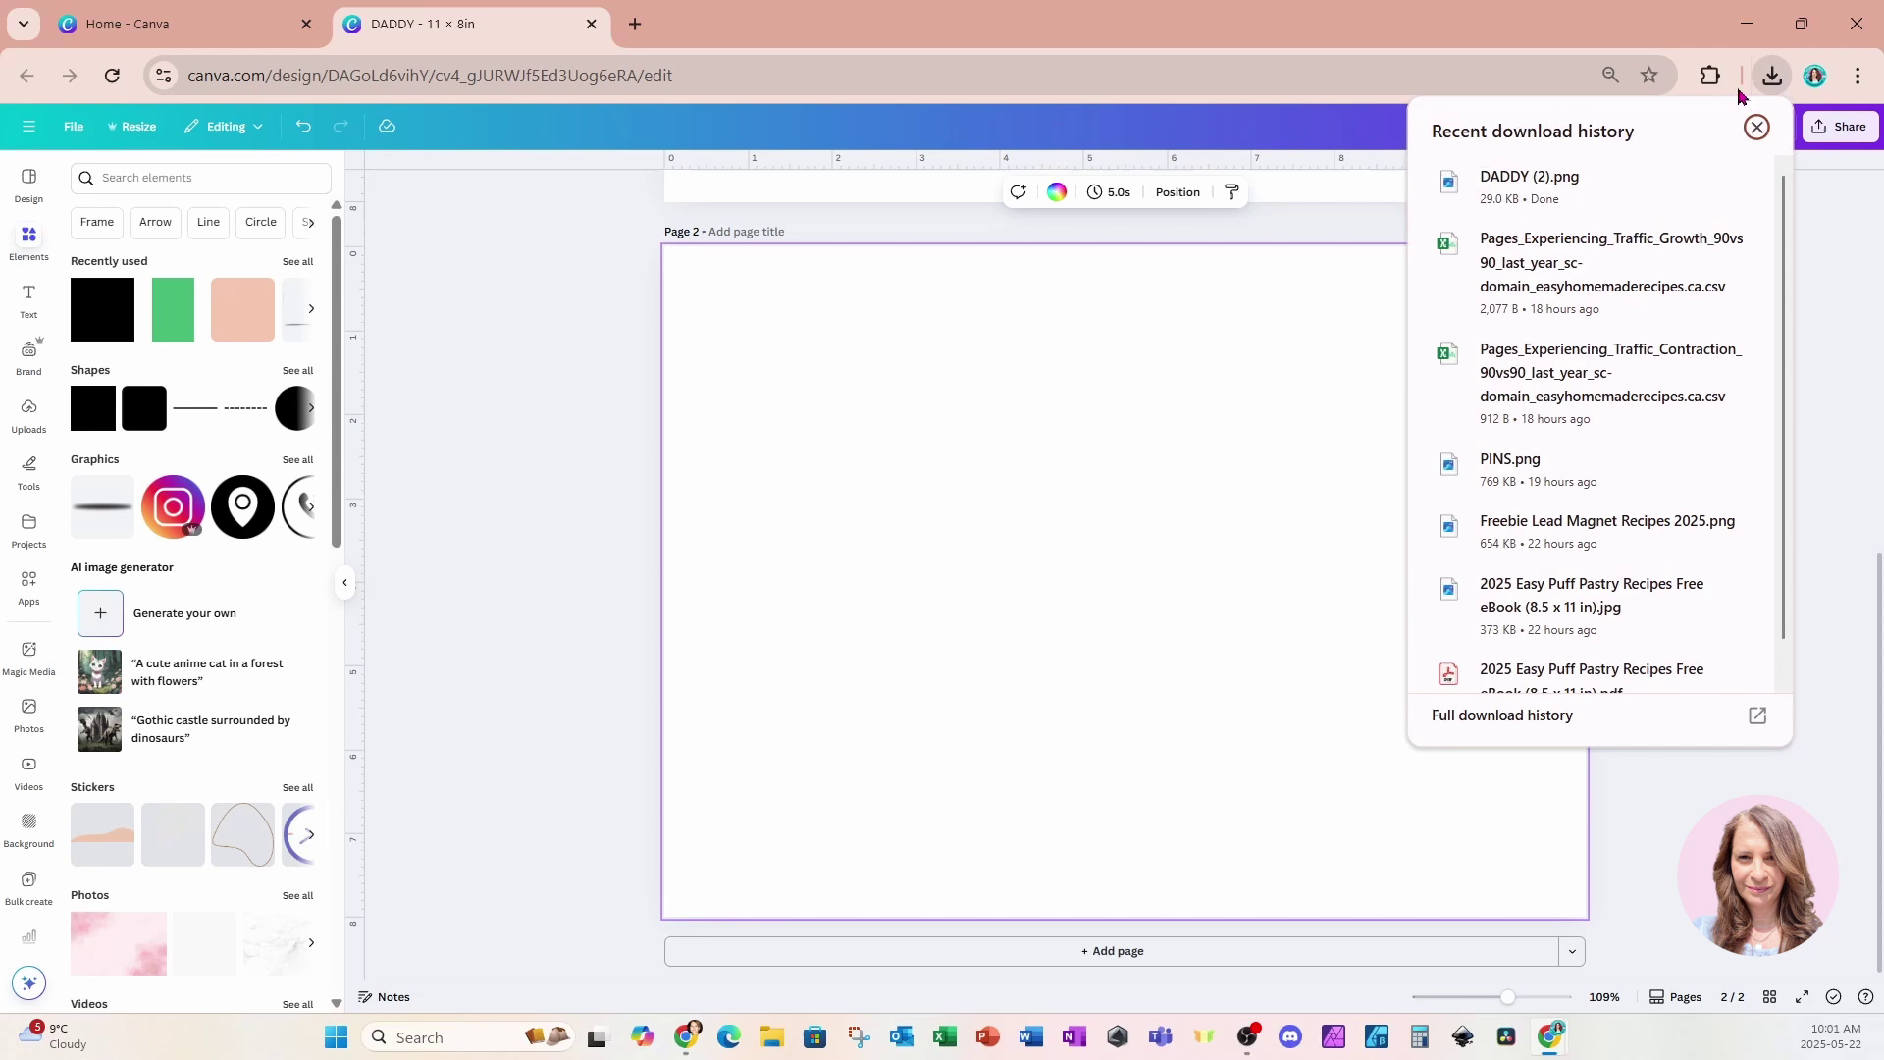
left_click_drag(1538, 181, 1133, 605)
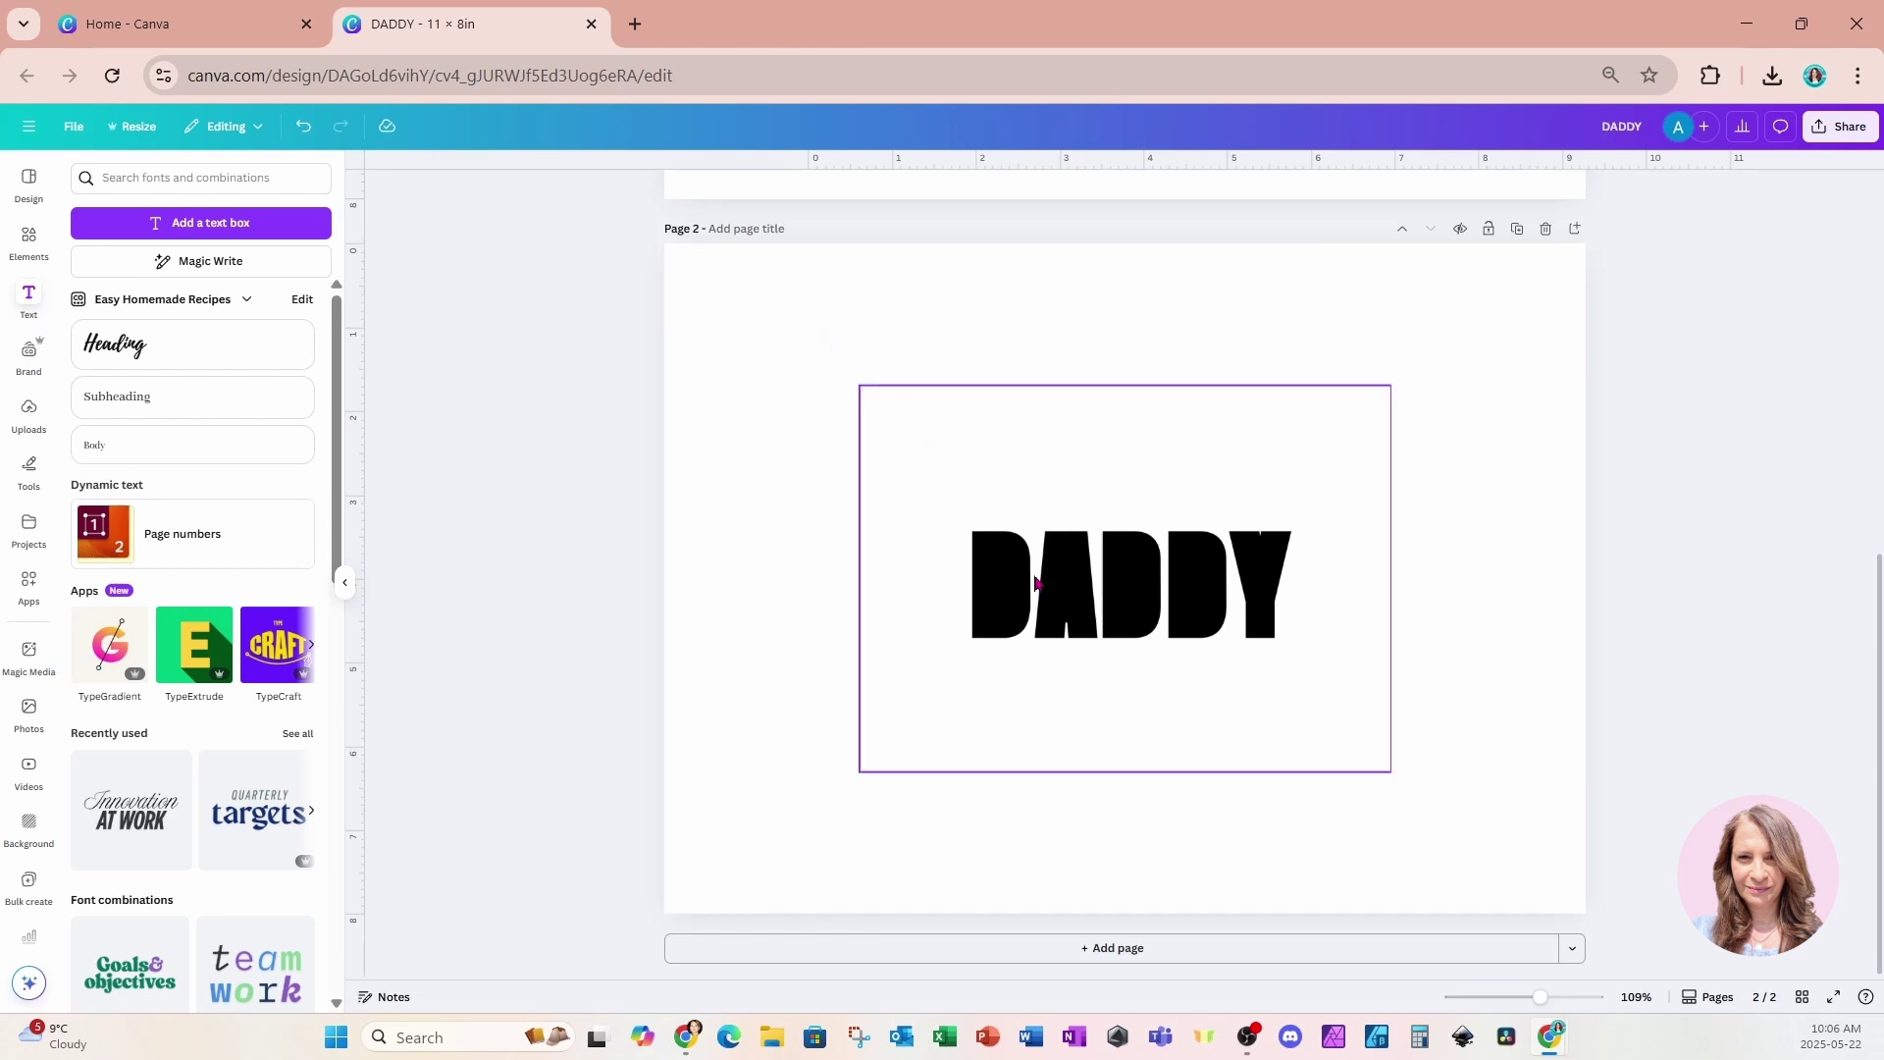
Add the pale grey textured image from recently used elements and stretch it over page 2
left_click(28, 241)
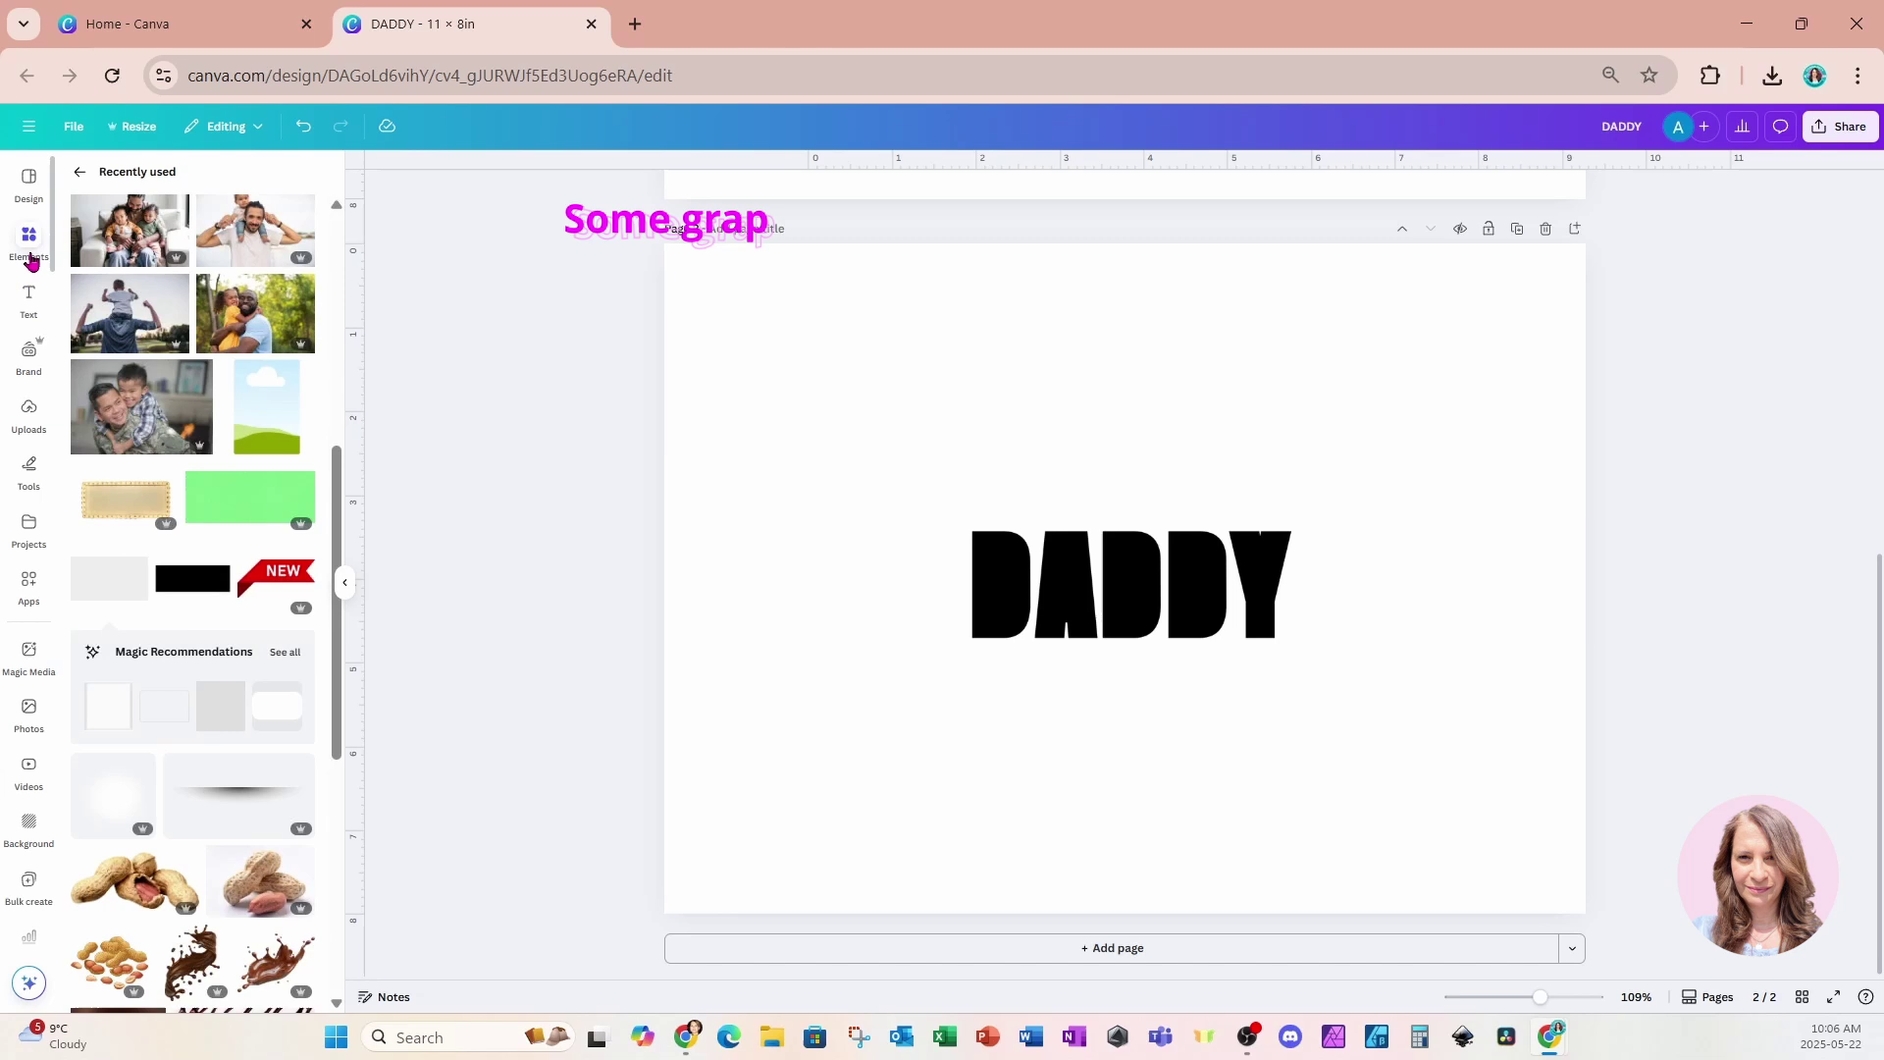
left_click(80, 171)
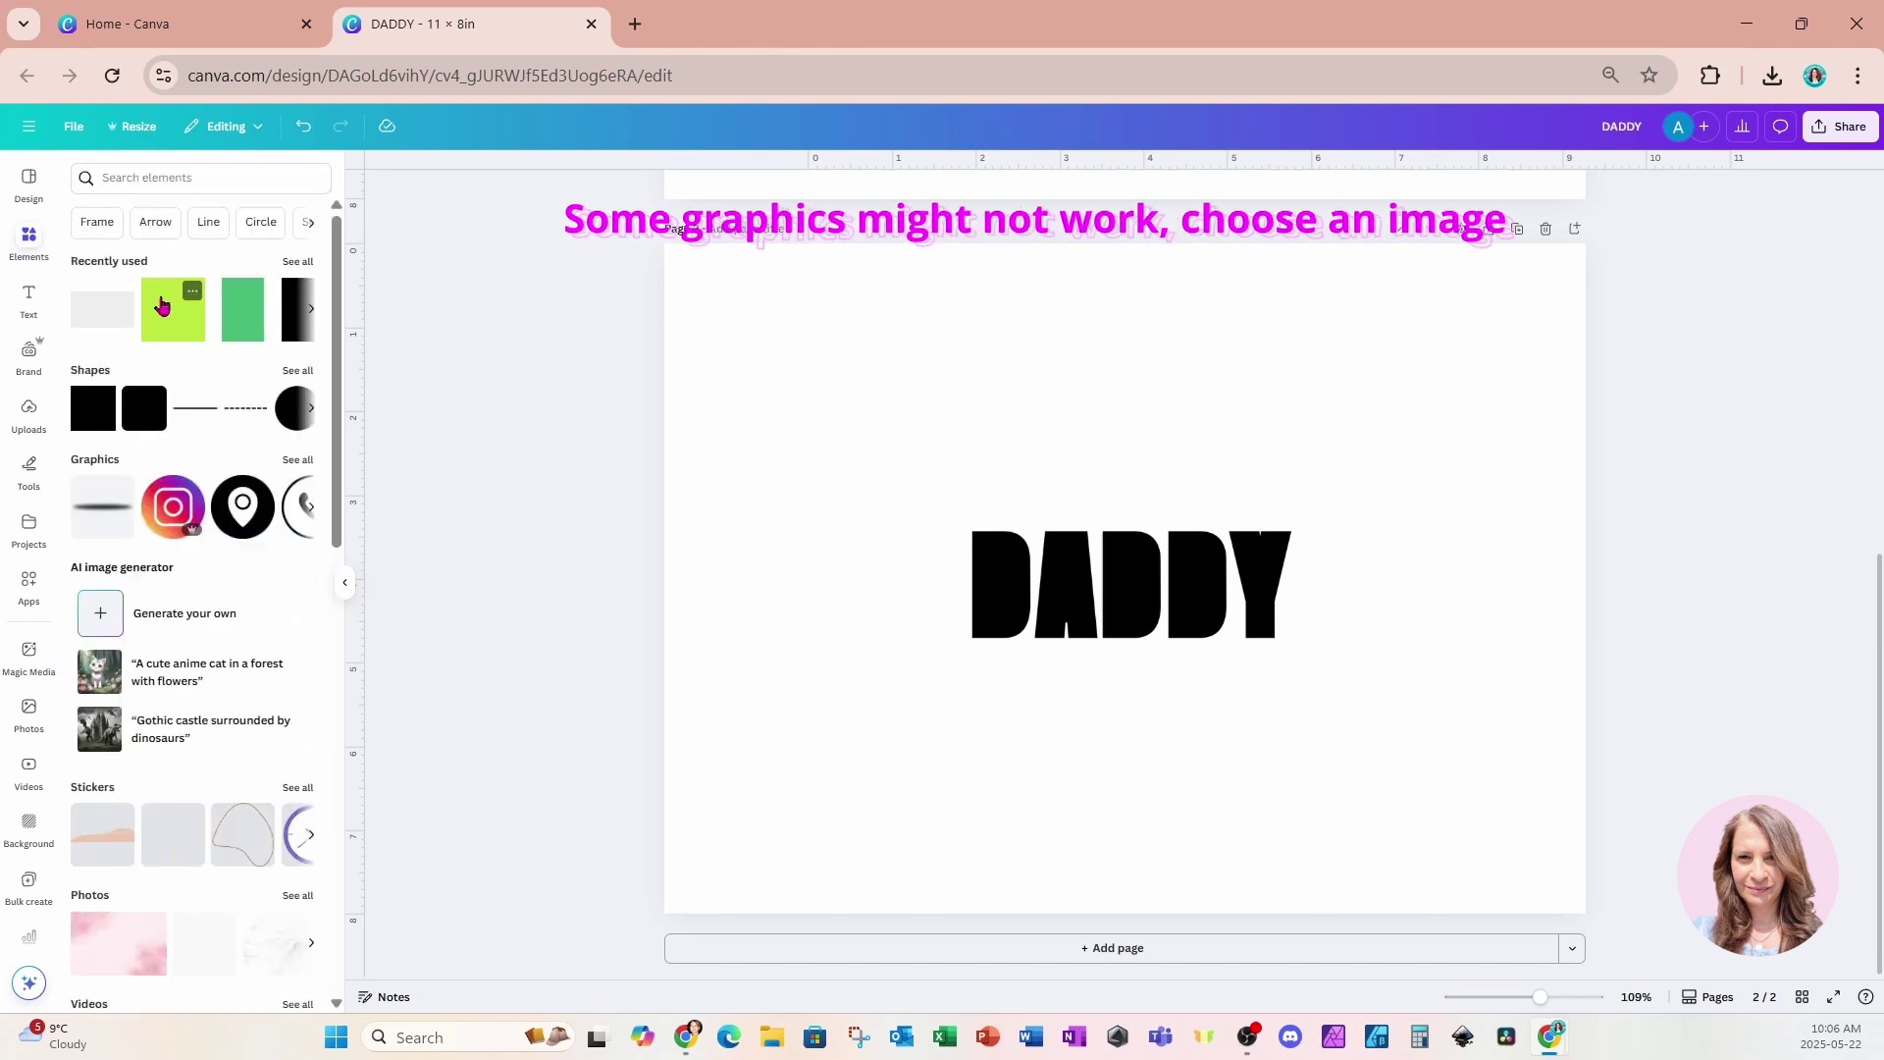
left_click(94, 313)
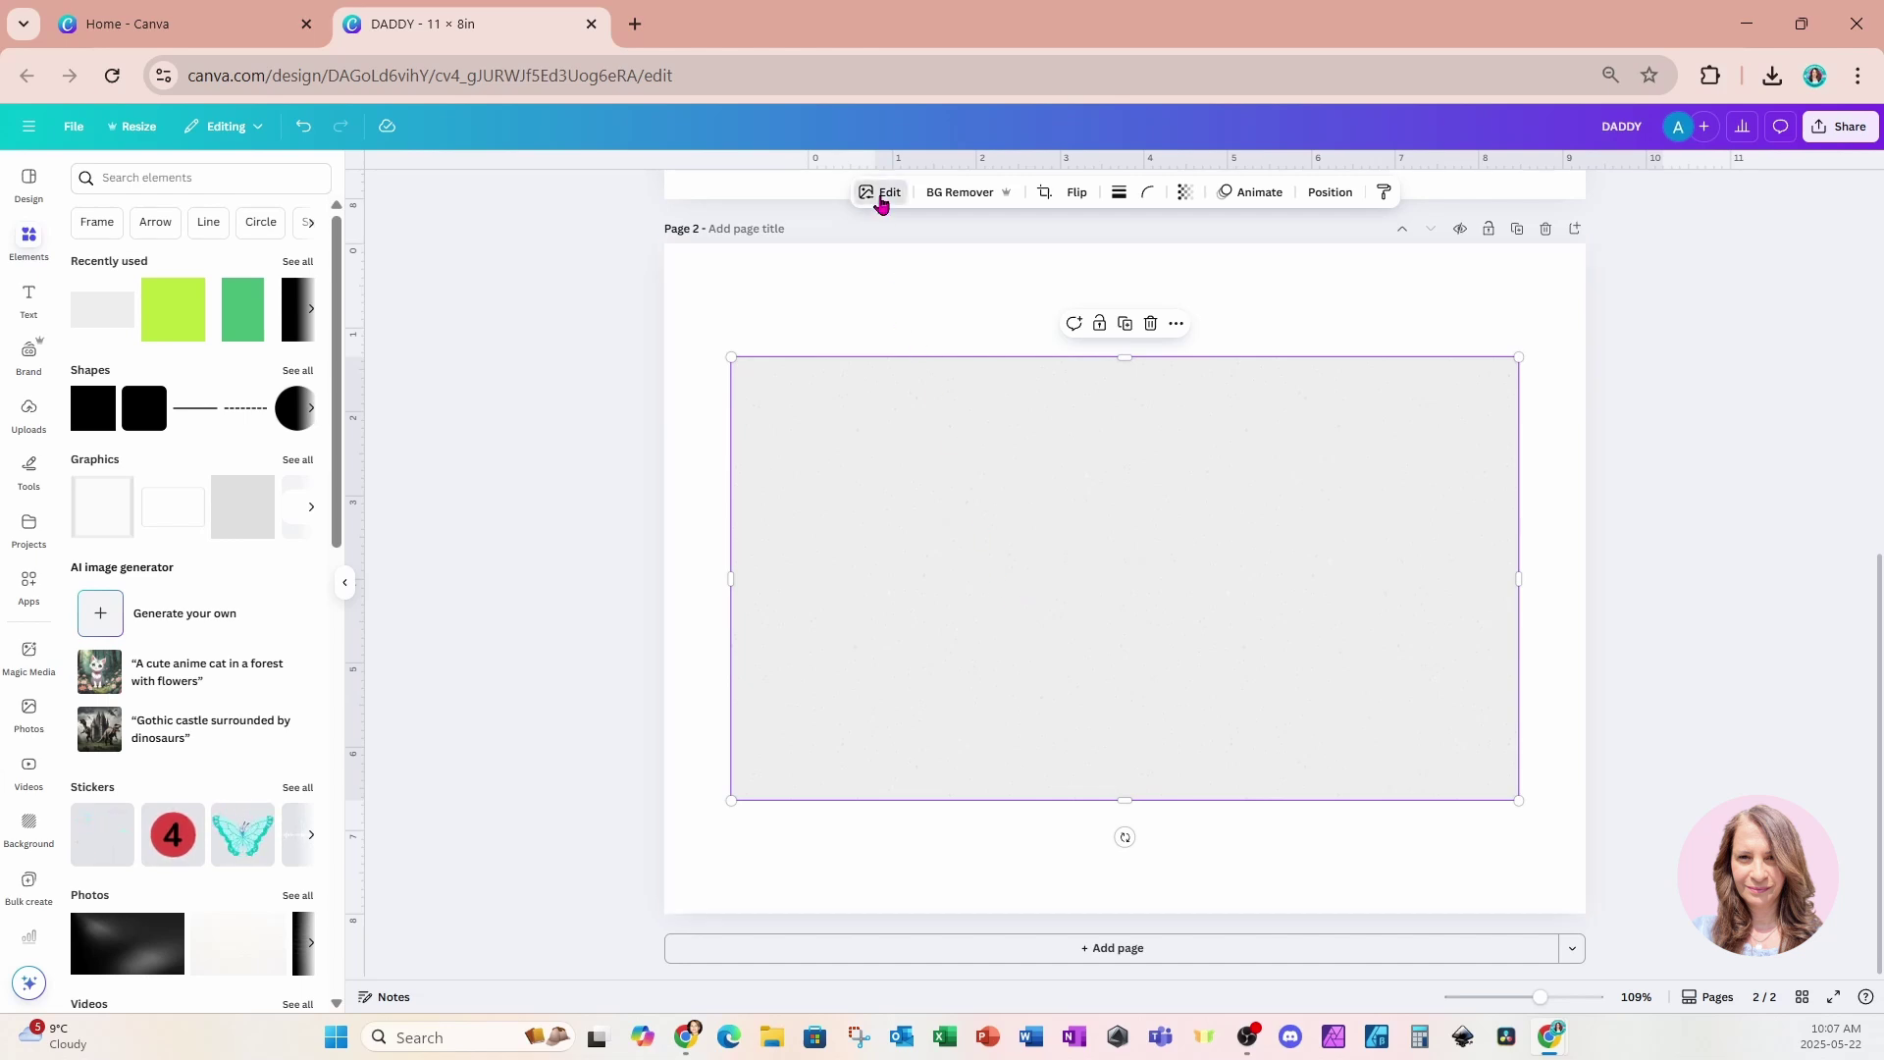
left_click(881, 196)
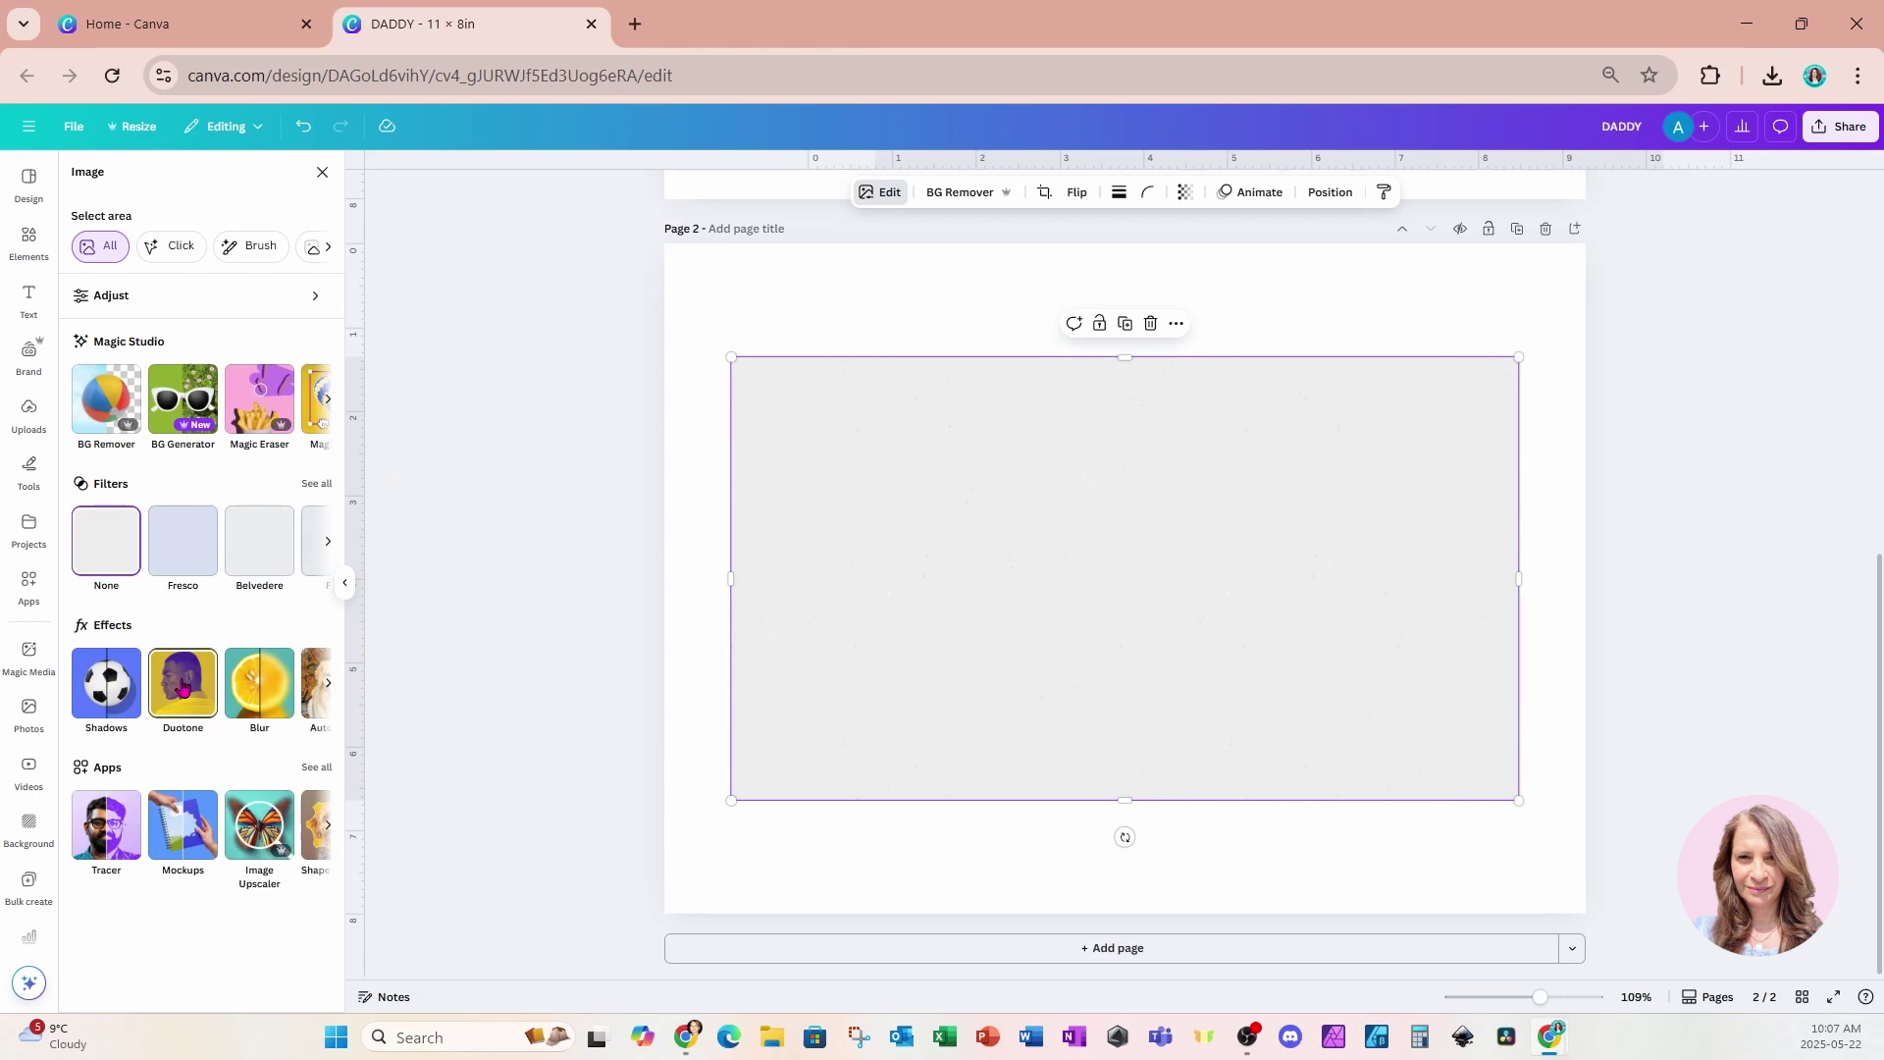
left_click(900, 303)
left_click(944, 448)
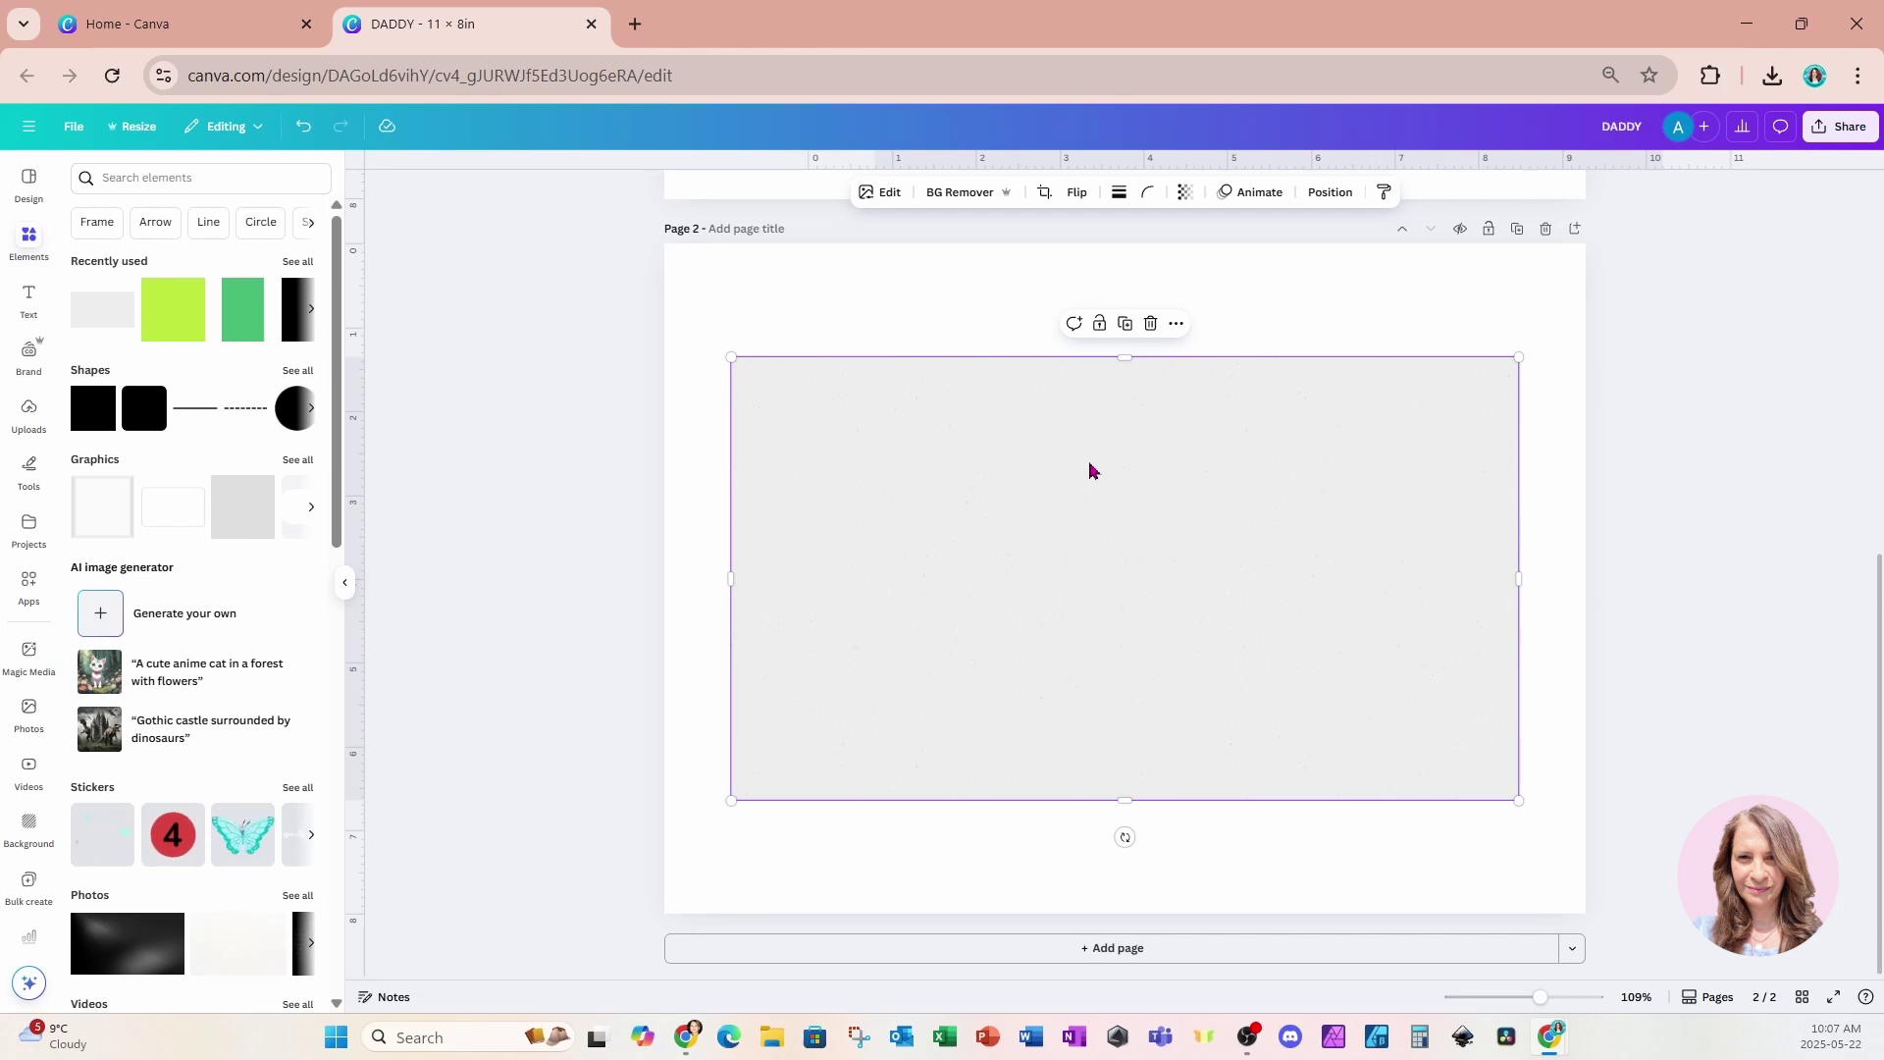
left_click_drag(734, 360, 545, 218)
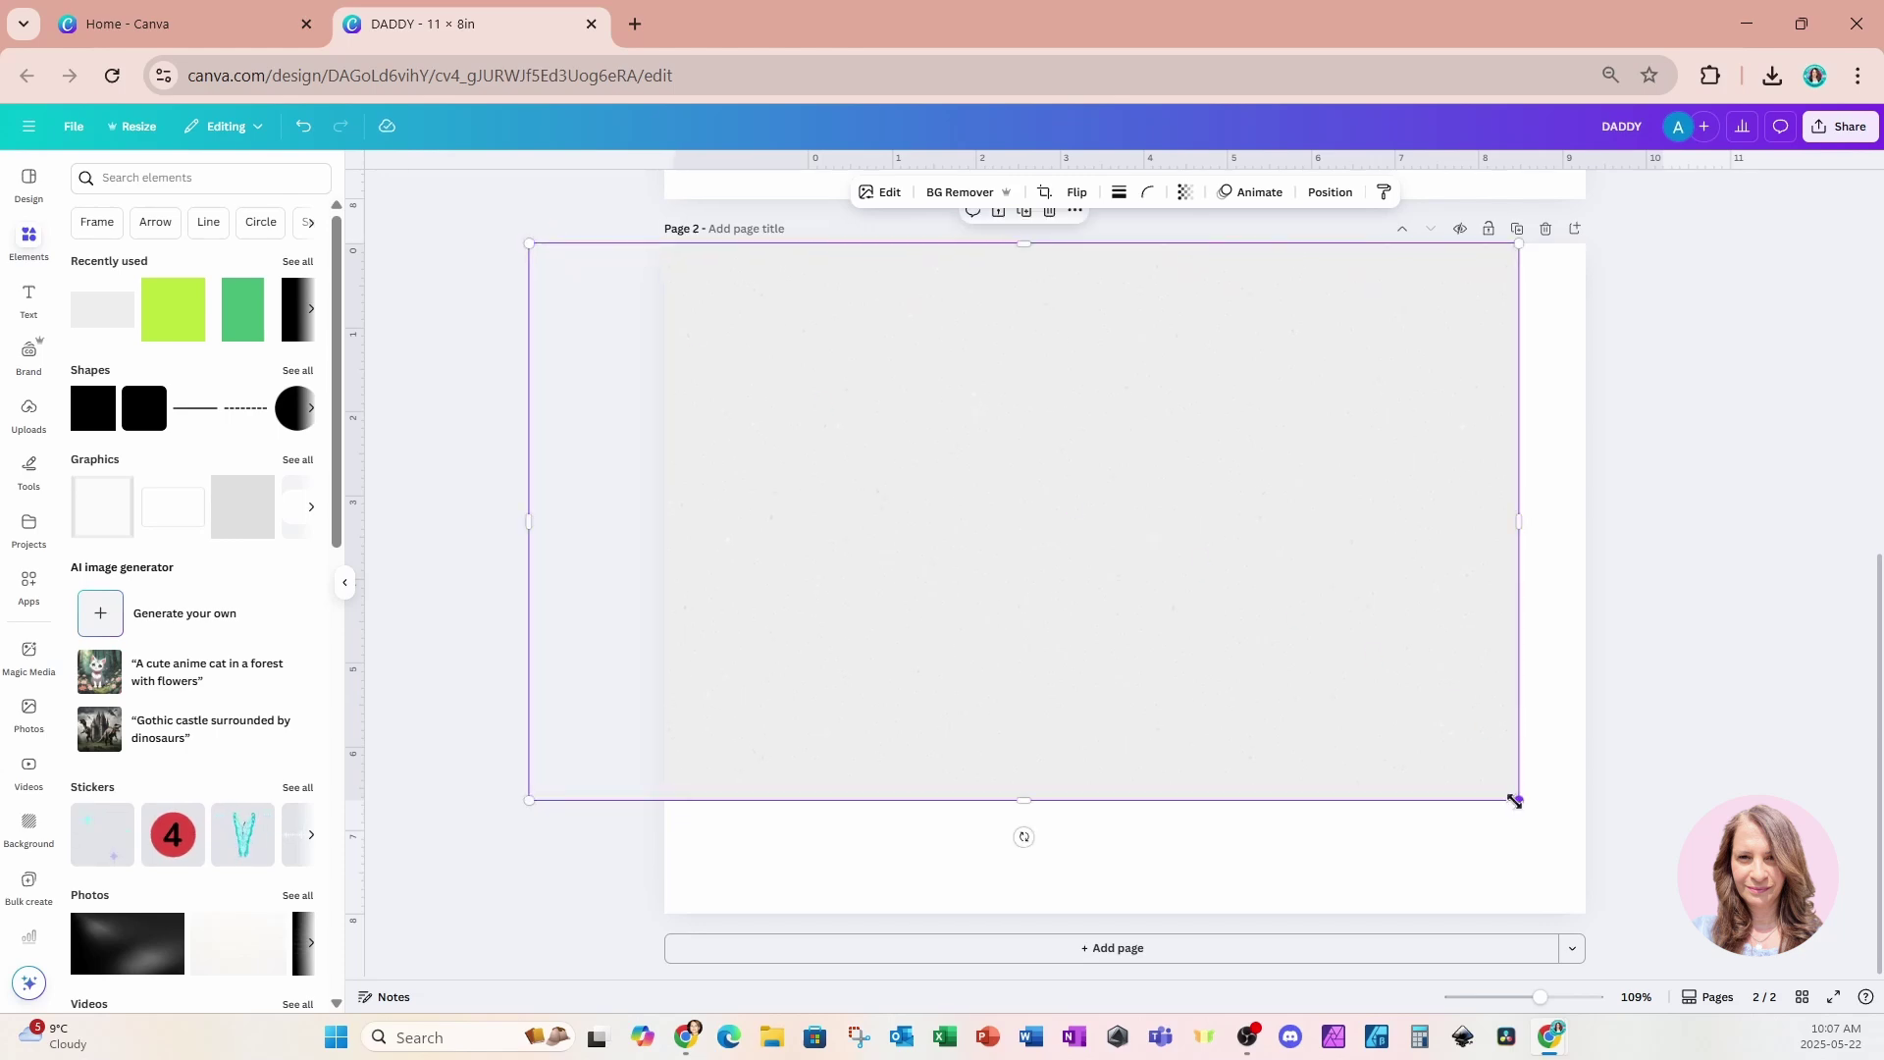
left_click_drag(1519, 800, 1699, 951)
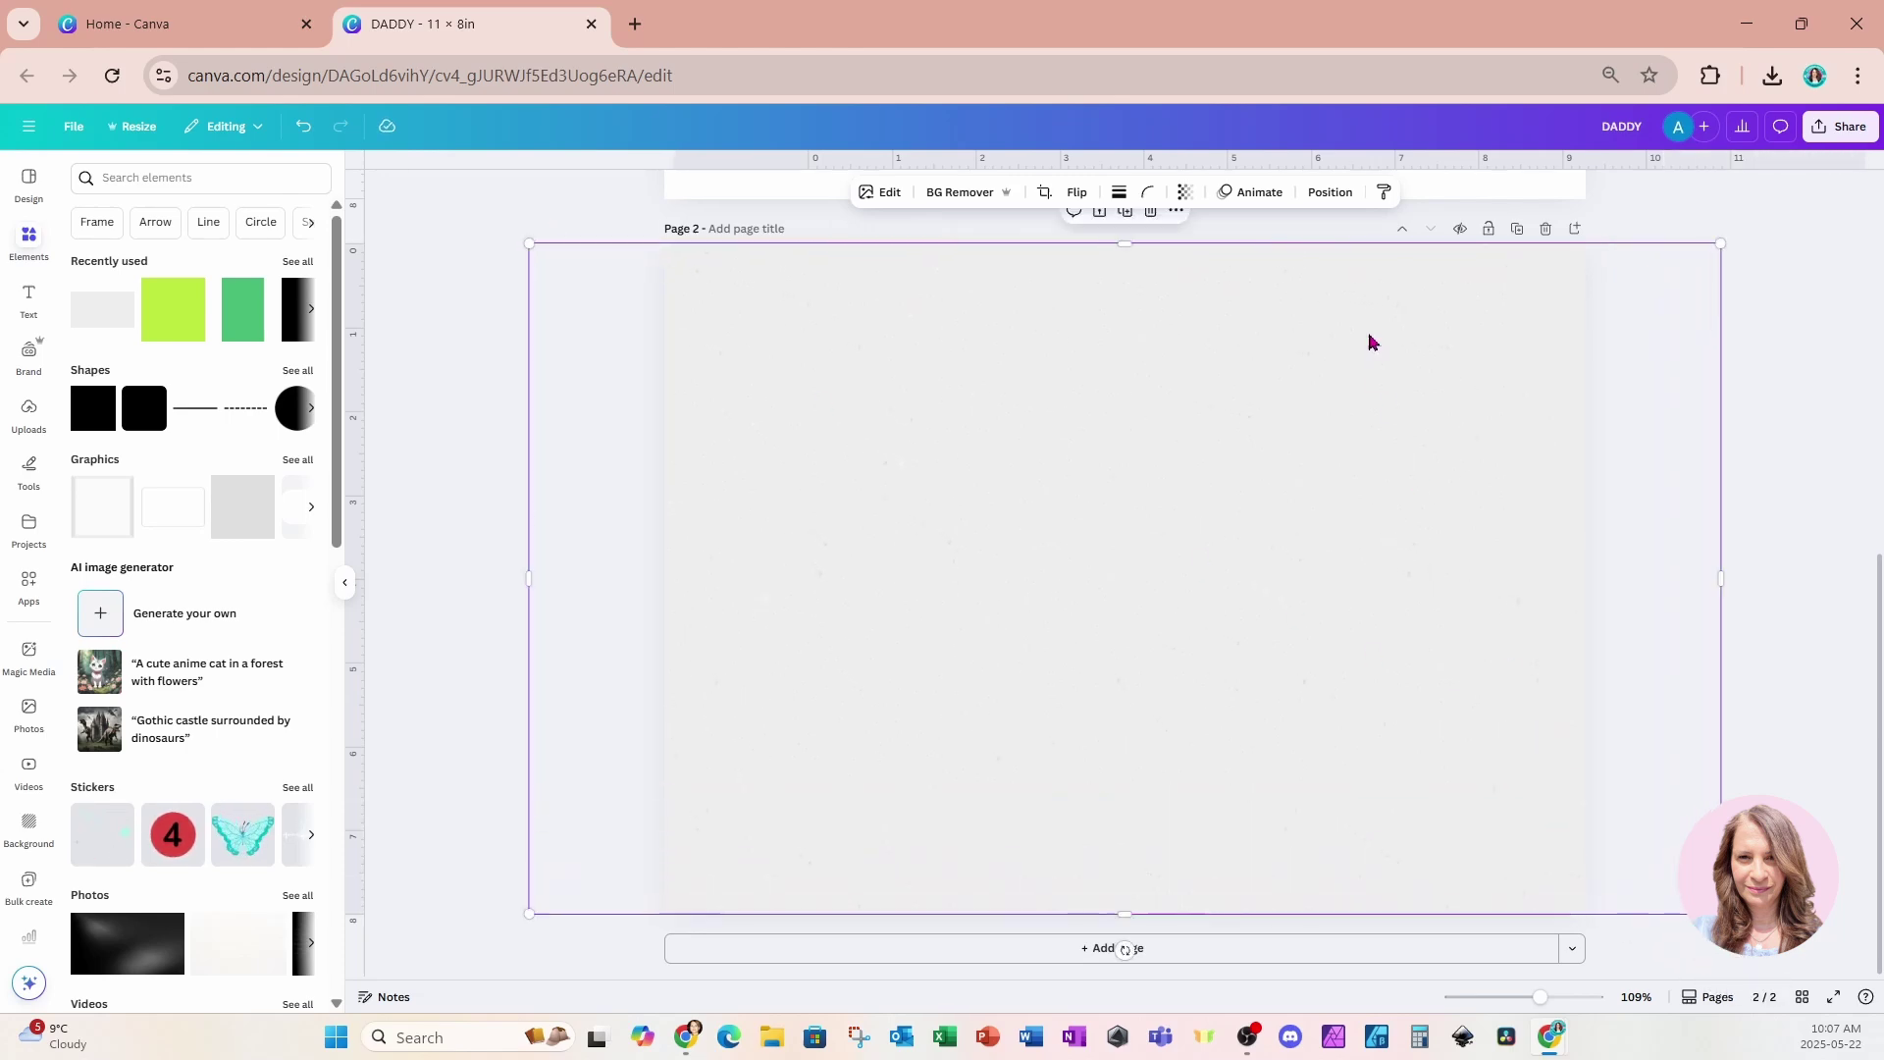
Move the grey image below the DADDY image in the layers list
left_click(1327, 194)
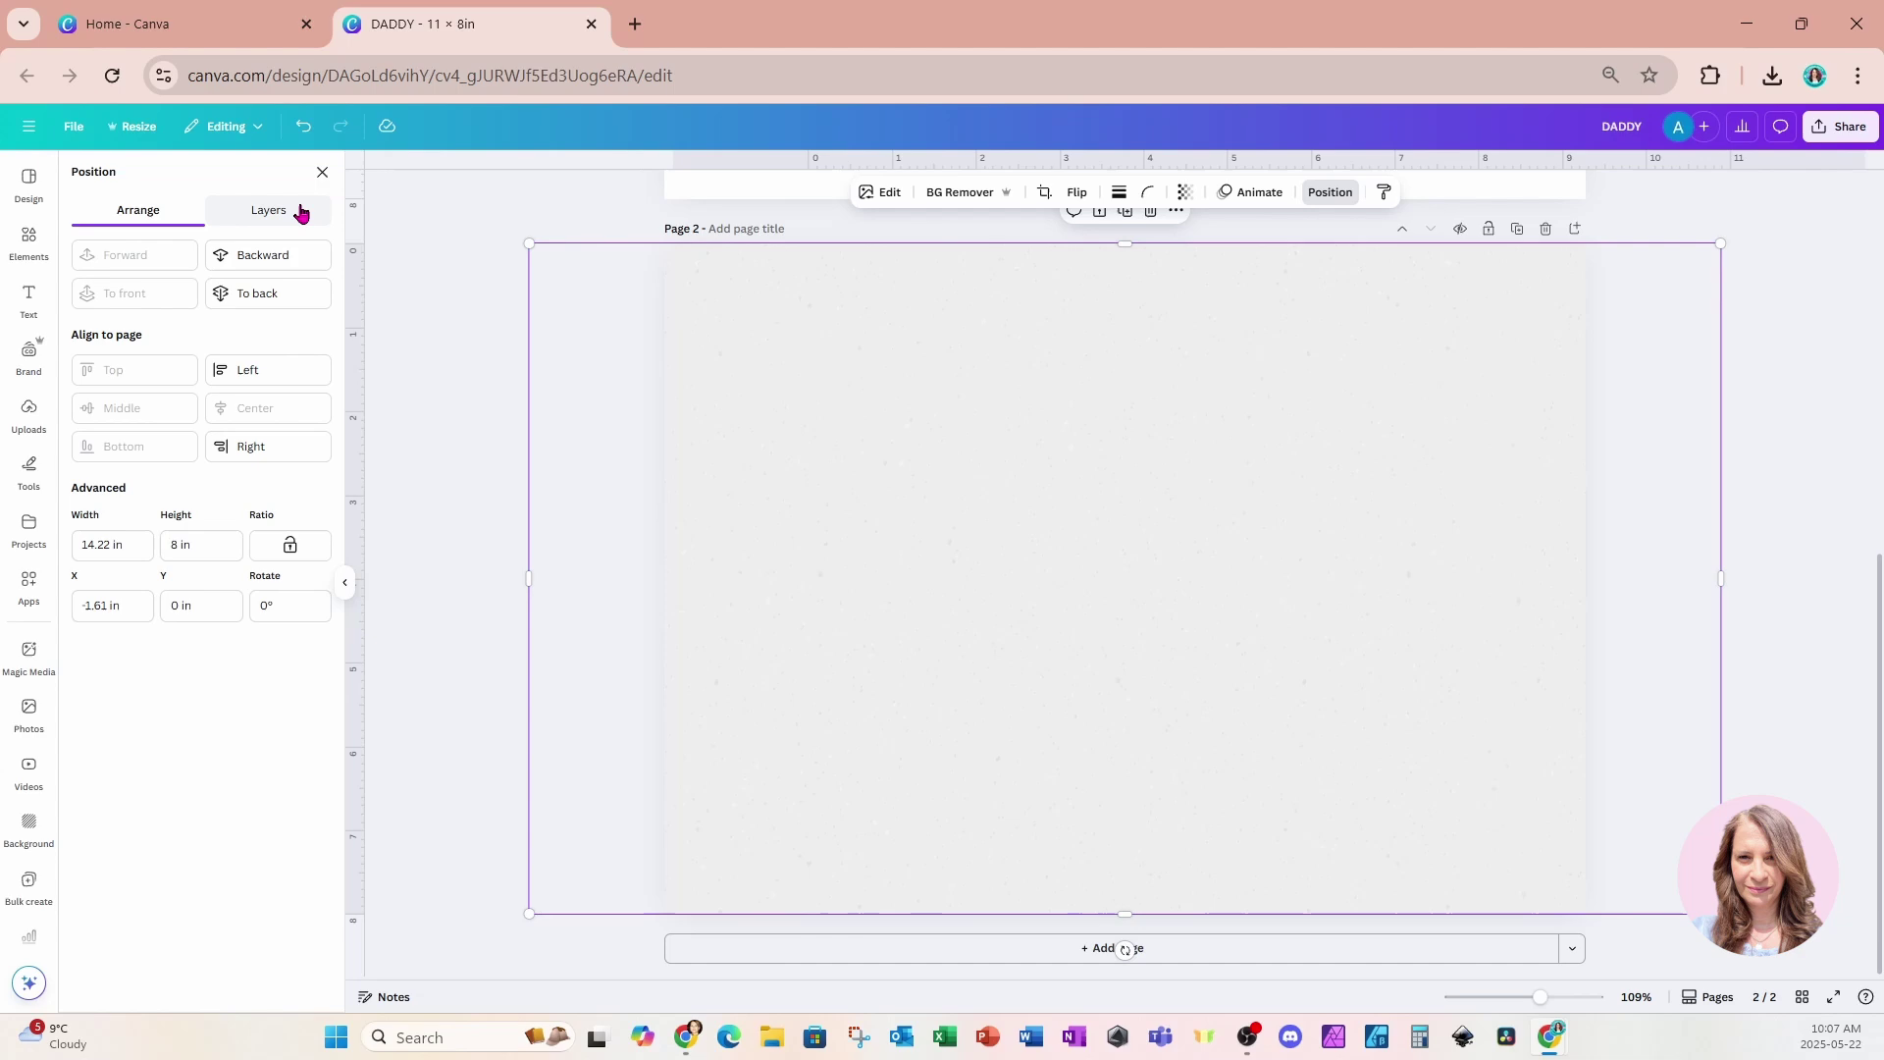
left_click(297, 211)
left_click_drag(249, 307, 248, 378)
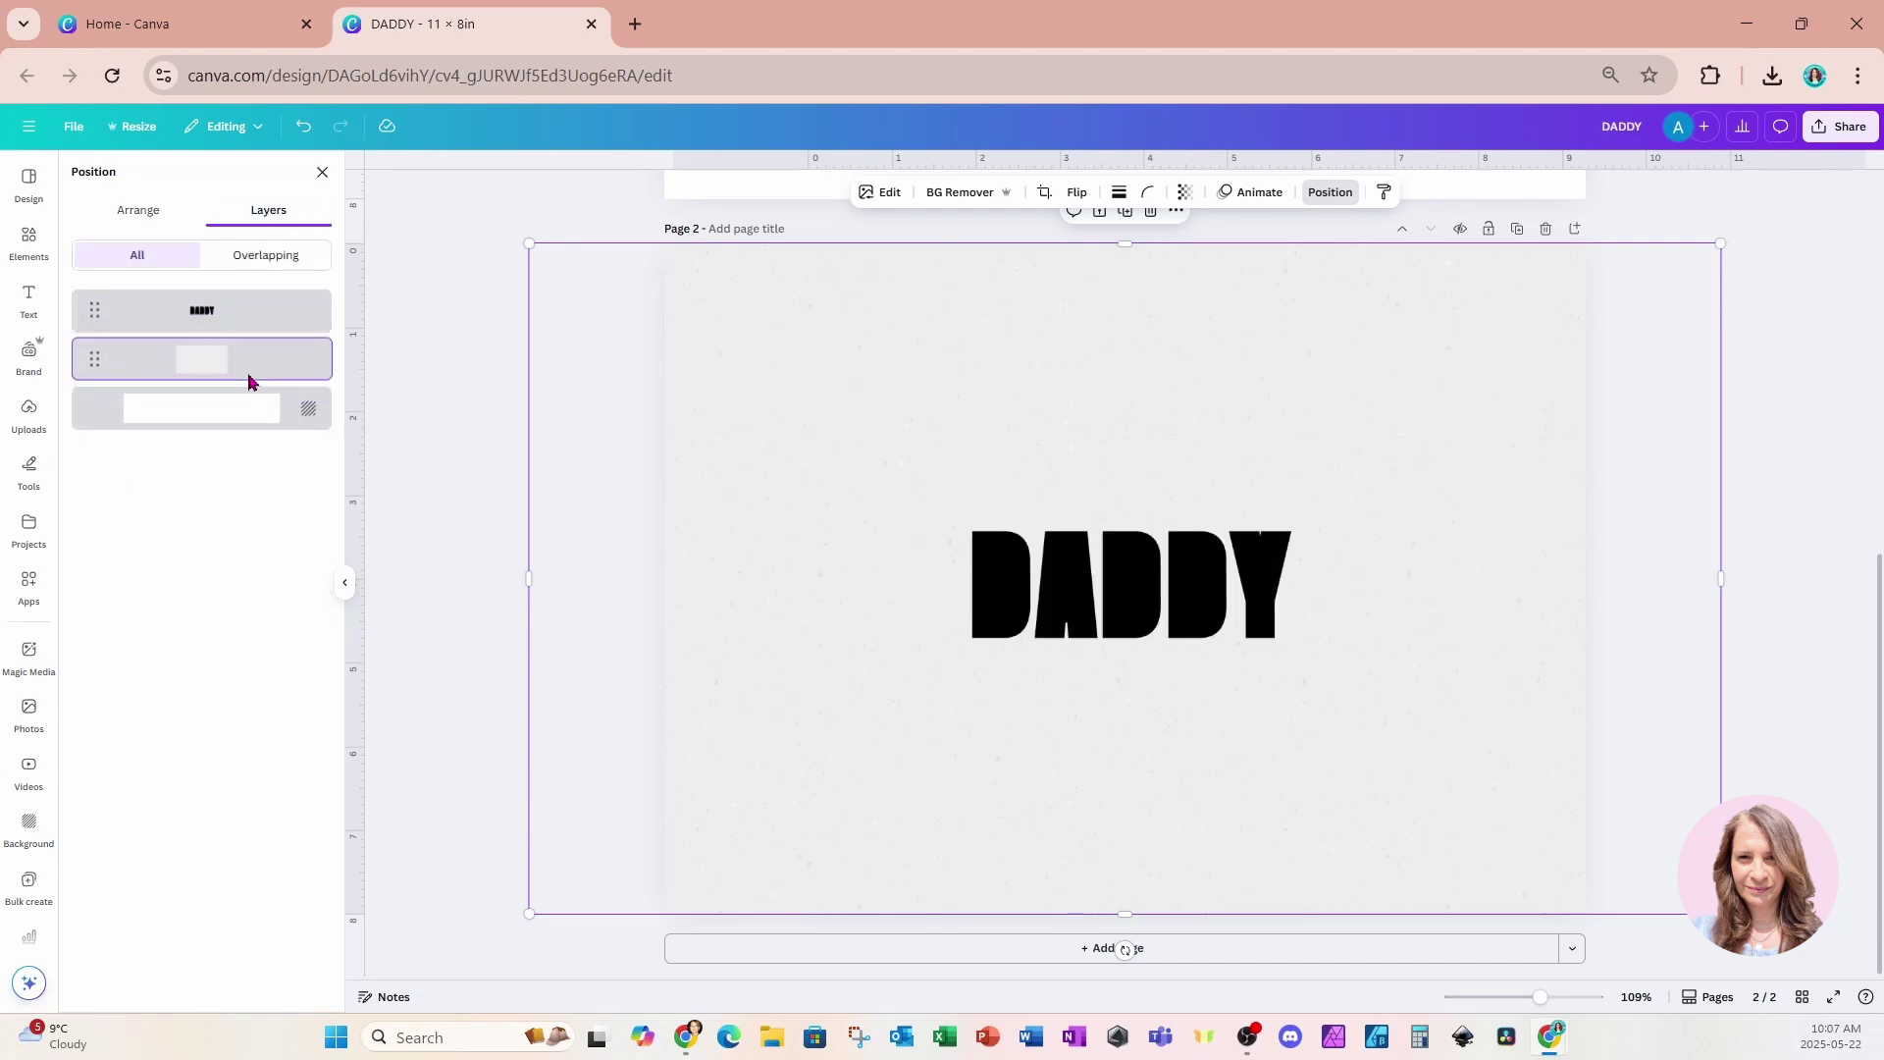
left_click(1011, 618)
left_click(783, 563)
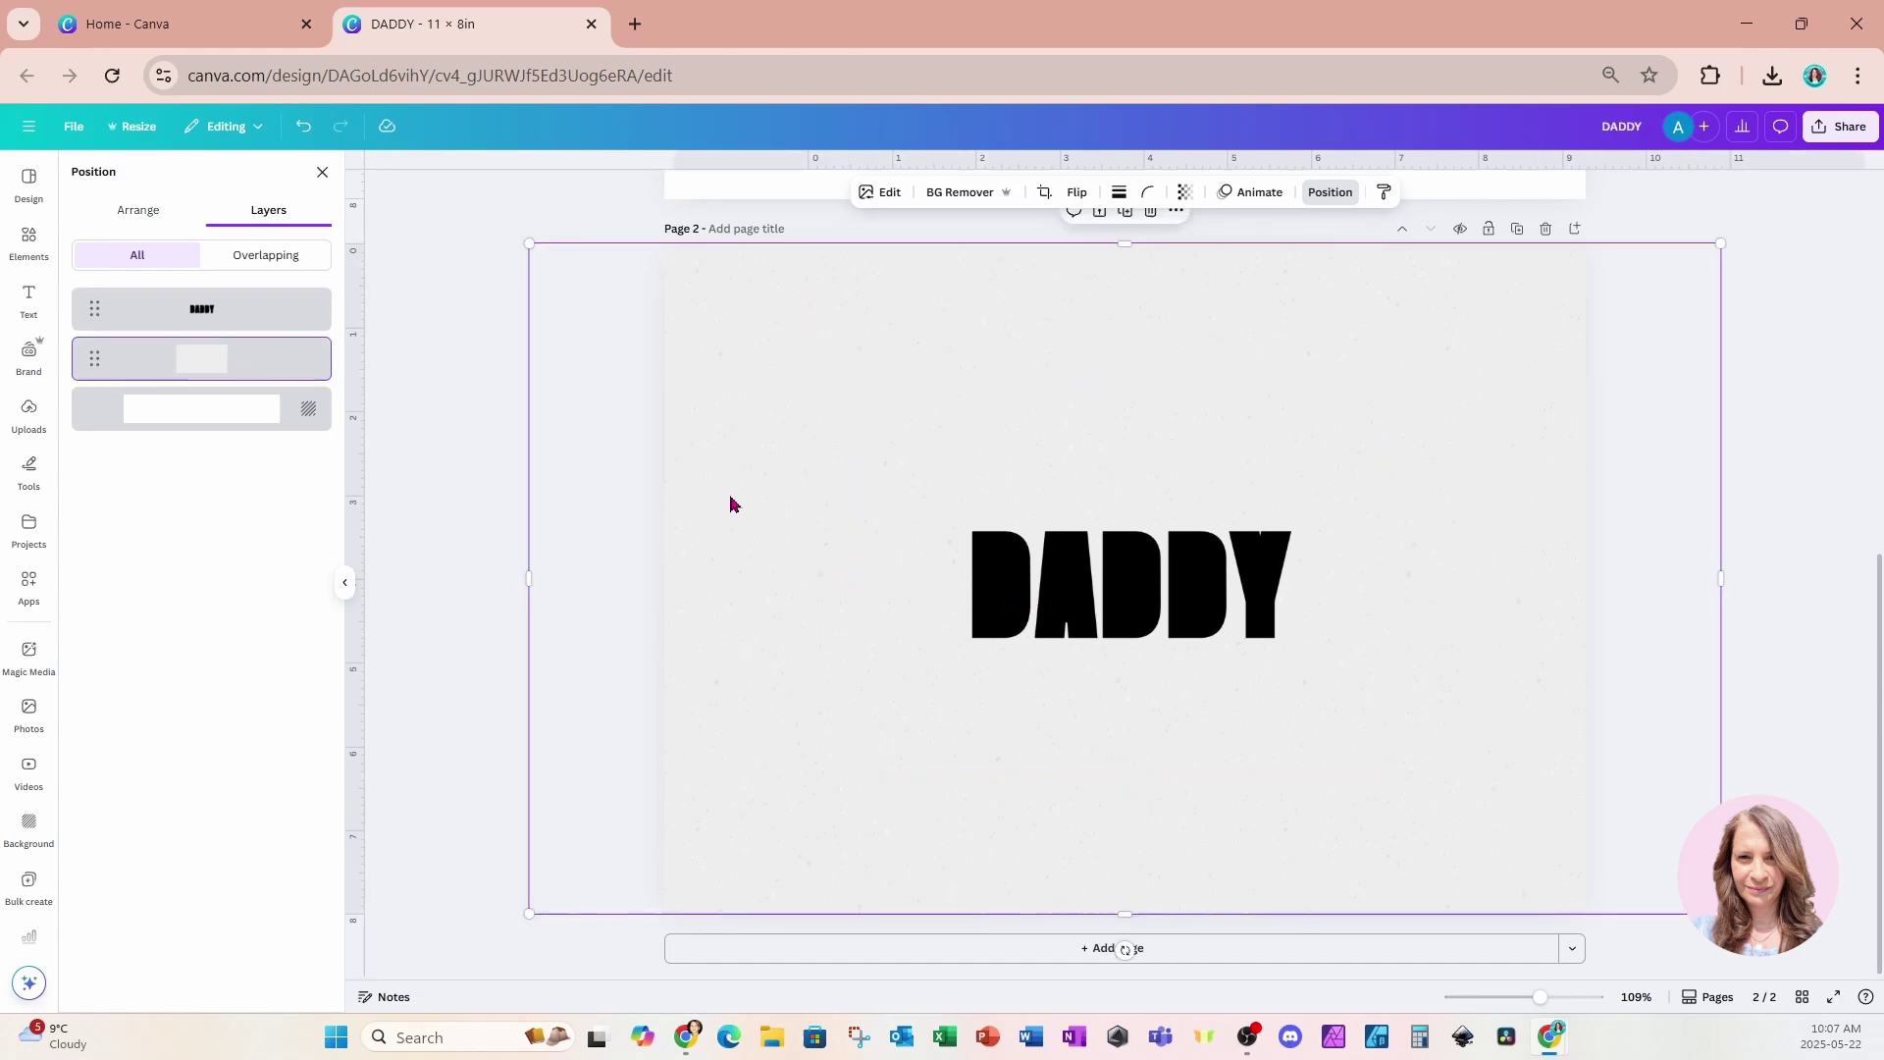
Find the Image Cutout Maker in Apps and launch it
left_click(26, 594)
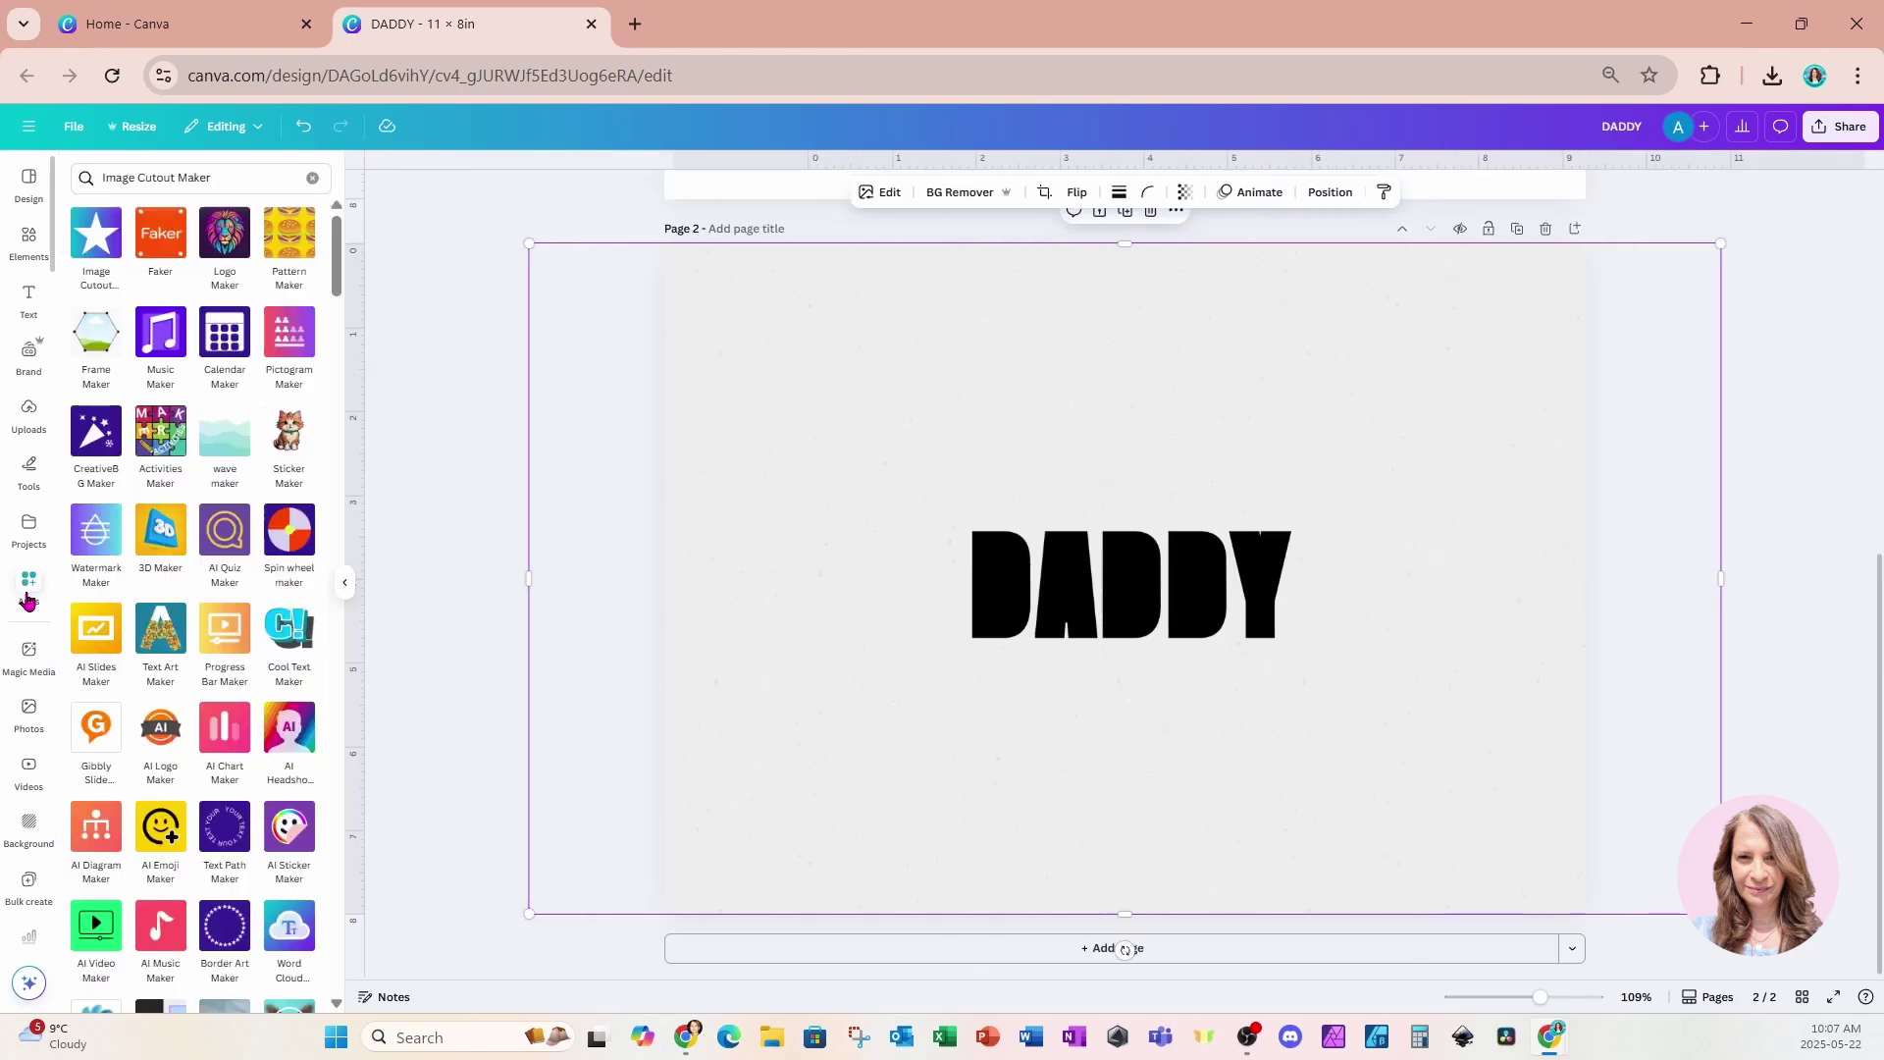
left_click(94, 245)
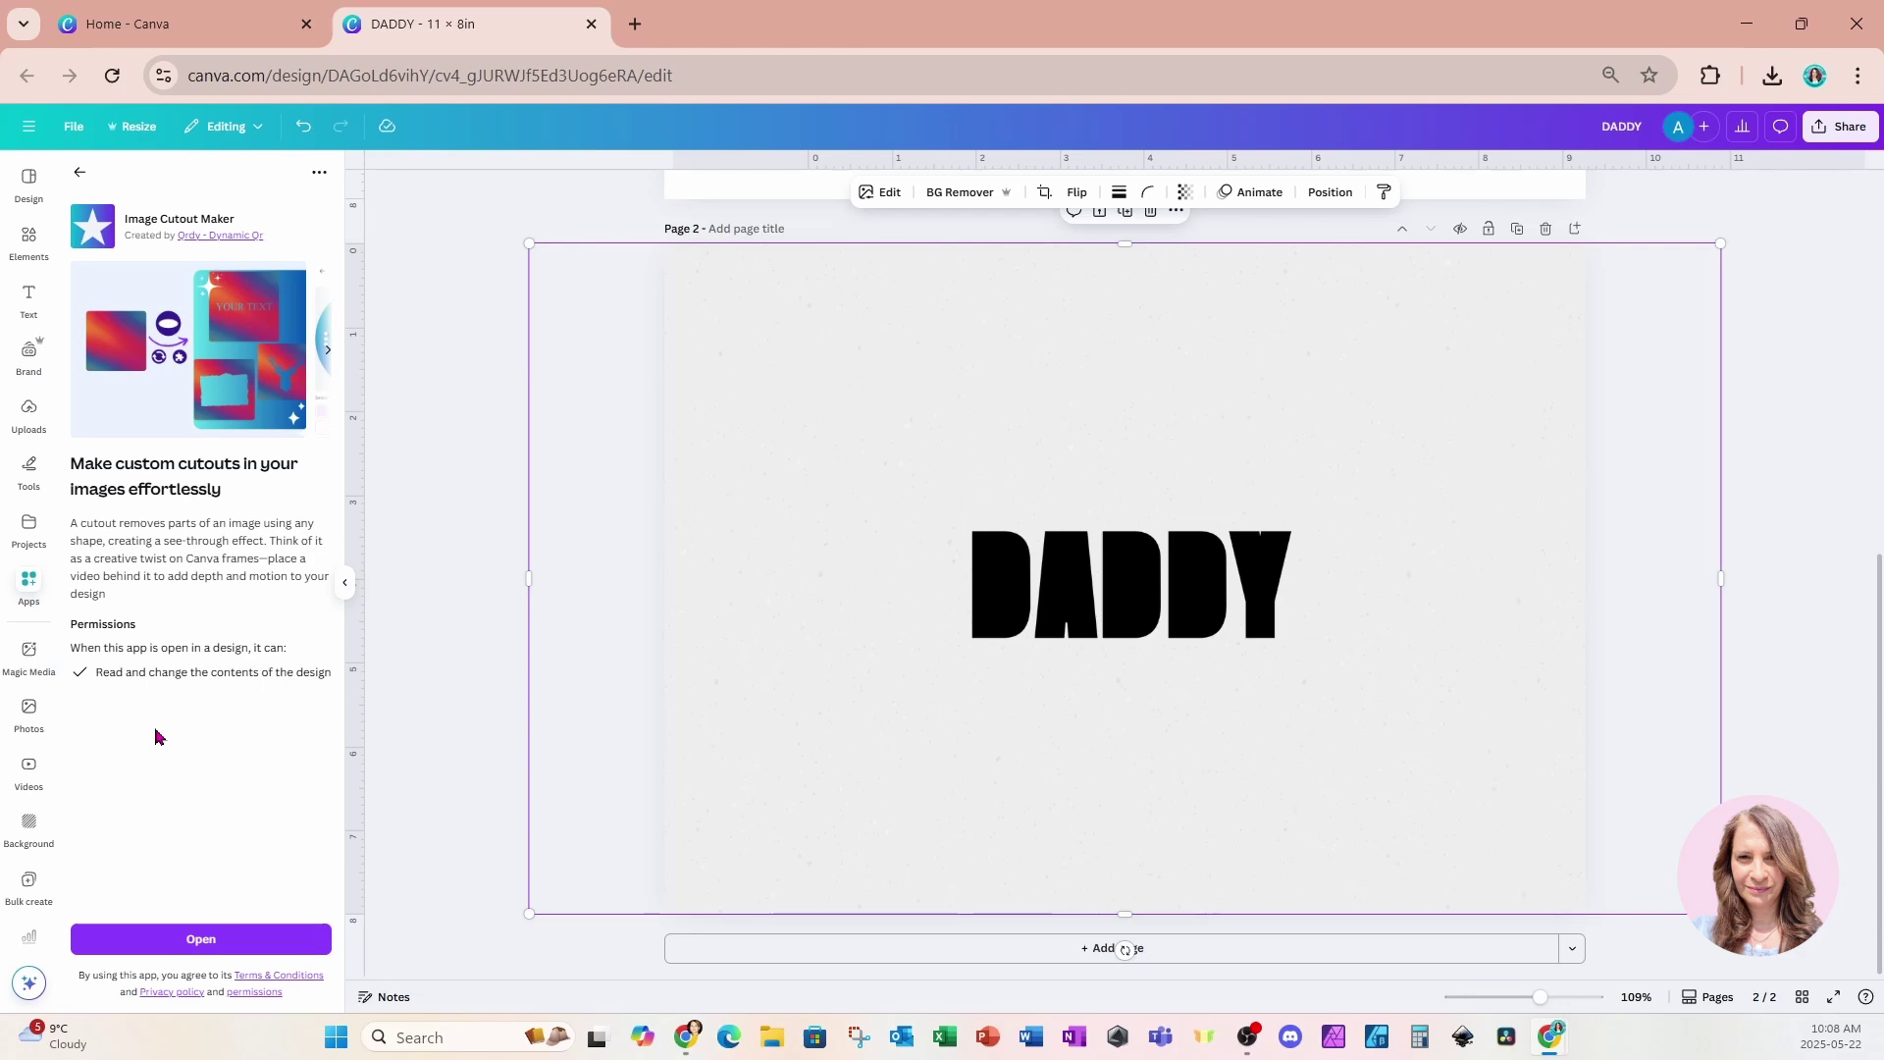
left_click(89, 942)
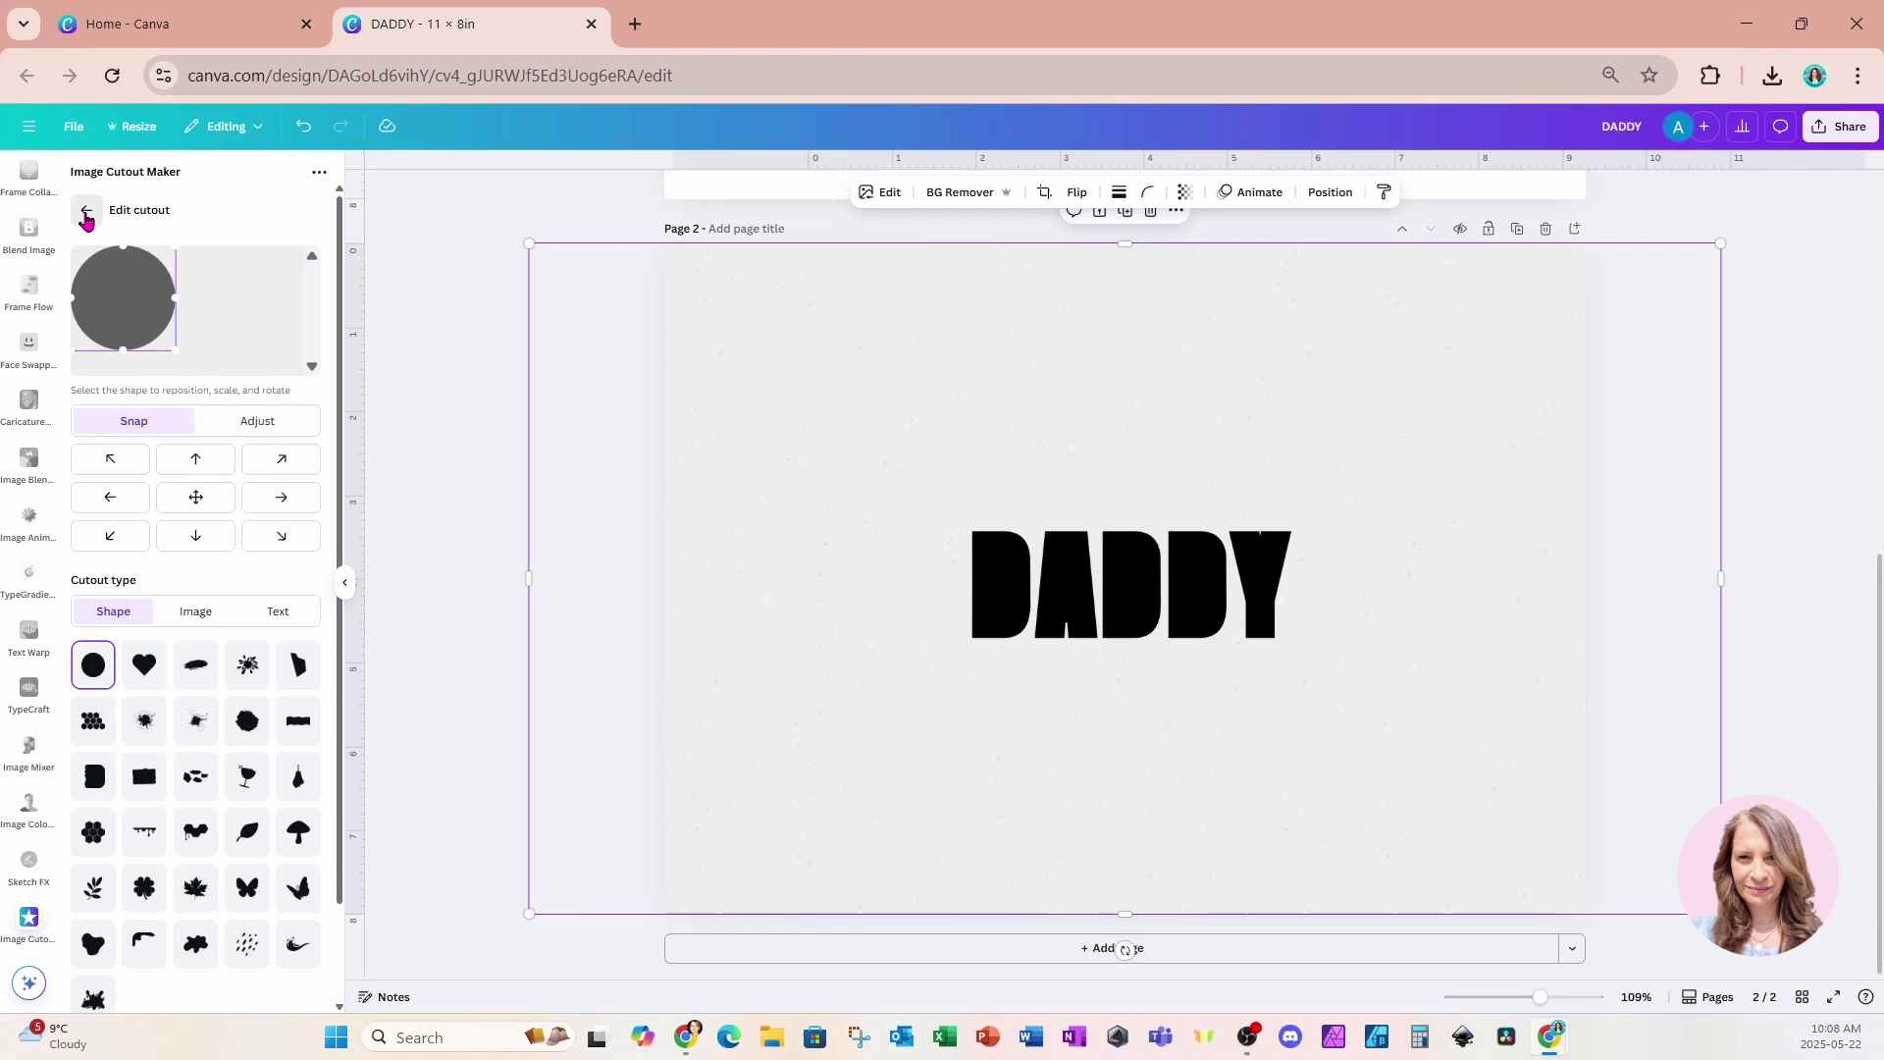
Set the cutout type to image and load the DADDY lettering from page 2 as the cutout image
left_click(86, 218)
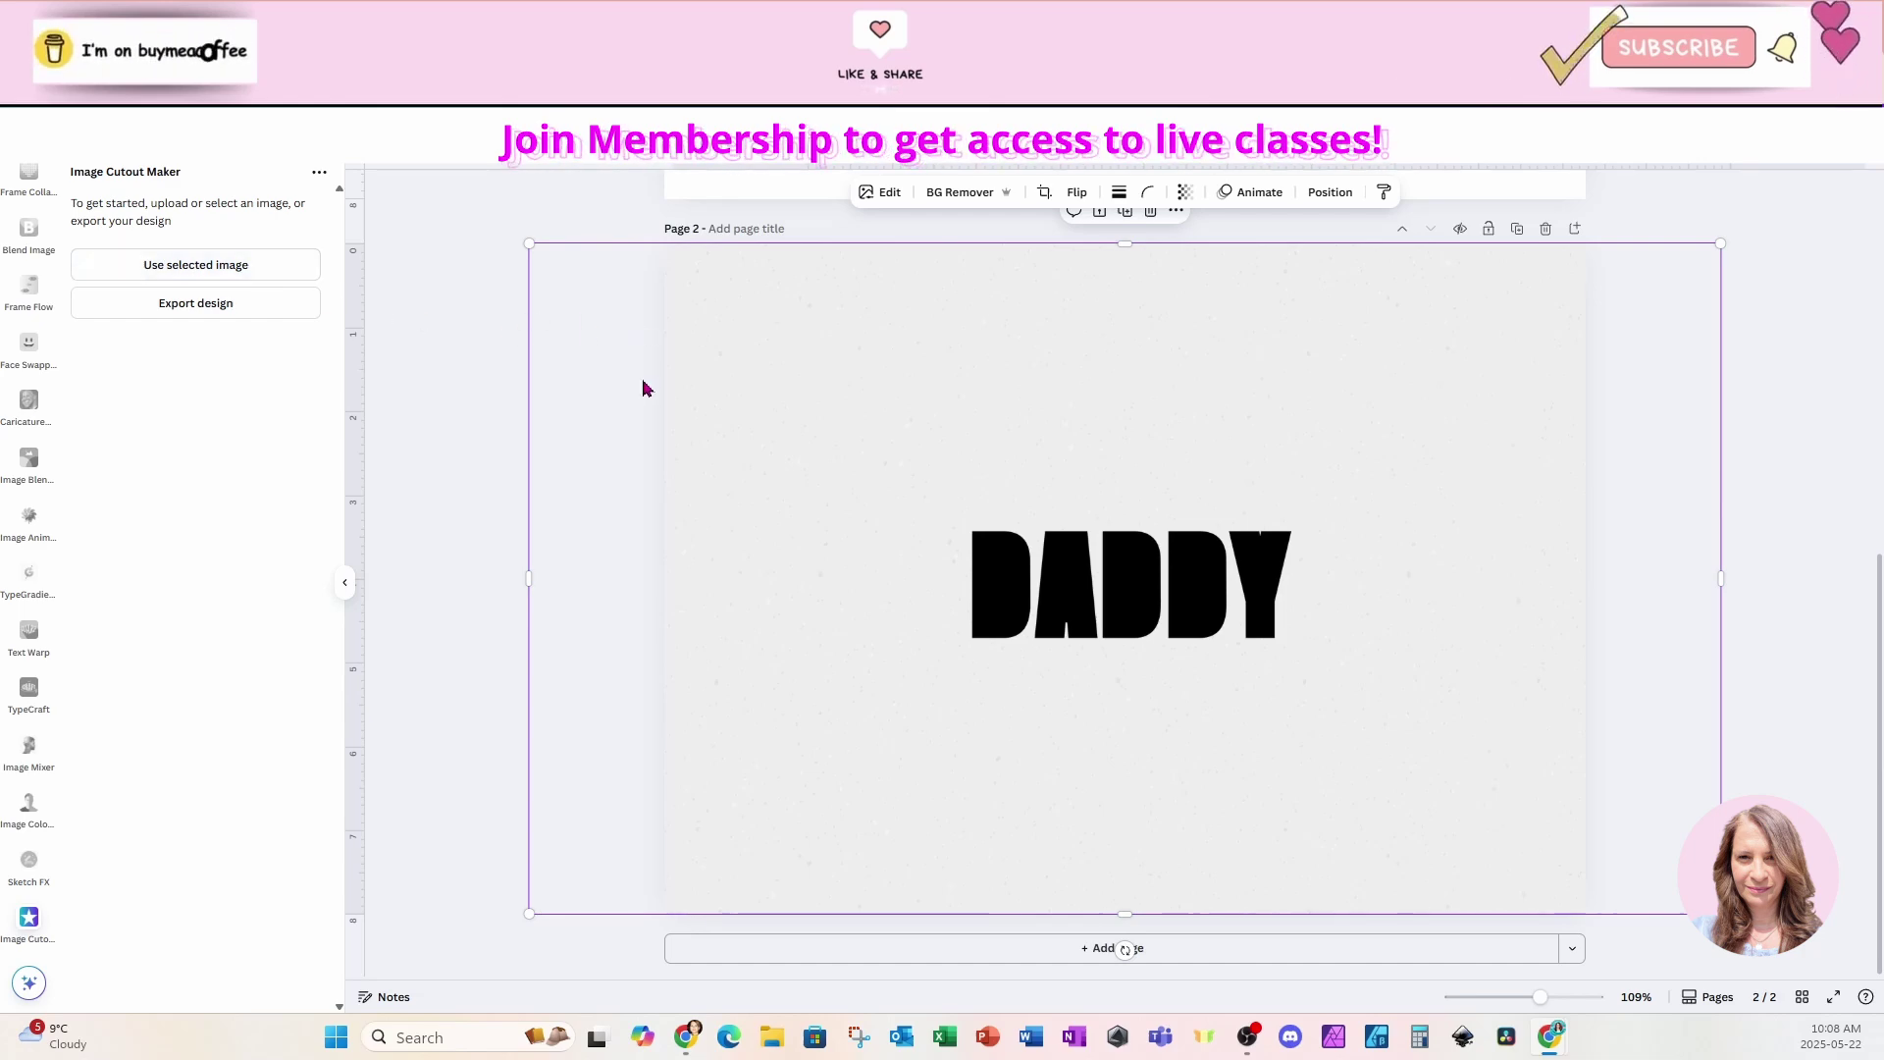
left_click(282, 265)
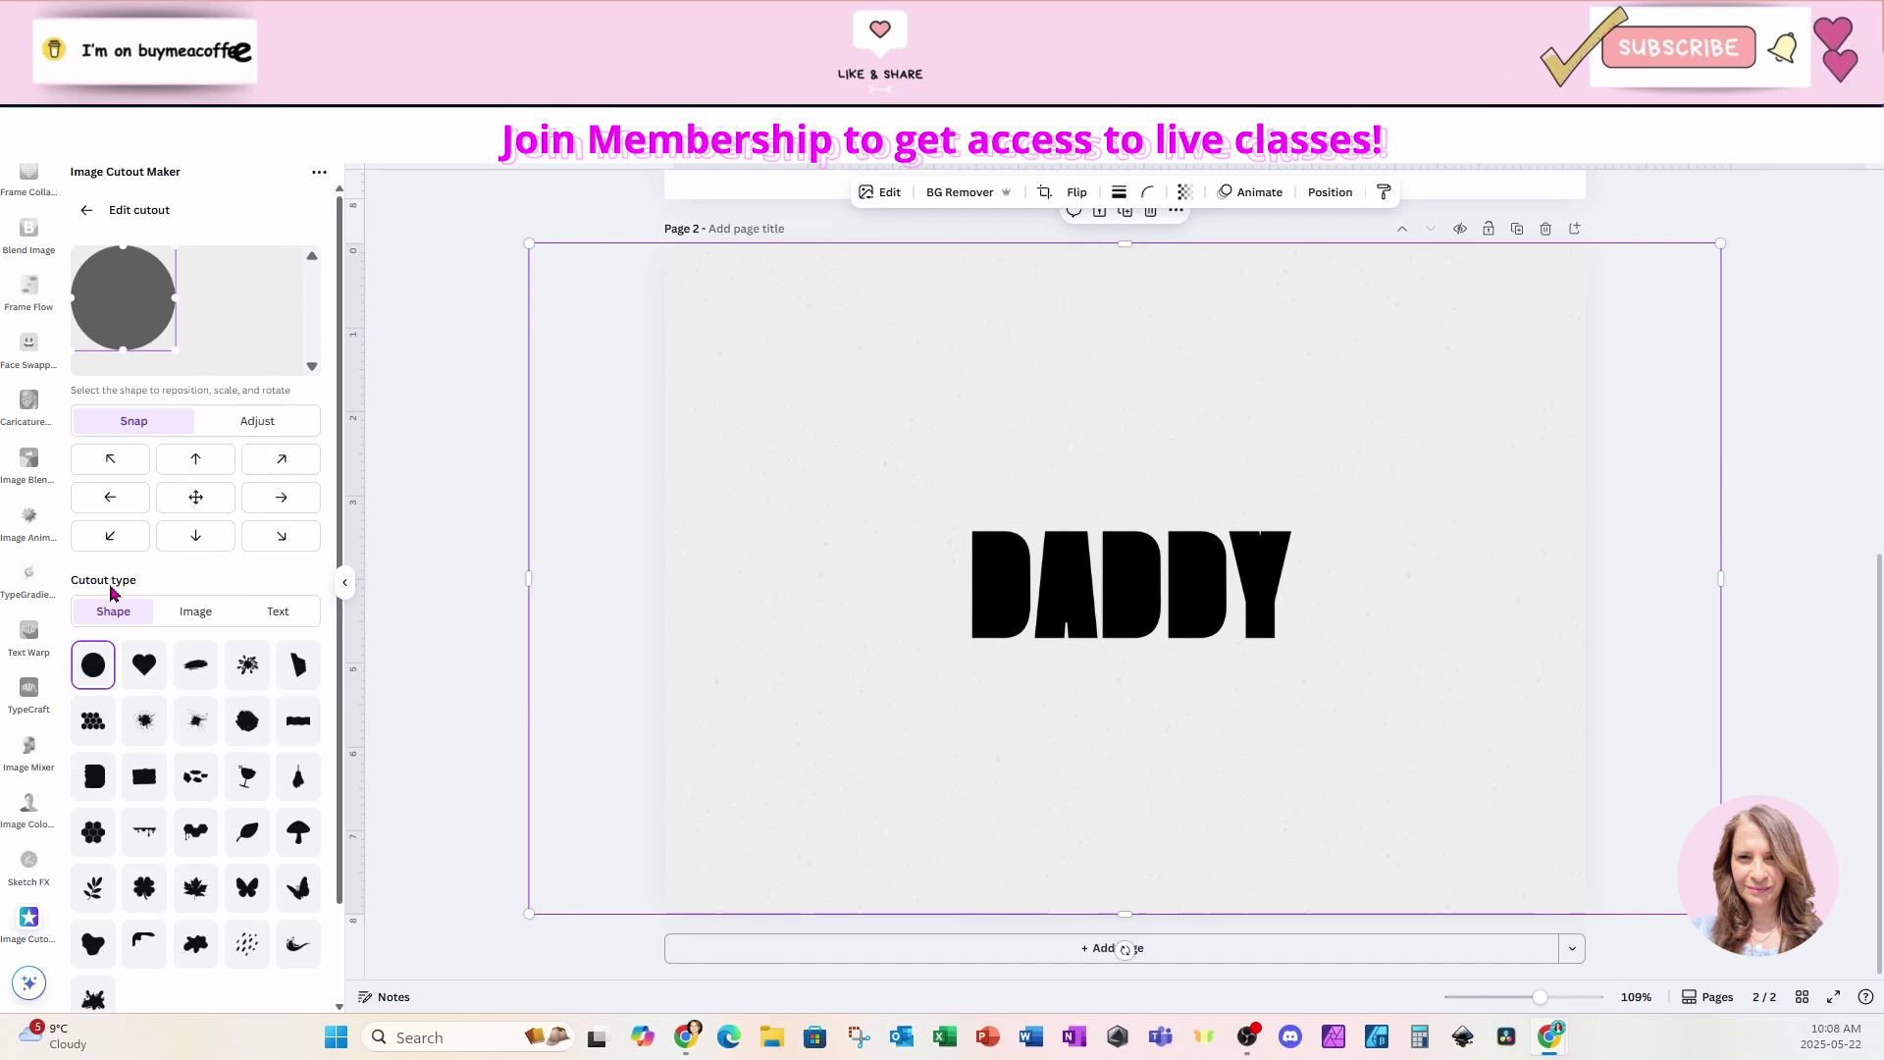
left_click(179, 618)
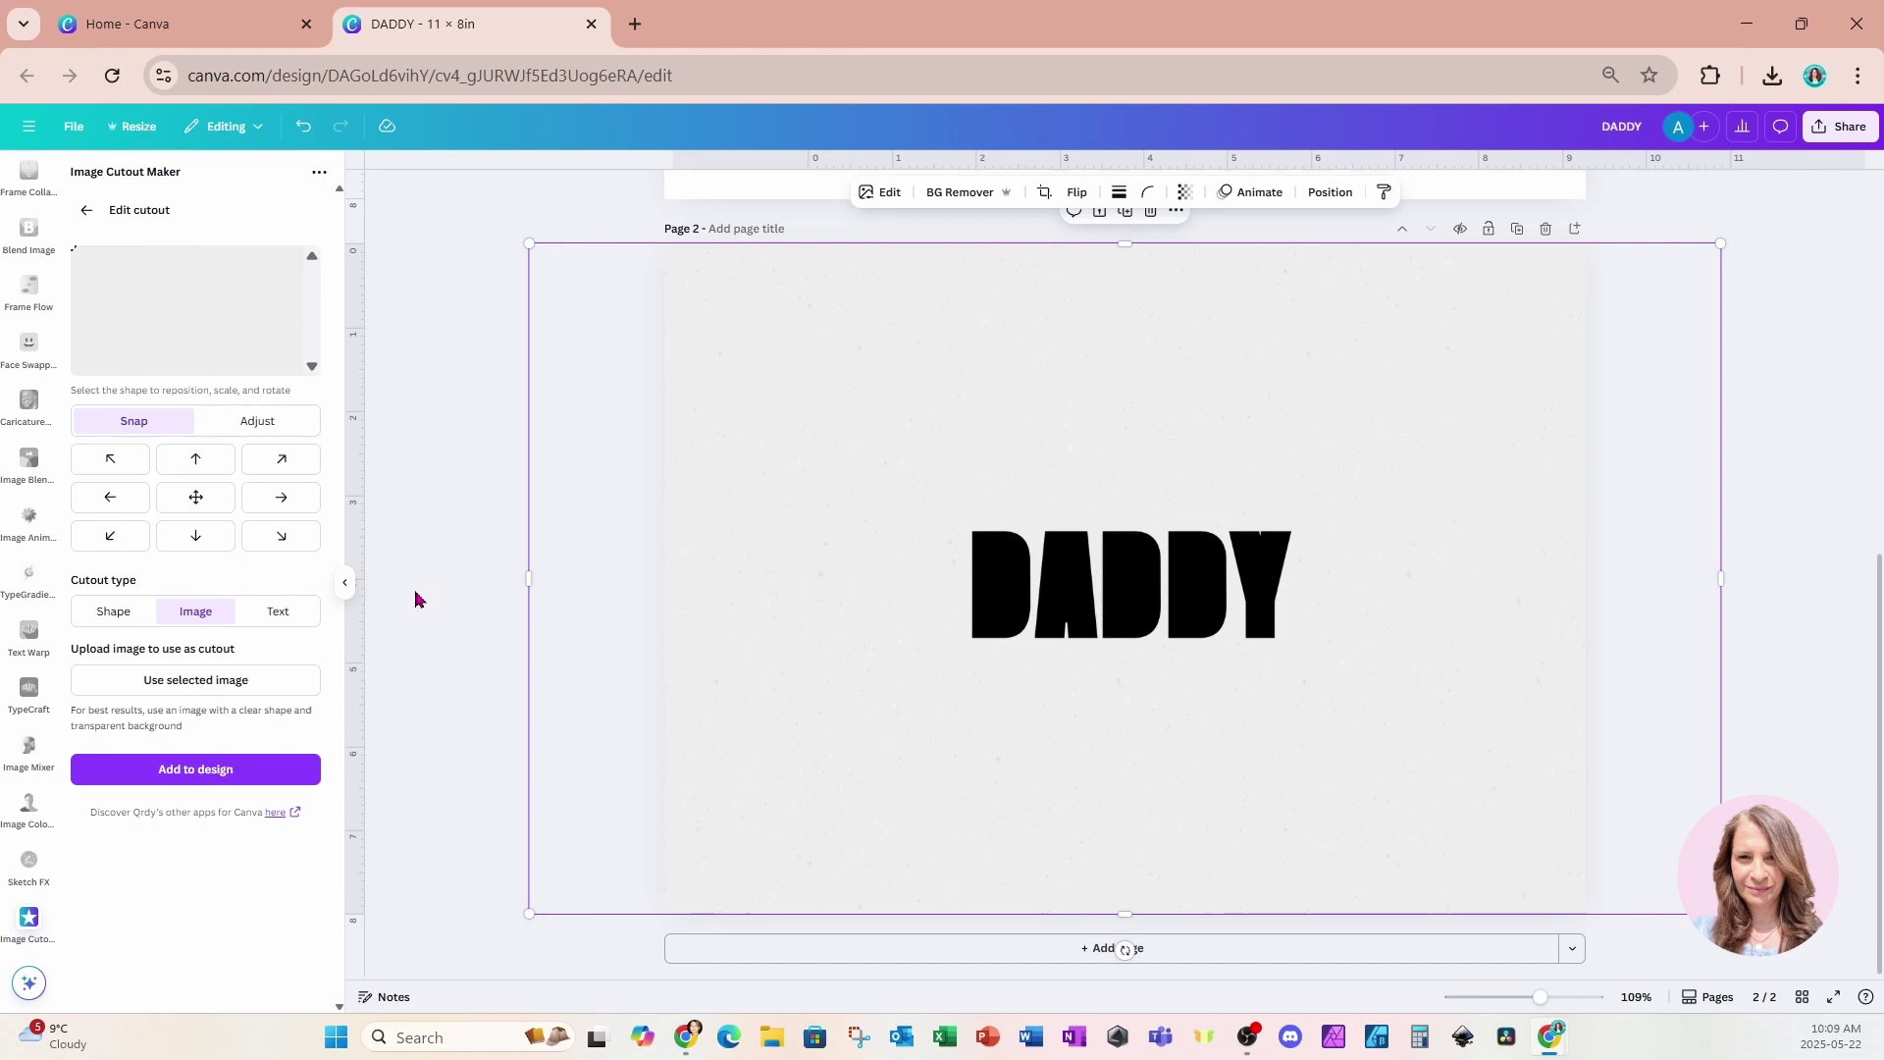
left_click(281, 615)
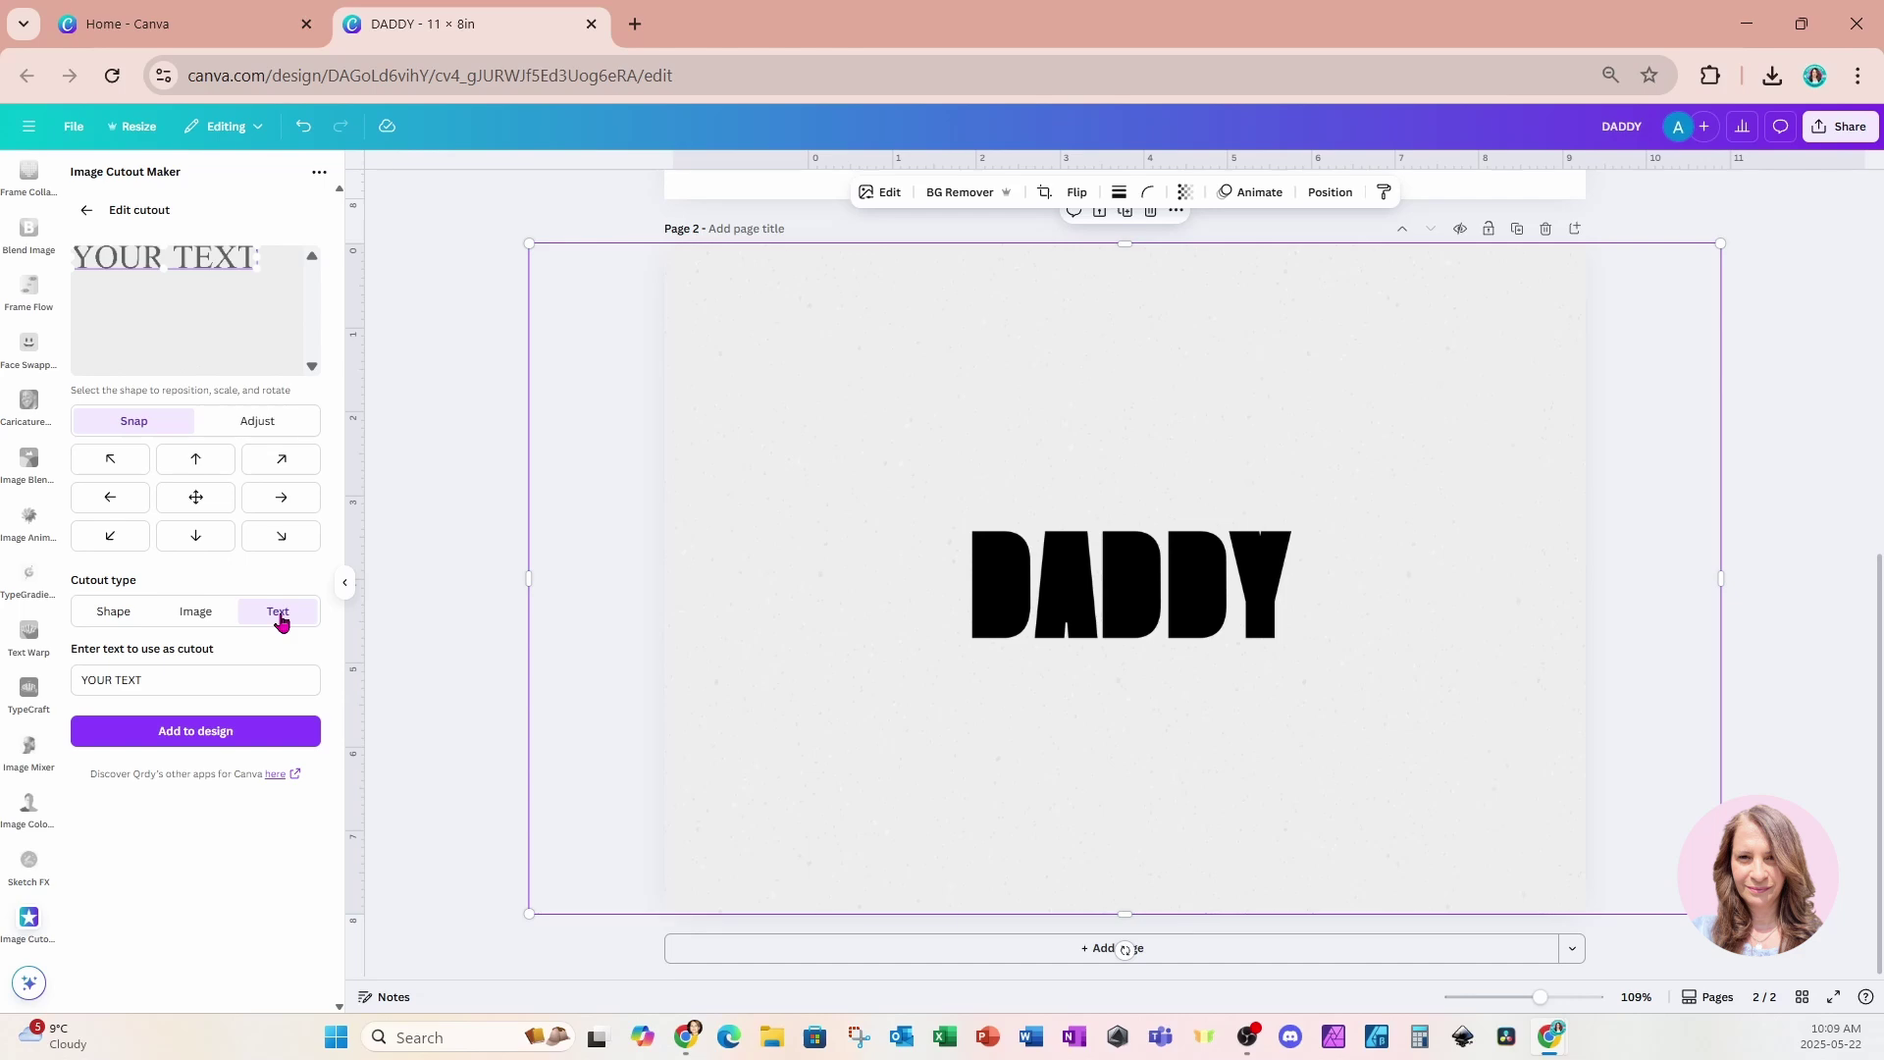
left_click(196, 618)
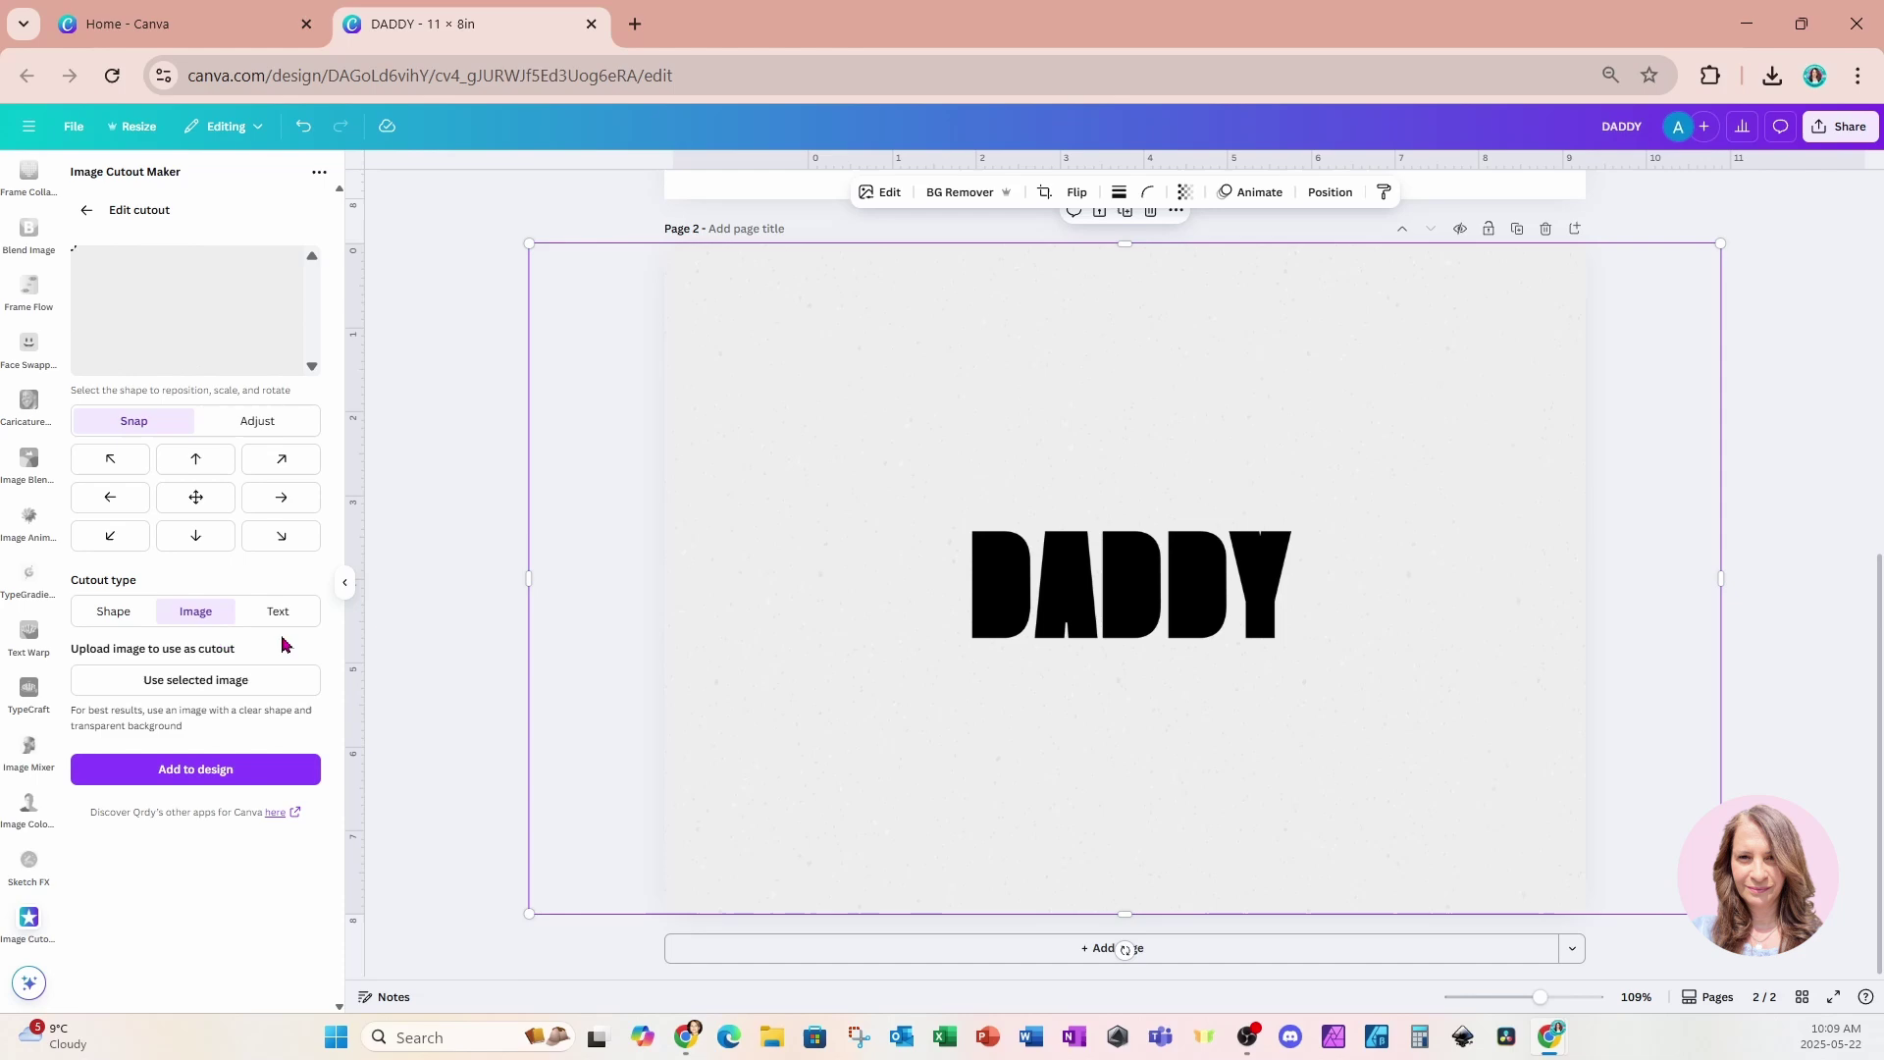
left_click(1047, 602)
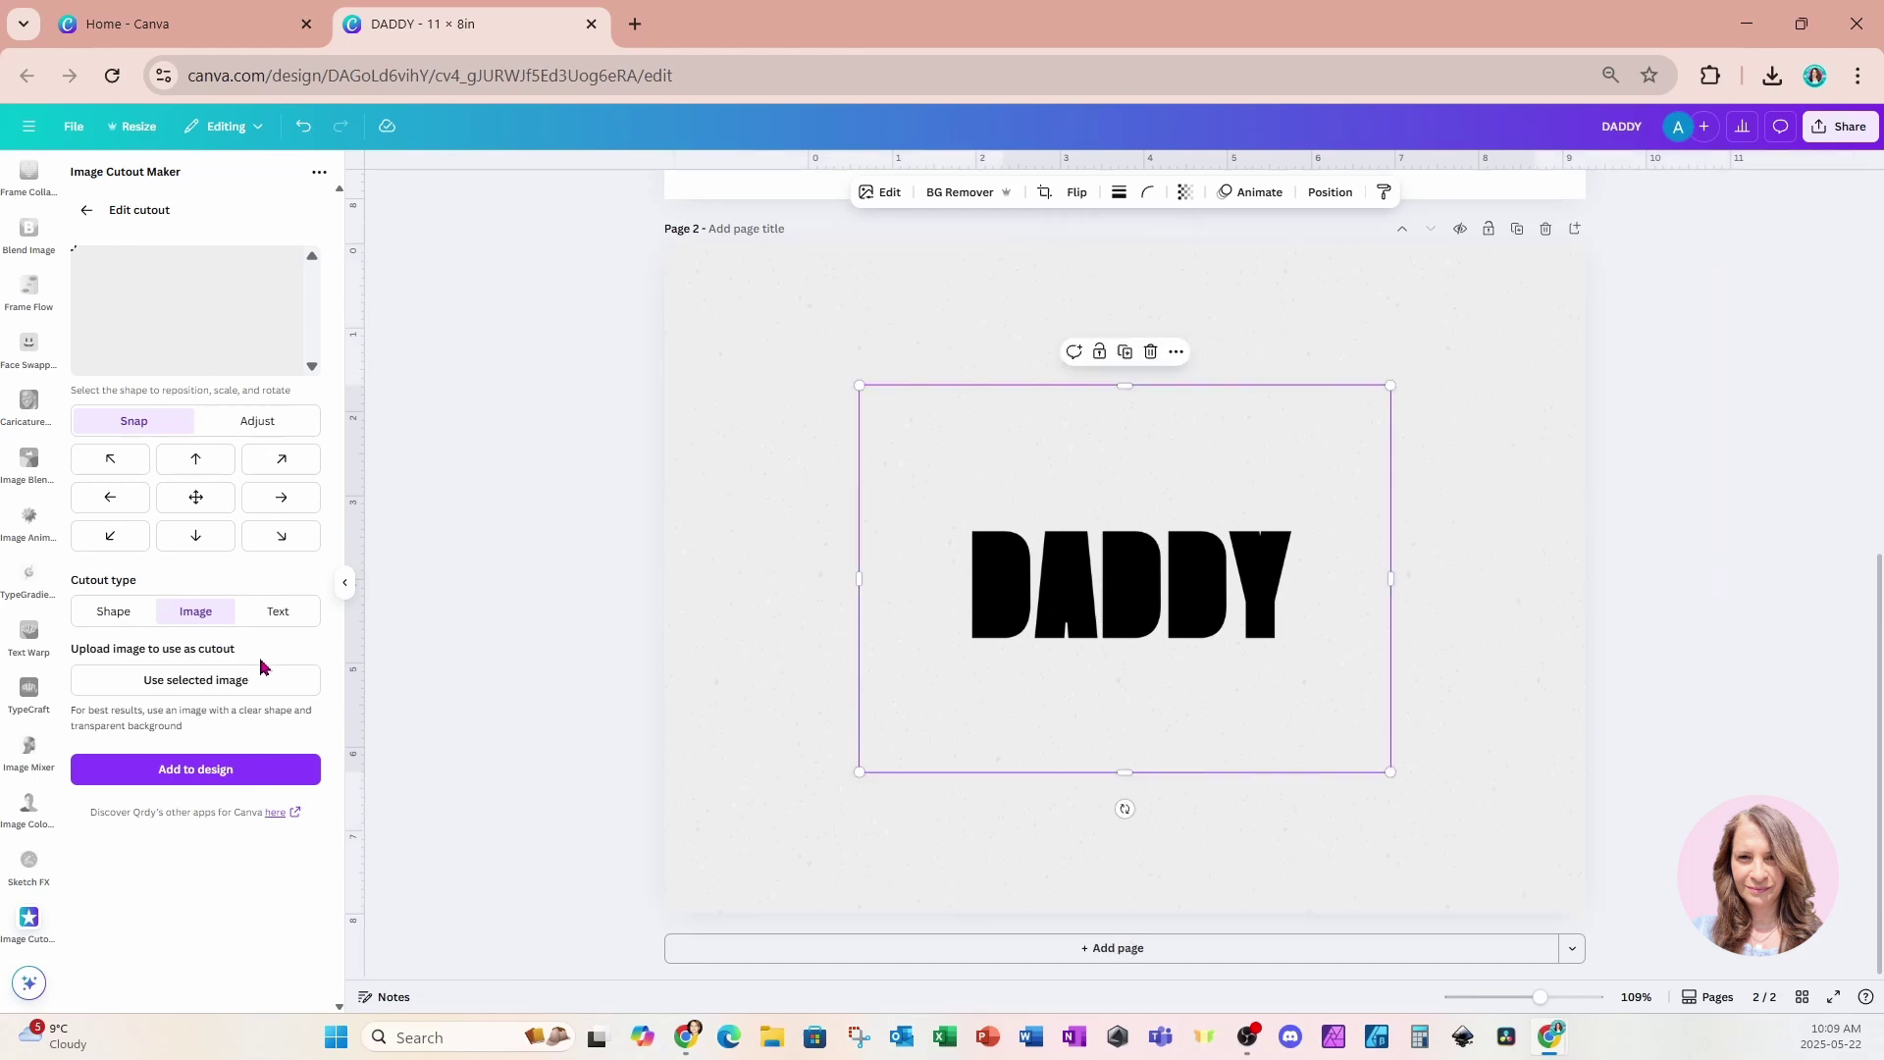
left_click(182, 693)
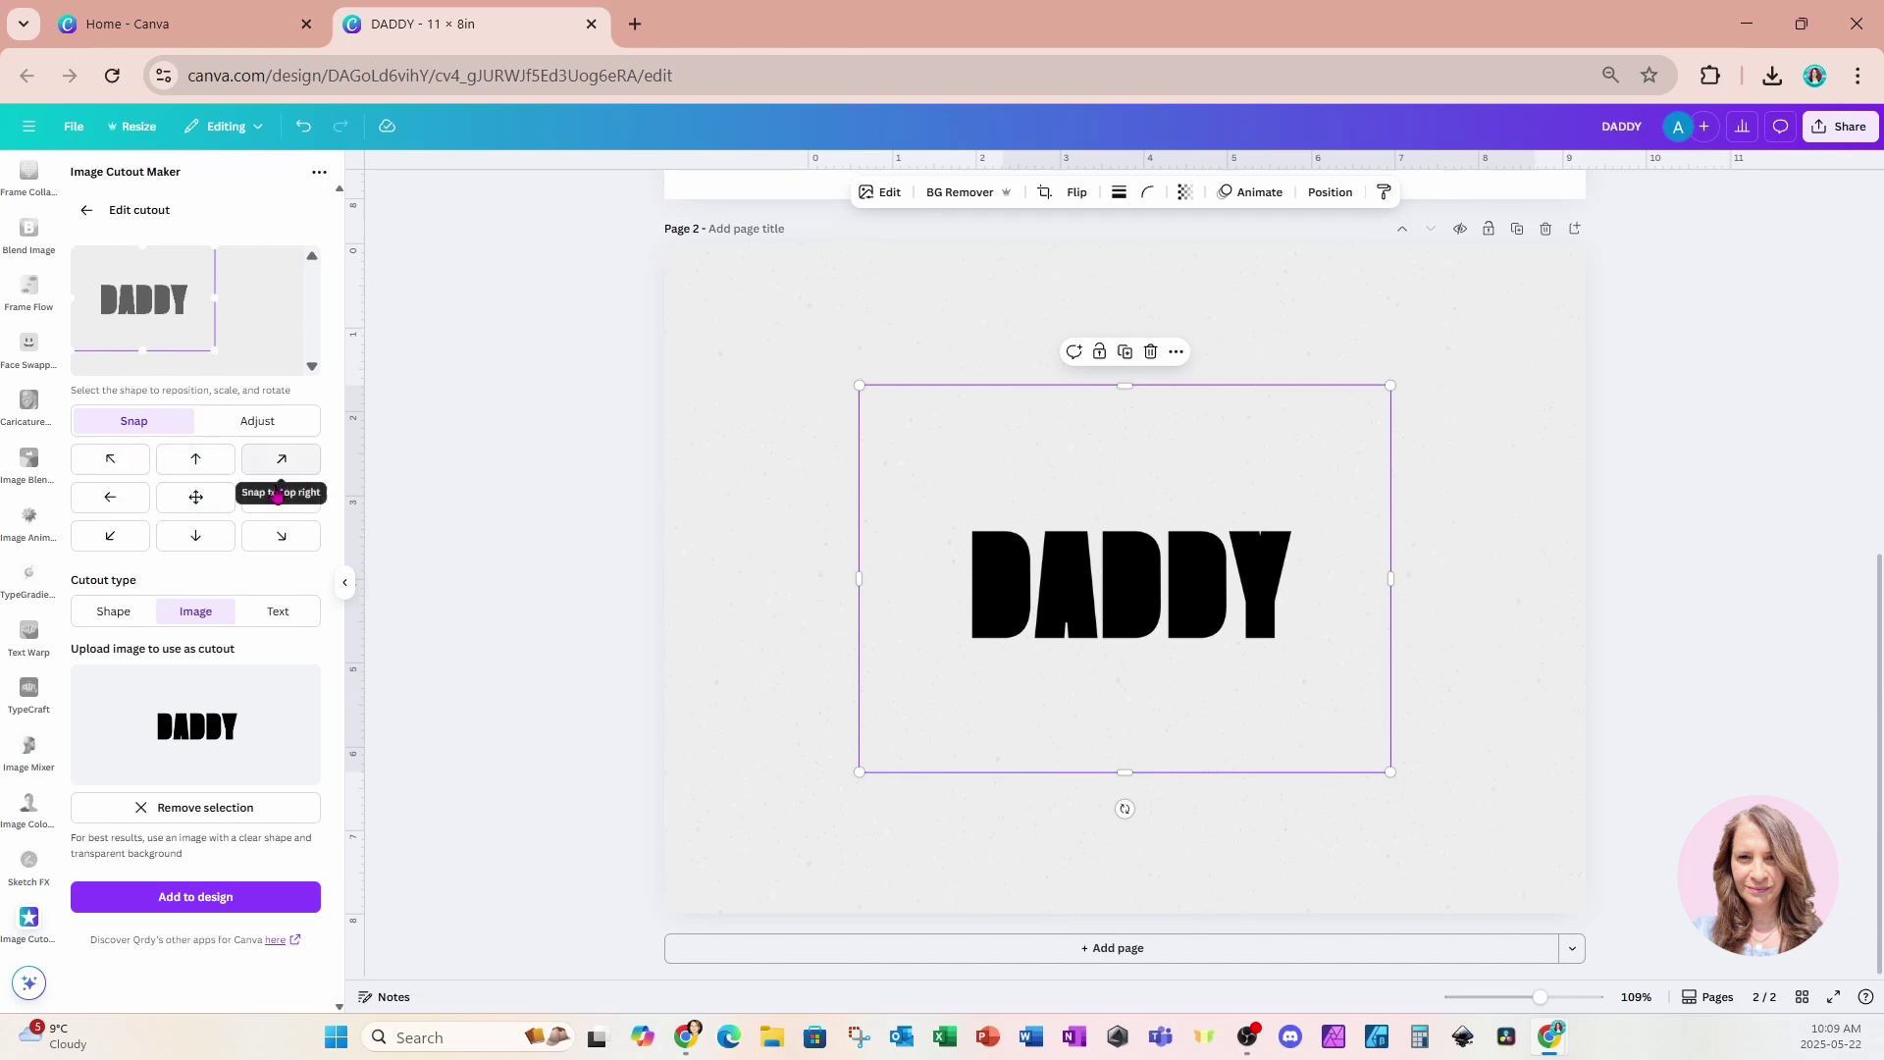
Snap the DADDY shape to the cutout's centre and add the cutout to page 2
left_click(187, 497)
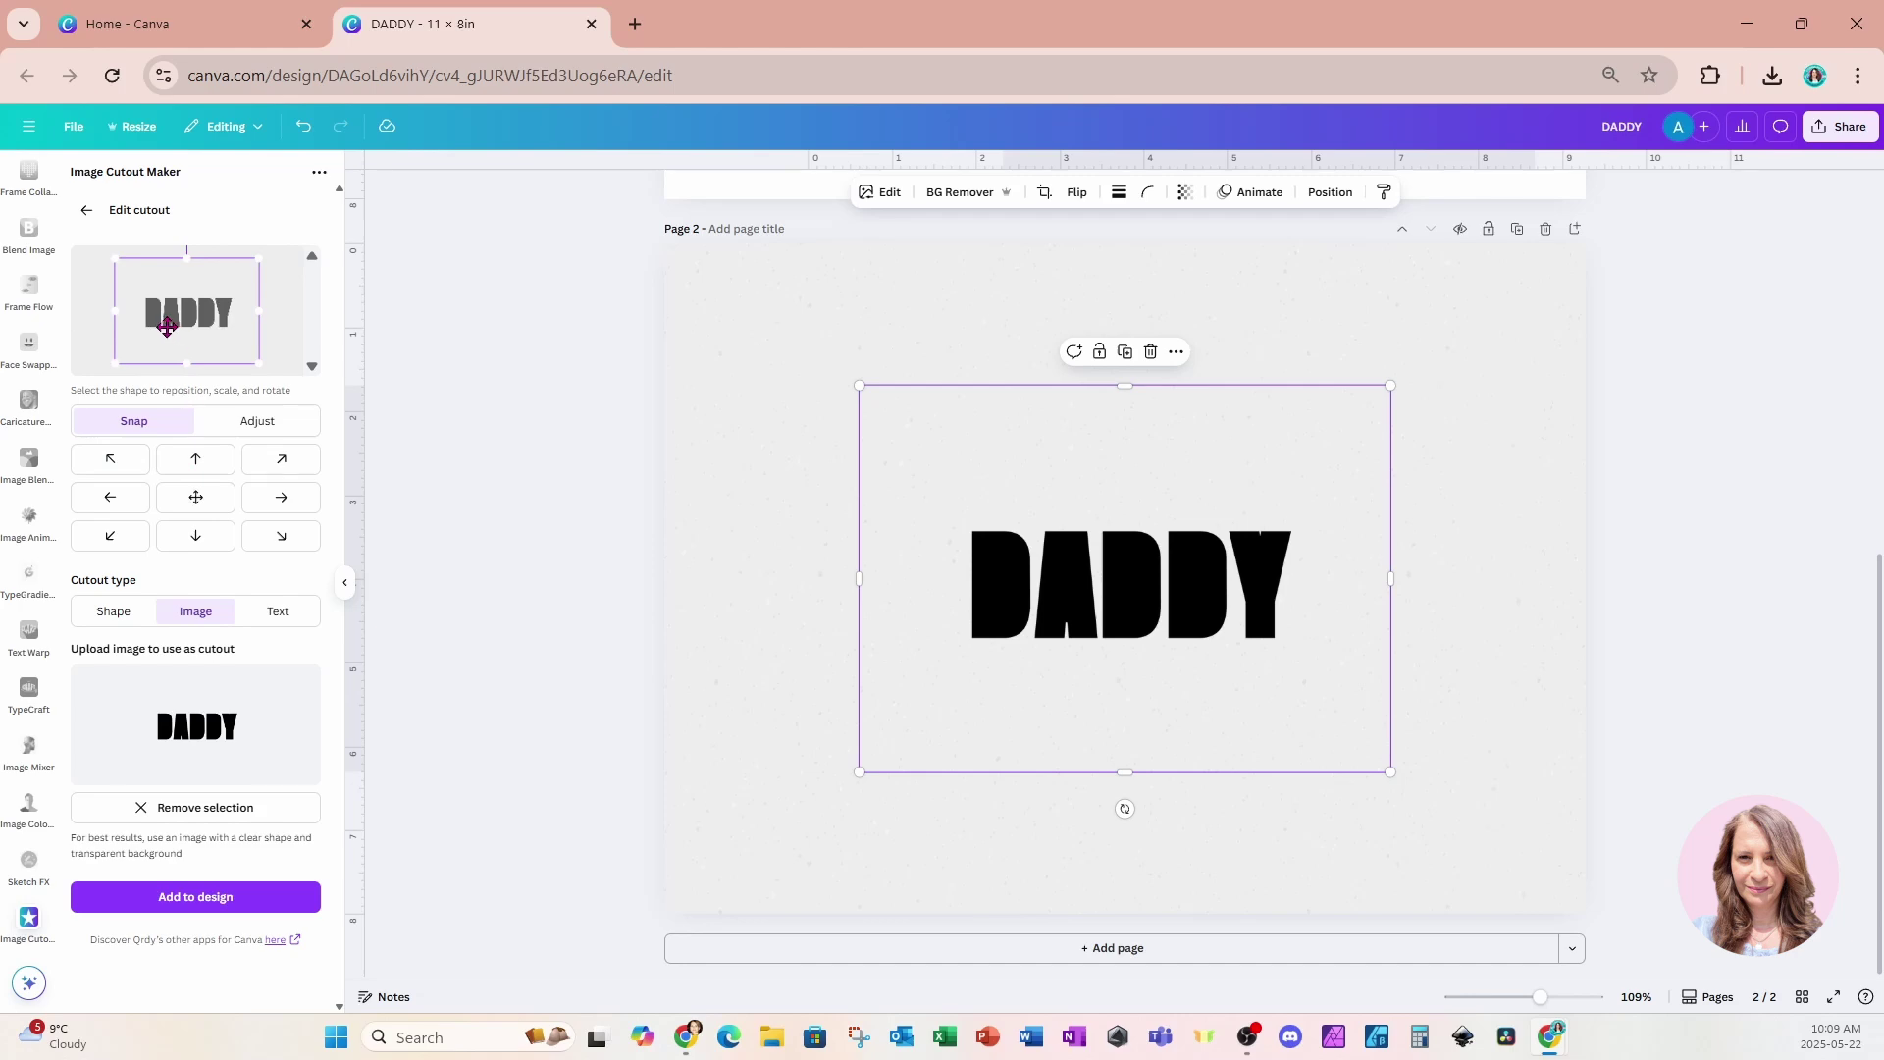
mouse_move(166, 326)
left_mouse_down()
mouse_move(123, 309)
mouse_move(229, 305)
mouse_move(242, 334)
mouse_move(154, 350)
left_mouse_up()
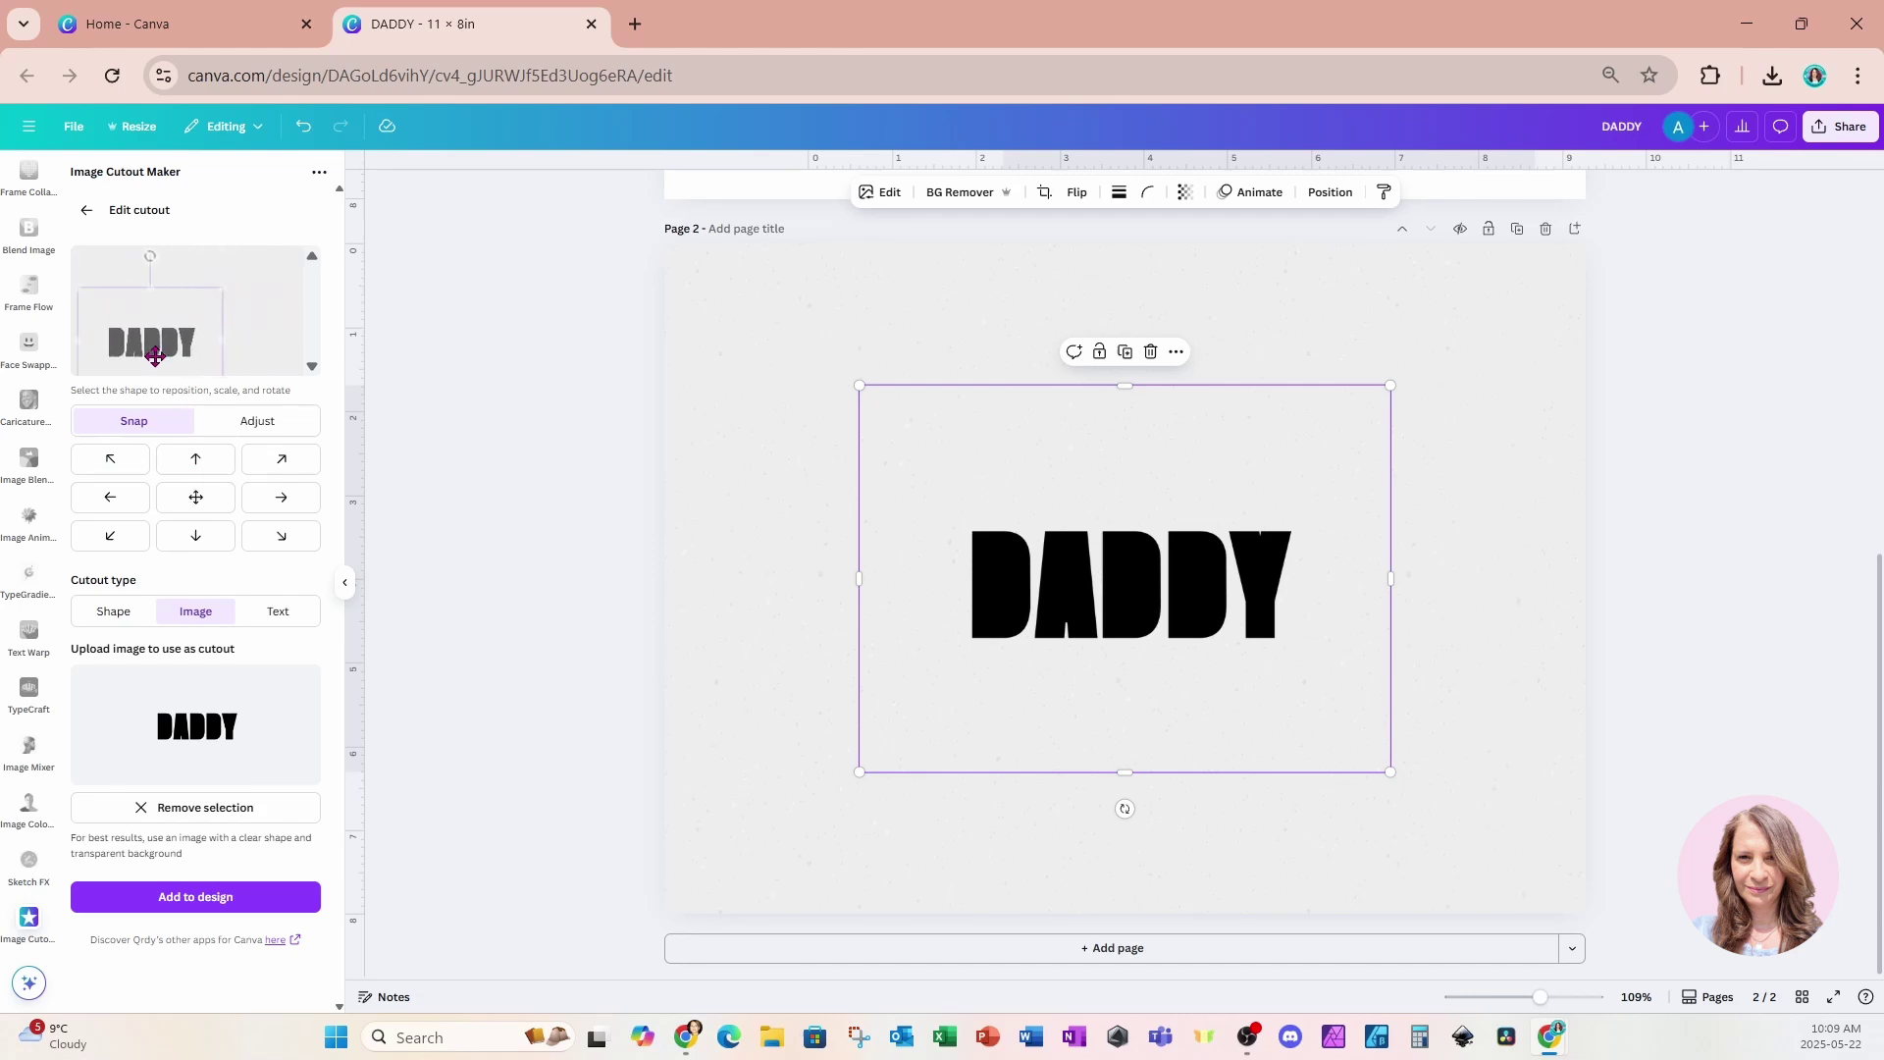
left_click(192, 501)
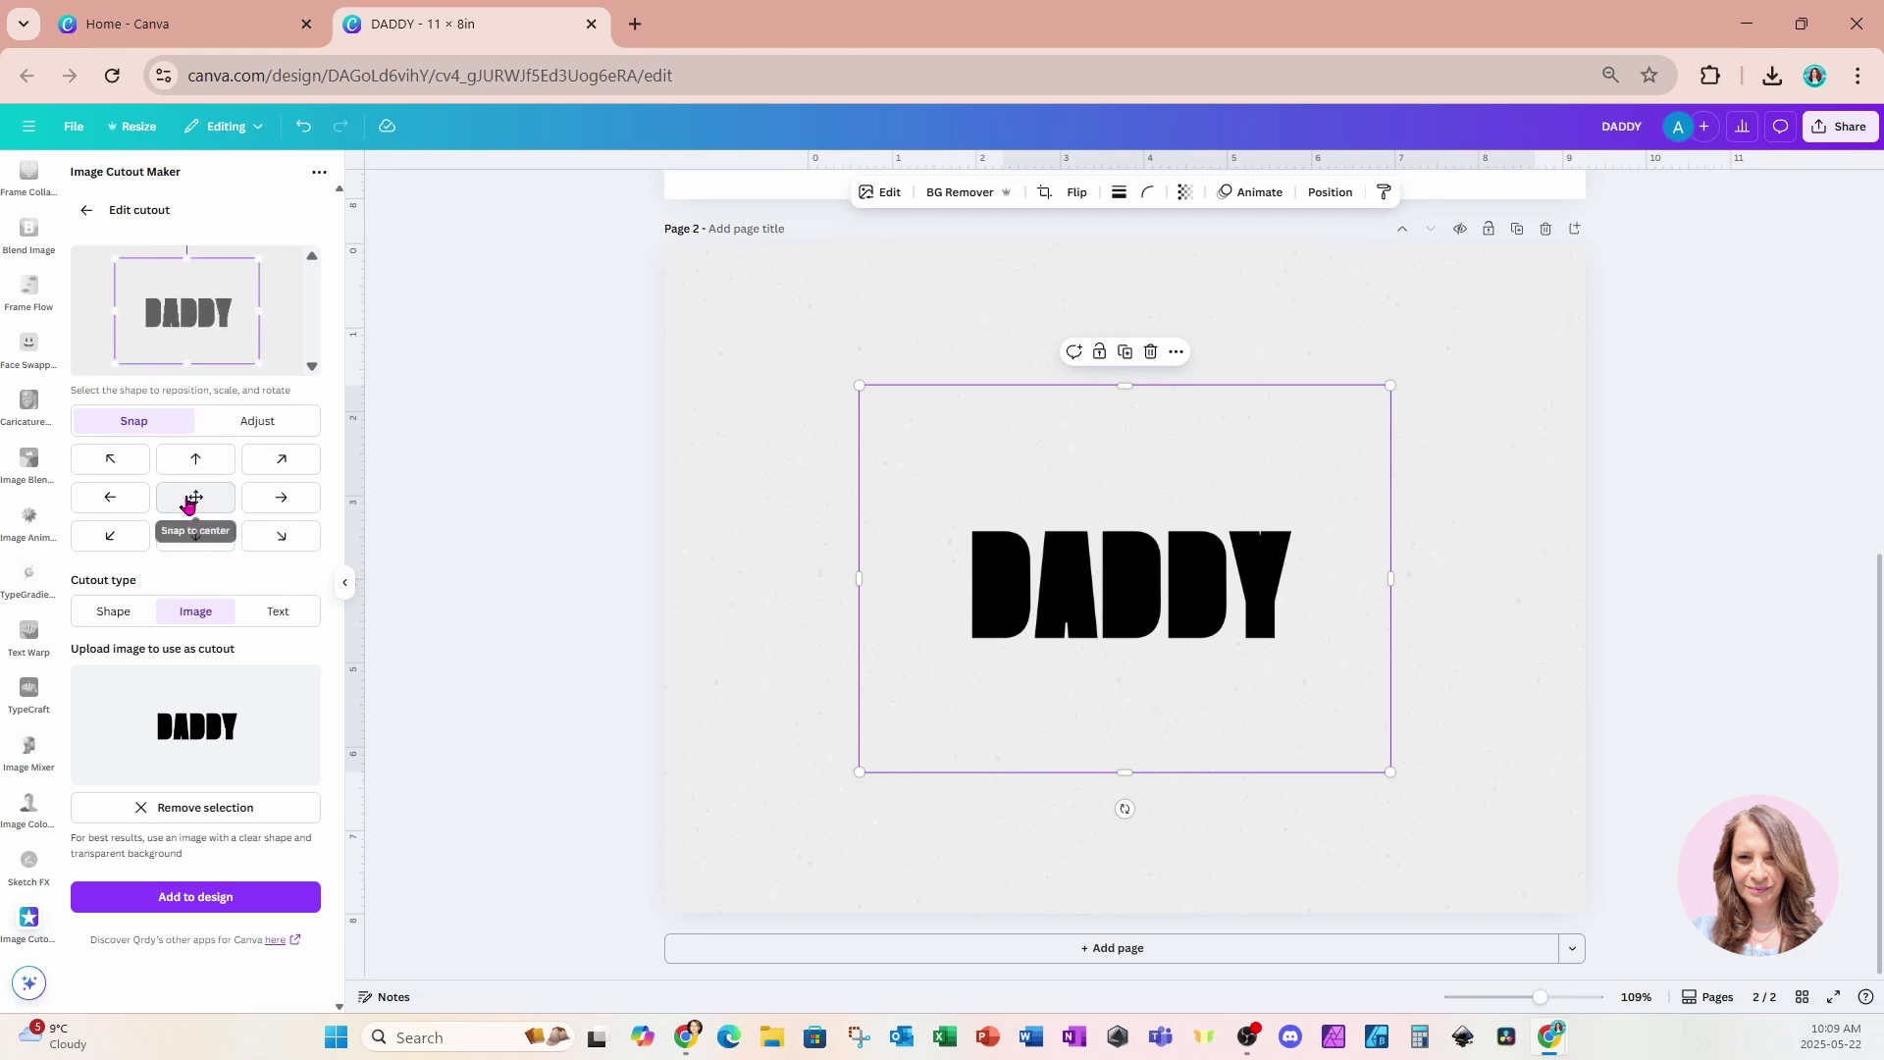
left_click(103, 905)
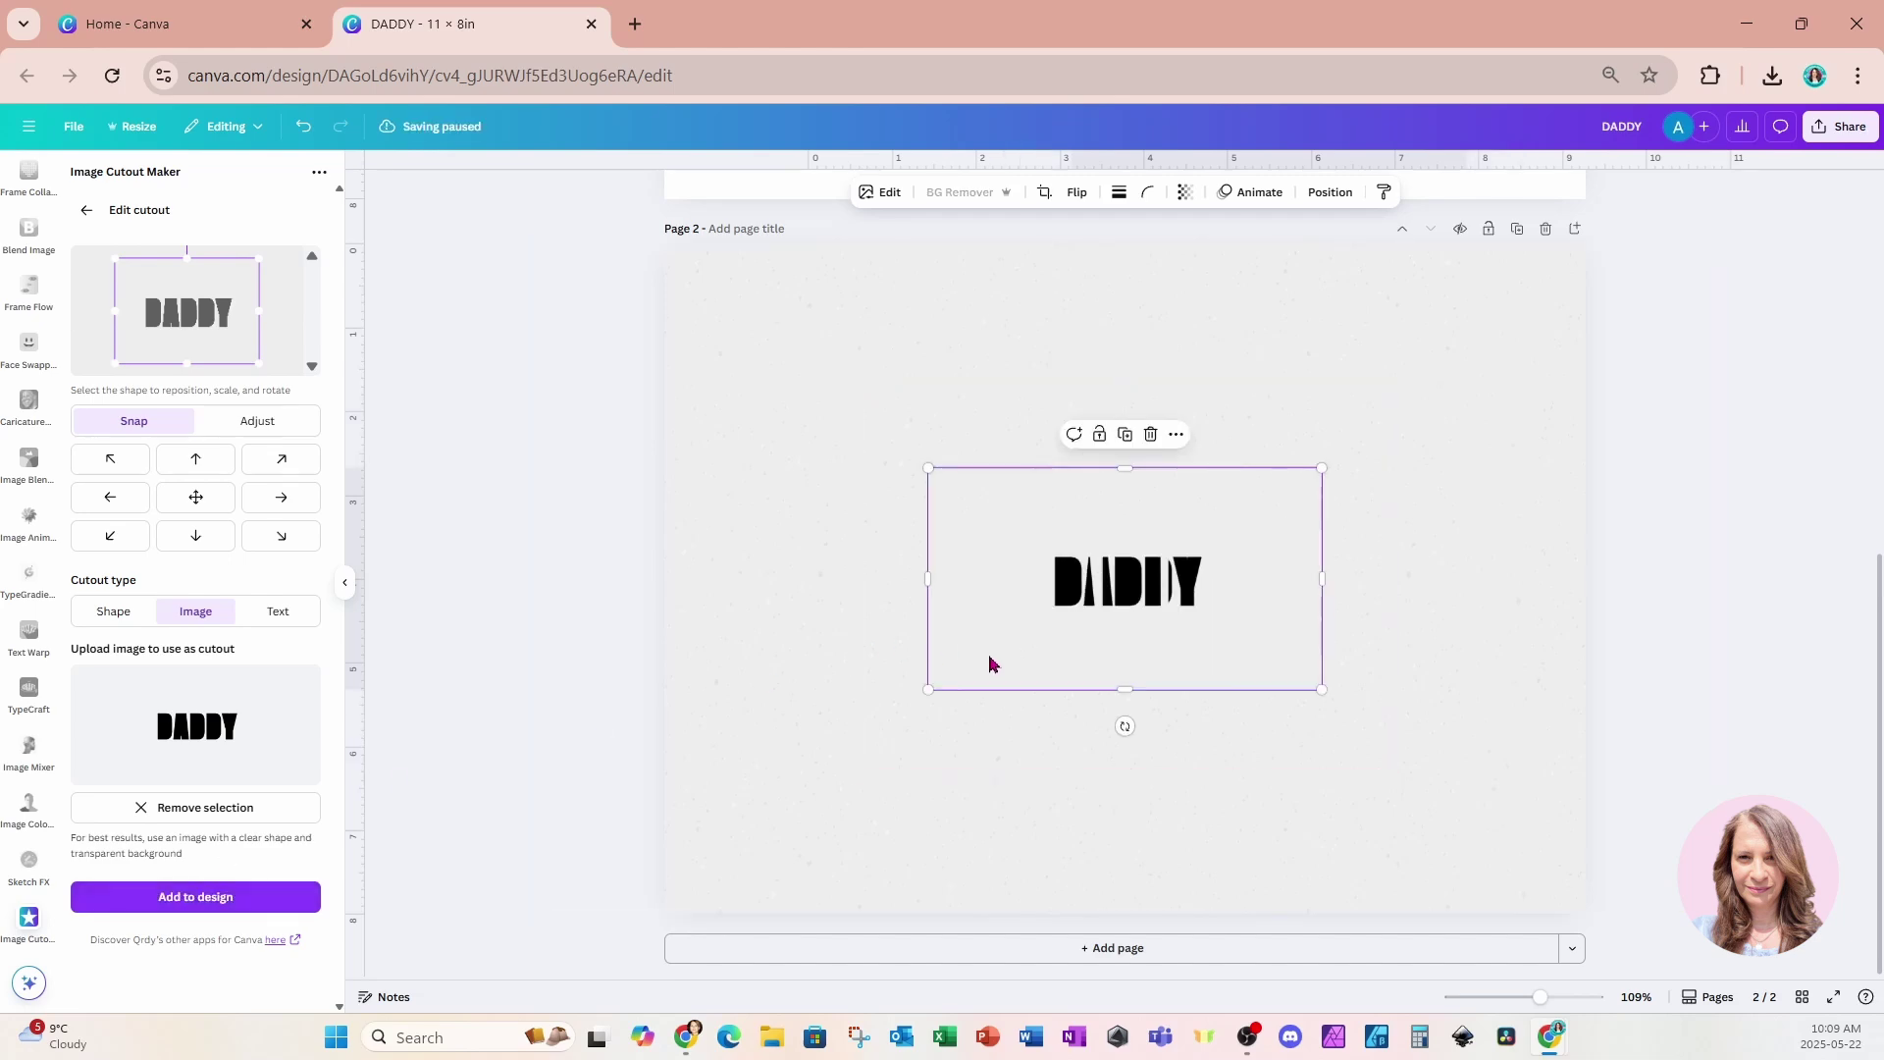
Add a new page 3 and move the DADDY cutout onto it
left_click_drag(992, 661, 1029, 866)
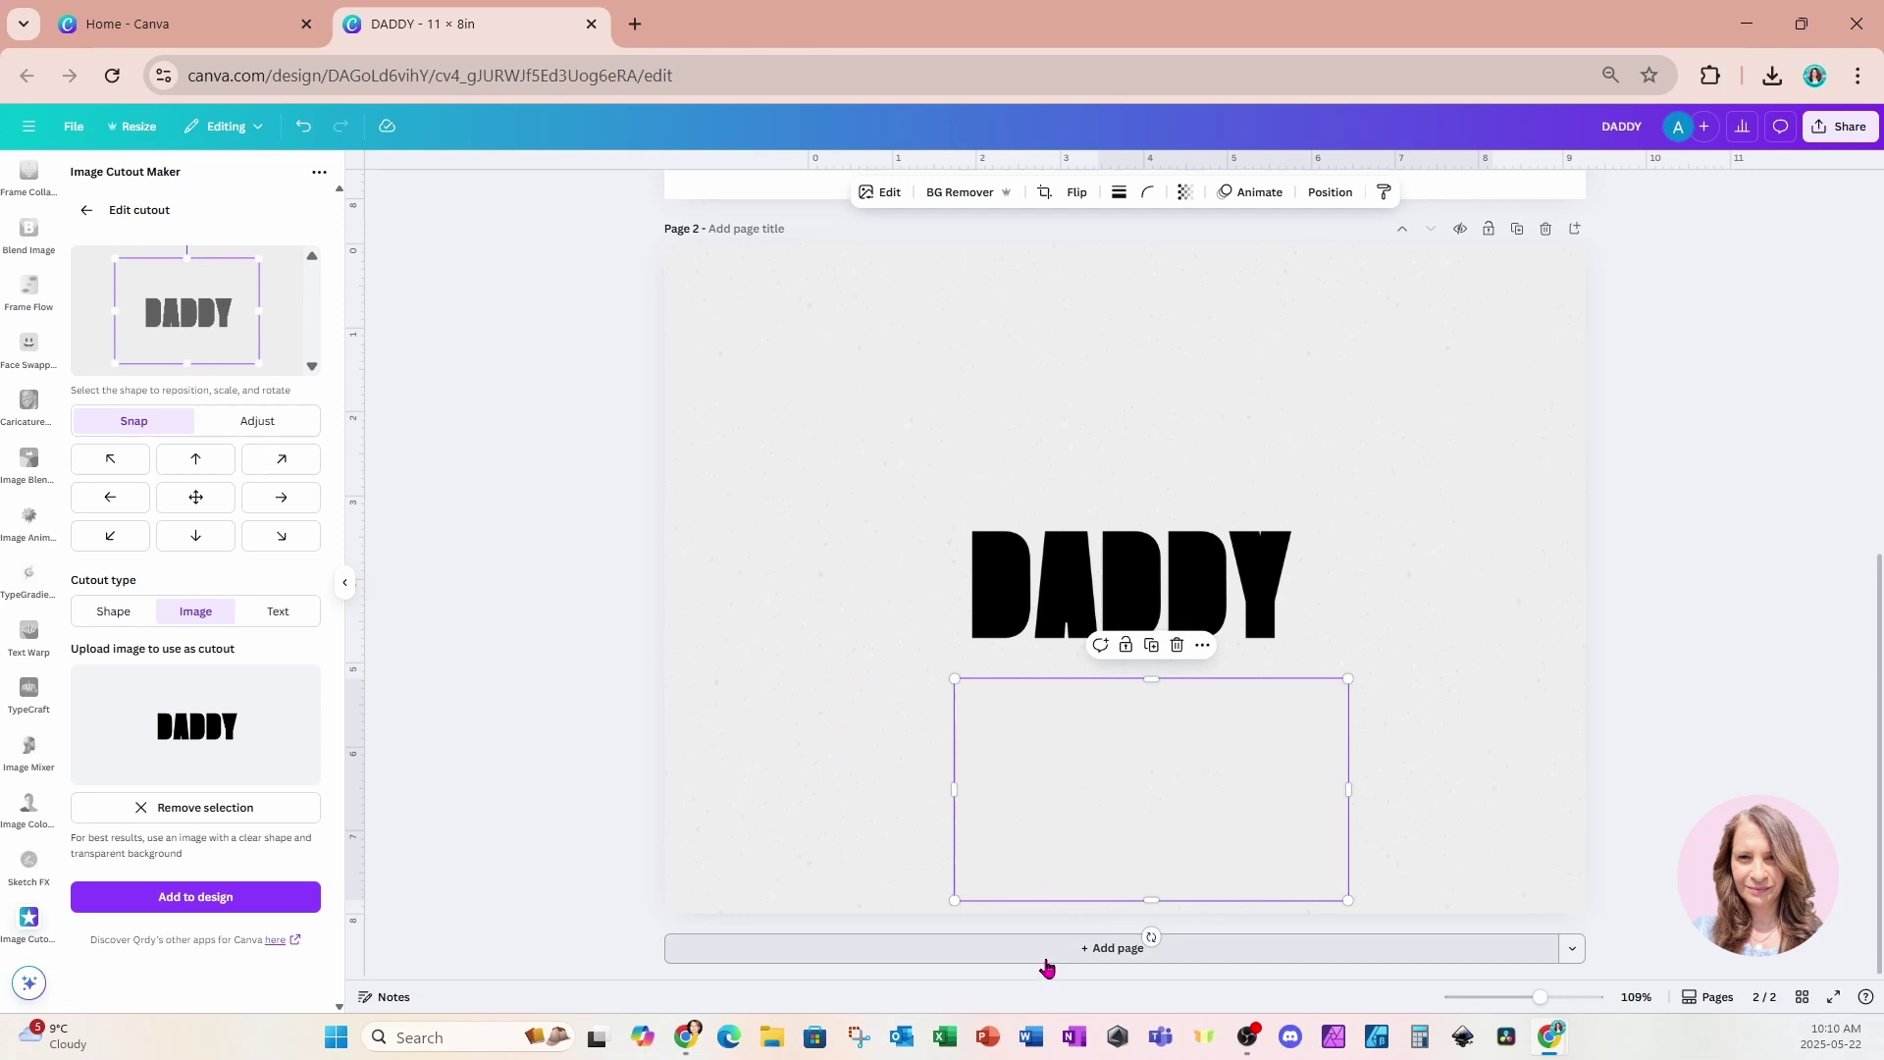
left_click(1042, 955)
left_click_drag(1072, 632, 1064, 922)
scroll(1072, 893, "down", 3)
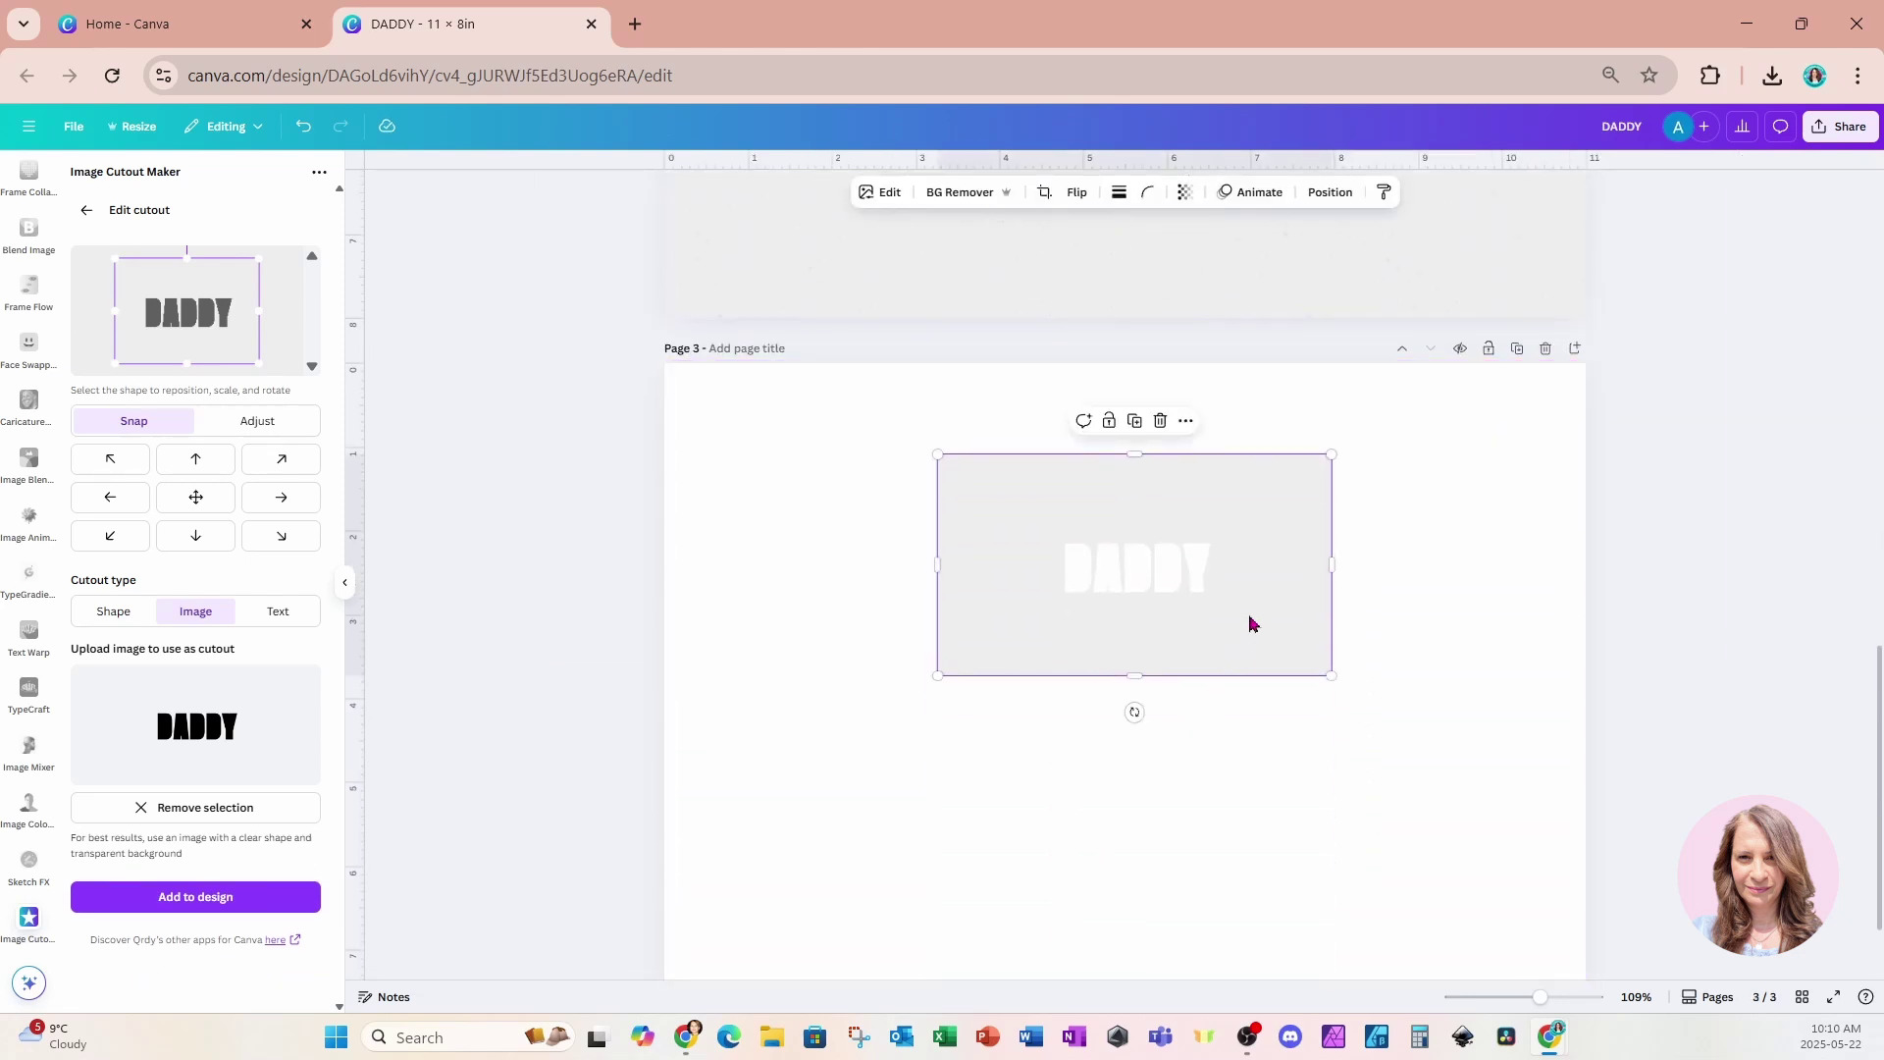
left_click_drag(1249, 624, 1216, 815)
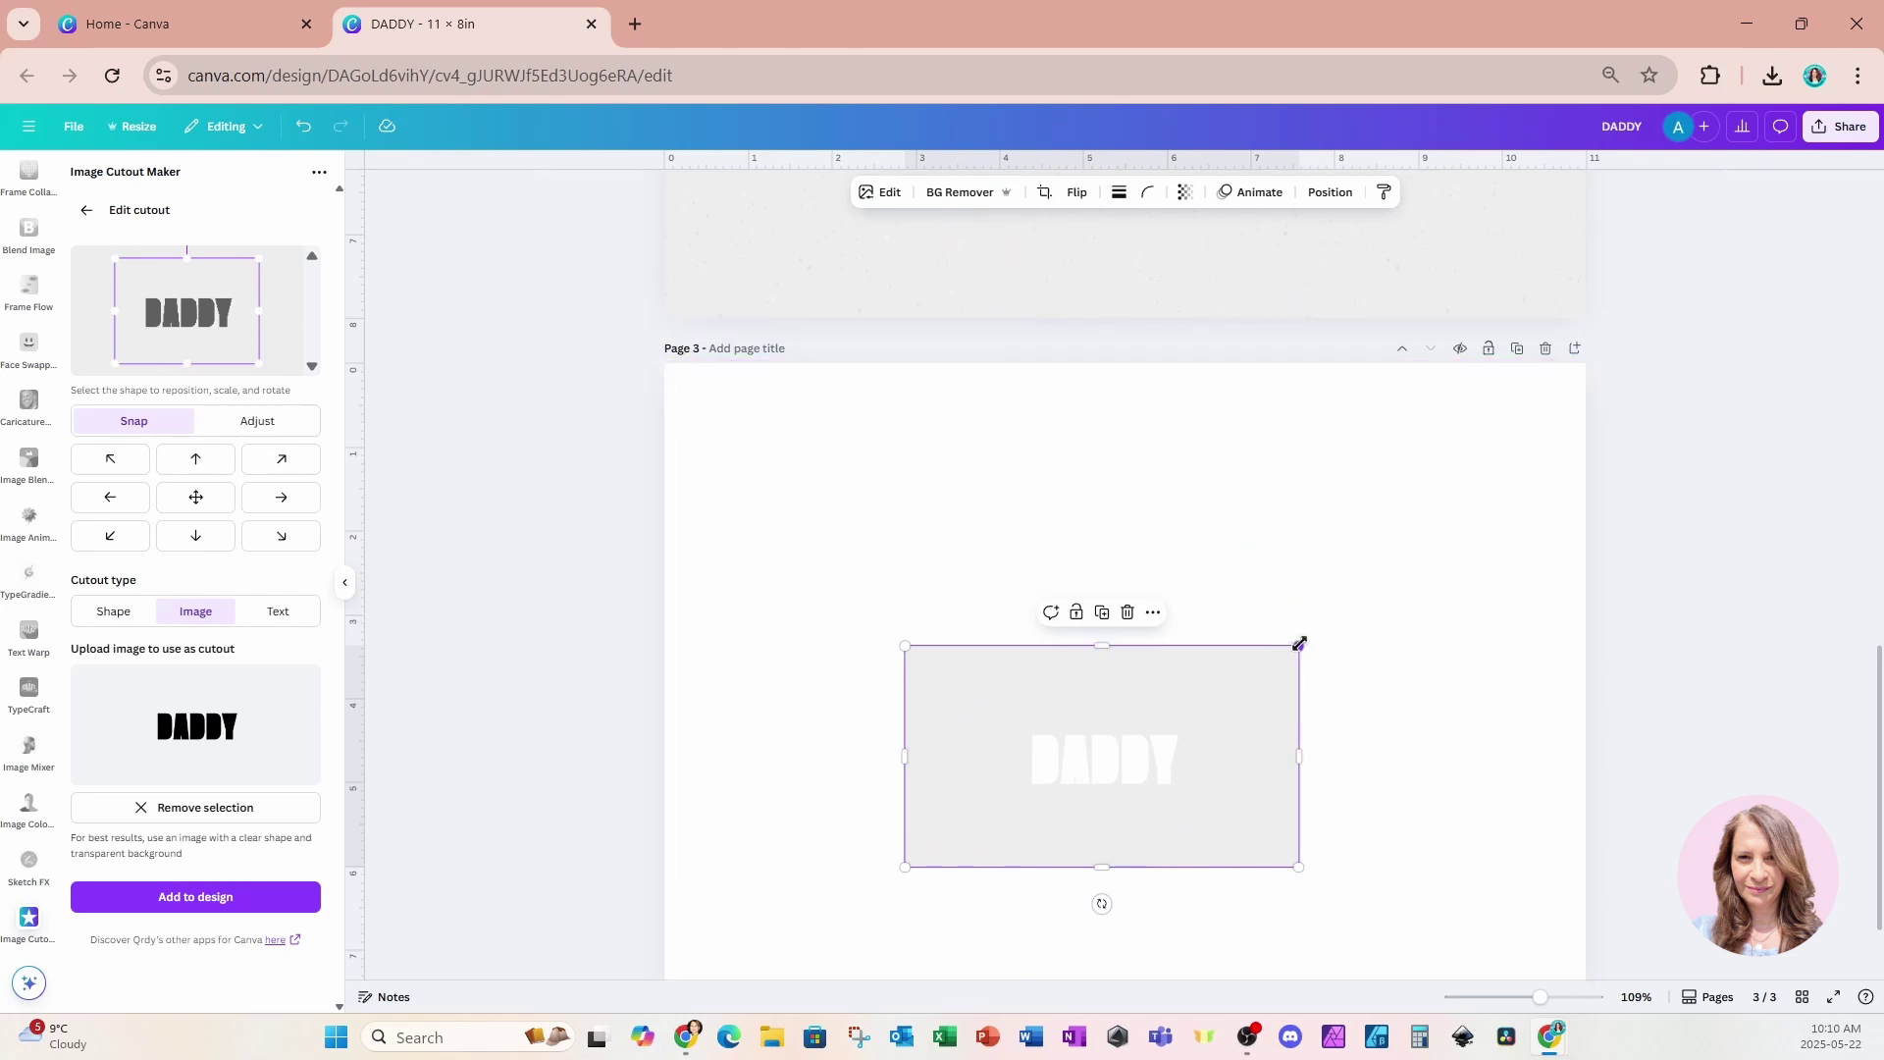
Enlarge the DADDY cutout with its corner handles until it covers page 3, centred
left_click_drag(1299, 644, 1677, 432)
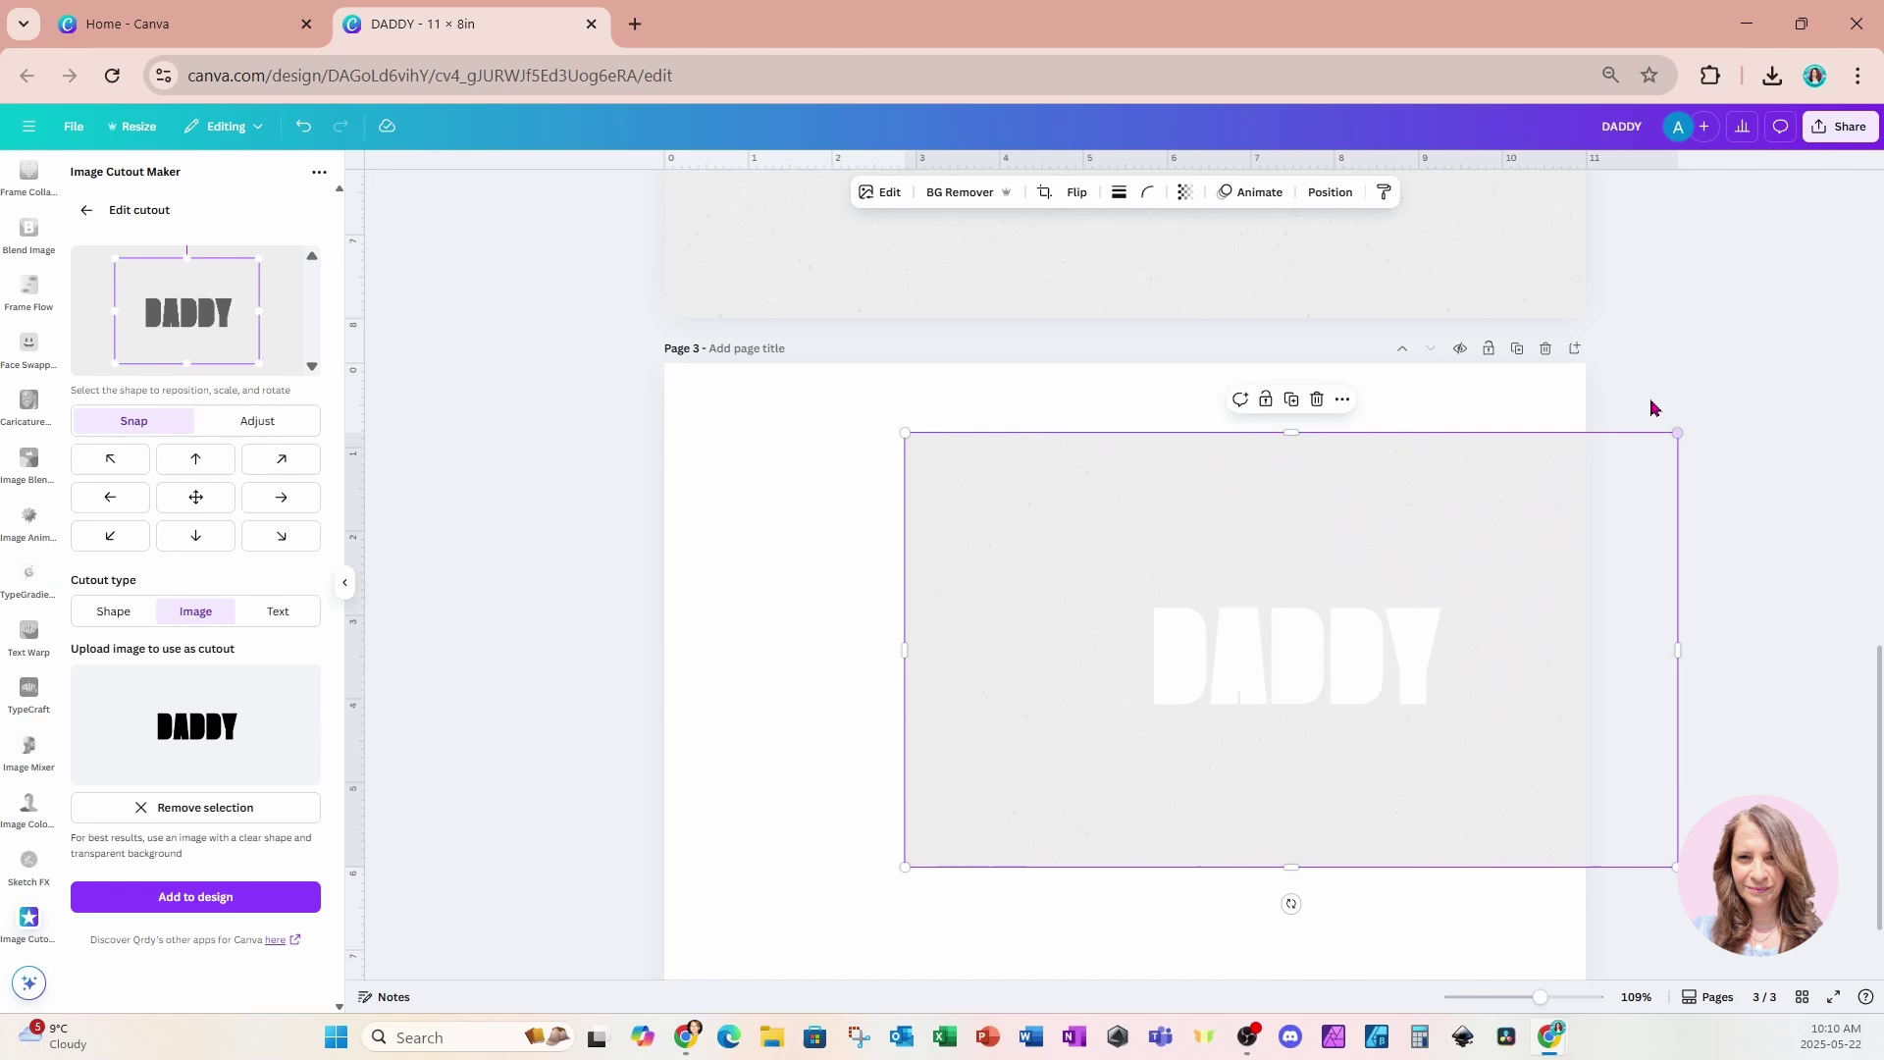
scroll(1065, 862, "down", 2)
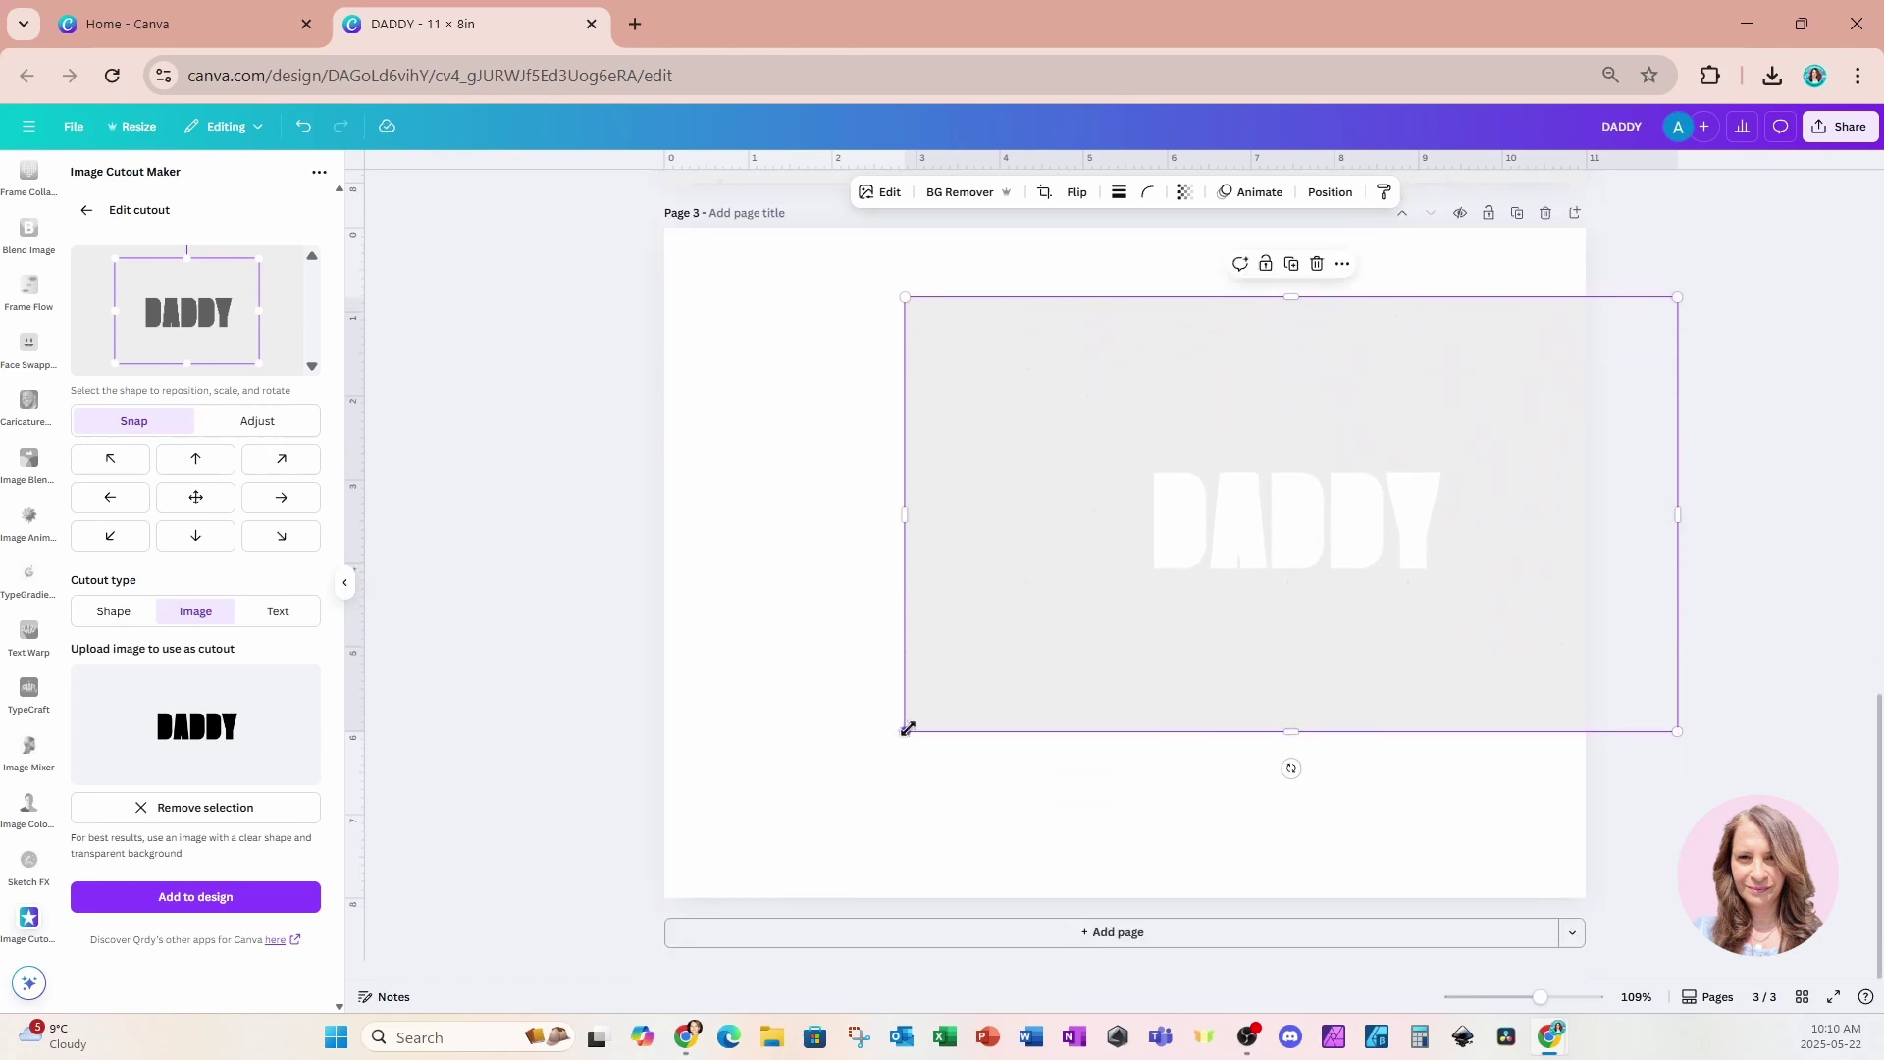
left_click_drag(904, 727, 530, 933)
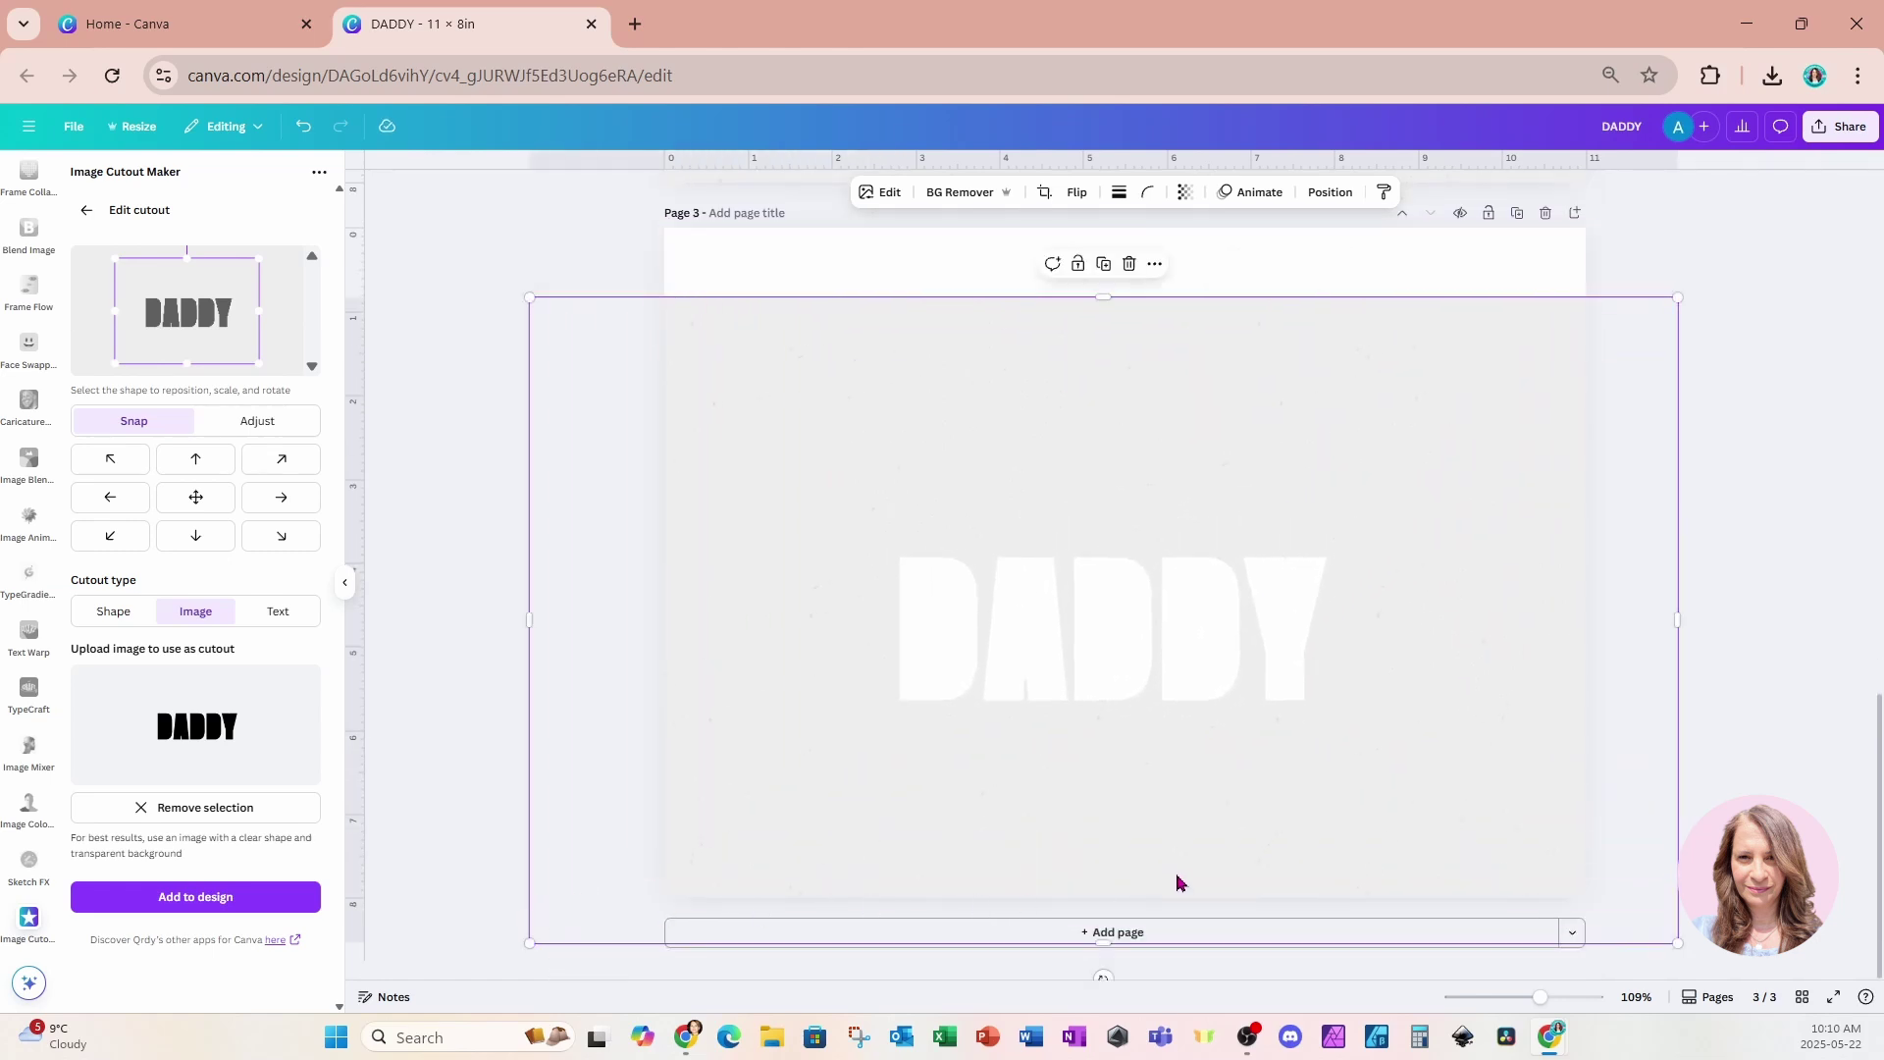
left_click_drag(1177, 879, 1155, 813)
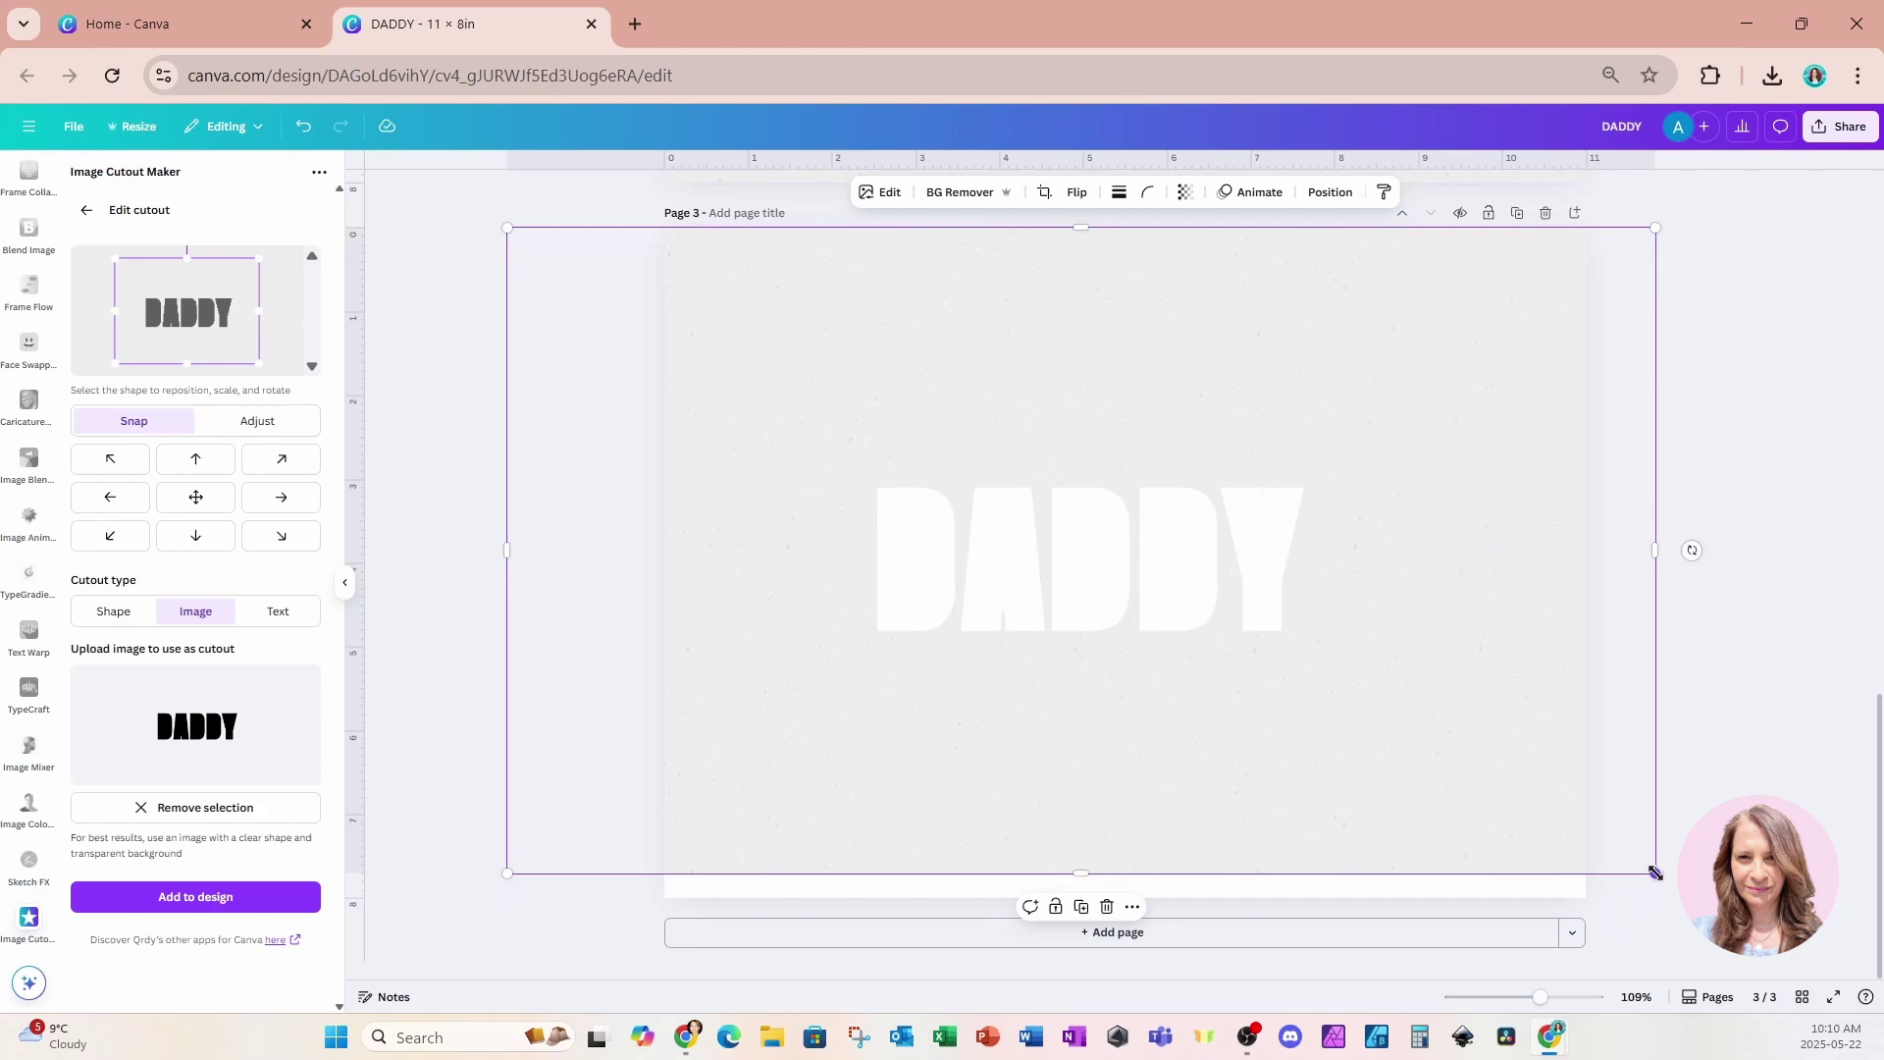
left_click_drag(1656, 872, 1704, 901)
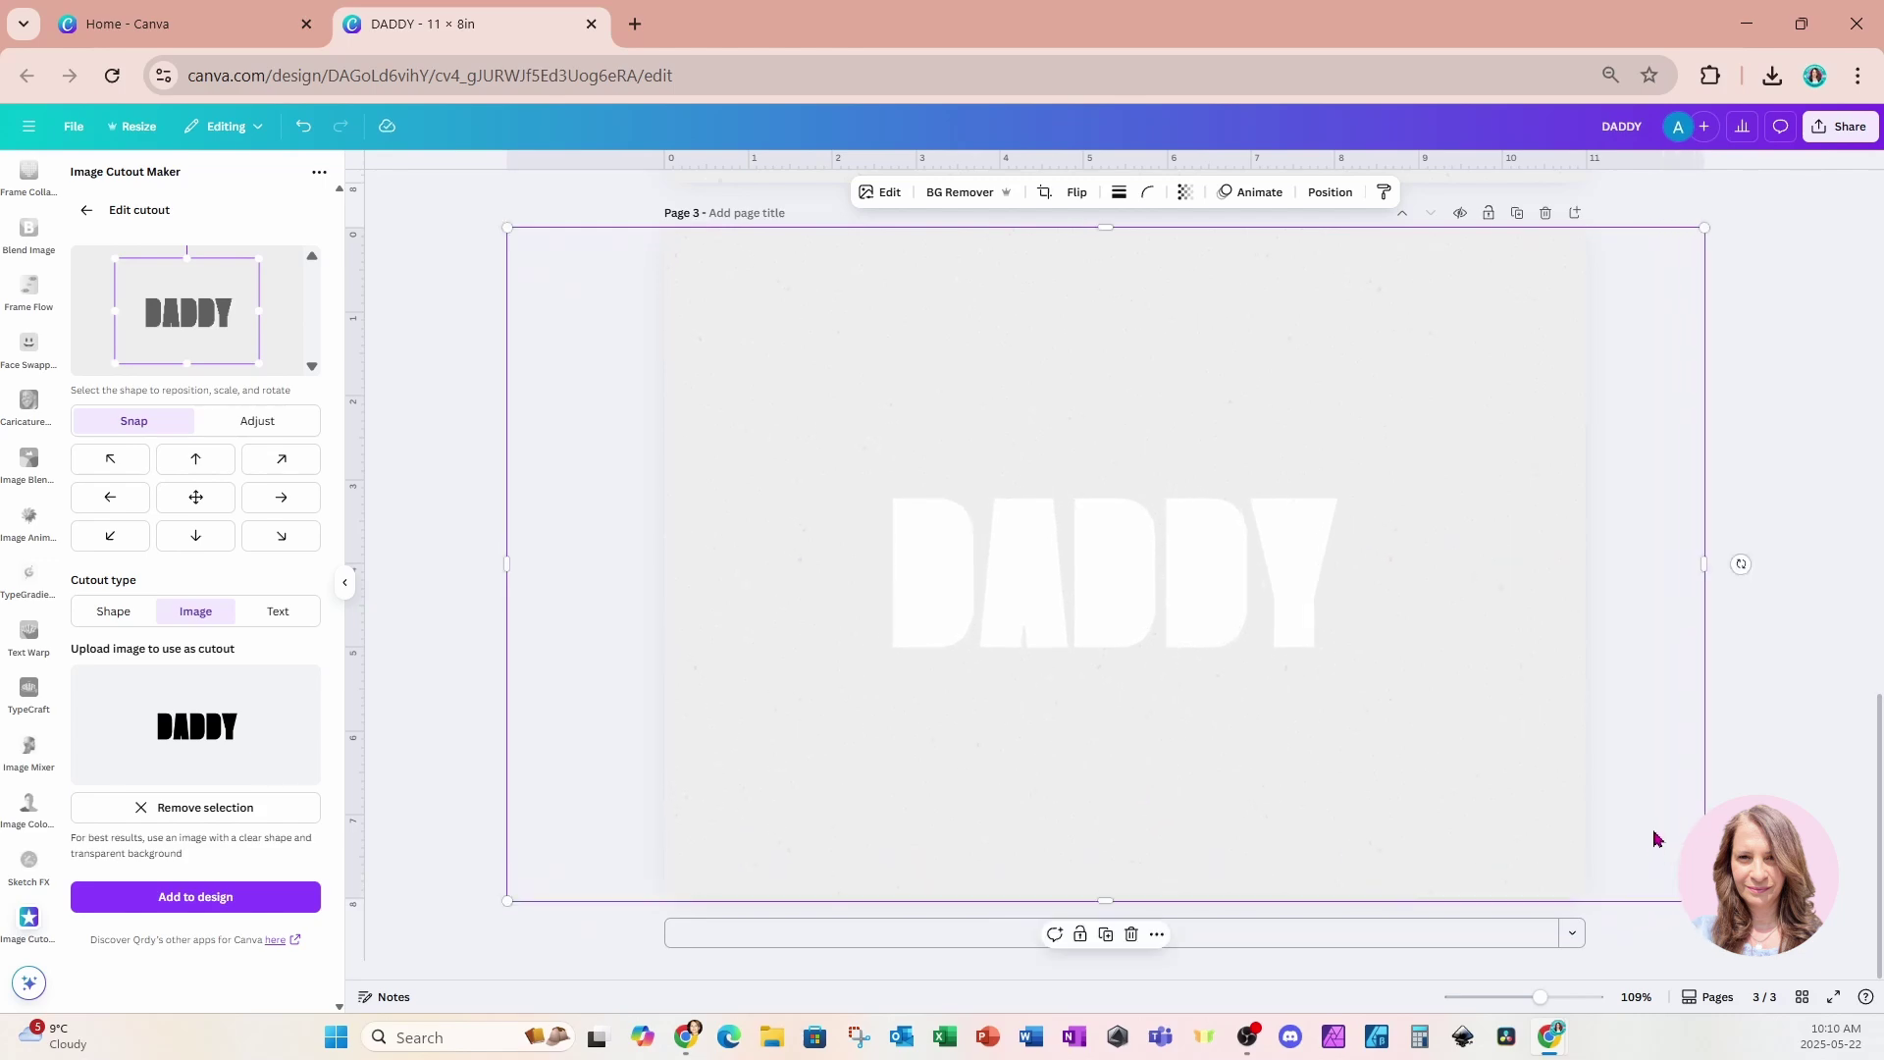
left_click_drag(1655, 839, 1642, 839)
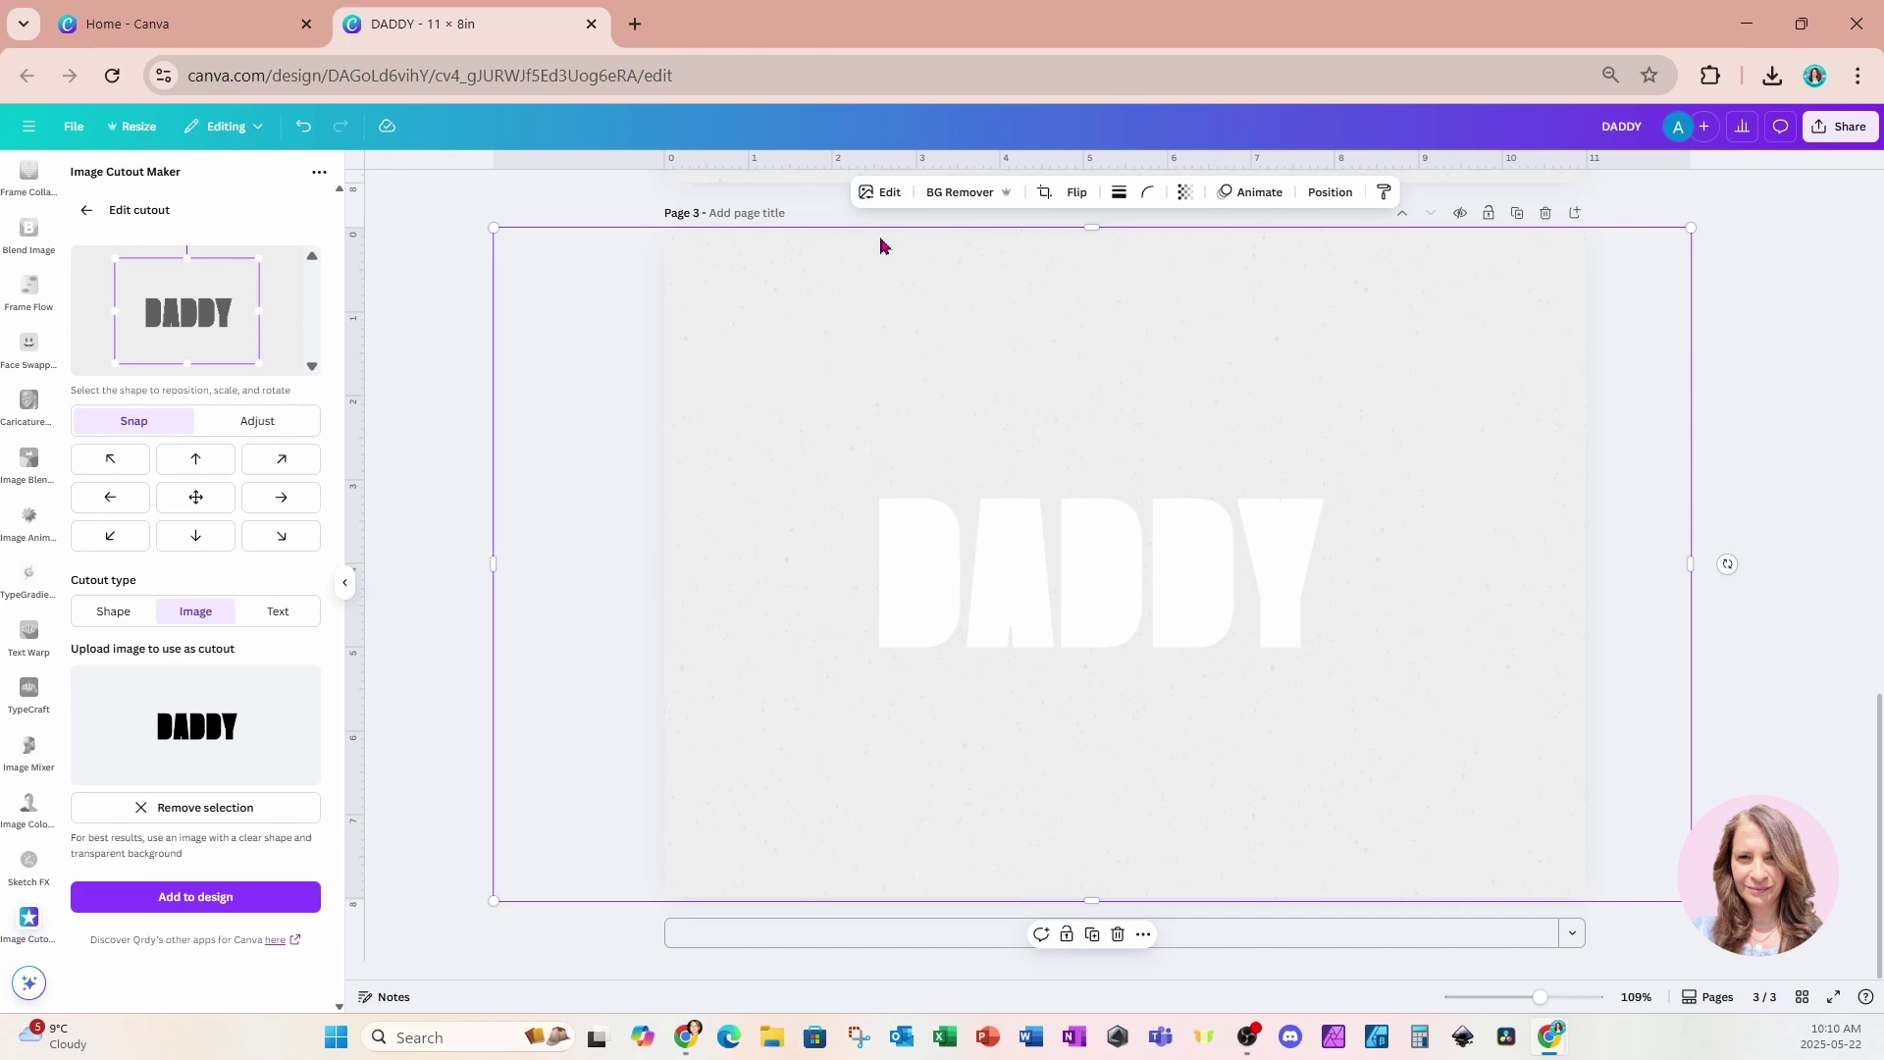
Search Elements for 'DAD' and show all the Photos results
left_click(23, 239)
scroll(19, 250, "up", 5)
scroll(20, 247, "up", 10)
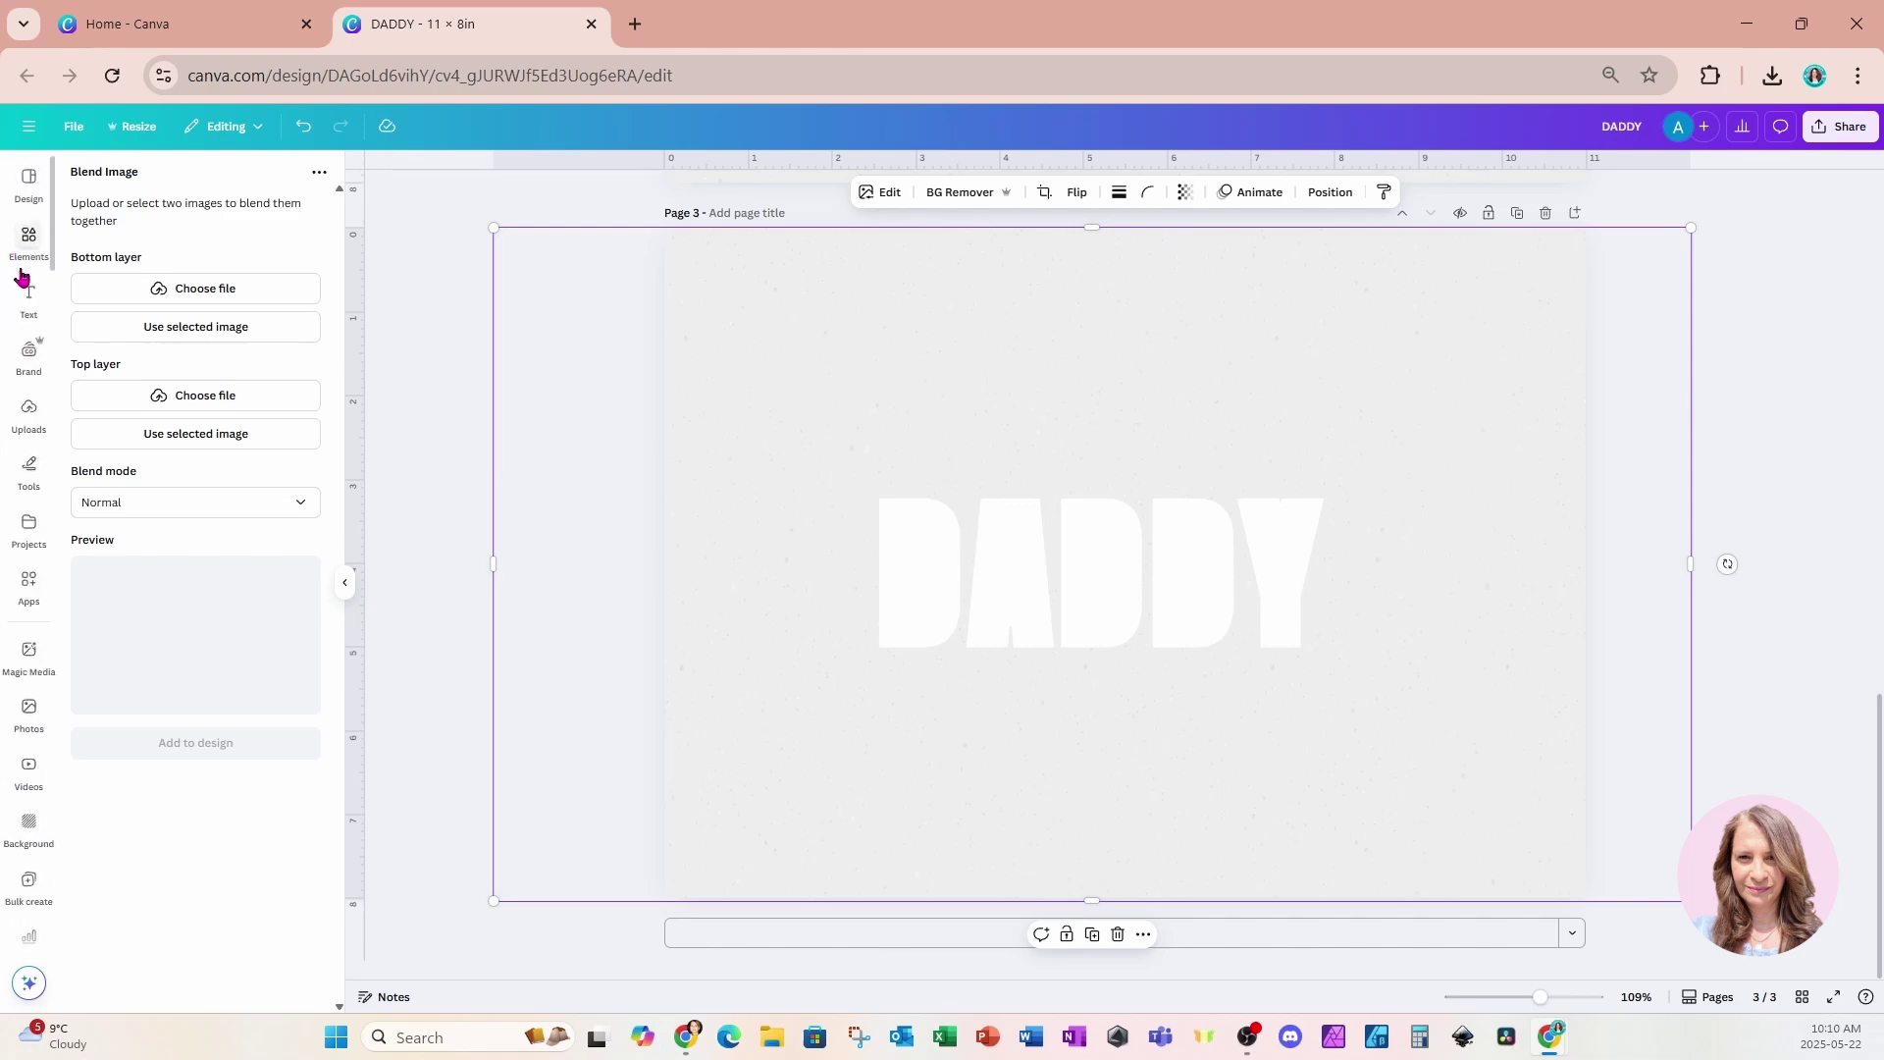
left_click(24, 244)
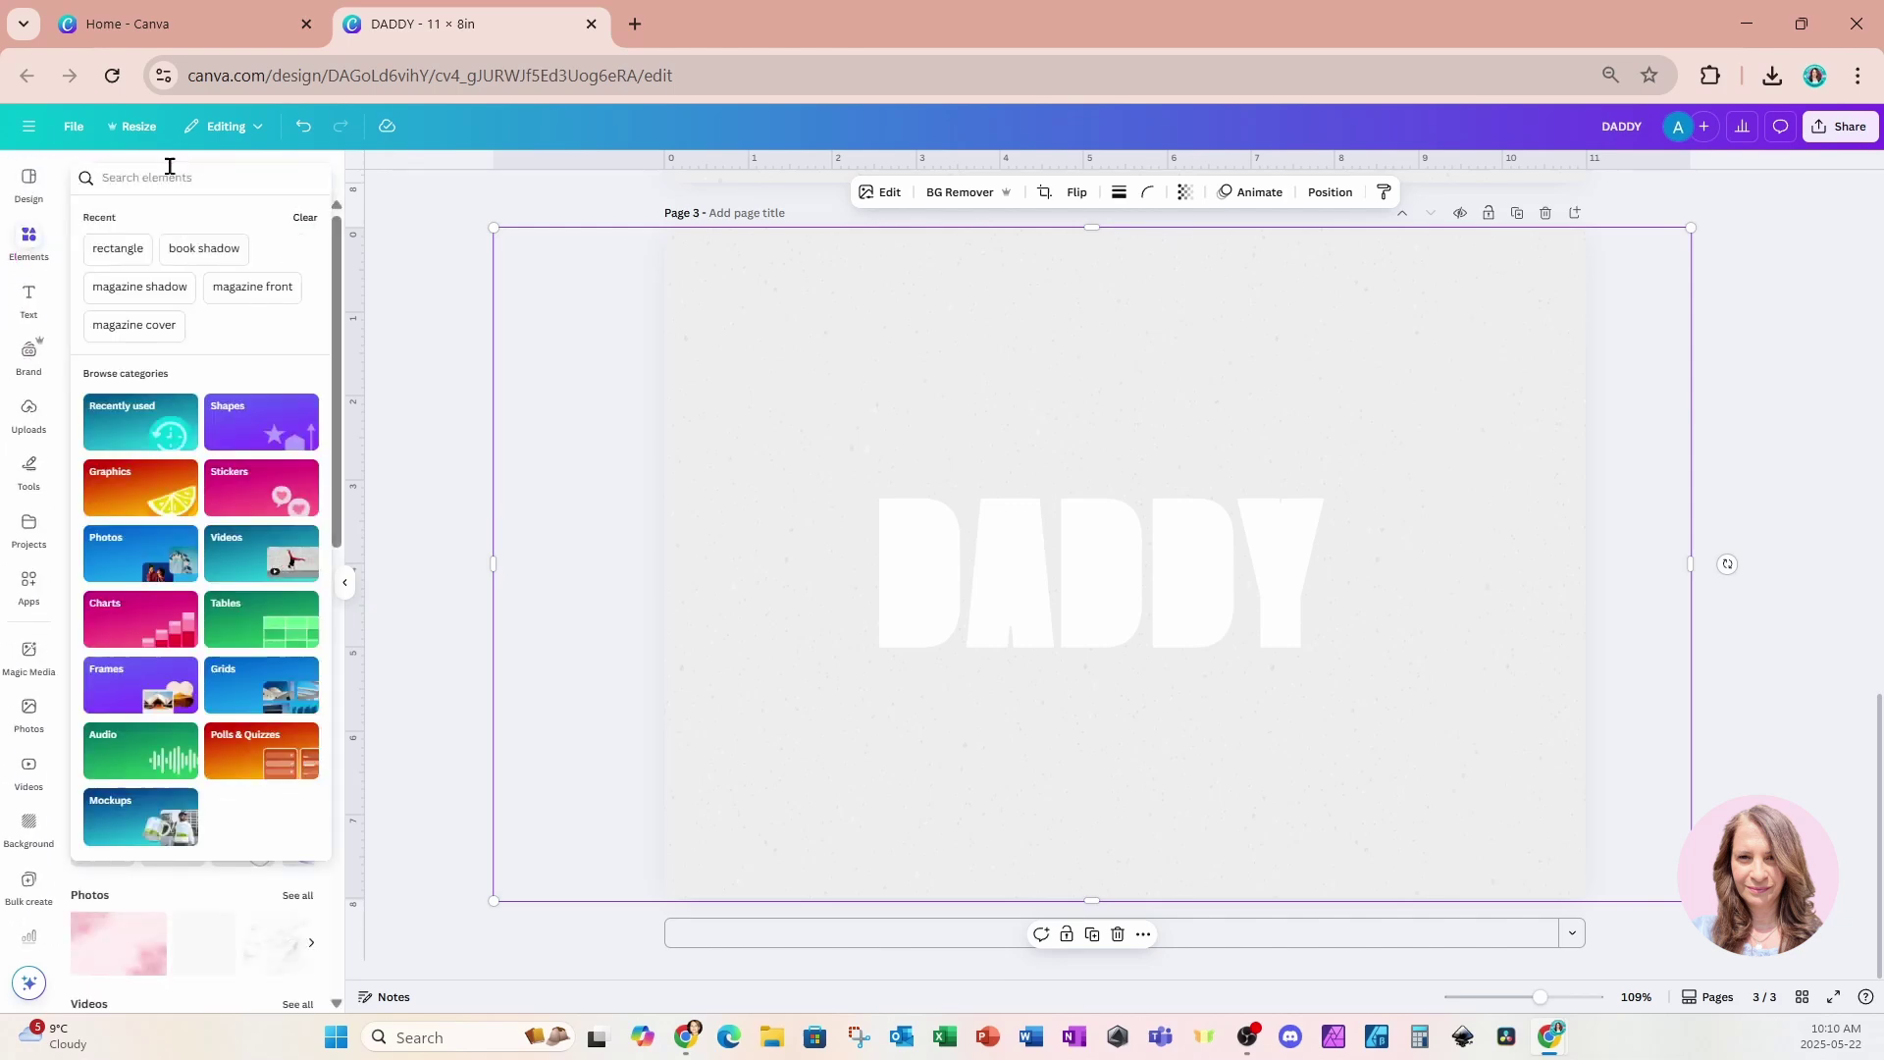
type("DAD")
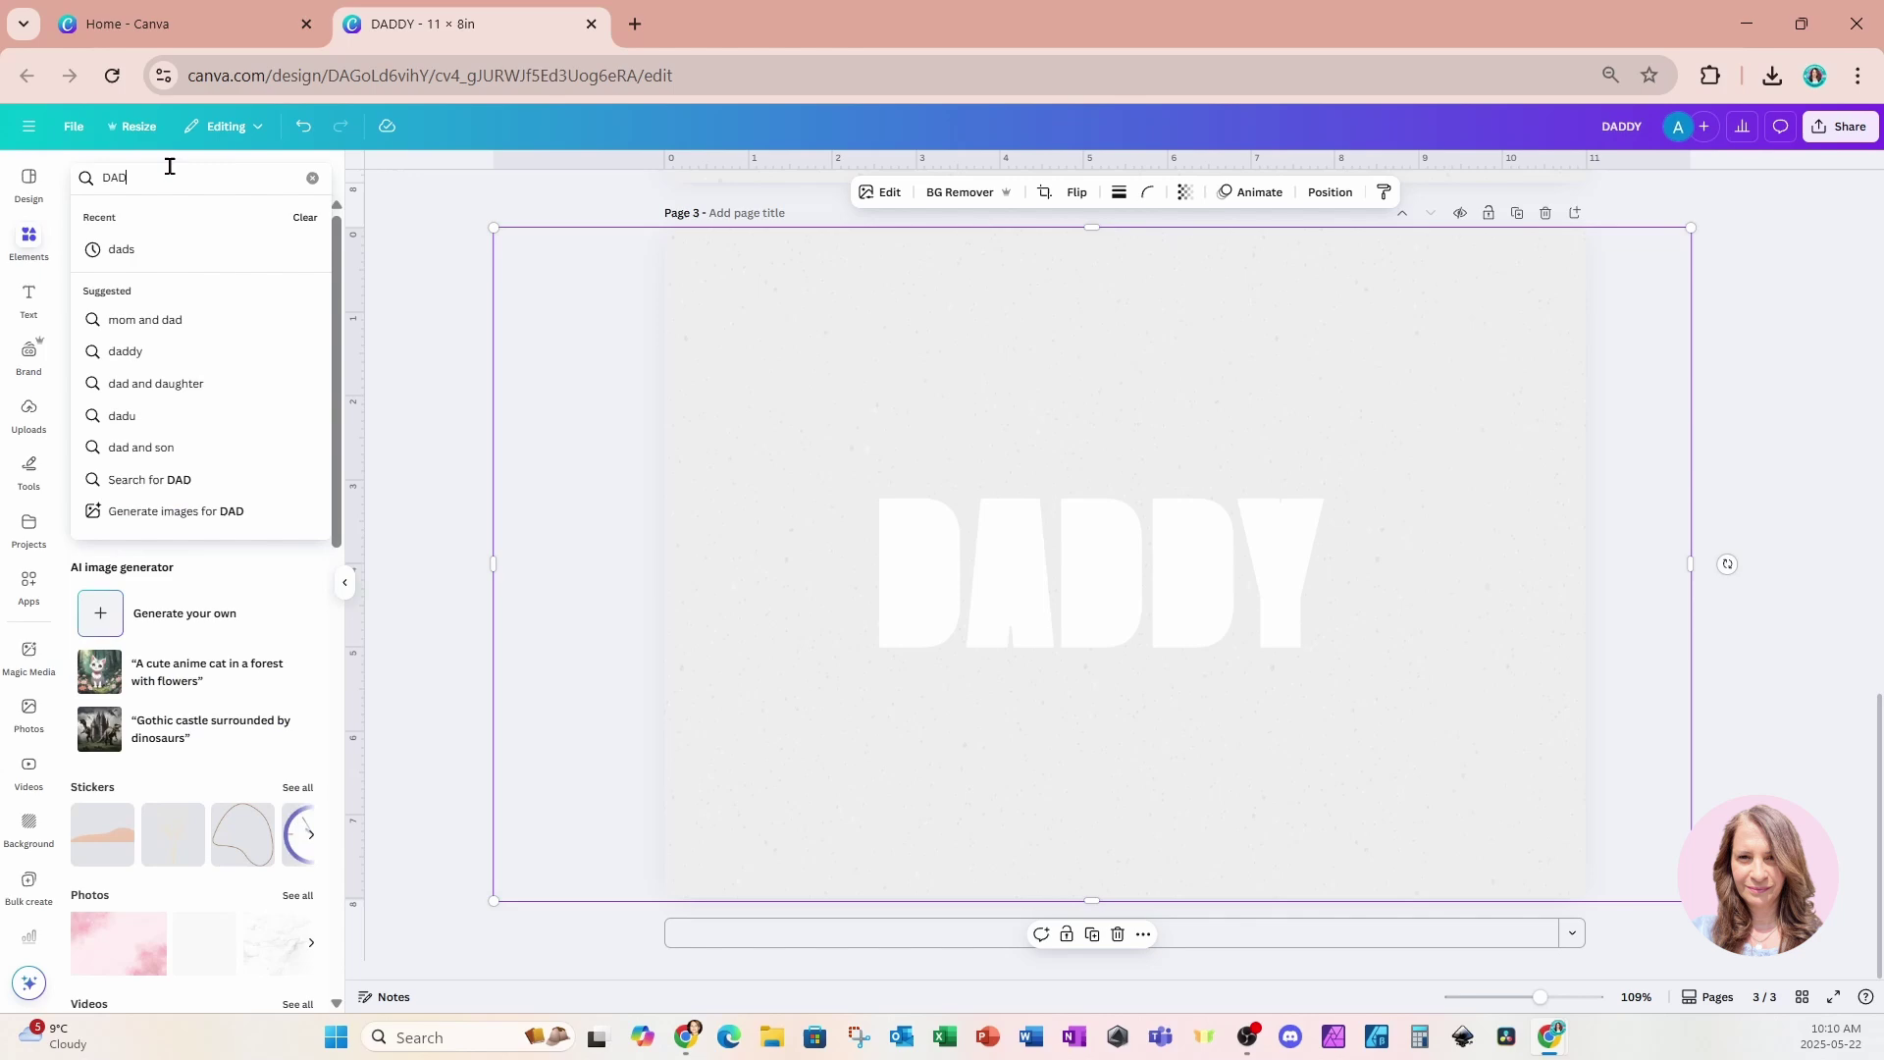
key("Return")
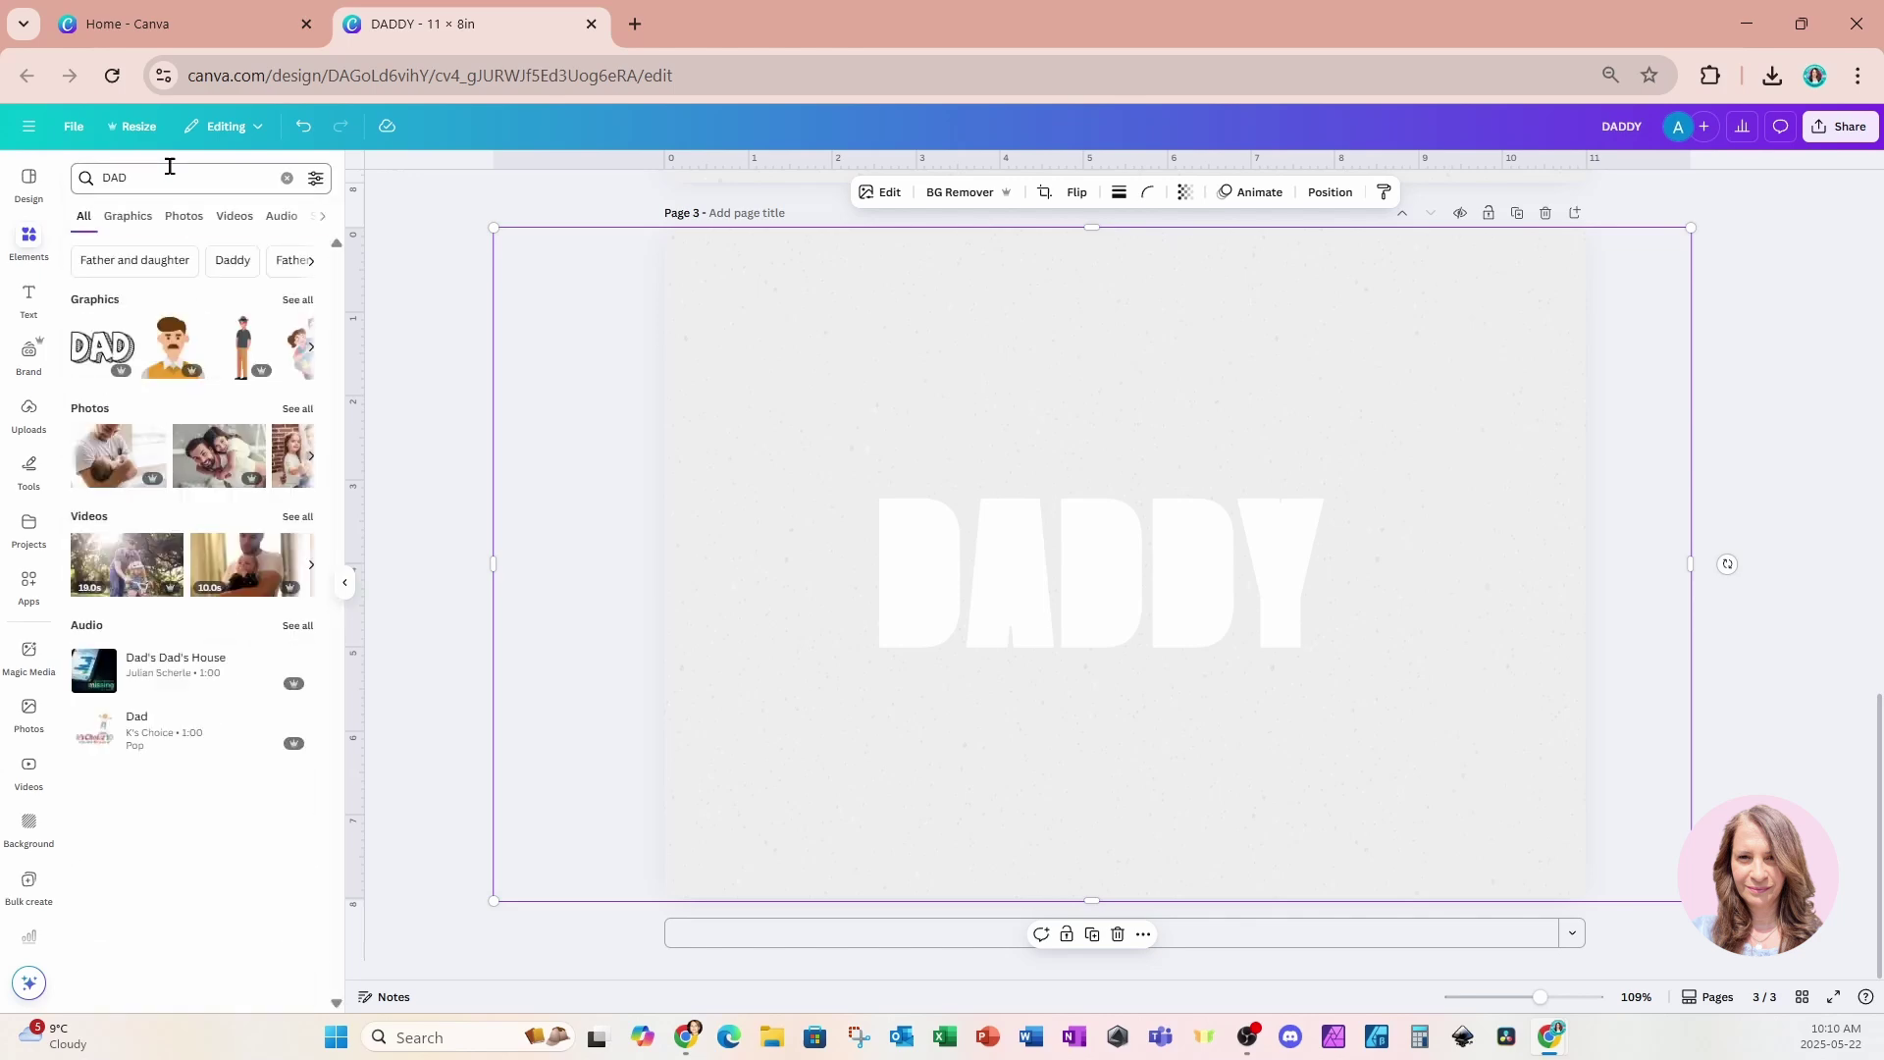
left_click(293, 411)
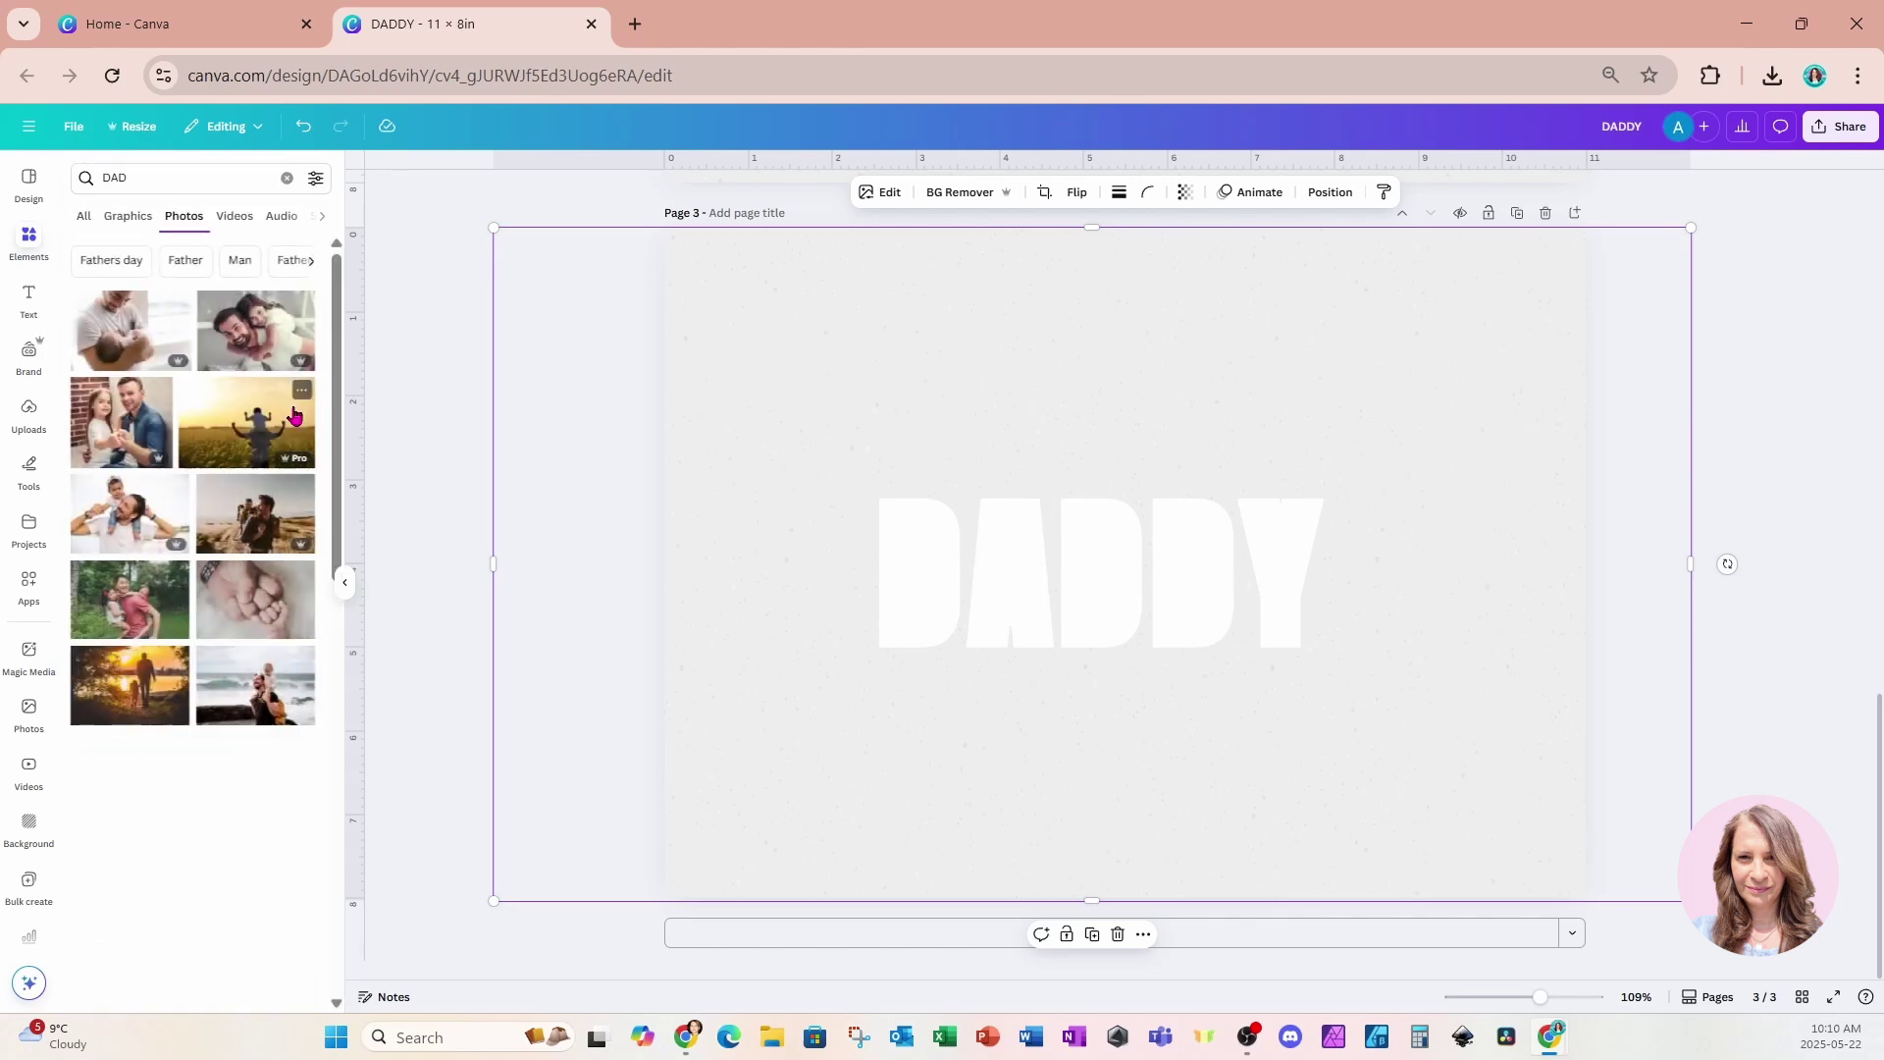
Add the brick-wall dad-and-daughter photo and shrink it into a strip over the first D
left_click(127, 443)
left_click_drag(1424, 295, 1017, 531)
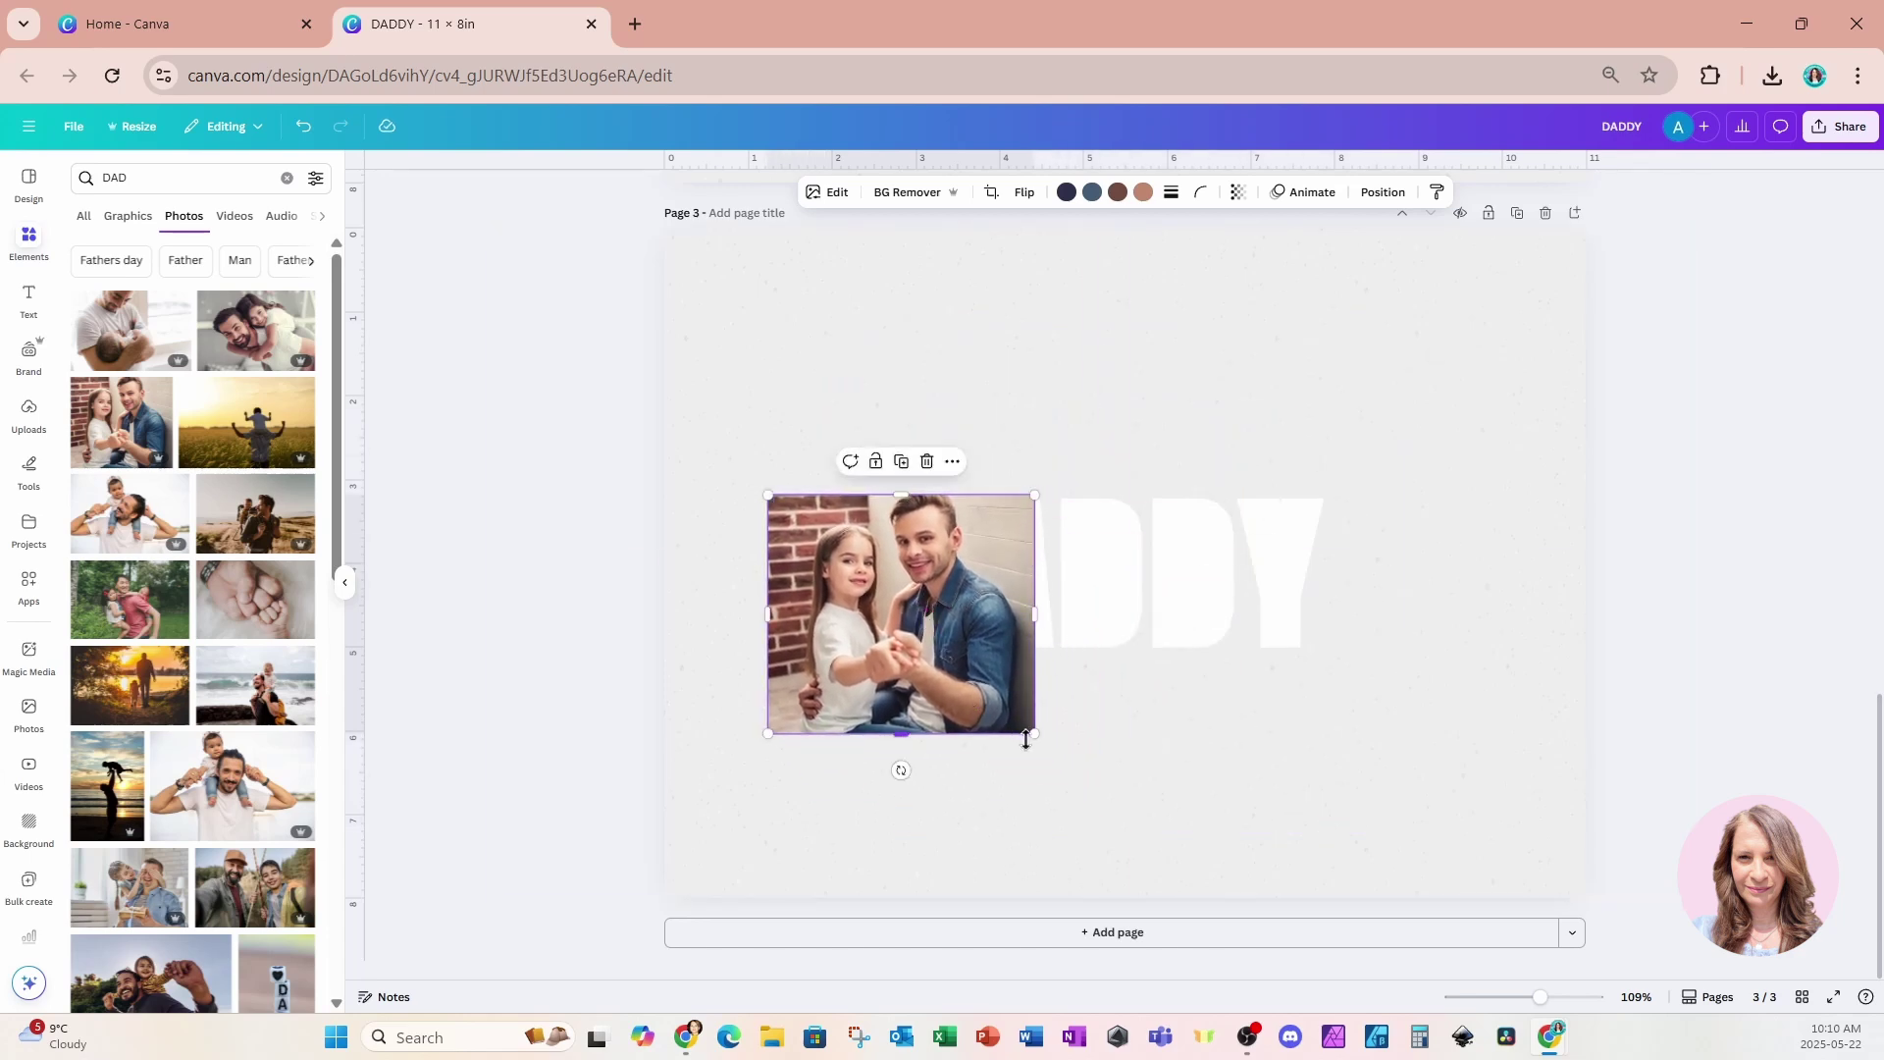
left_click_drag(1034, 734, 927, 632)
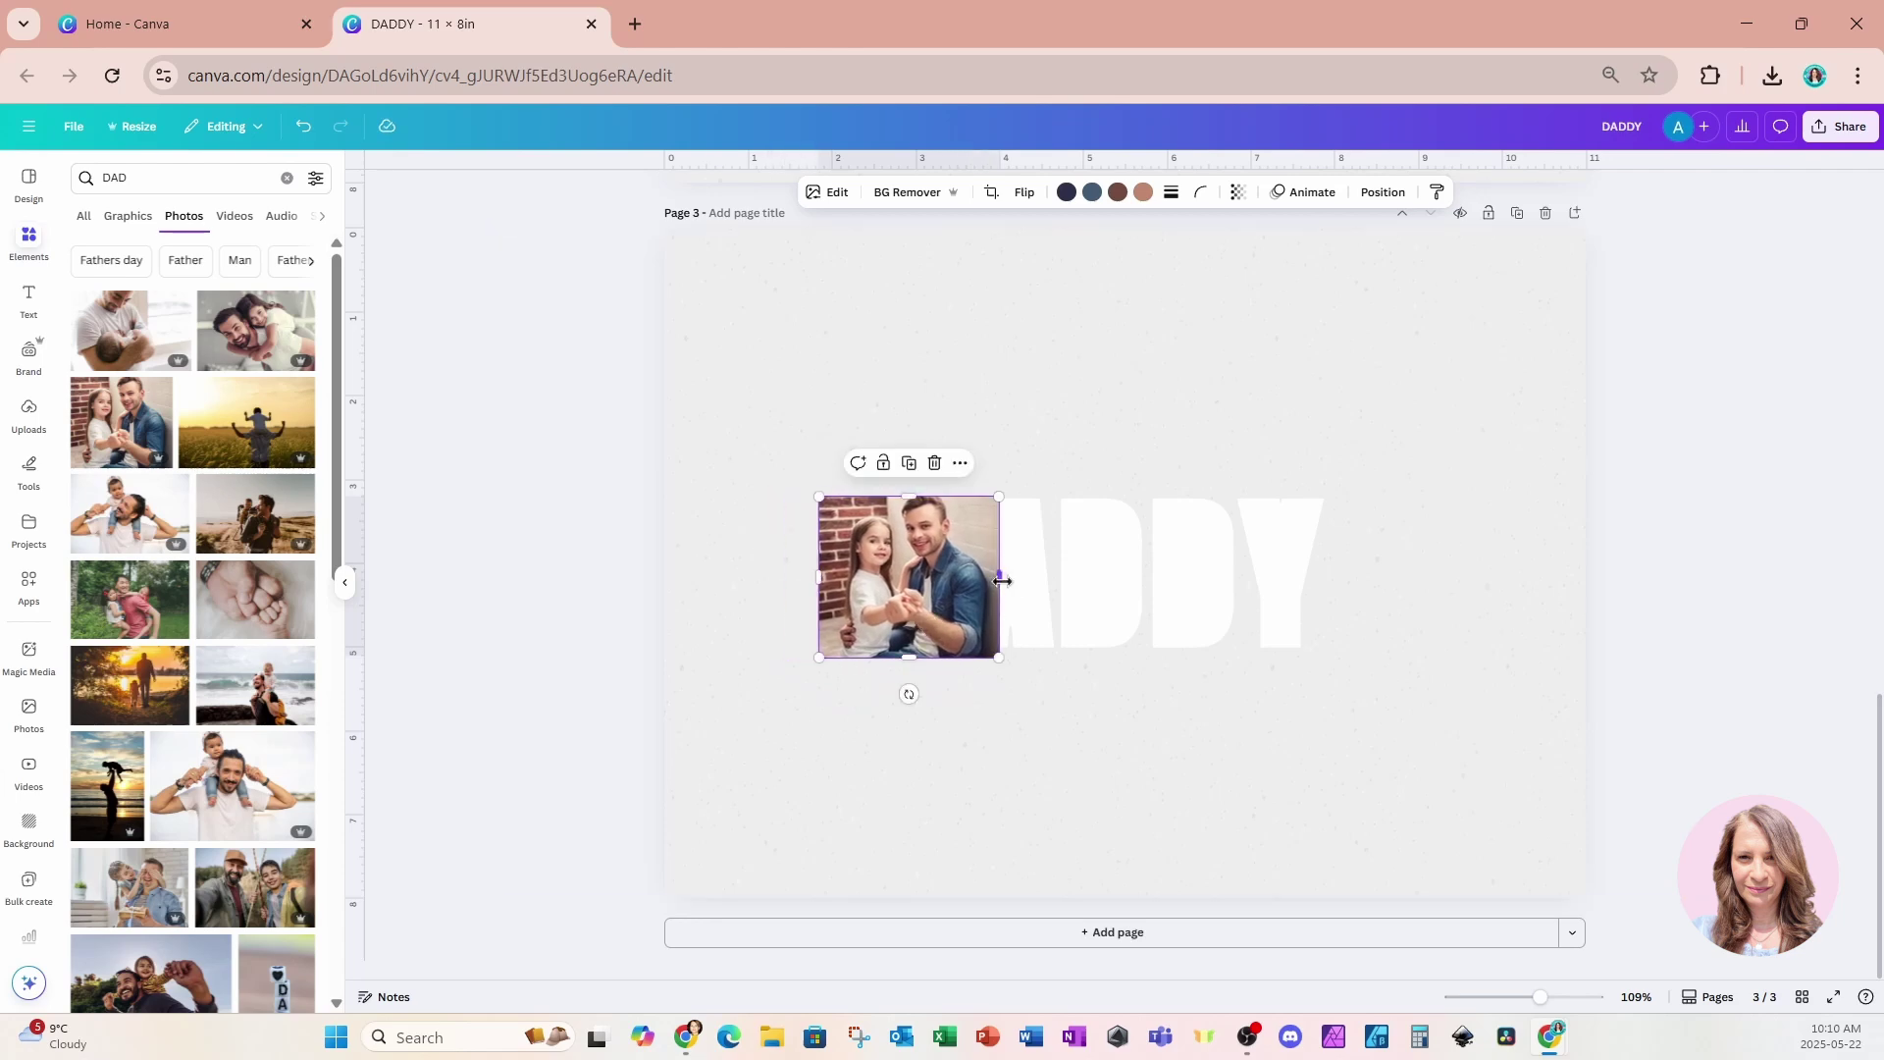
left_click_drag(1001, 577, 958, 581)
left_click_drag(820, 581, 837, 580)
Add the field photo and the green-field family photo as narrow strips beside it
left_click_drag(256, 513, 1032, 574)
left_click_drag(855, 564, 970, 565)
left_click_drag(1125, 564, 971, 564)
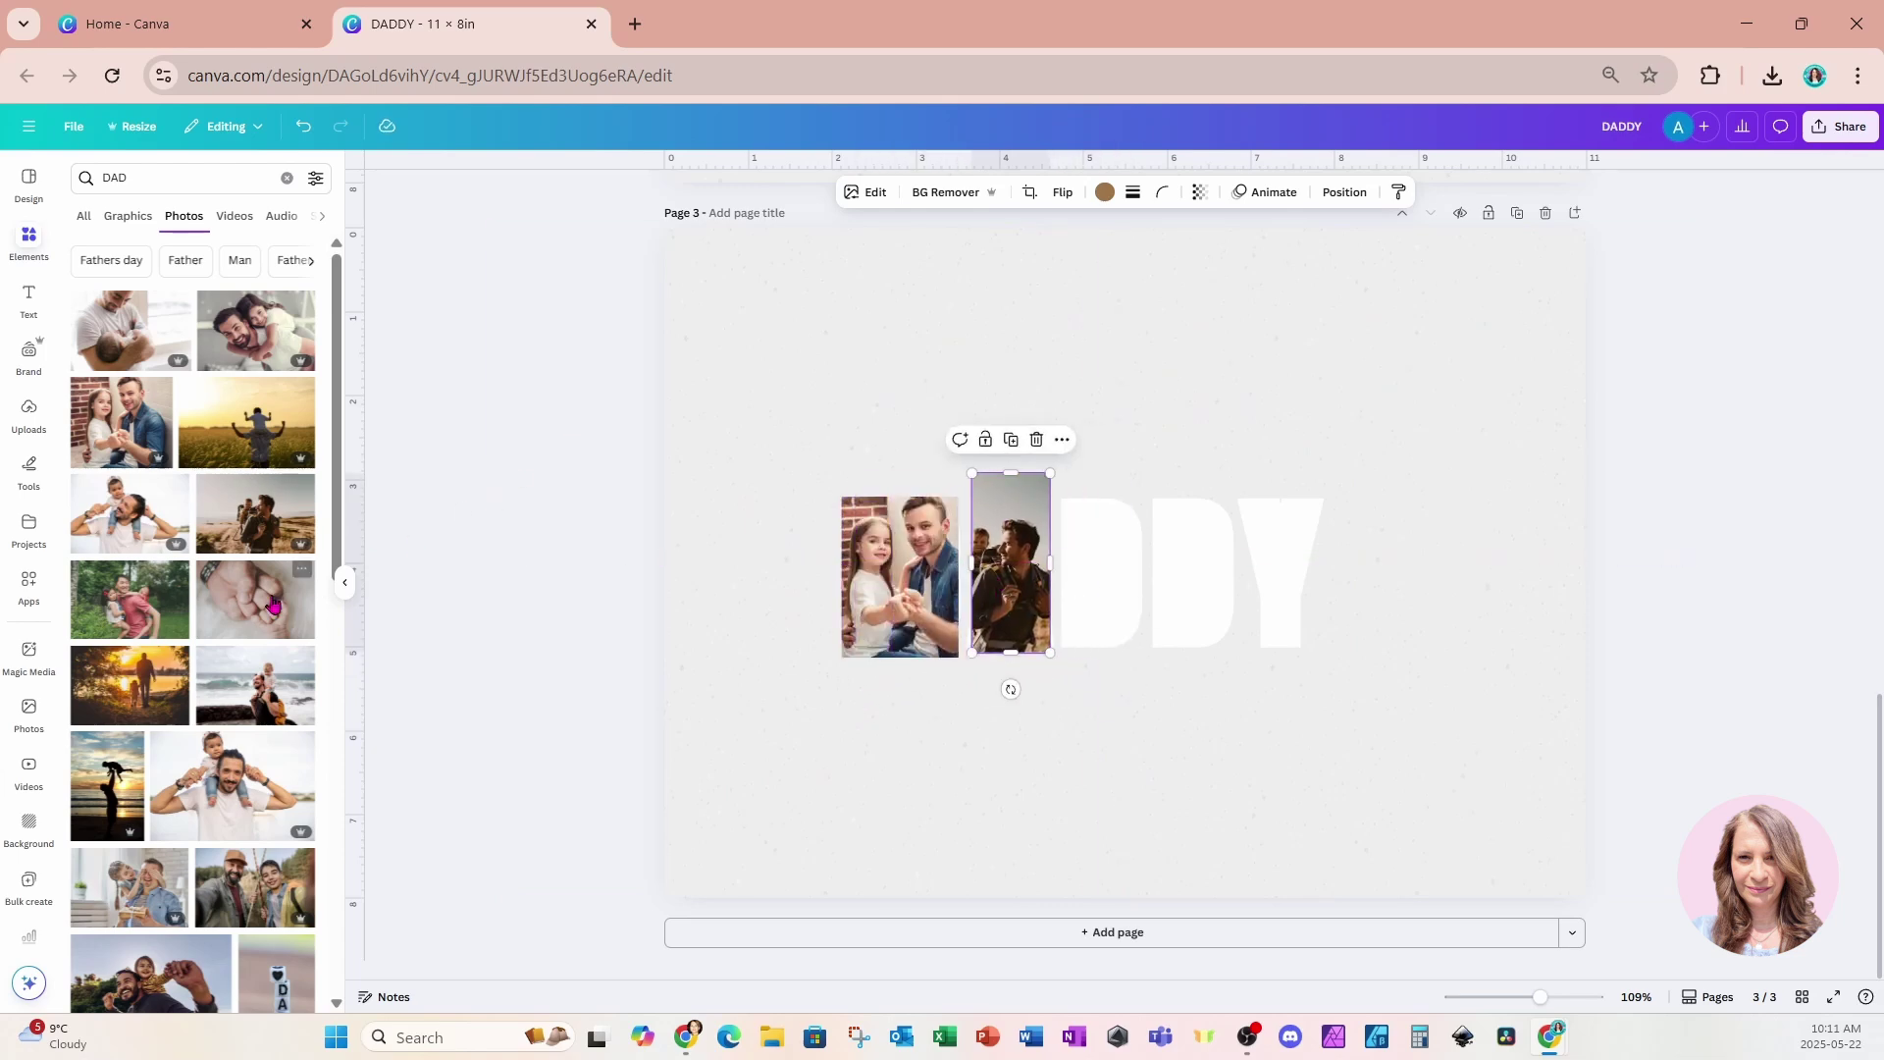
left_click_drag(131, 617, 1097, 600)
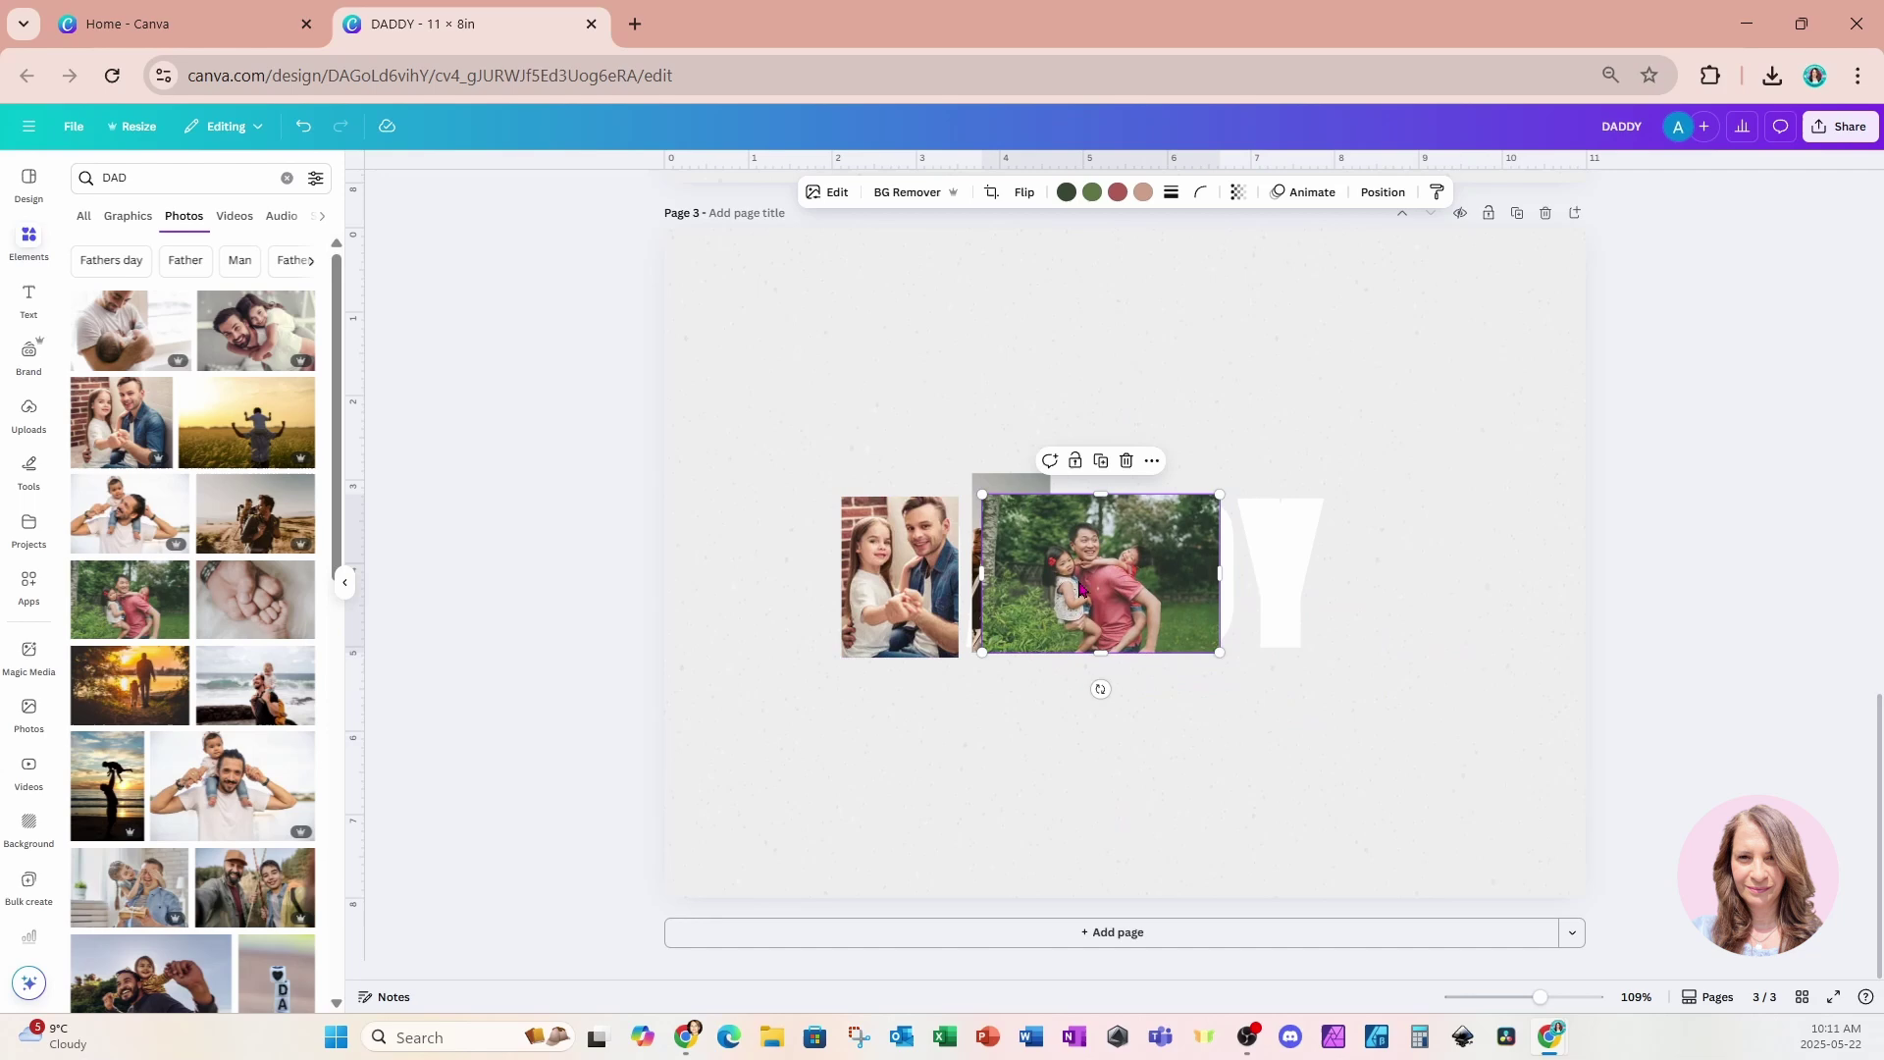
left_click_drag(977, 572, 1055, 571)
left_click_drag(1220, 573, 1135, 573)
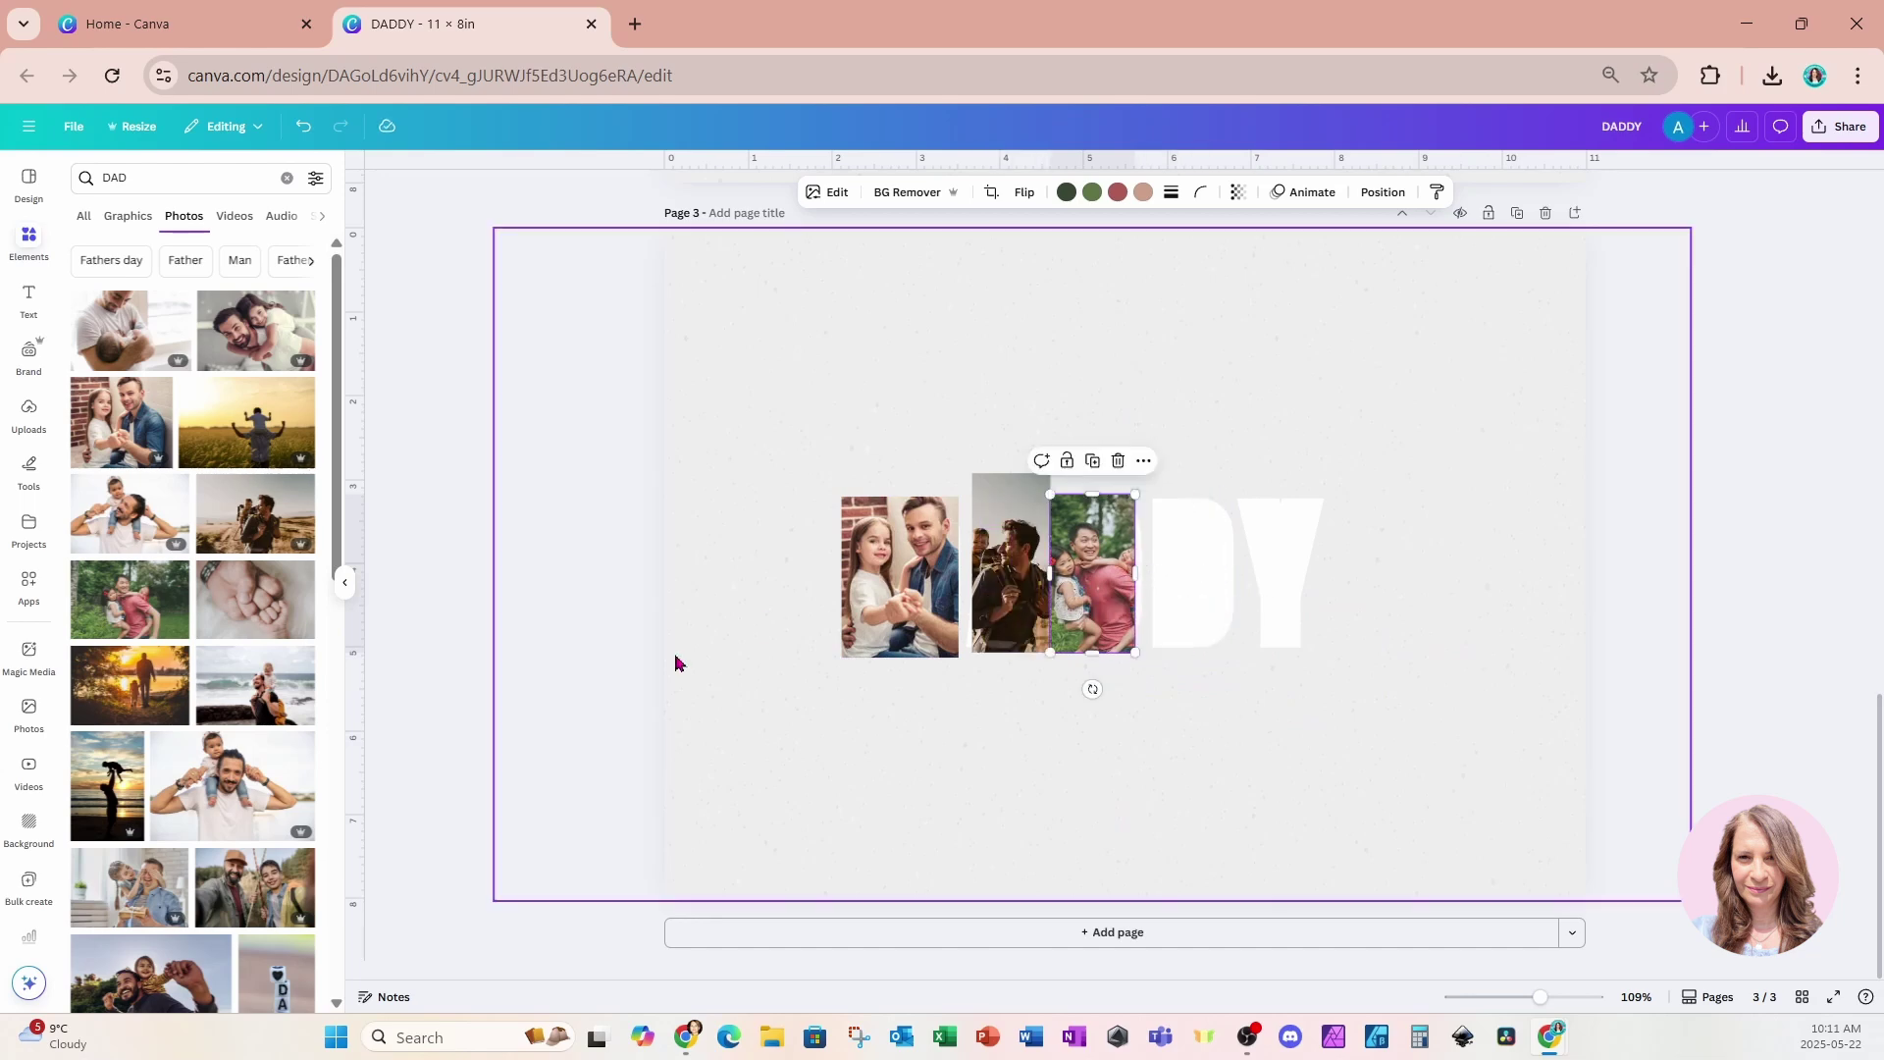
Add the shoulders photo and the beach photo as strips, the beach shot covering the Y
left_click(232, 785)
left_click_drag(1518, 313, 900, 714)
left_click_drag(816, 771, 1194, 651)
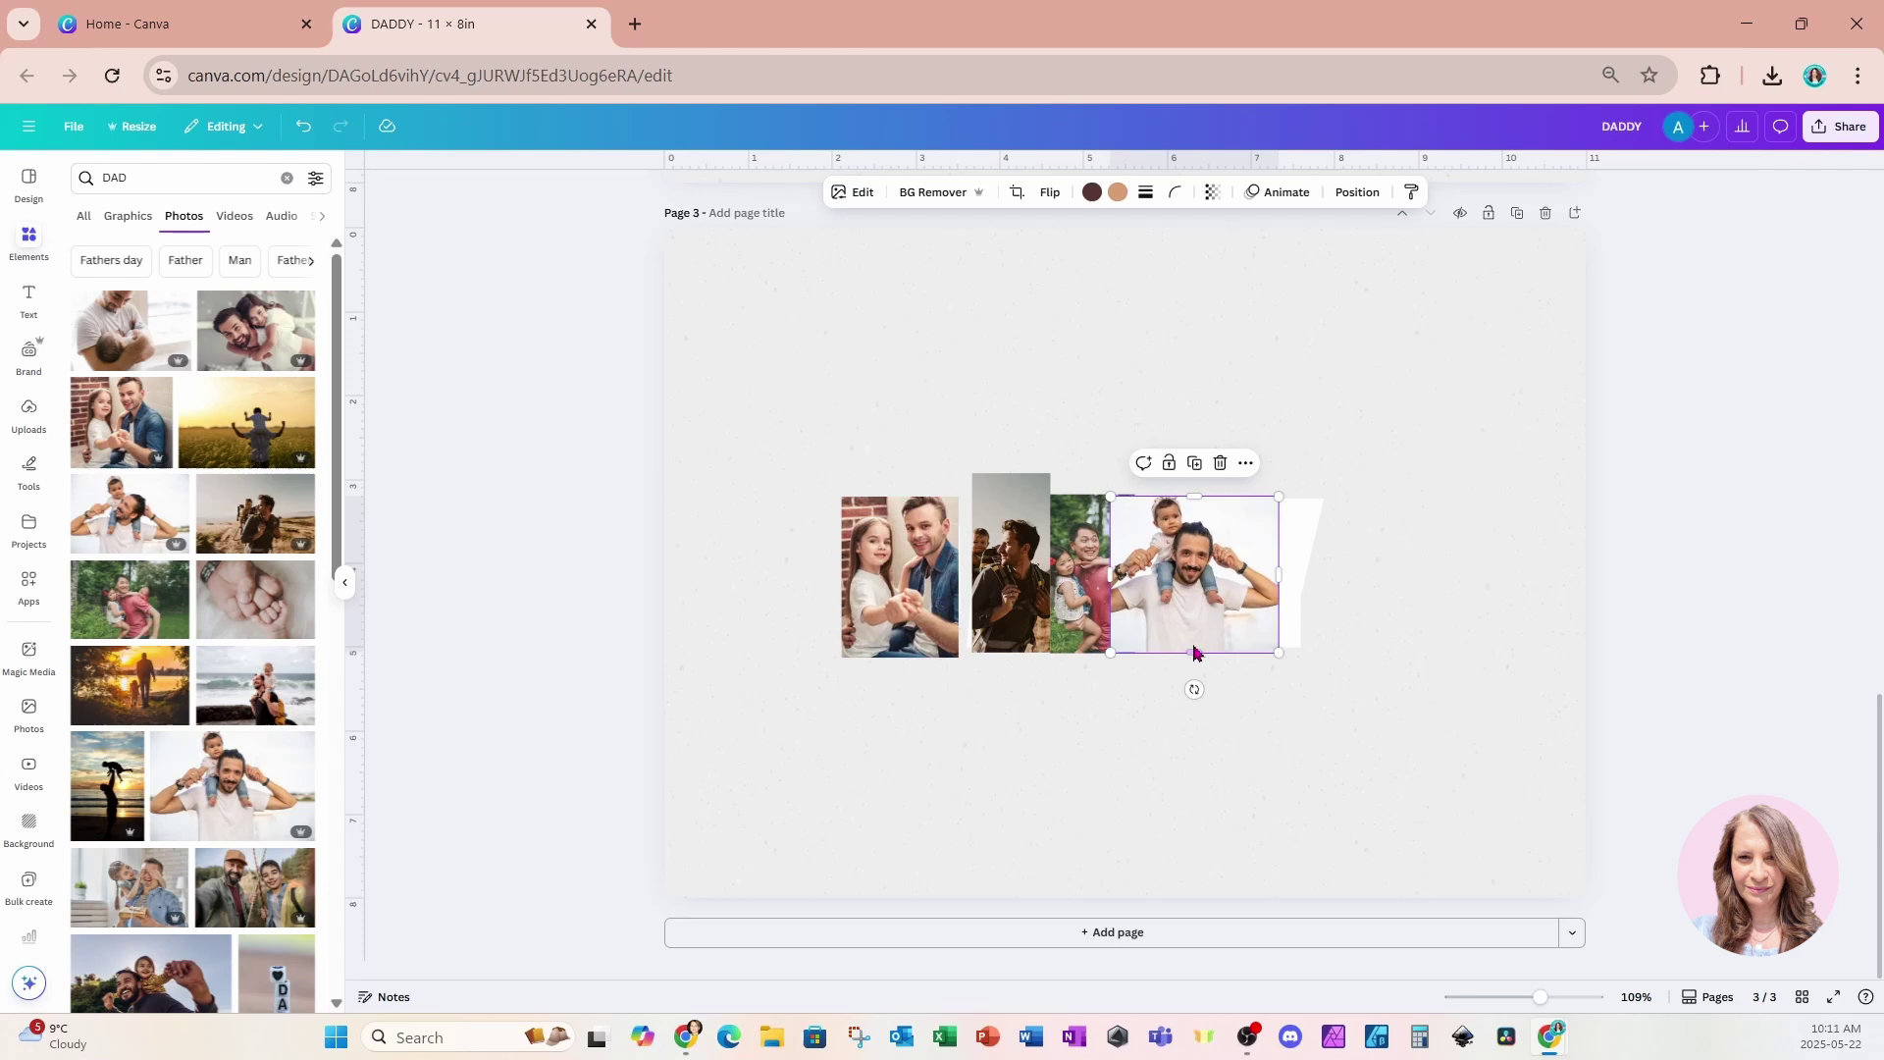
left_click_drag(1278, 574, 1243, 575)
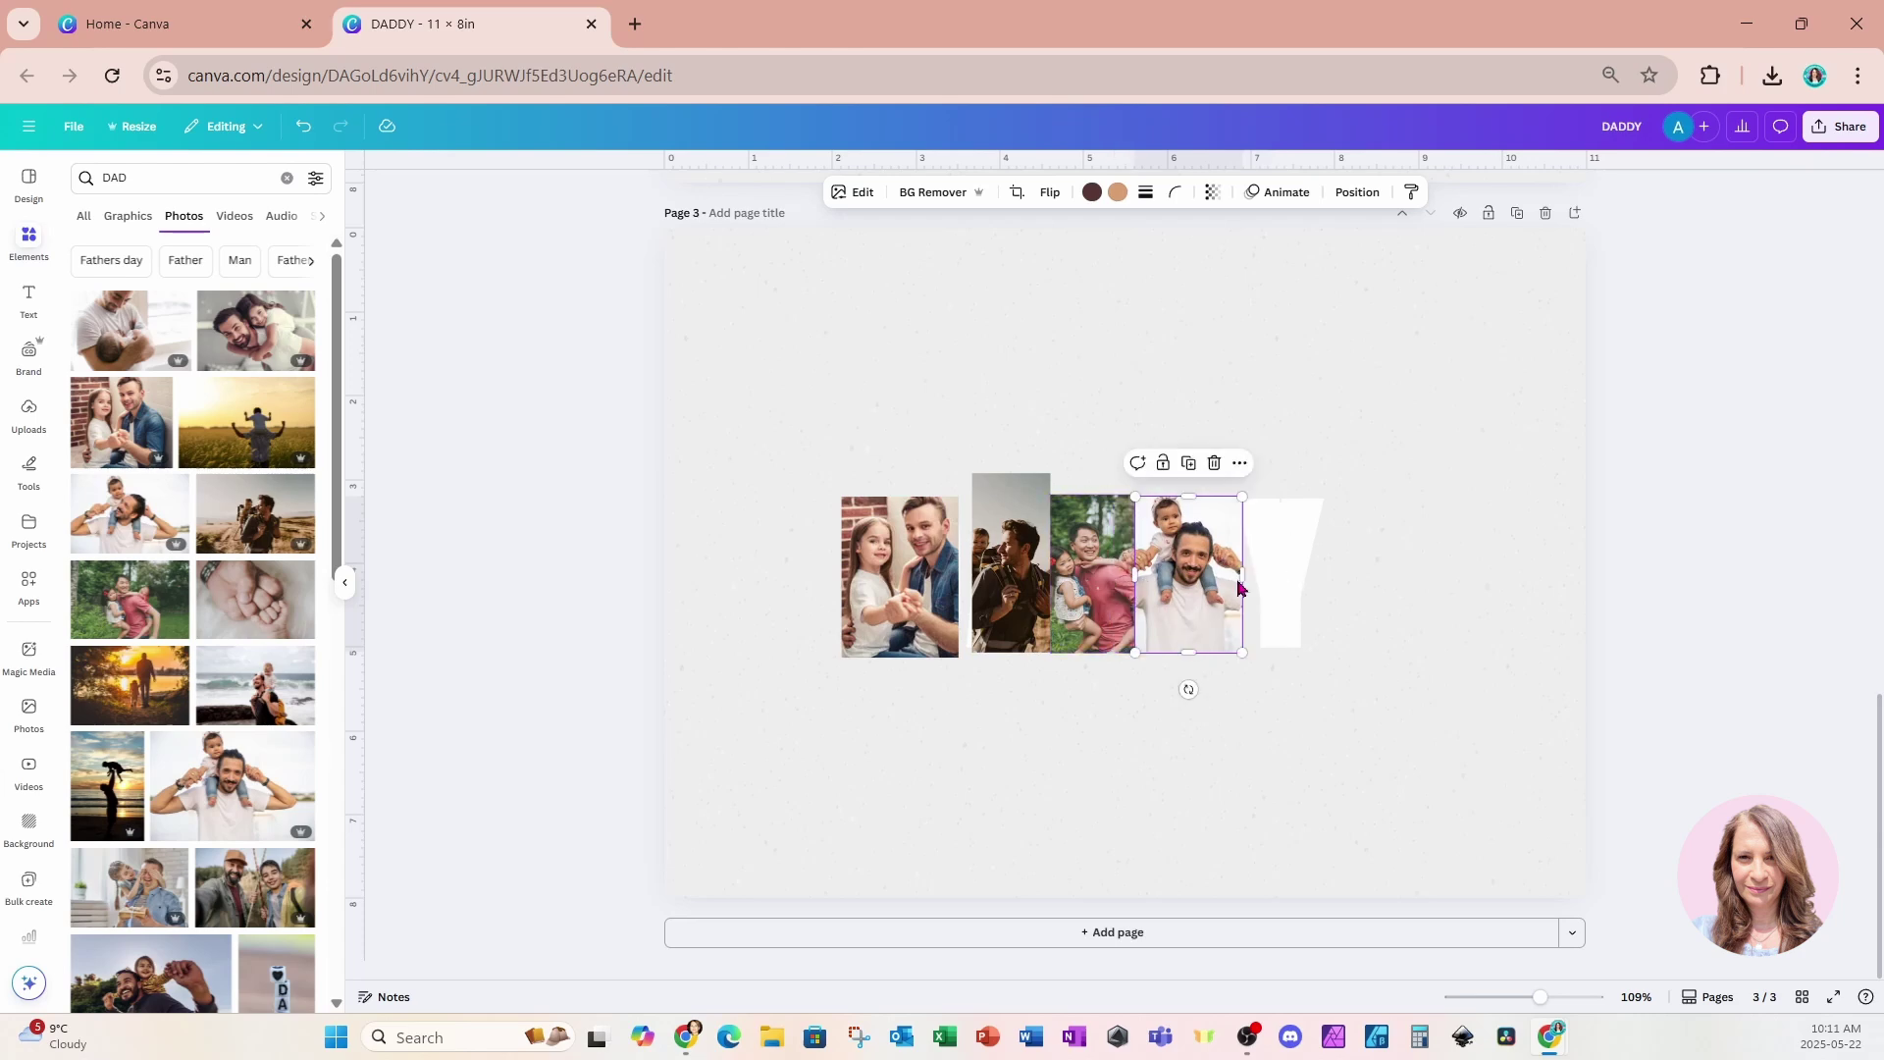
left_click_drag(1242, 573, 1235, 574)
left_click(252, 699)
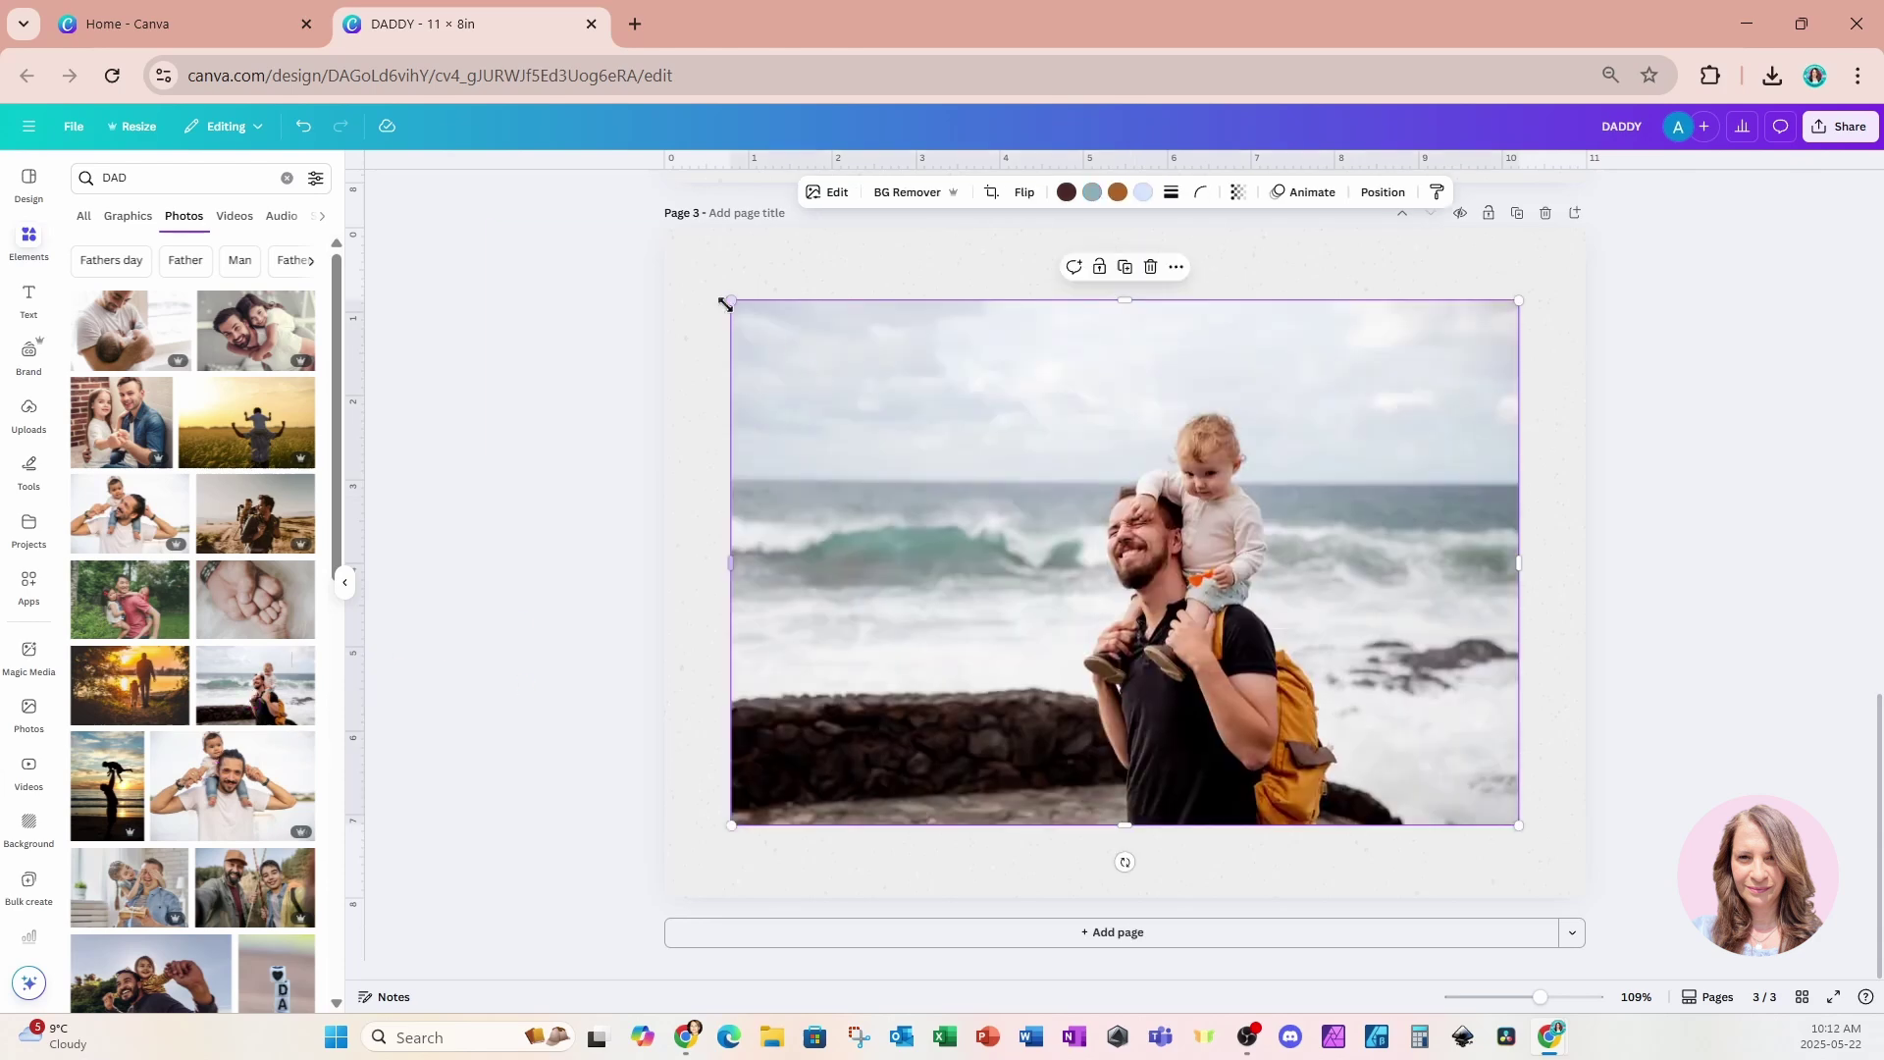
left_click_drag(724, 299, 1281, 661)
left_click_drag(1281, 741, 1376, 743)
left_click_drag(1516, 756, 1309, 610)
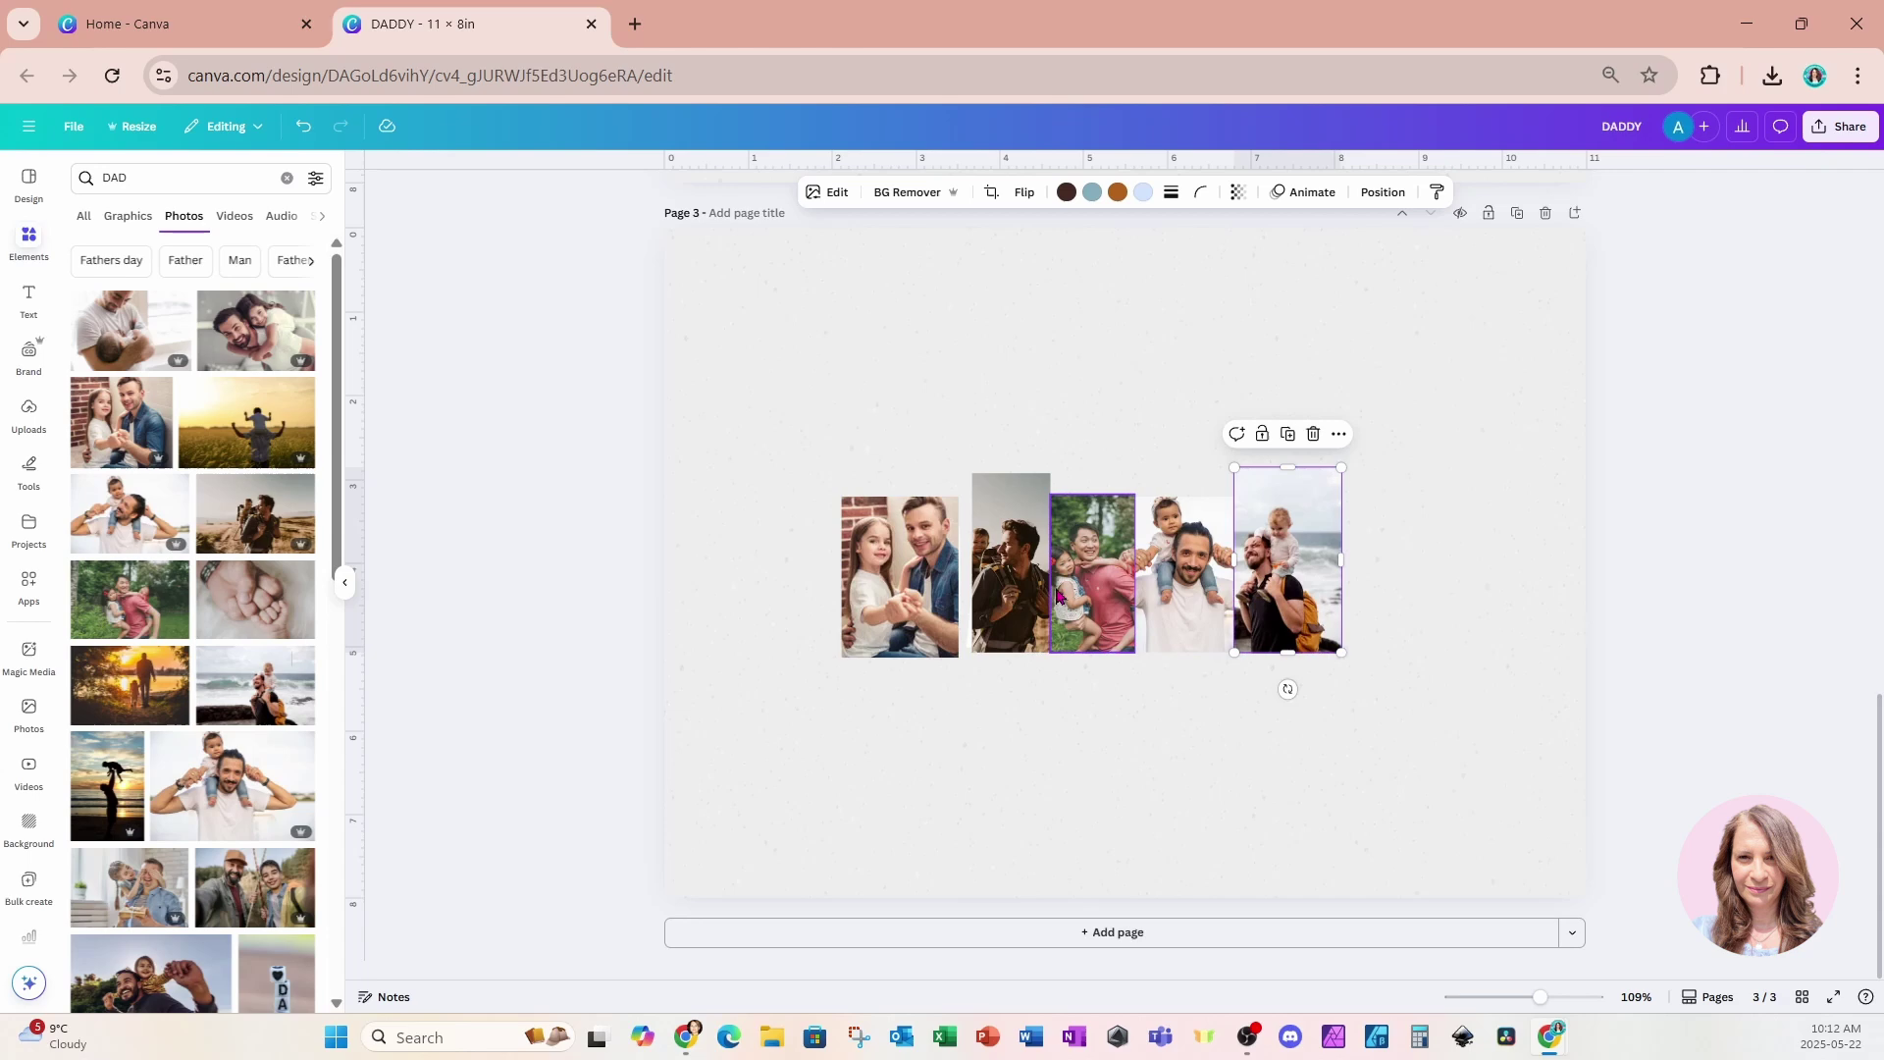
left_click(1486, 309)
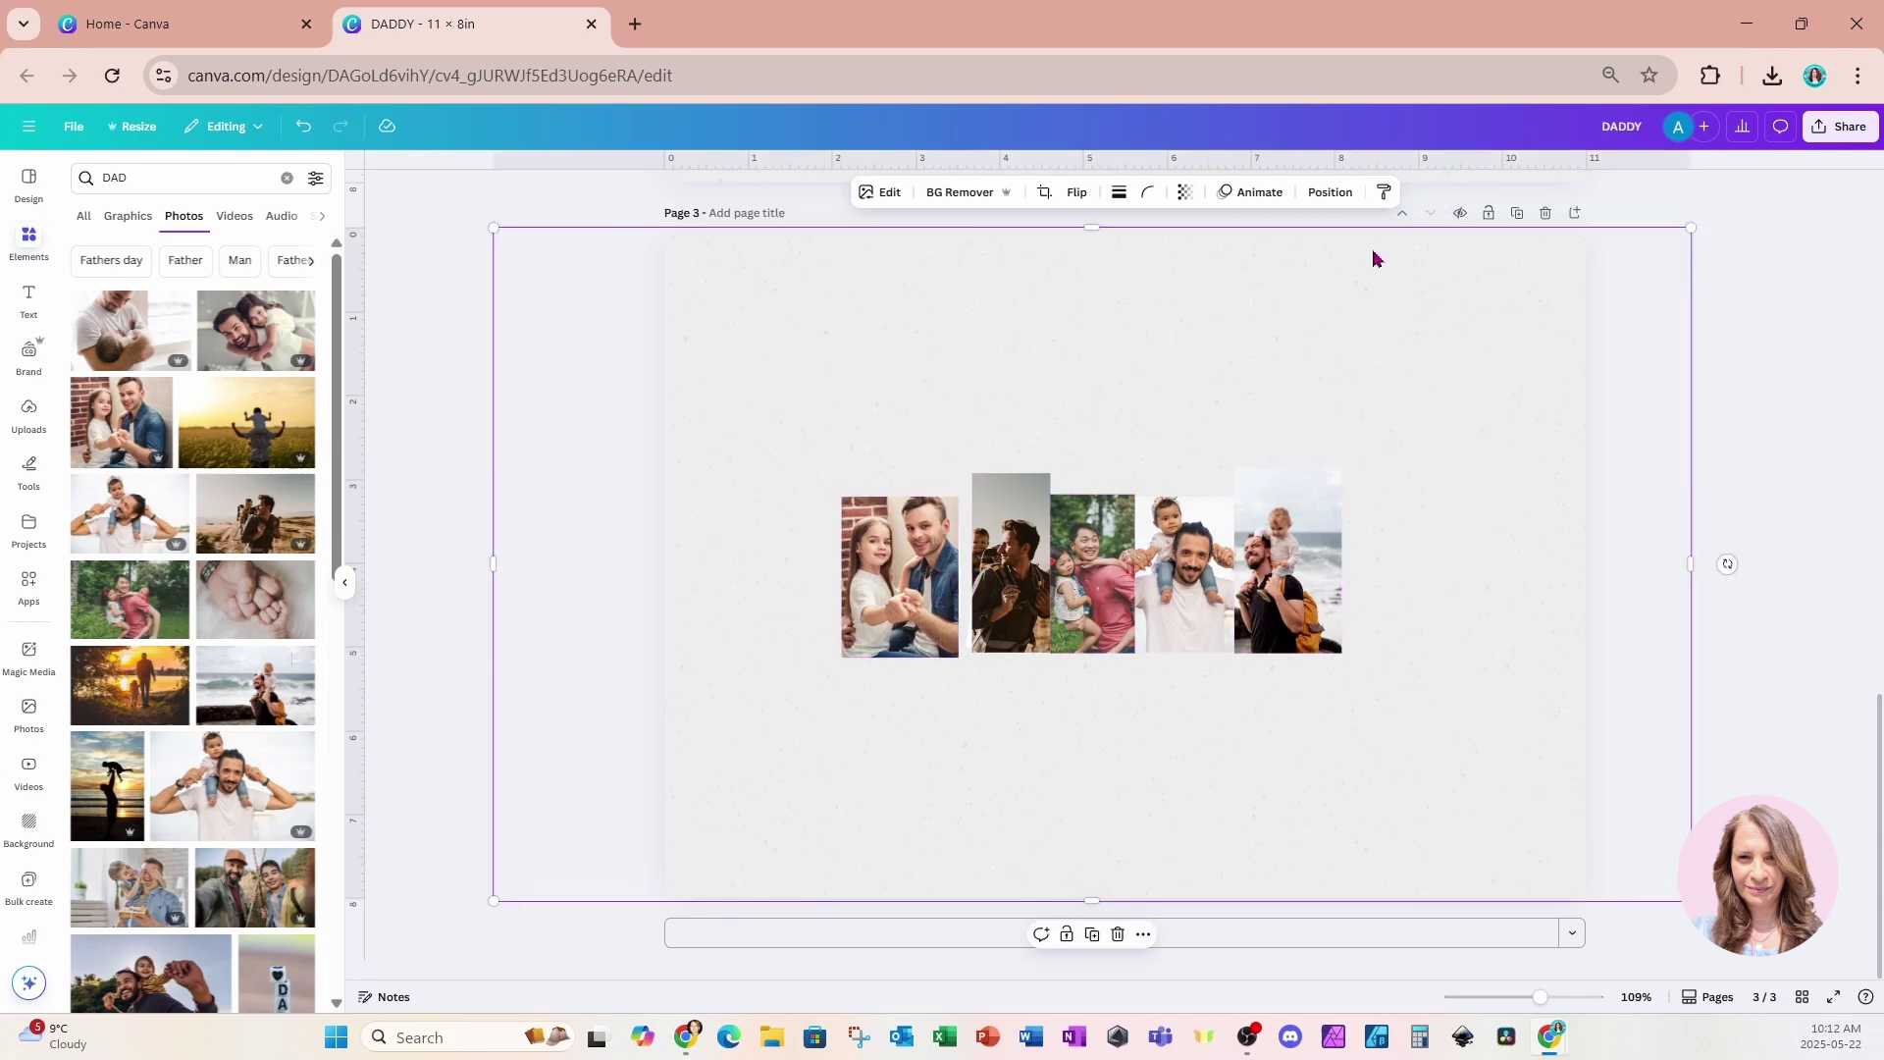
Move the DADDY cutout to the top layer and shift the first-D and middle-D photos right
left_click(1330, 192)
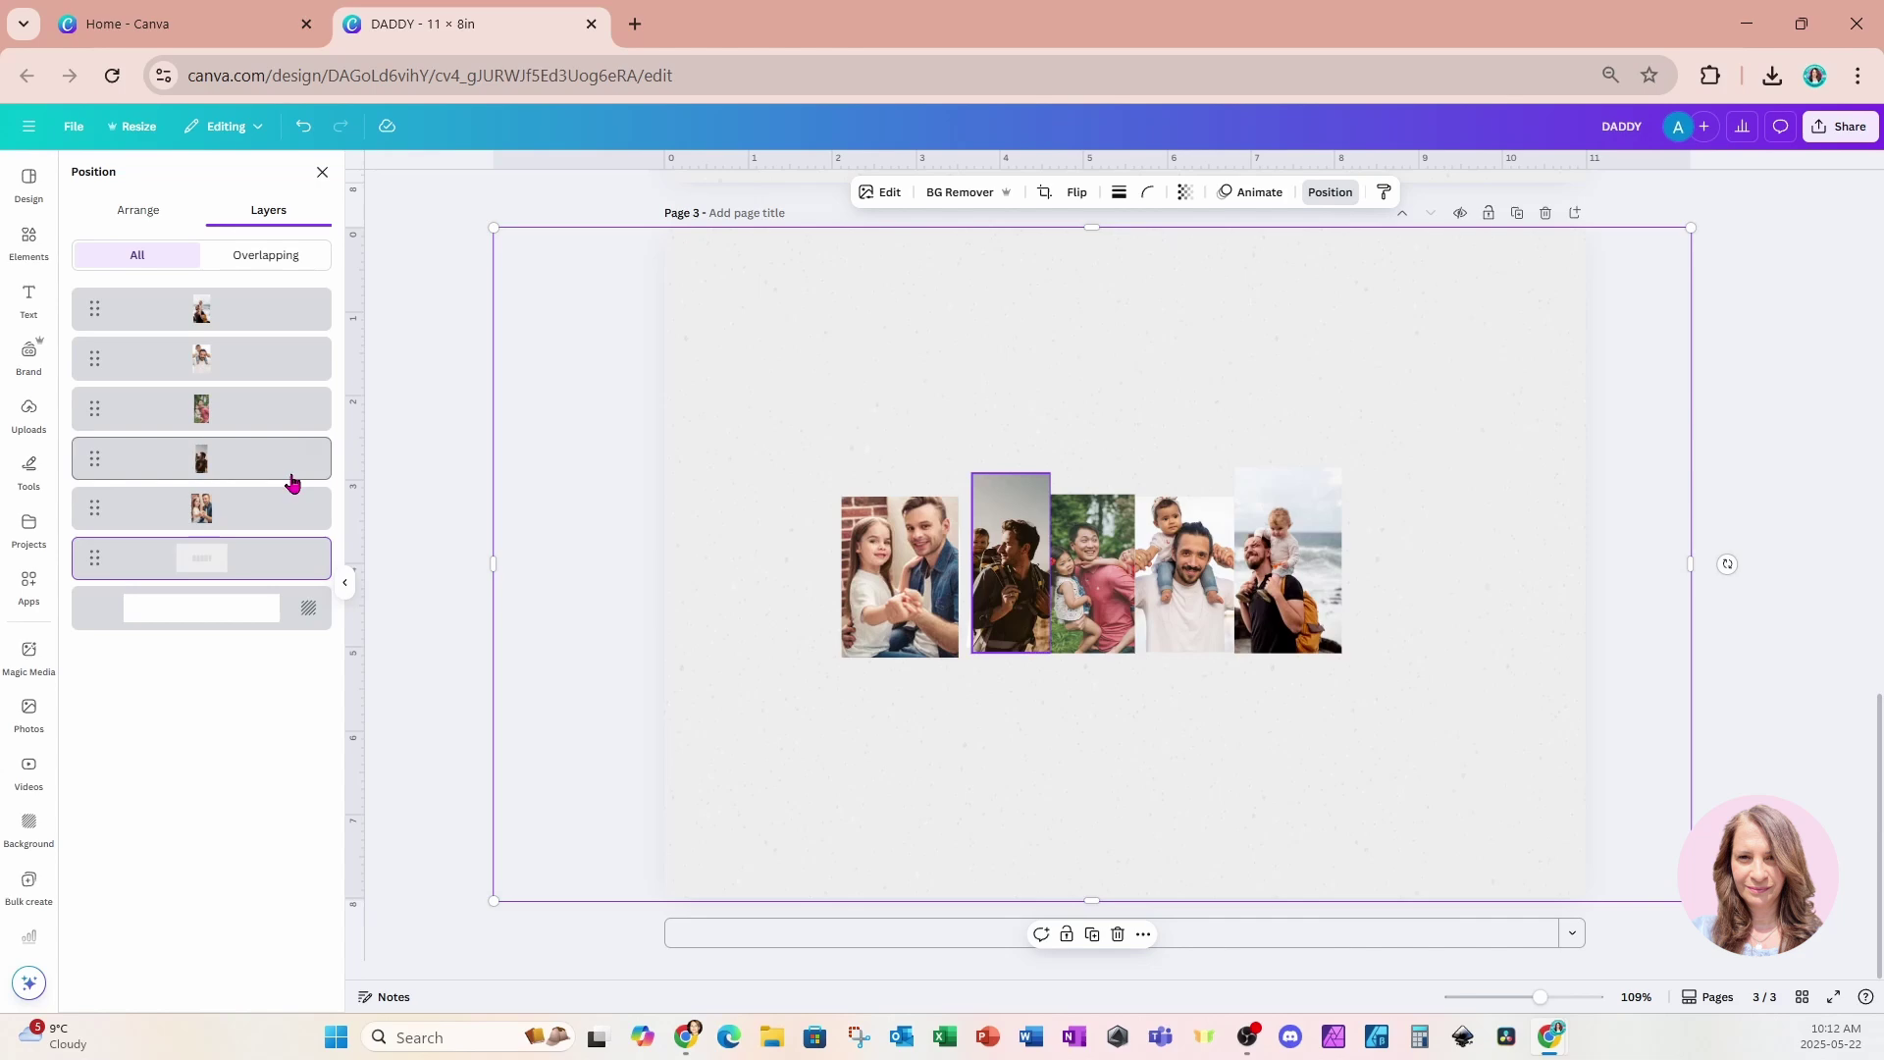
left_click_drag(254, 559, 281, 304)
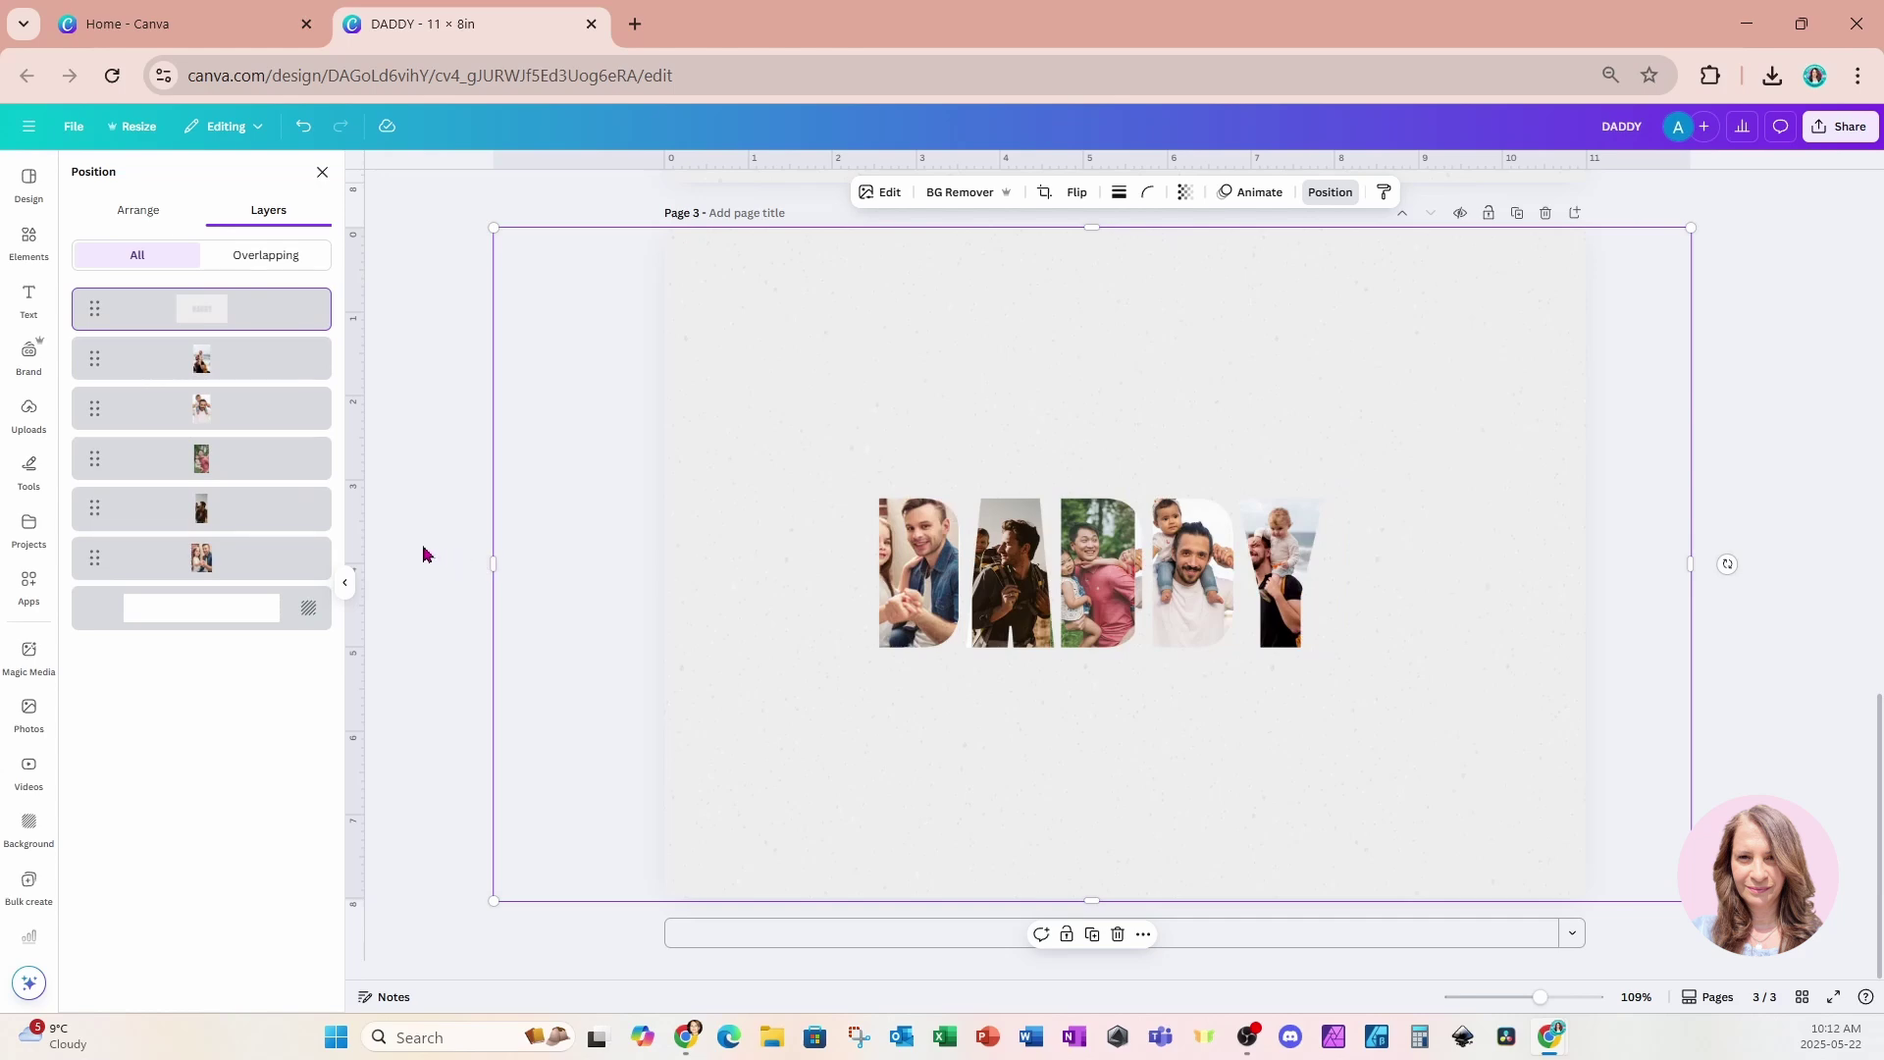
left_click(294, 556)
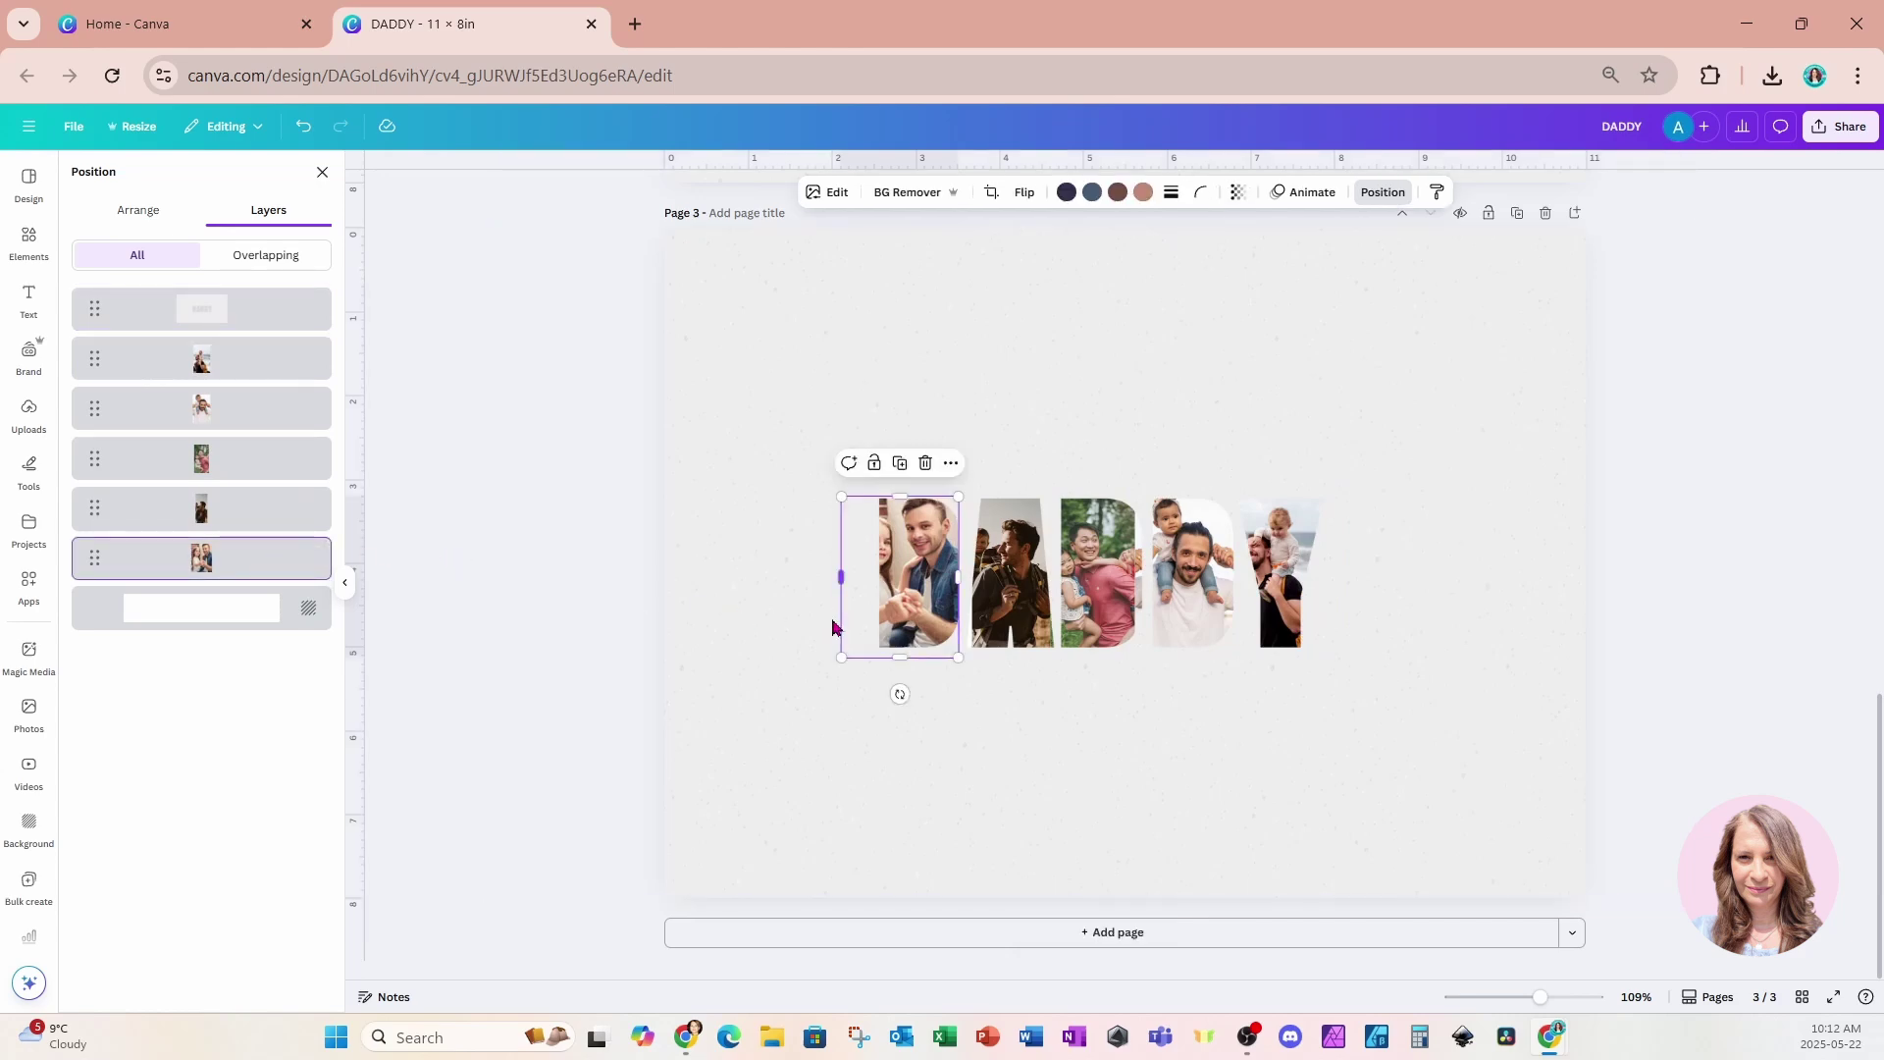
left_click_drag(854, 616, 863, 612)
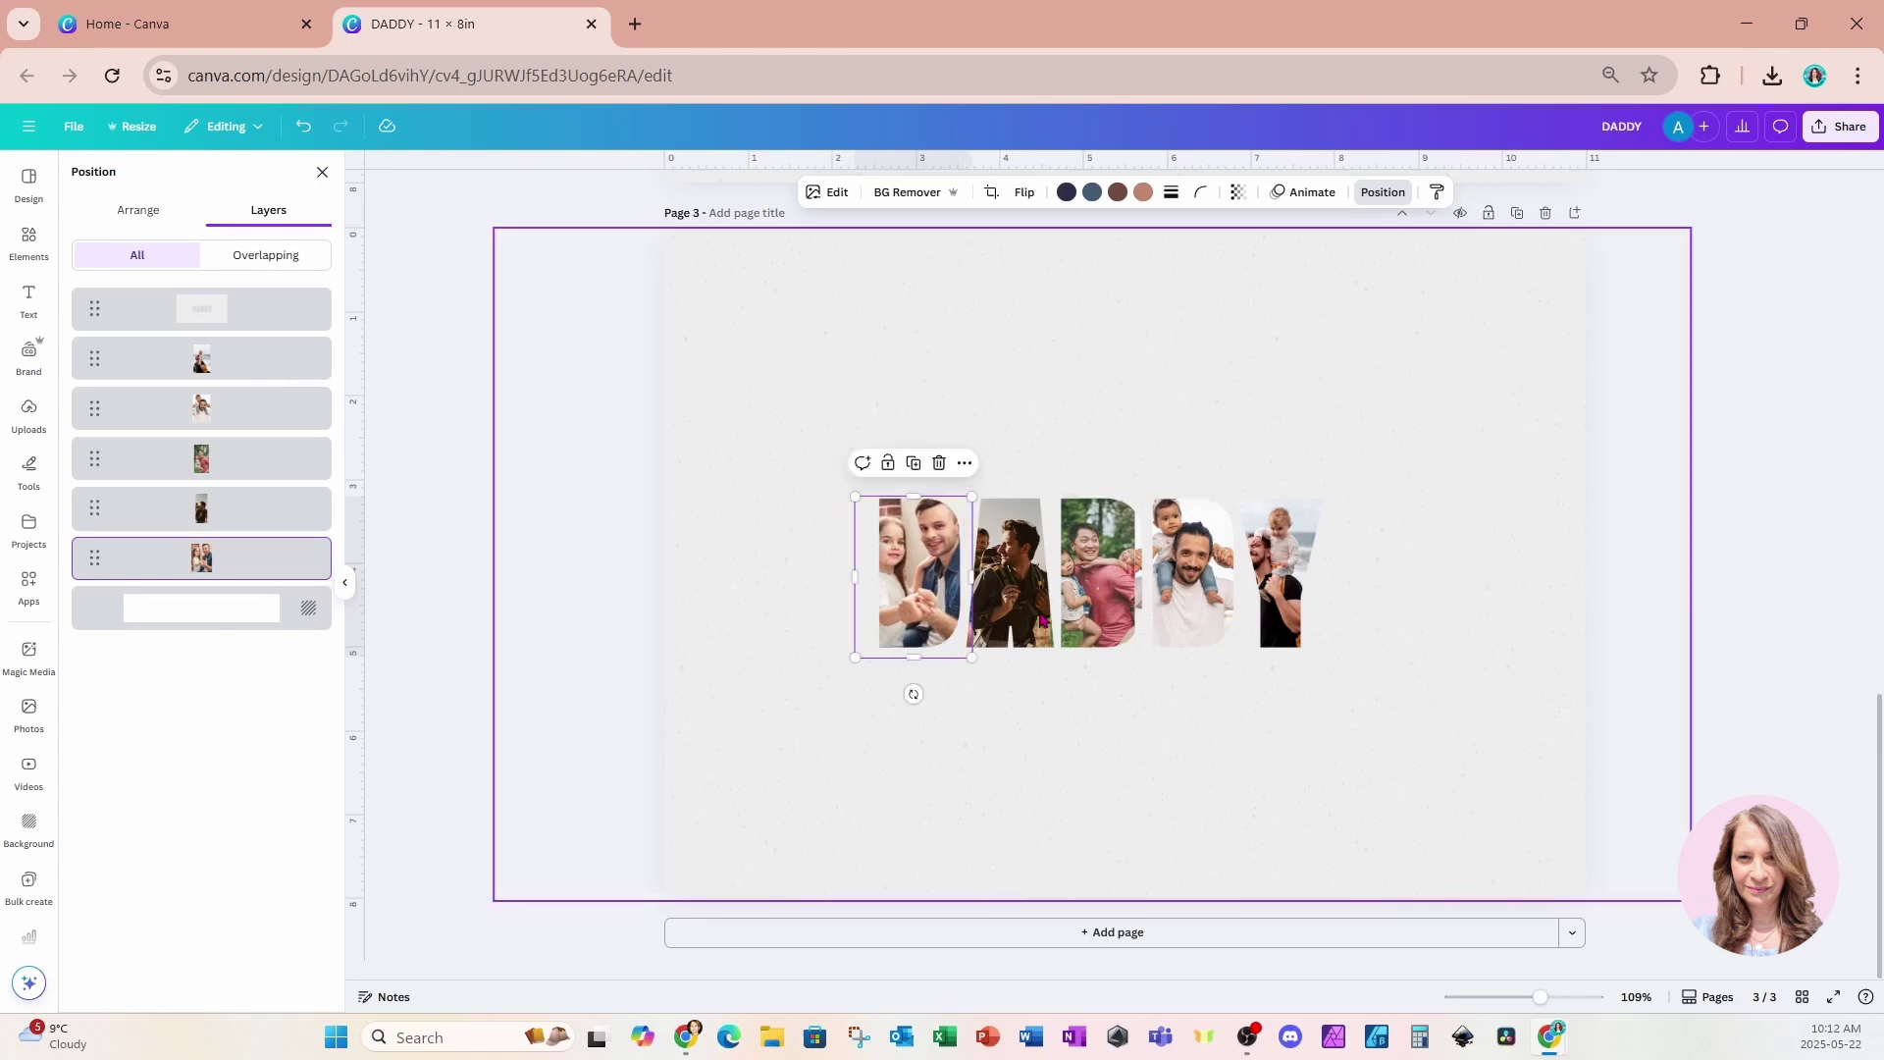
left_click(253, 461)
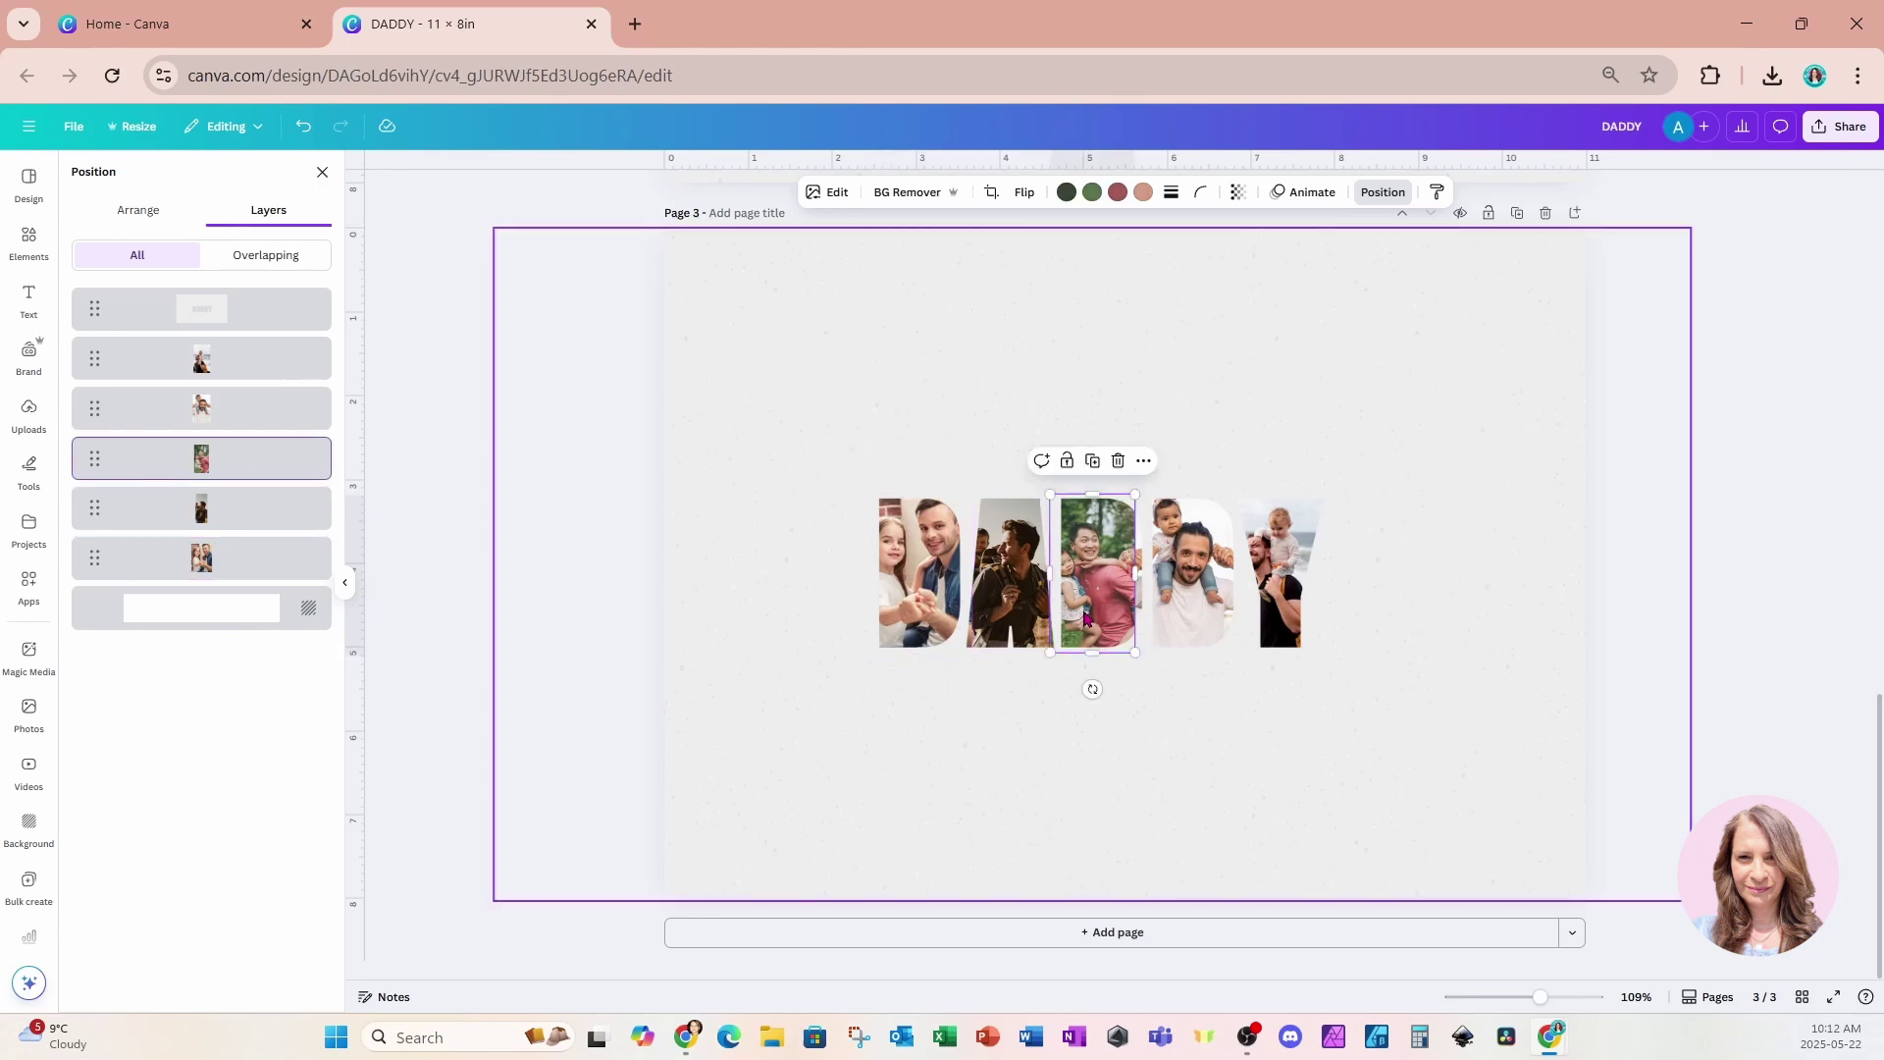
left_click_drag(1085, 616, 1135, 577)
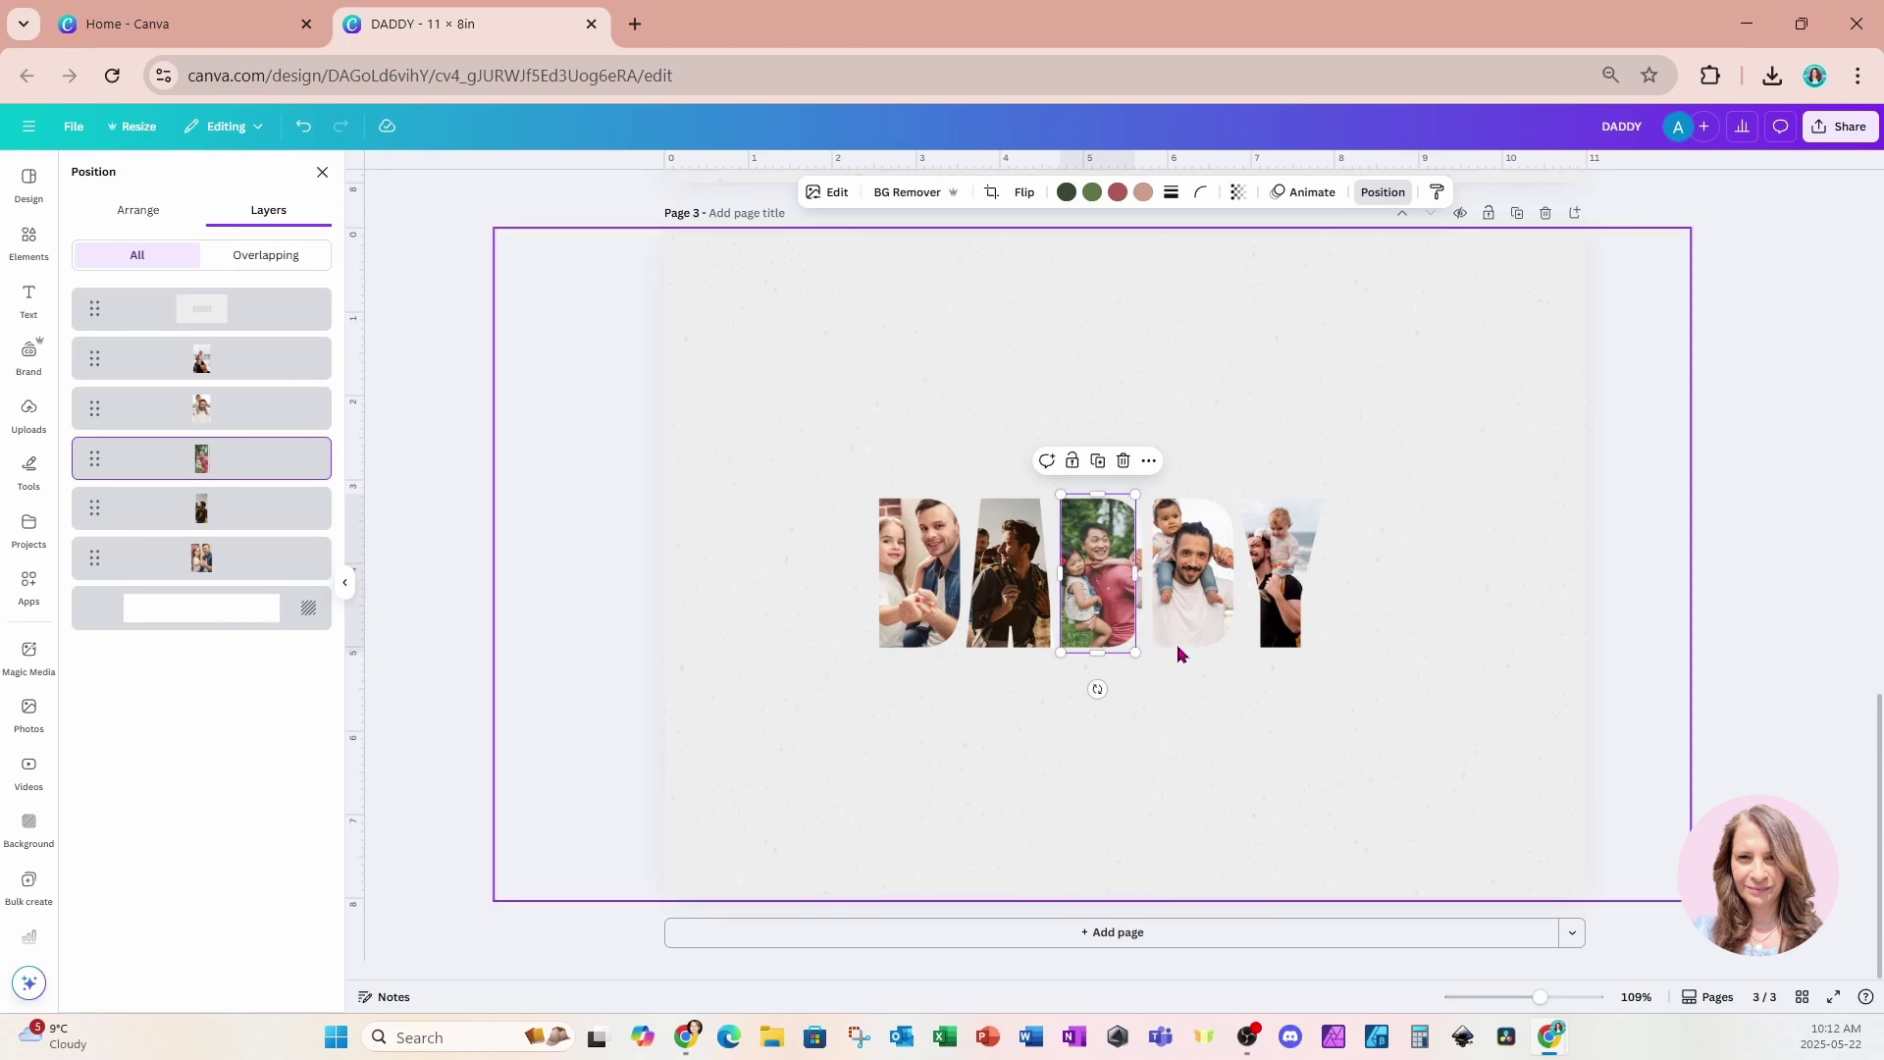
Adjust the photos behind the last D and the Y to fill their letters
left_click(222, 416)
left_click_drag(1135, 585, 1145, 585)
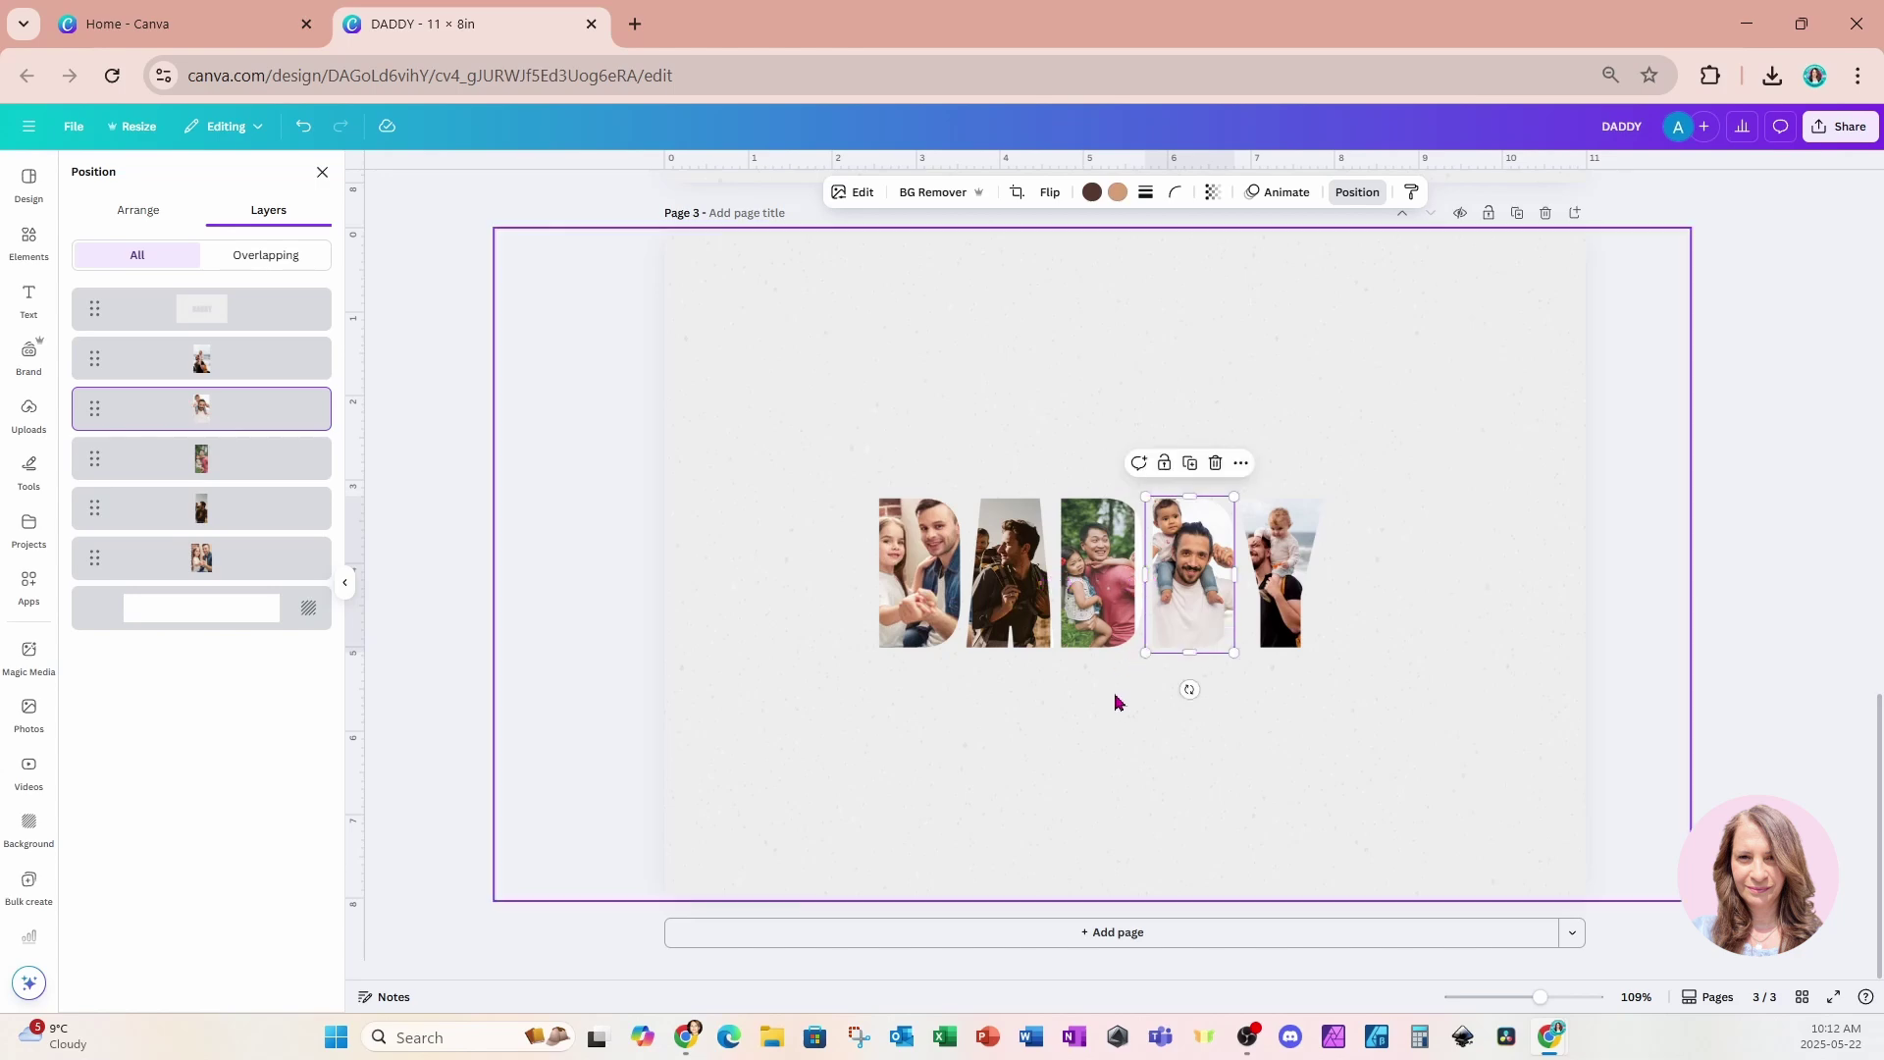
left_click(218, 361)
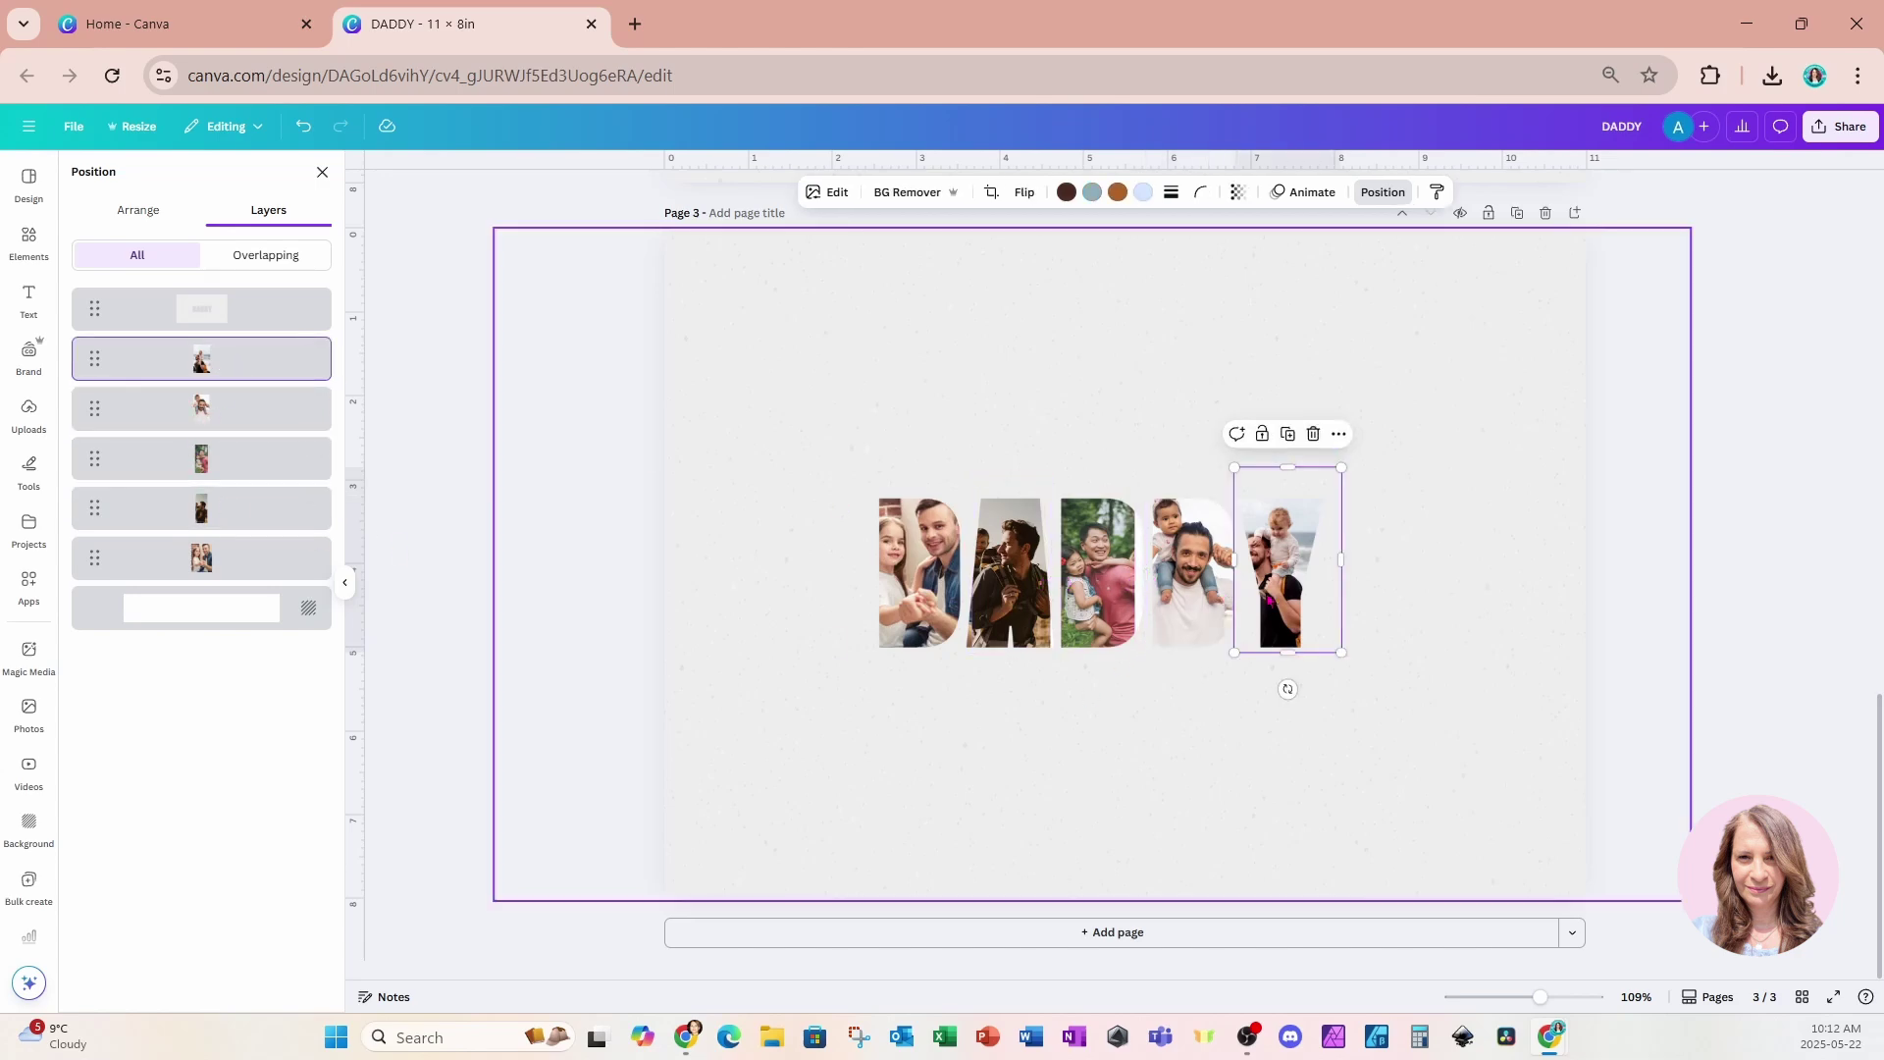
left_click_drag(1263, 592, 1237, 562)
left_click(1165, 746)
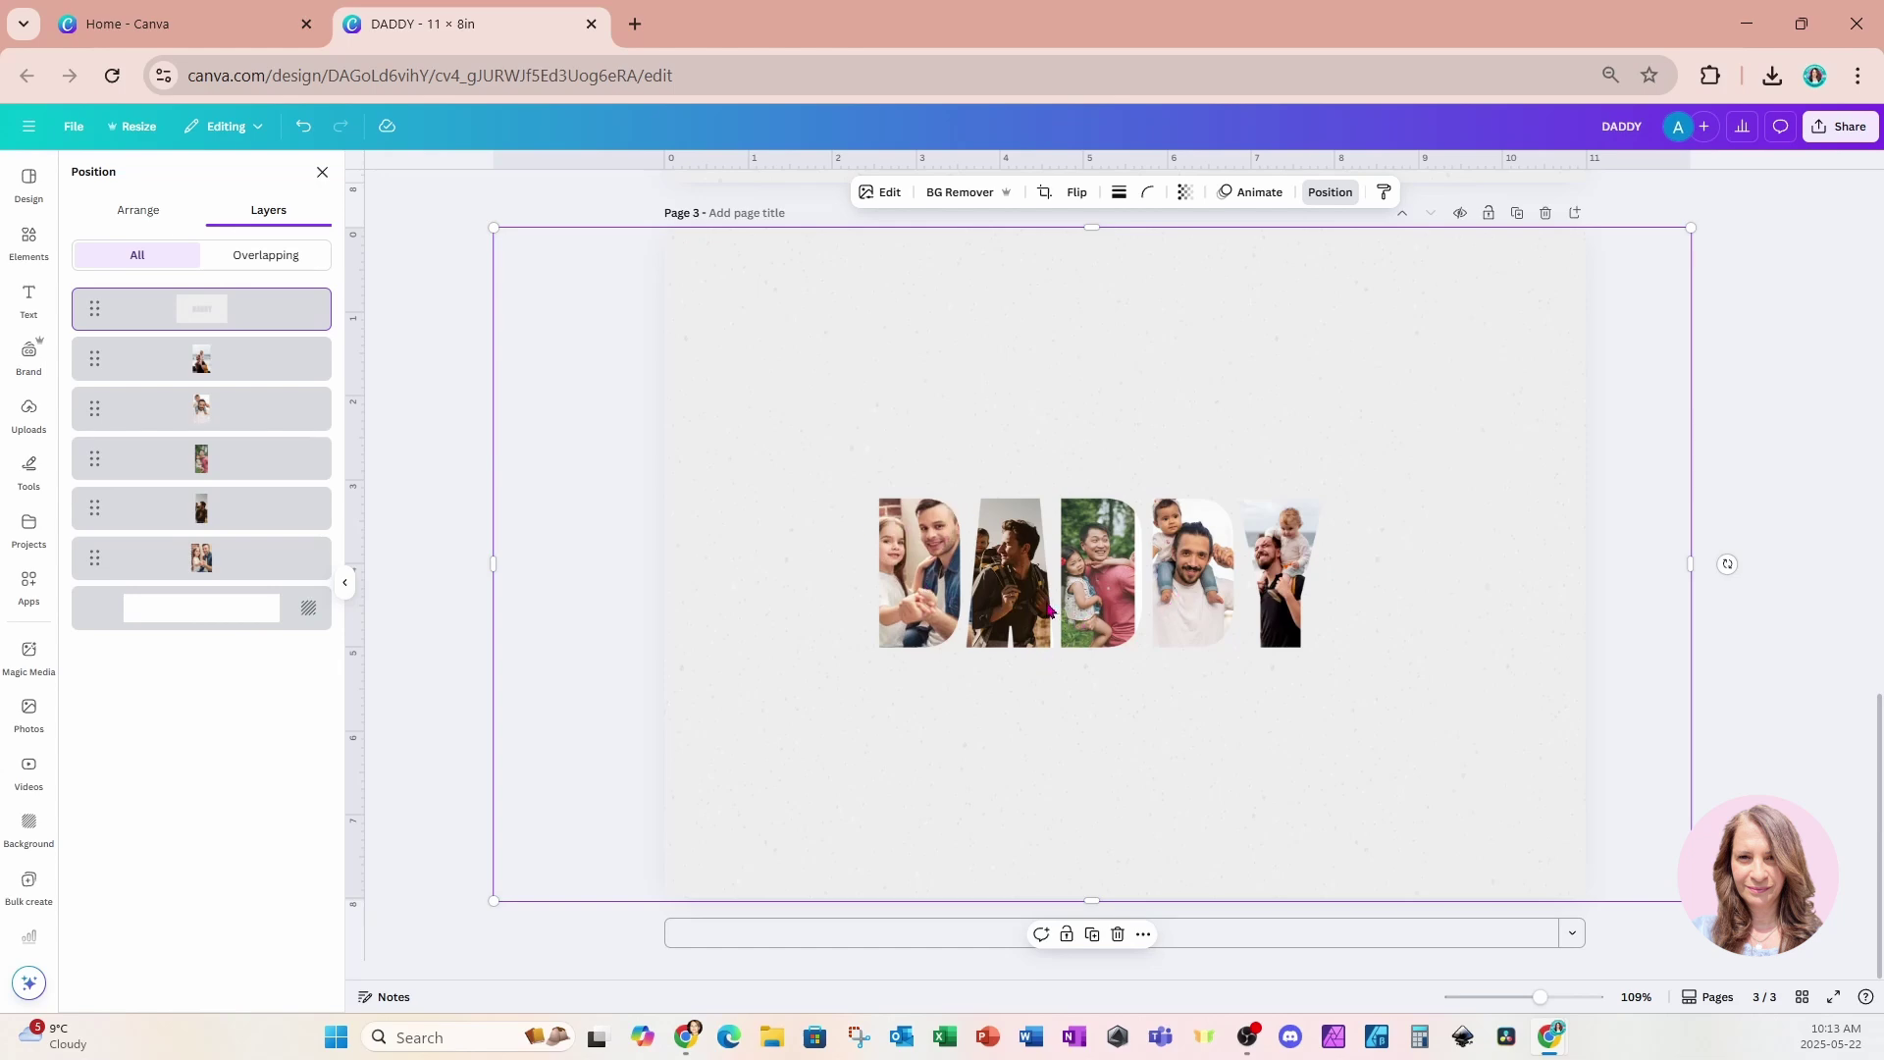
Give the DADDY cutout a black Outline shadow at size 10 and enlarge it slightly
left_click(884, 202)
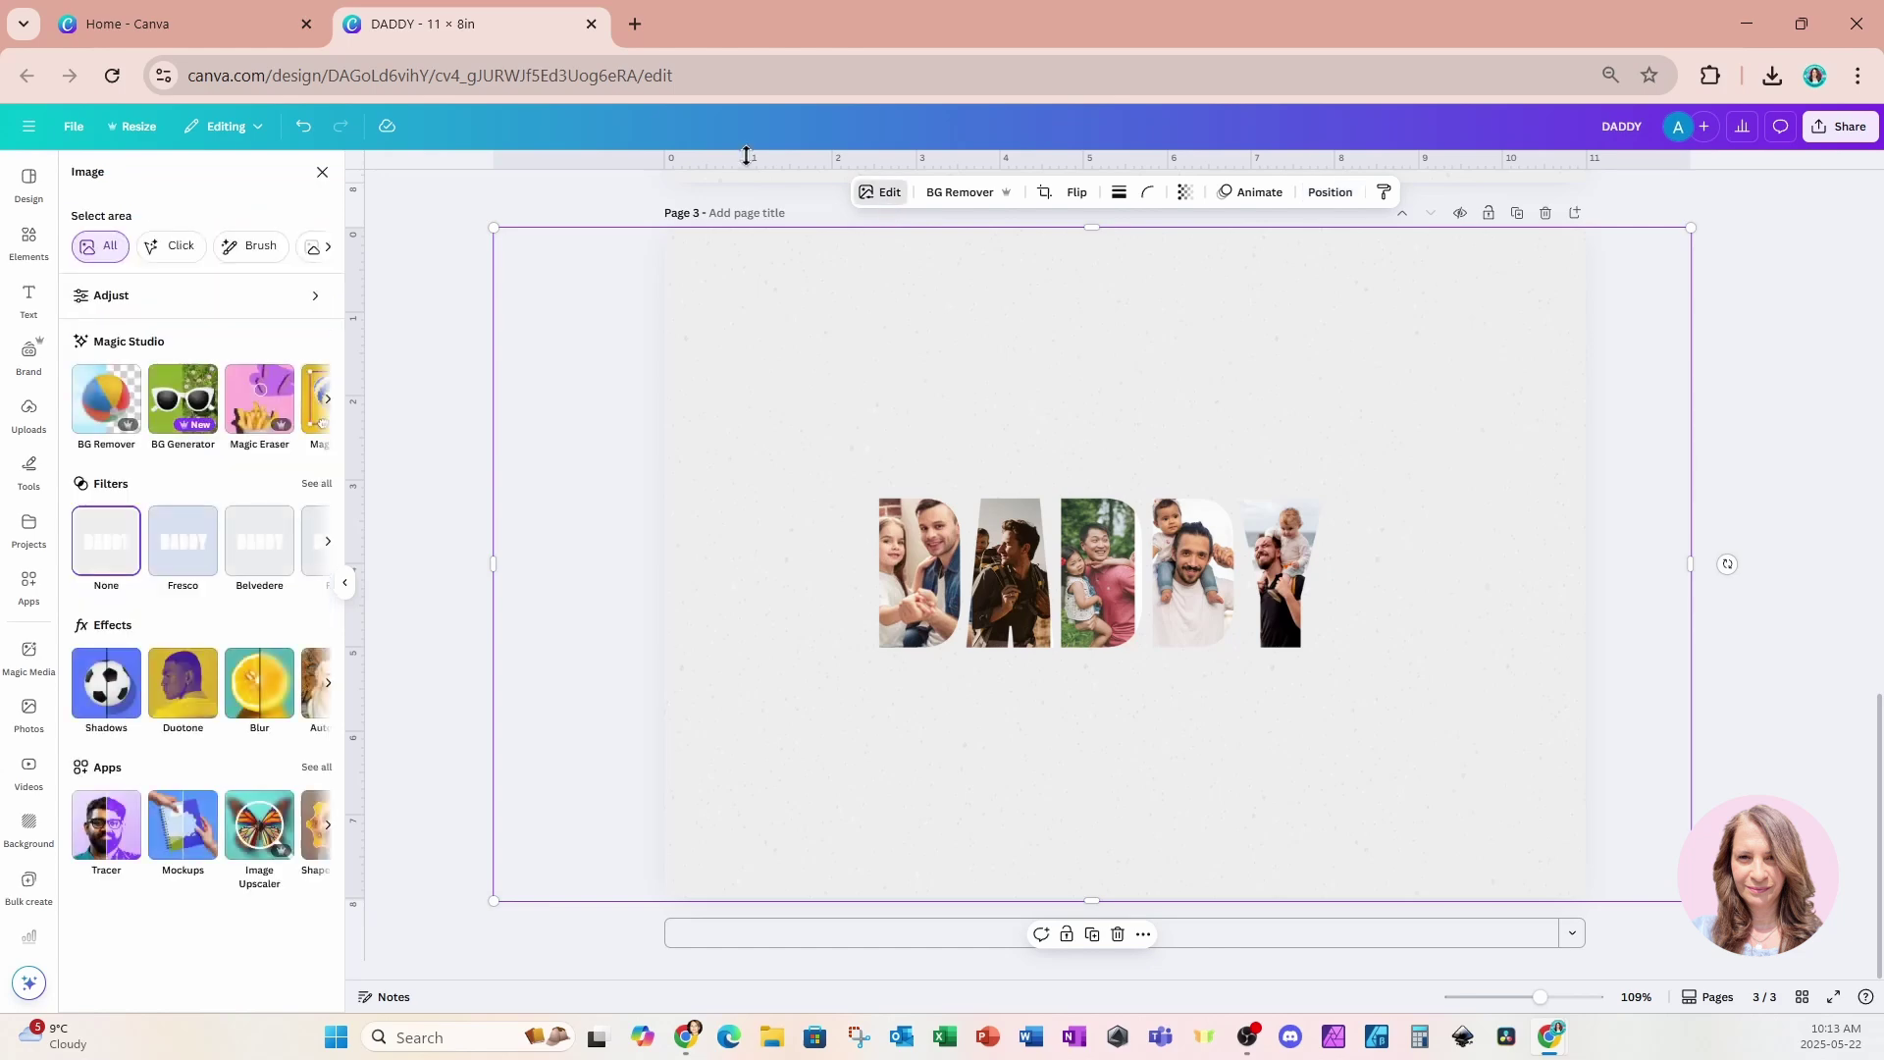
left_click(108, 687)
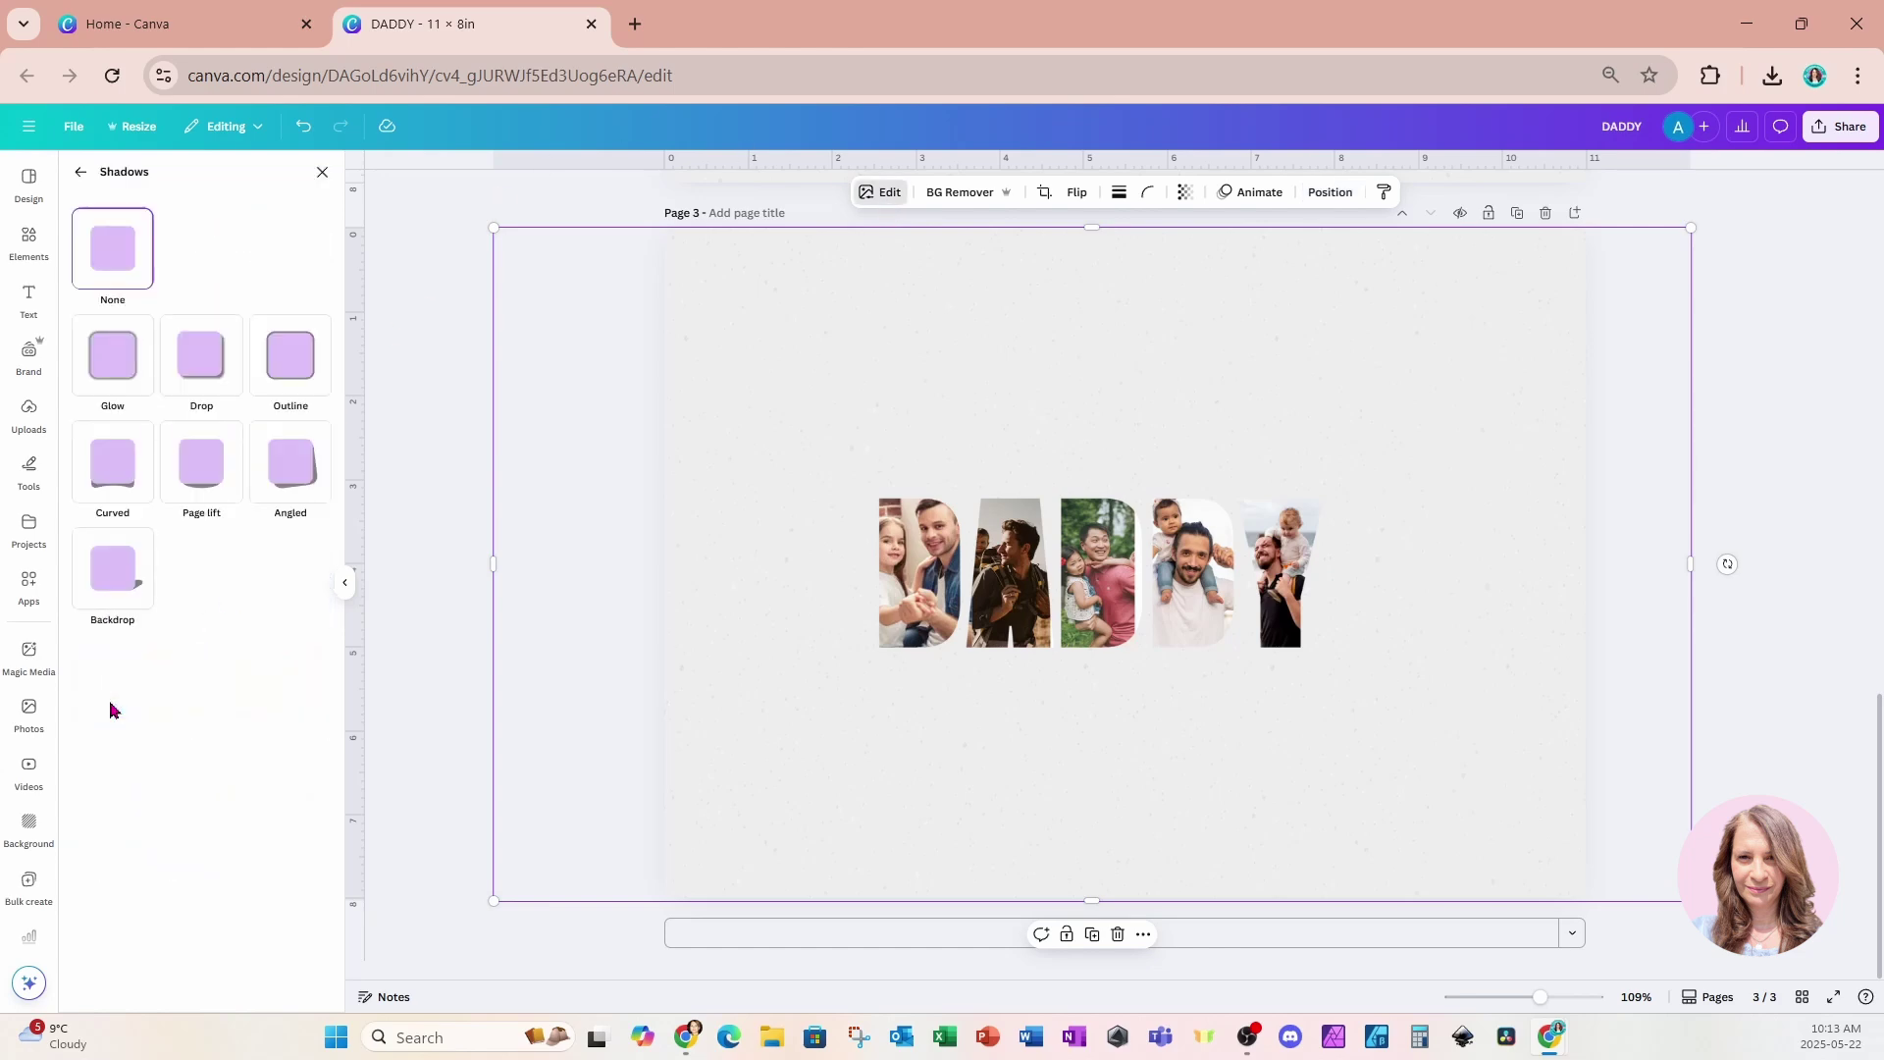
left_click(306, 368)
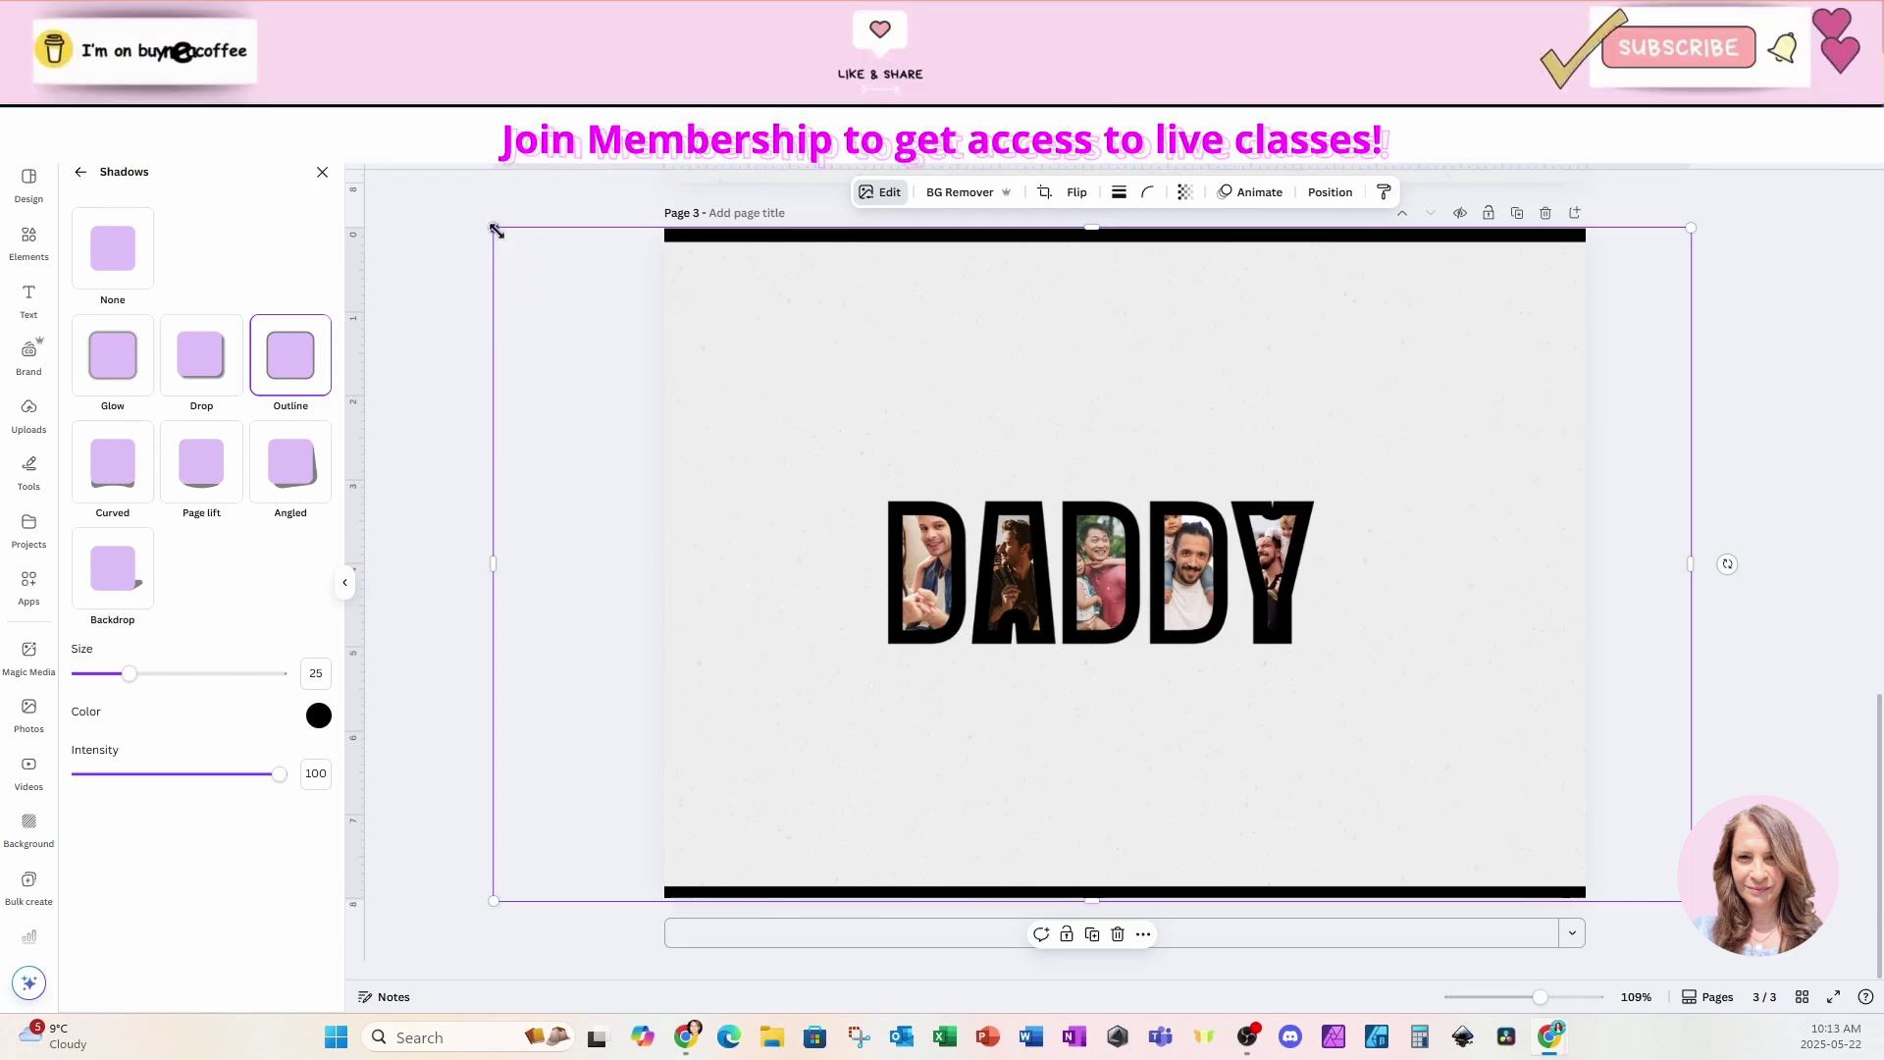
left_click_drag(492, 227, 469, 212)
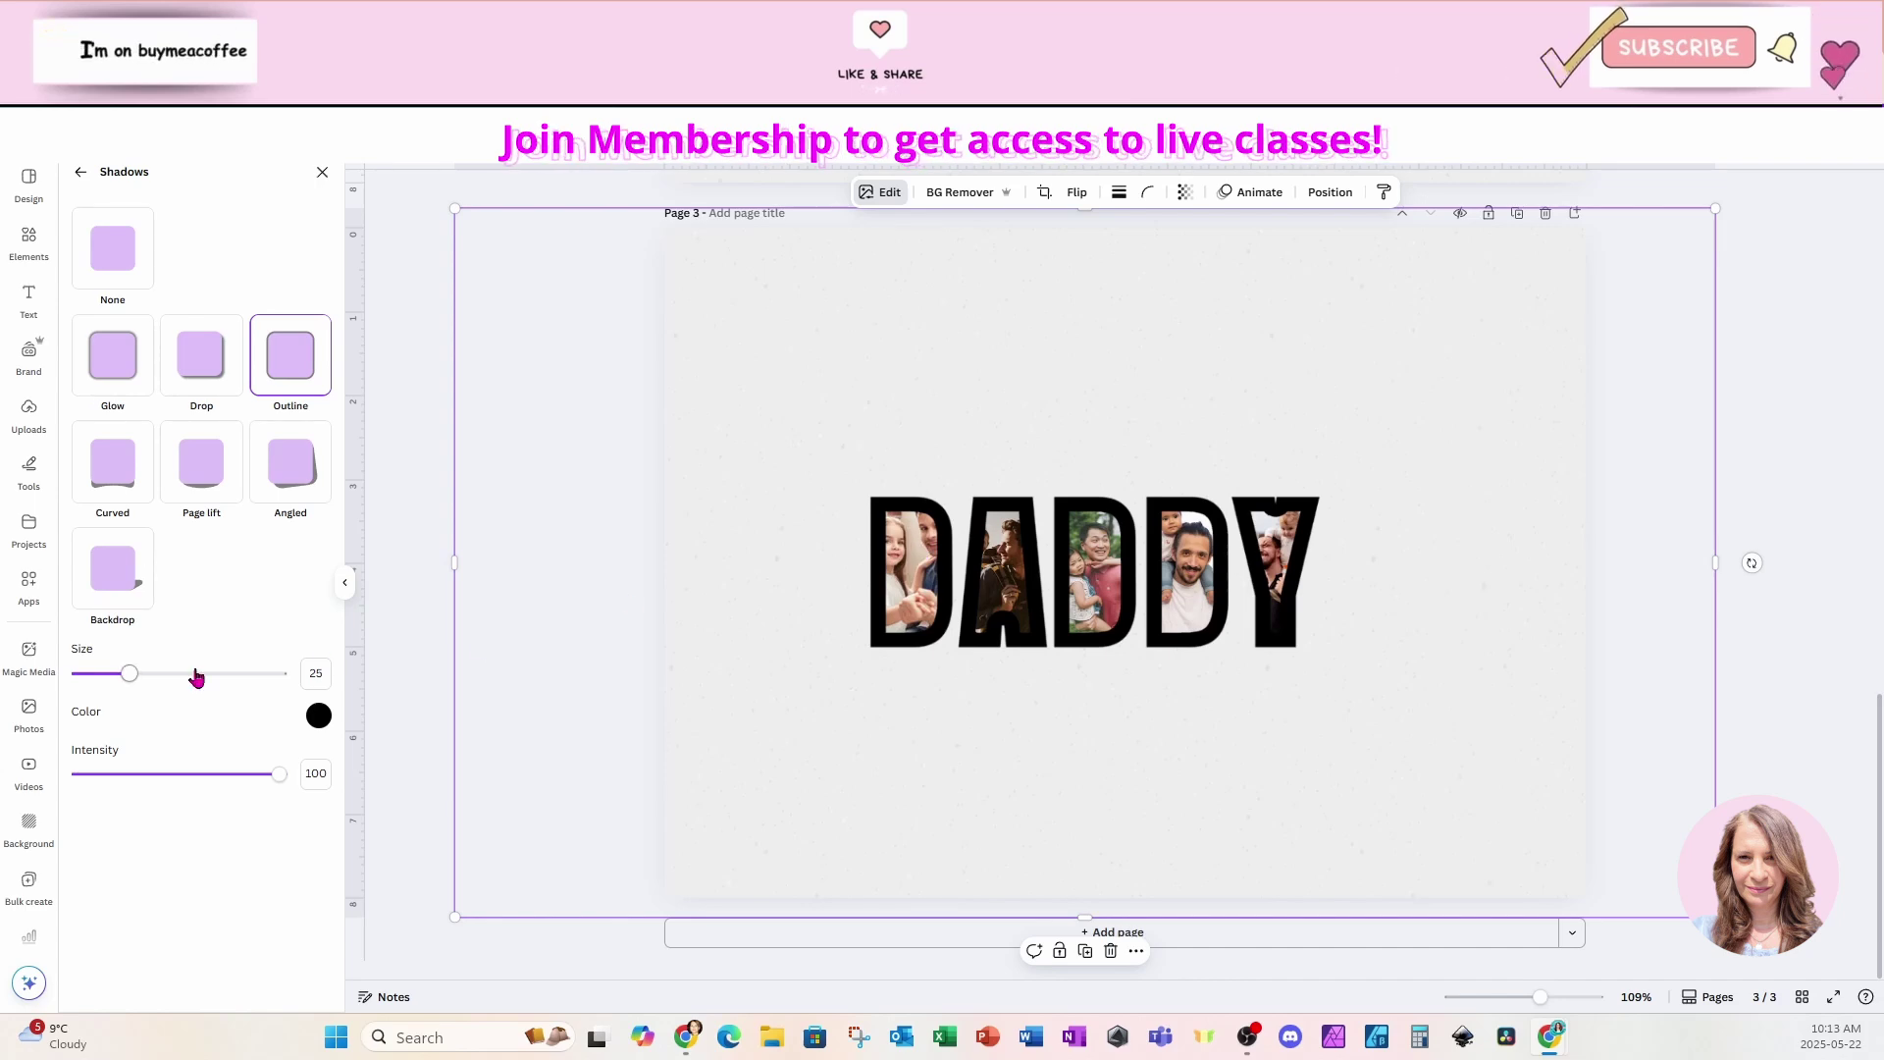
left_click_drag(128, 678, 99, 680)
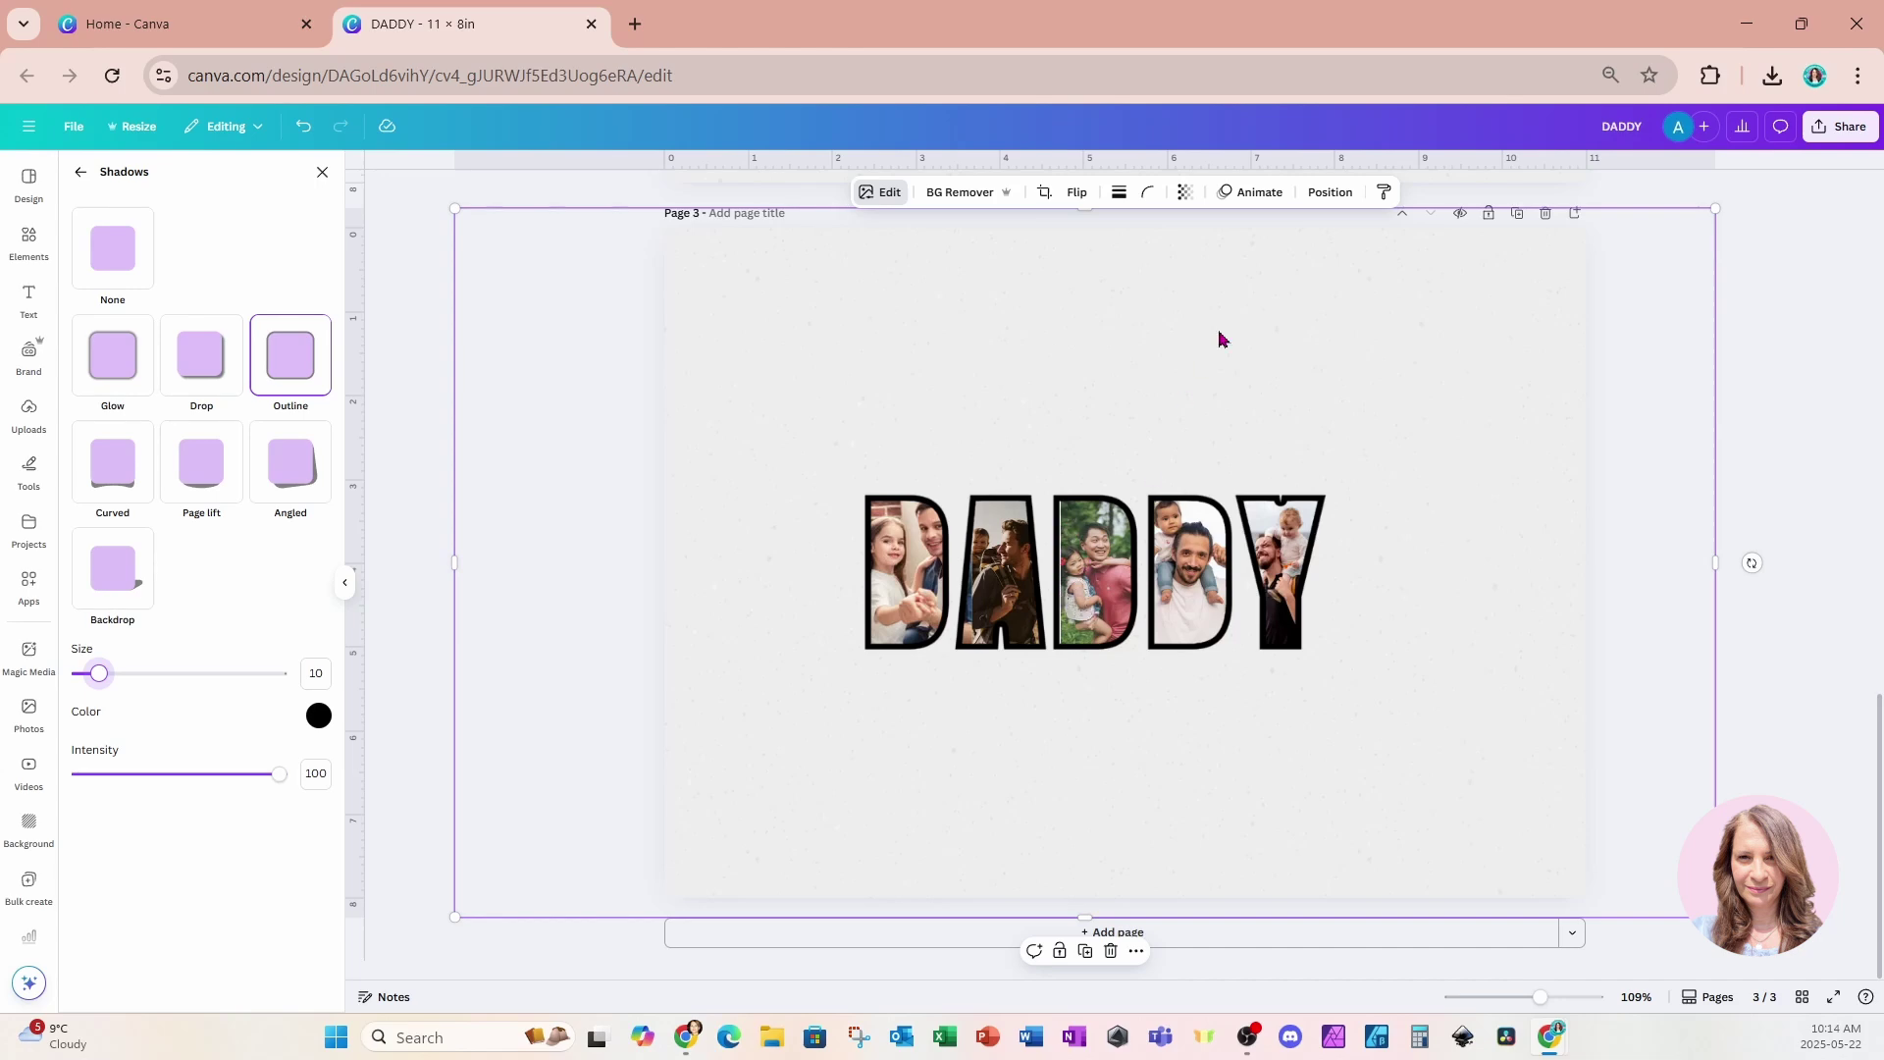
Use the Layers list to nudge the green photo in the middle D slightly left
left_click(1330, 192)
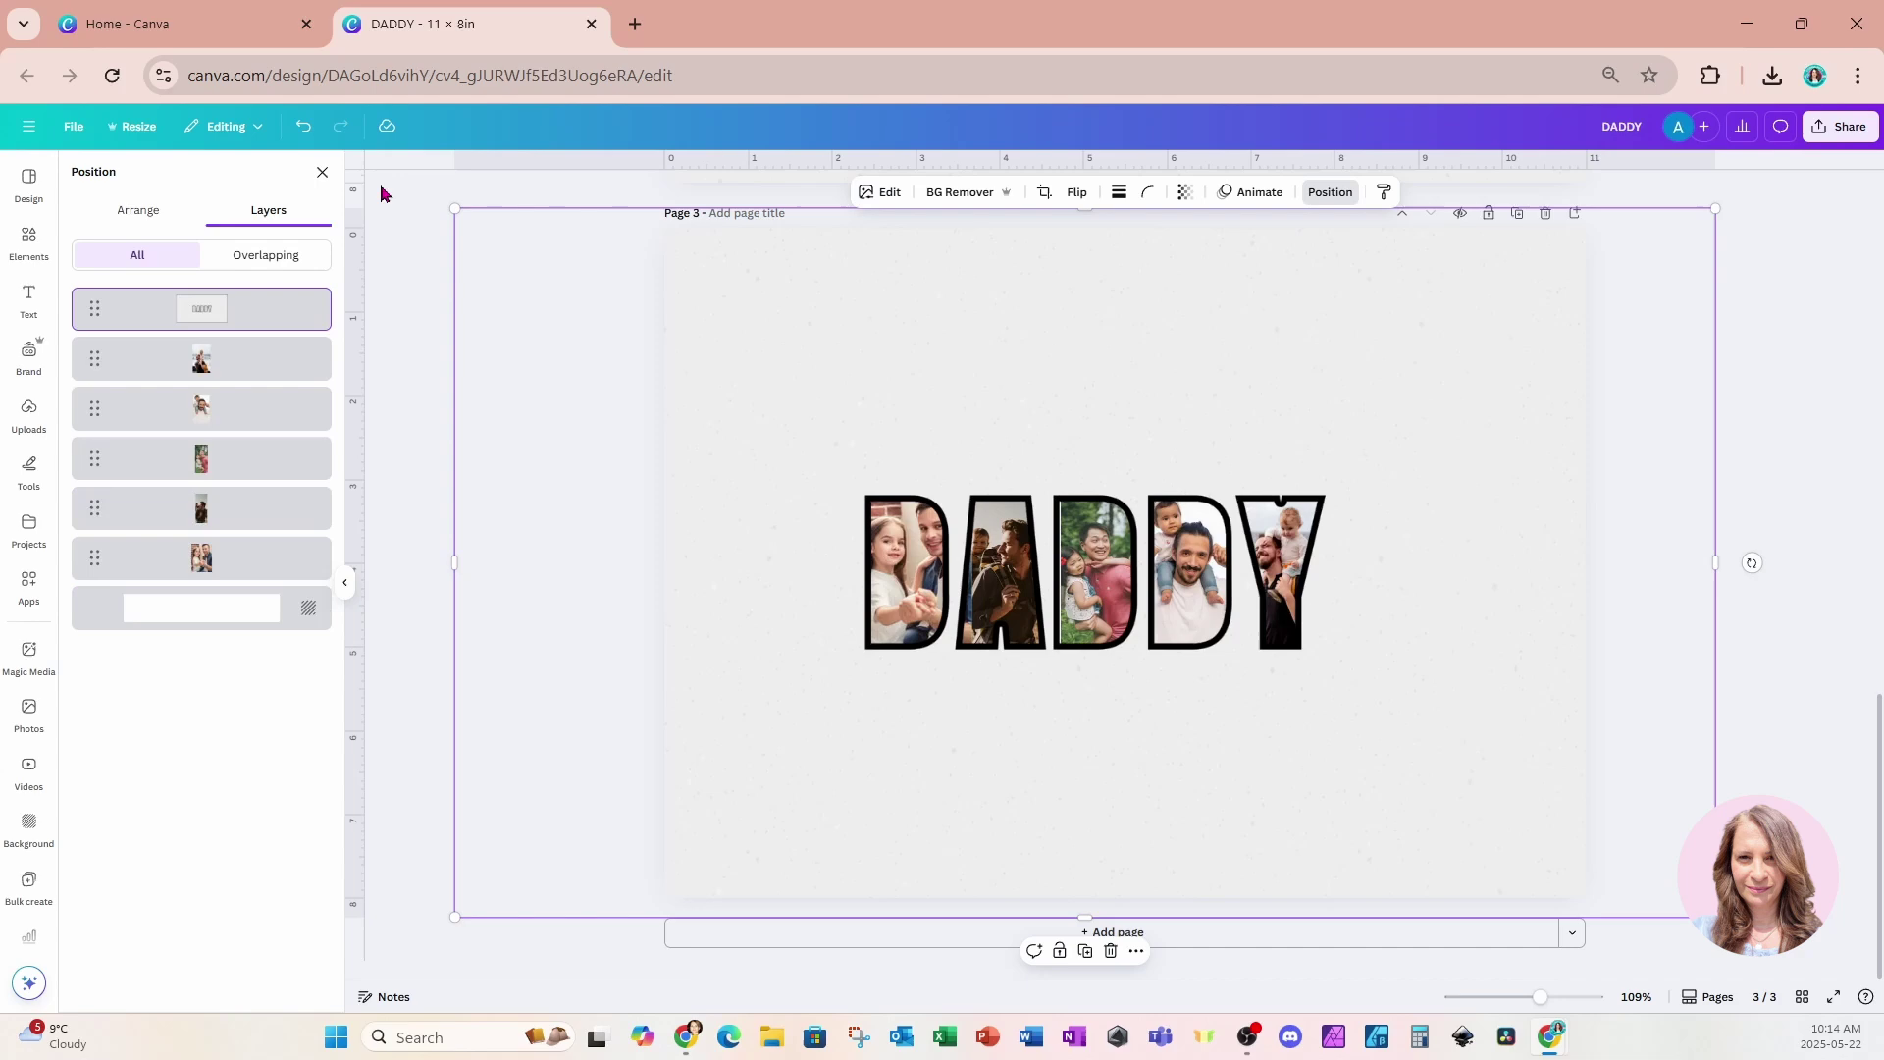
left_click(220, 459)
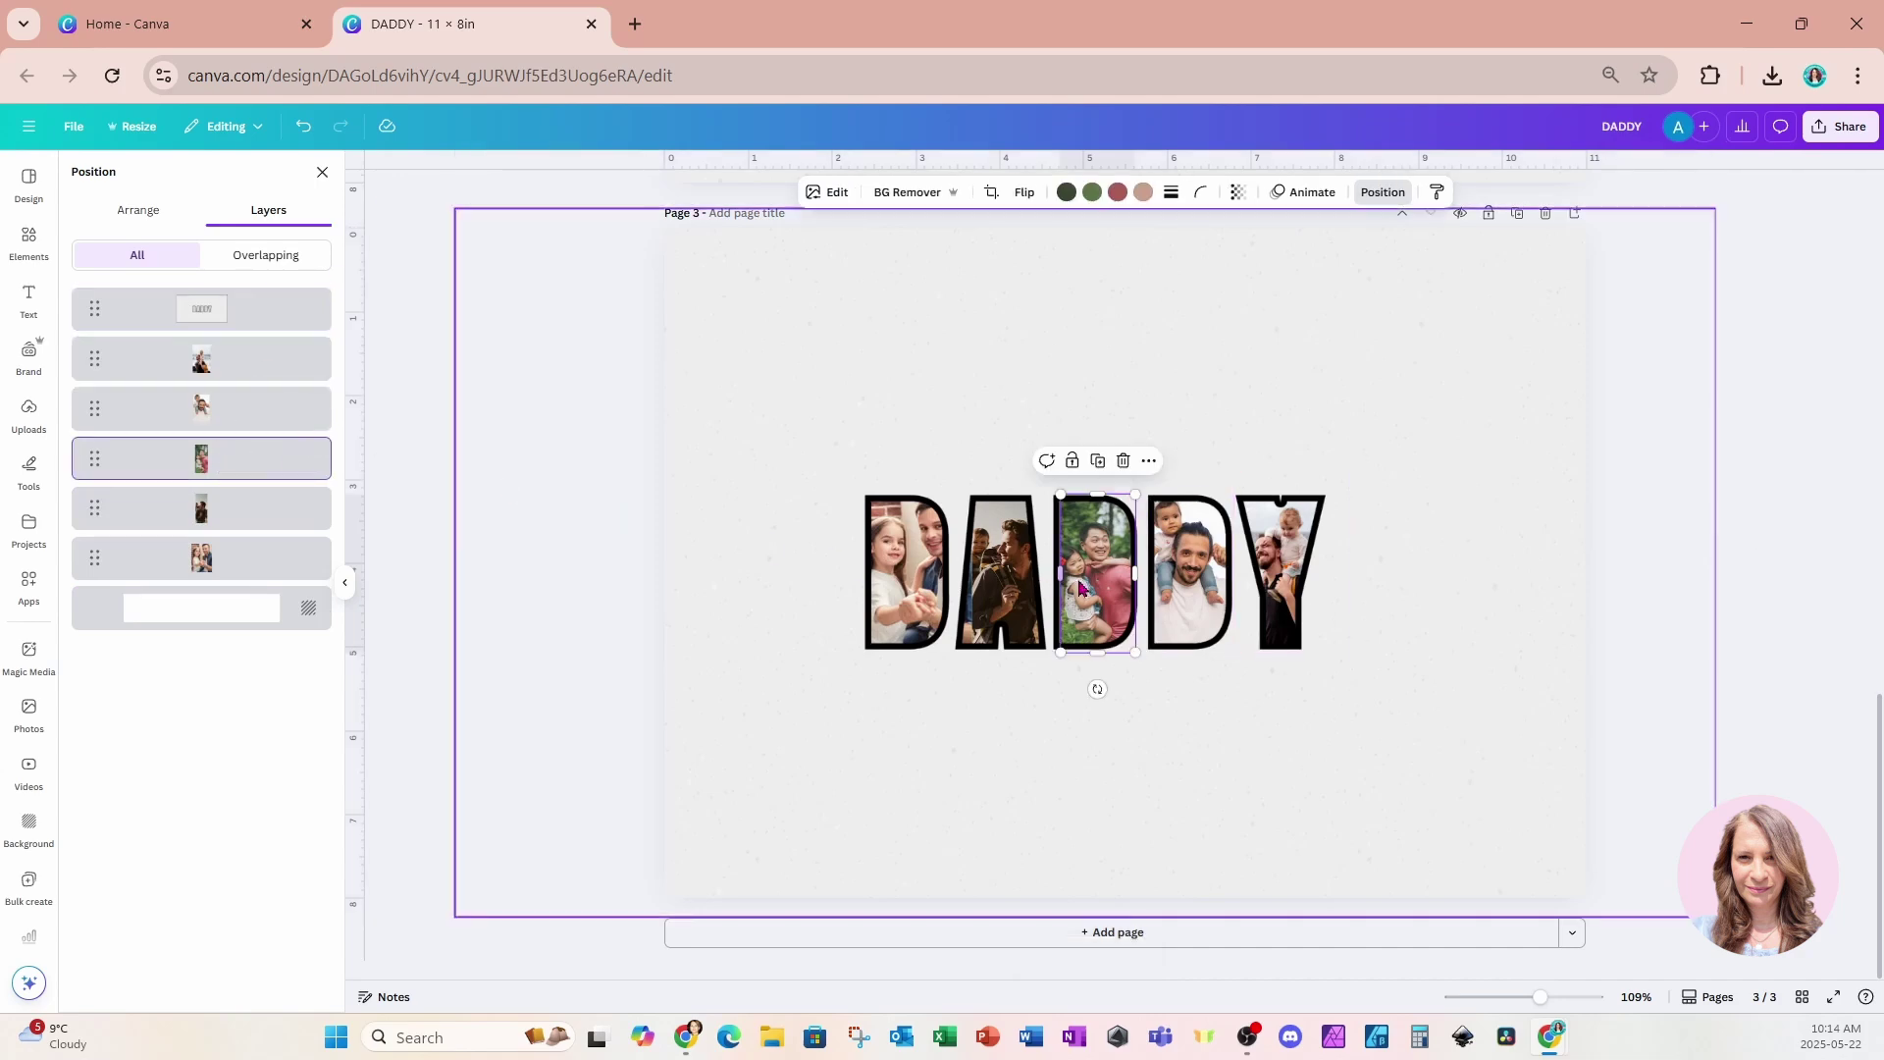
left_click_drag(1079, 587, 1075, 587)
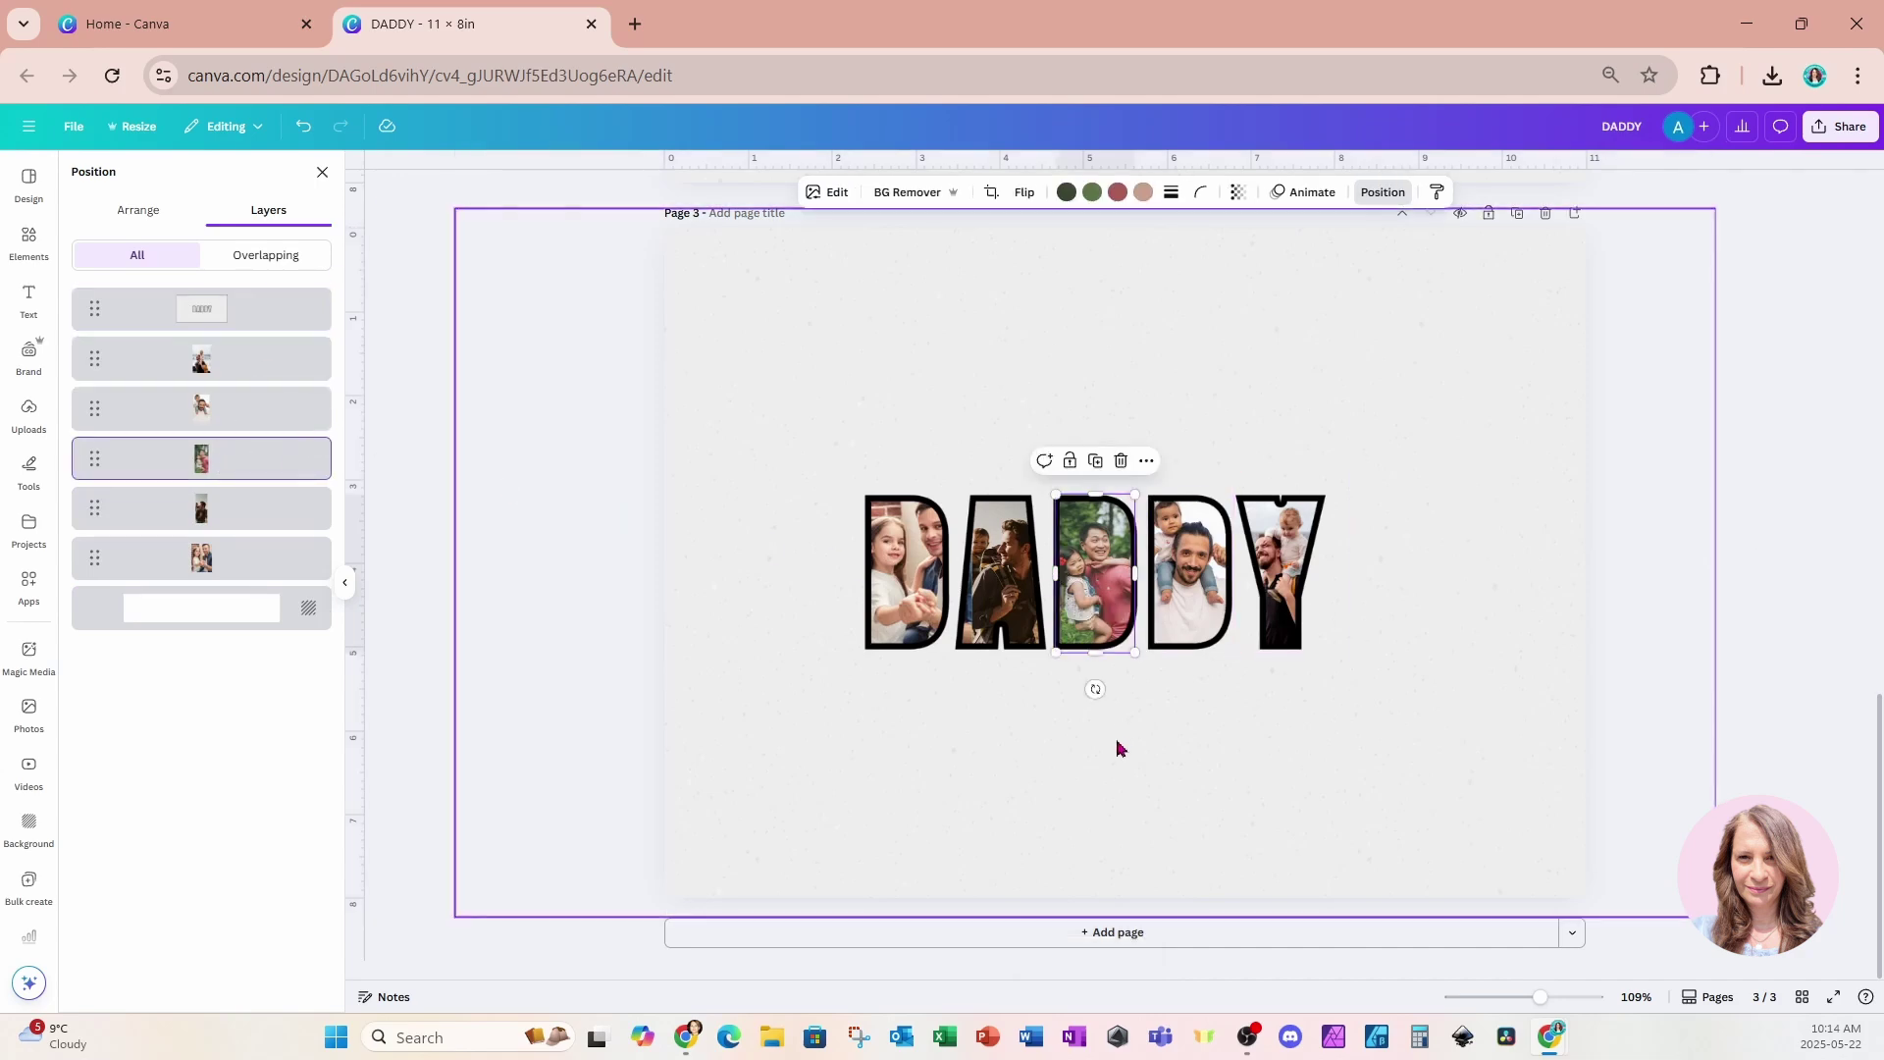
left_click(1118, 751)
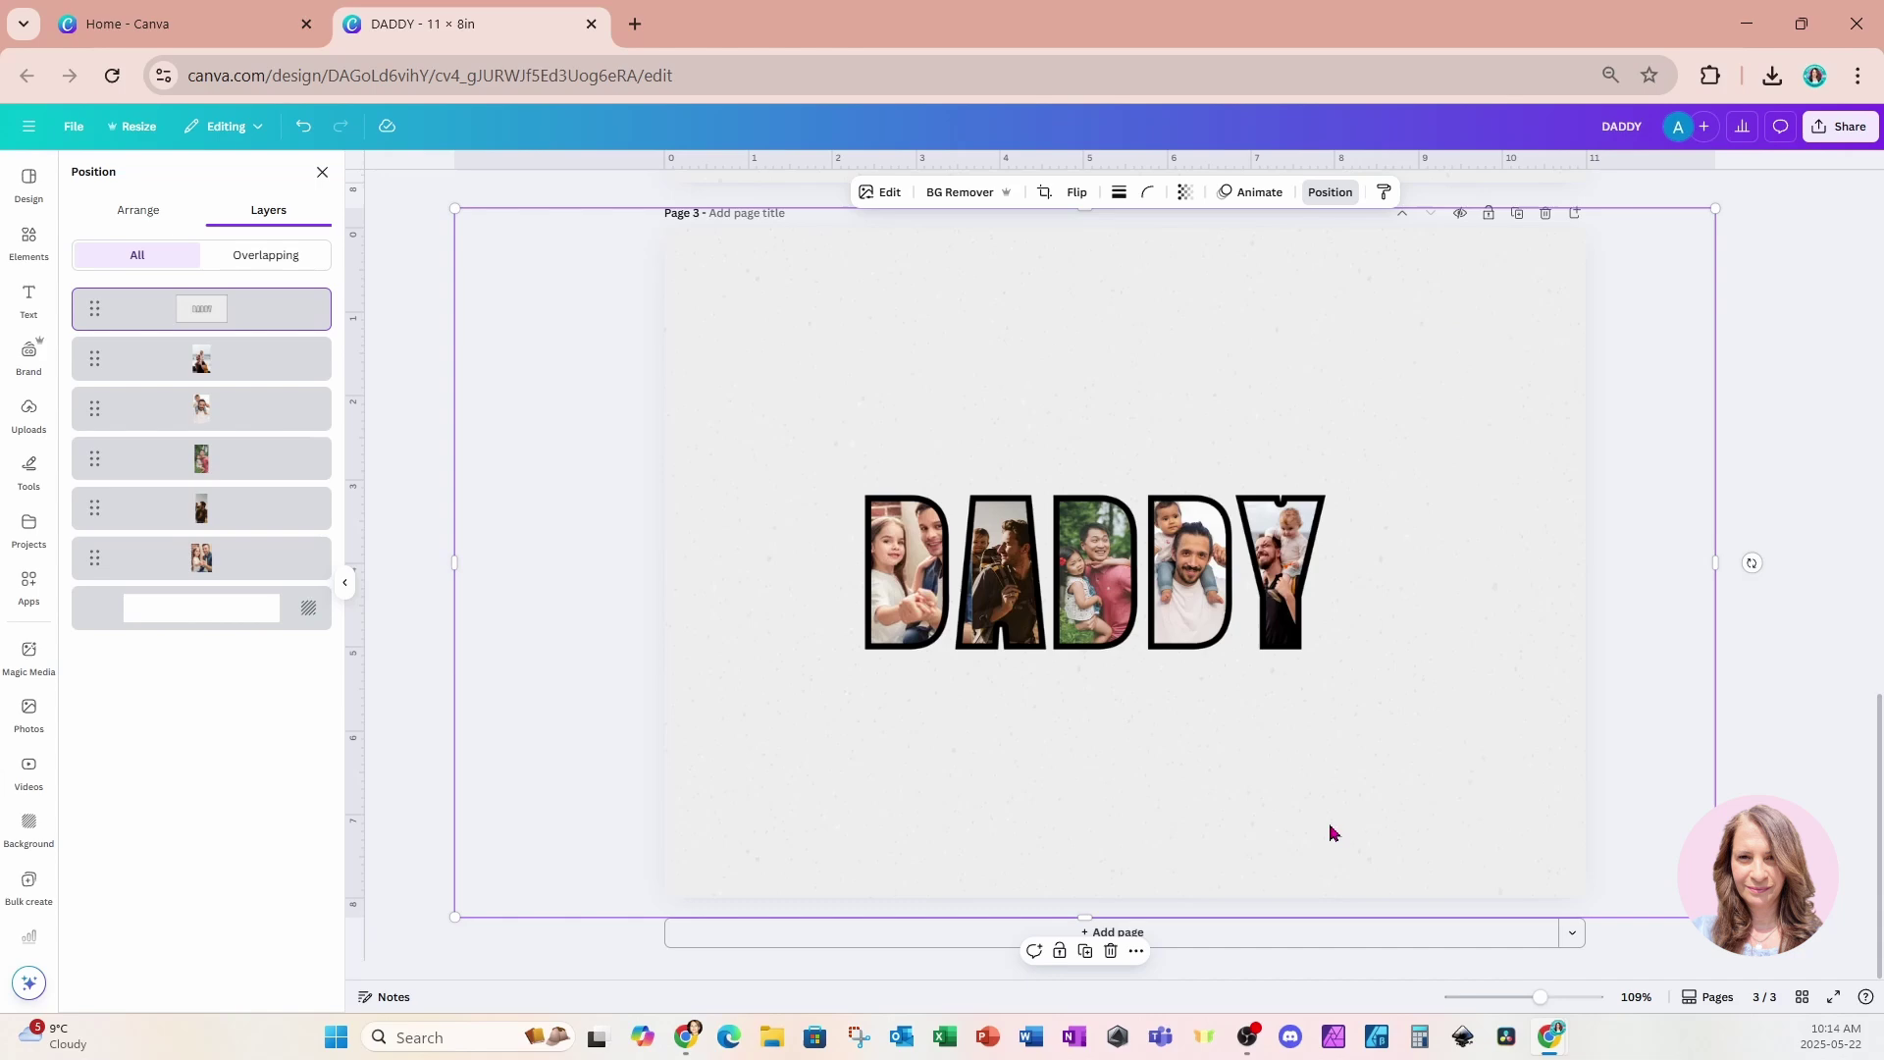
Preview the Cherry, Sea Blue, Peppermint, Pastel and Lavender duotones, then choose a custom duotone
left_click(880, 193)
left_click(191, 697)
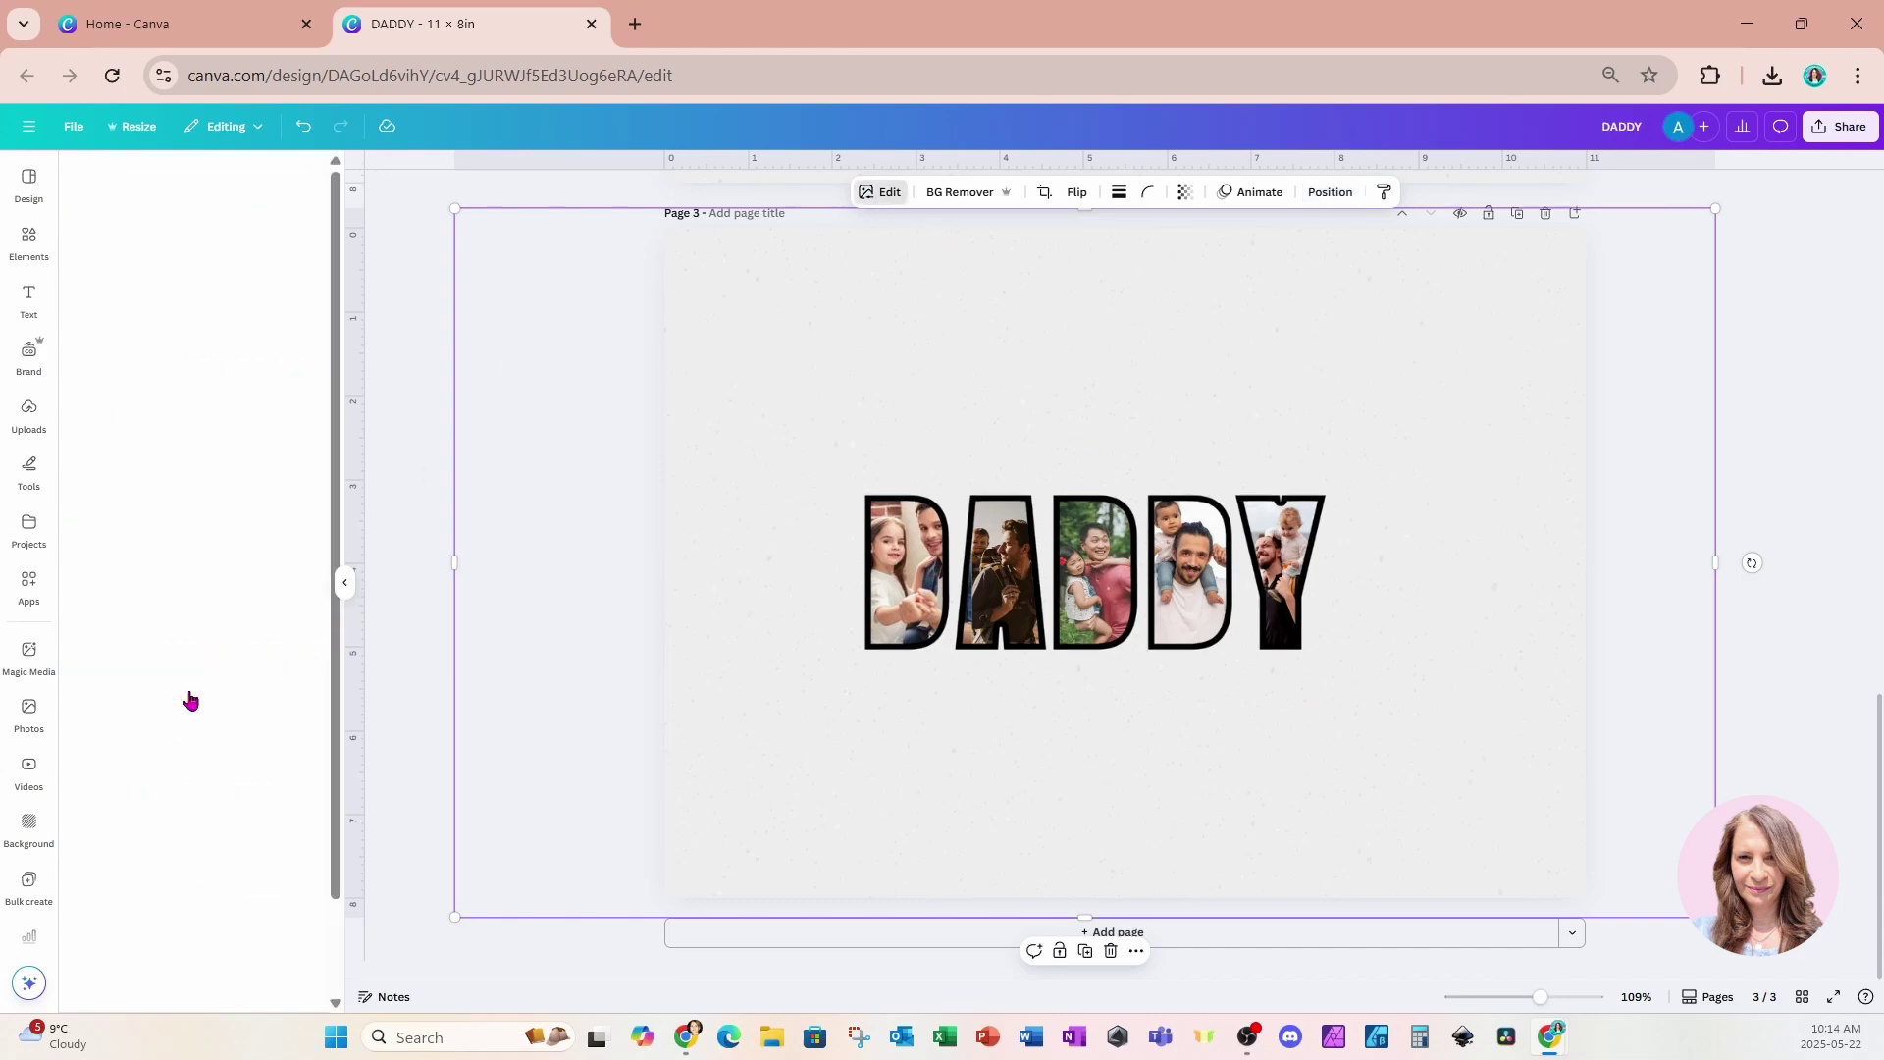
left_click(192, 348)
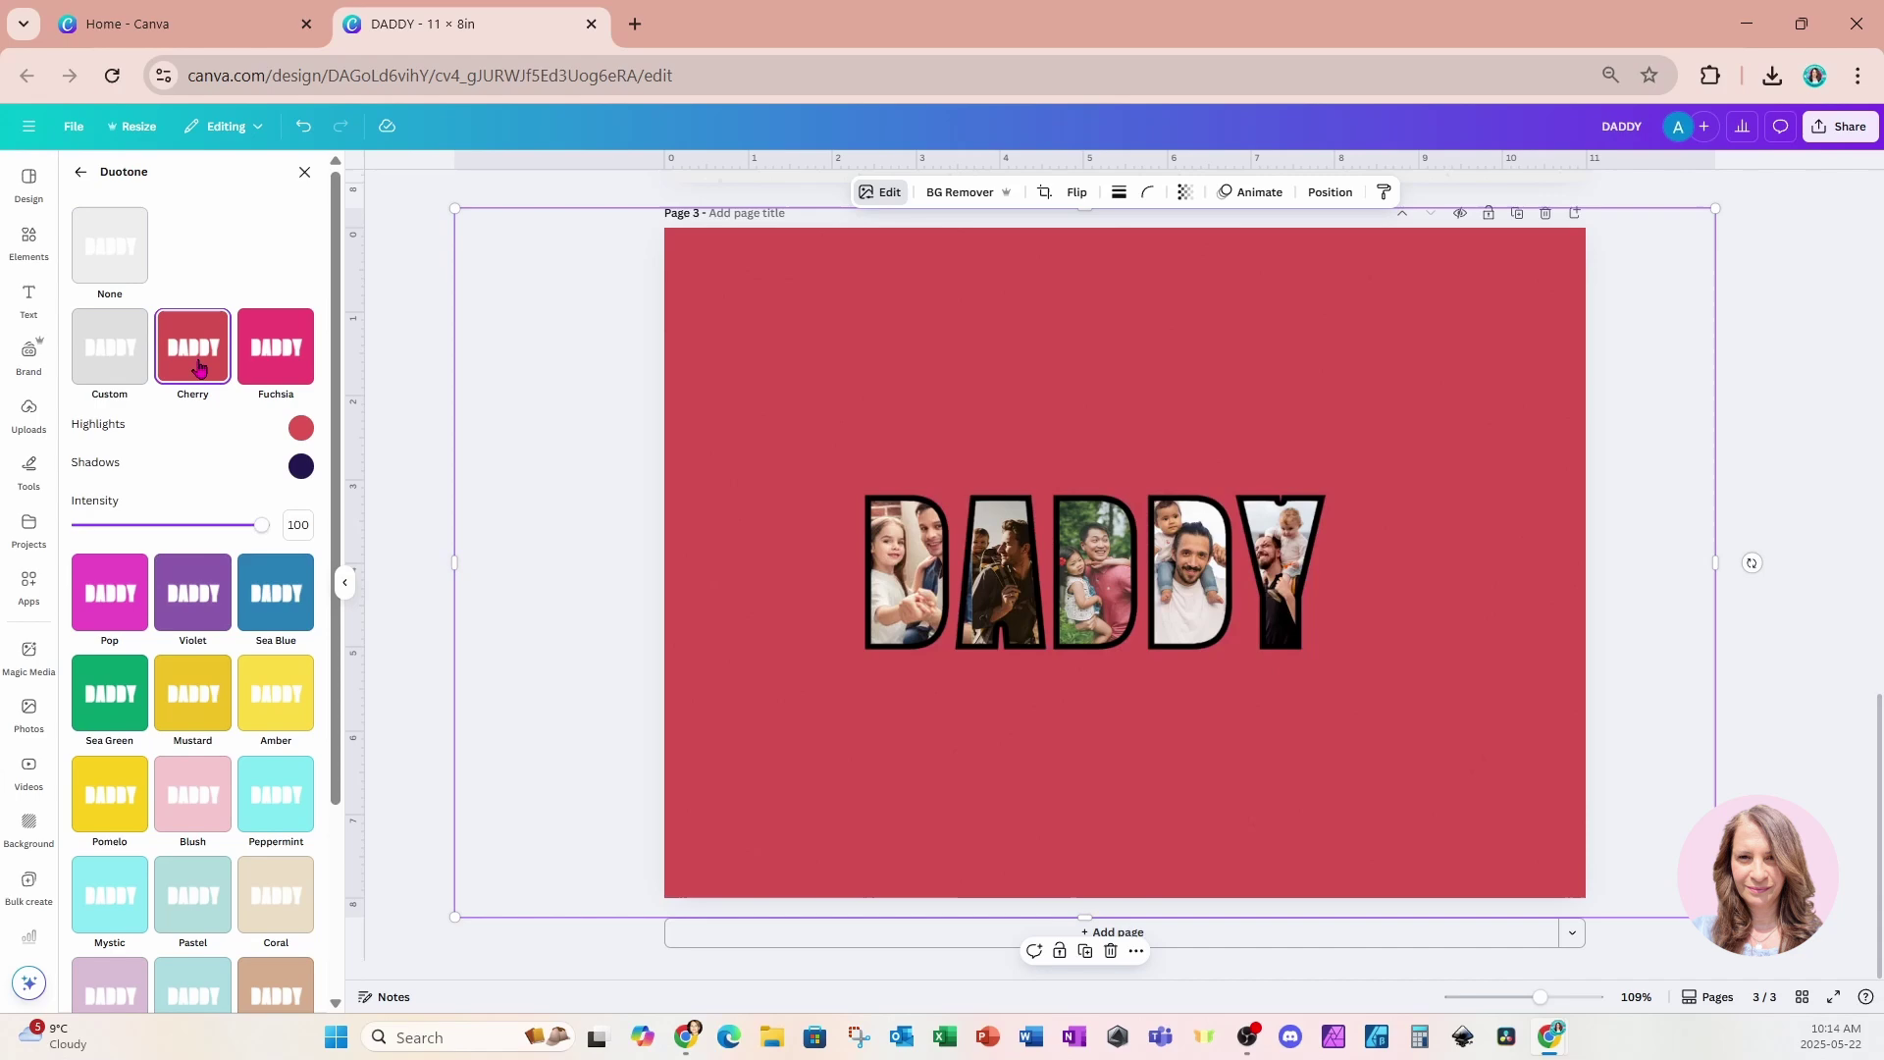
left_click(277, 603)
left_click(278, 790)
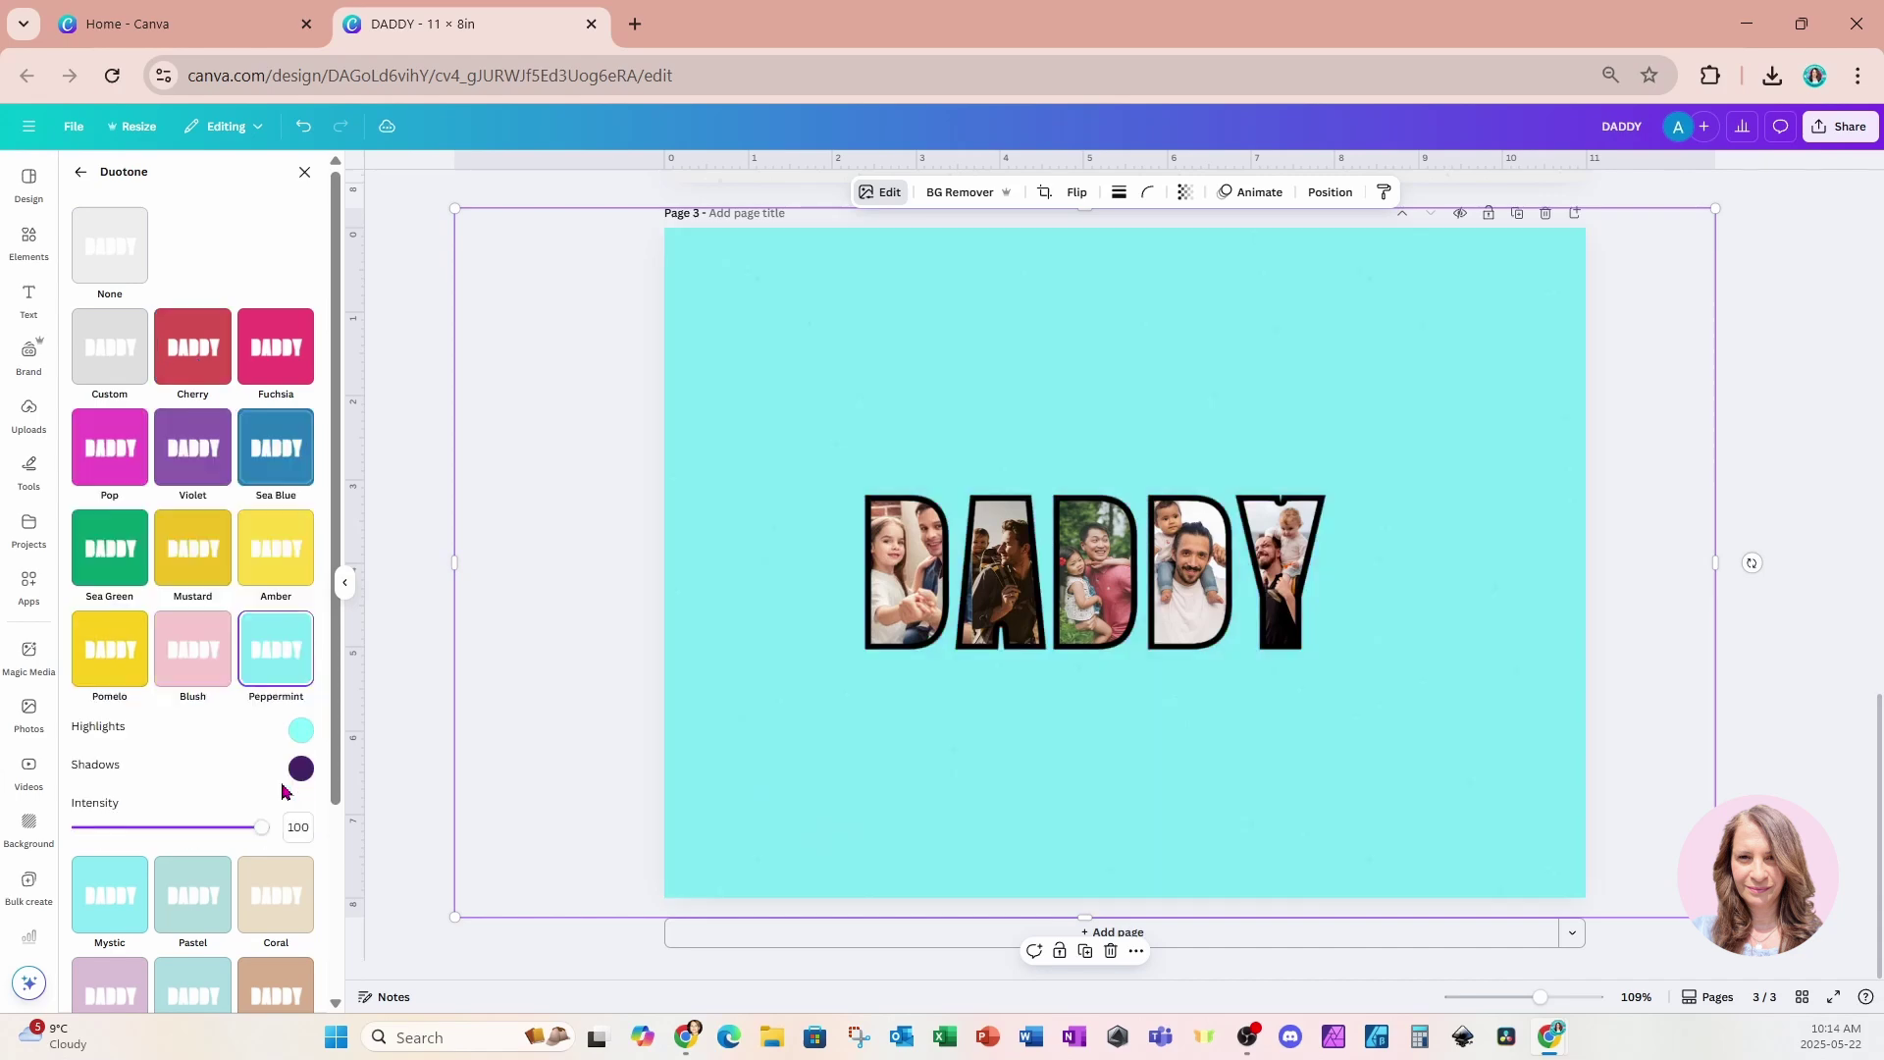
left_click(208, 917)
left_click(110, 993)
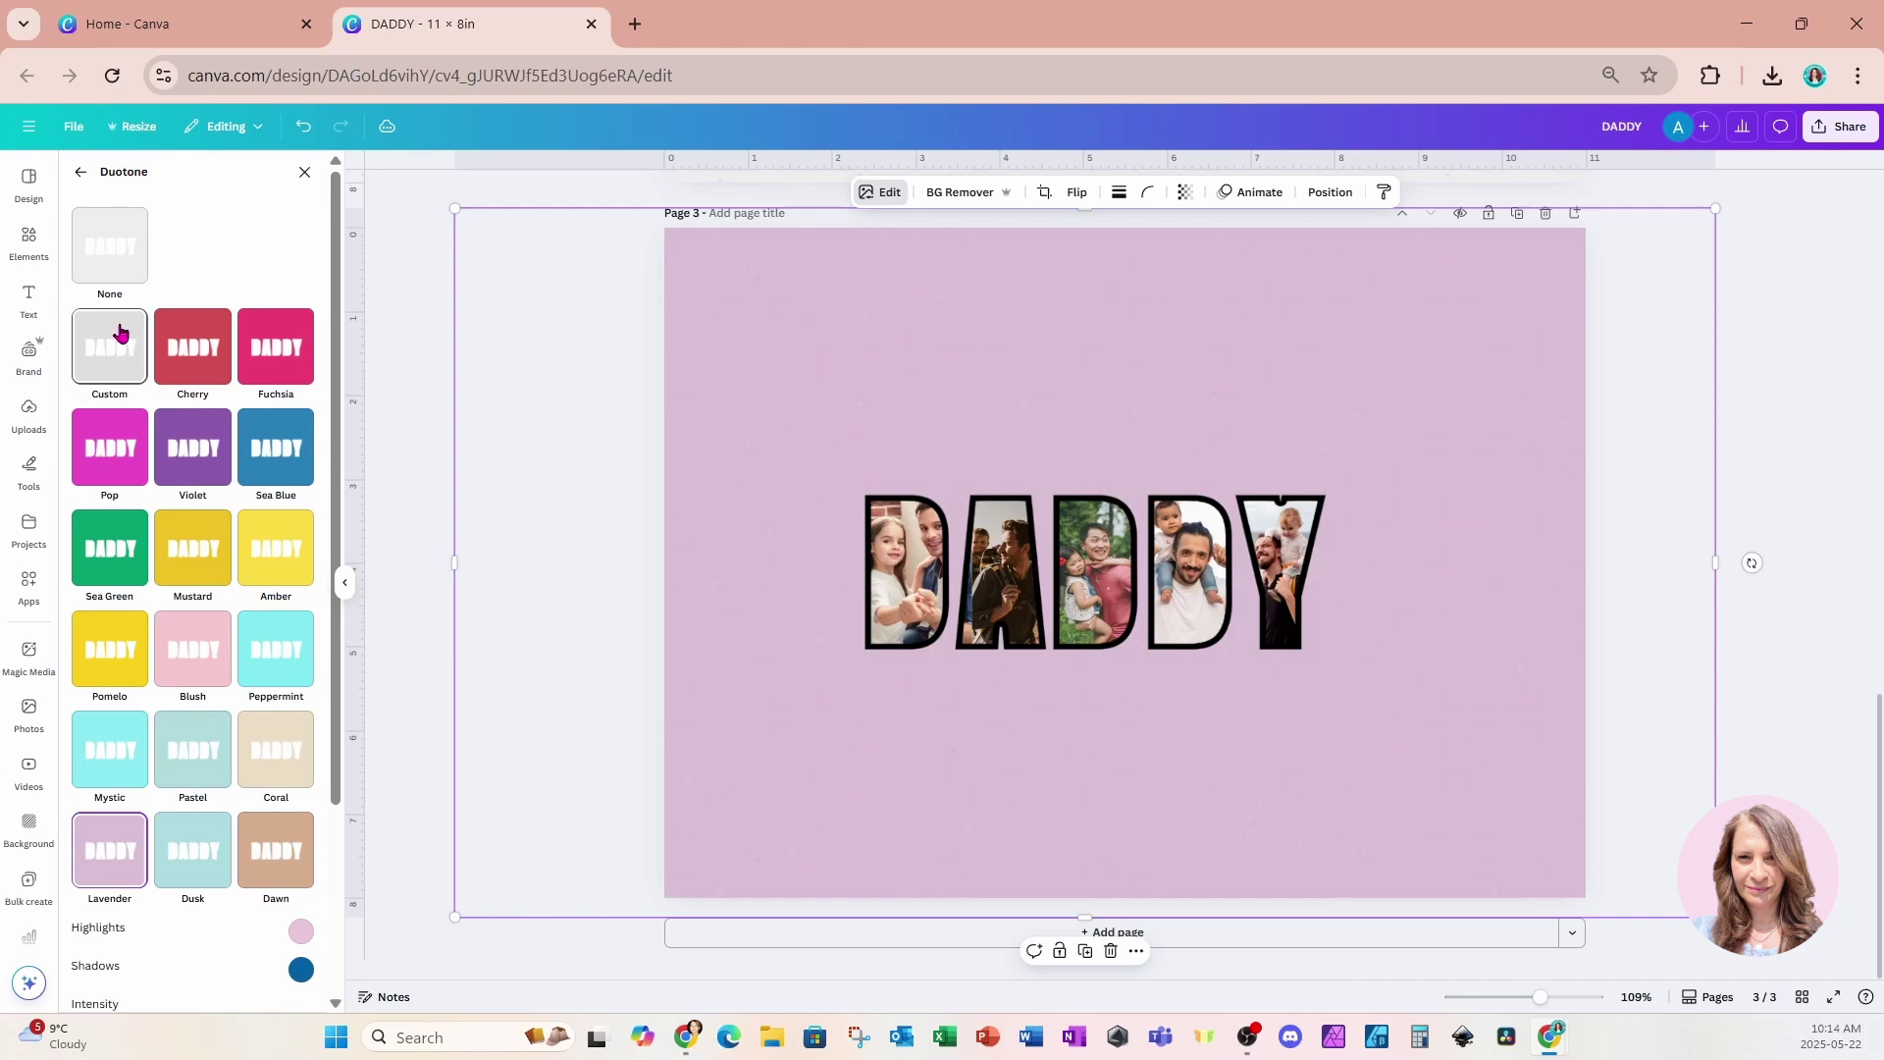
left_click(111, 360)
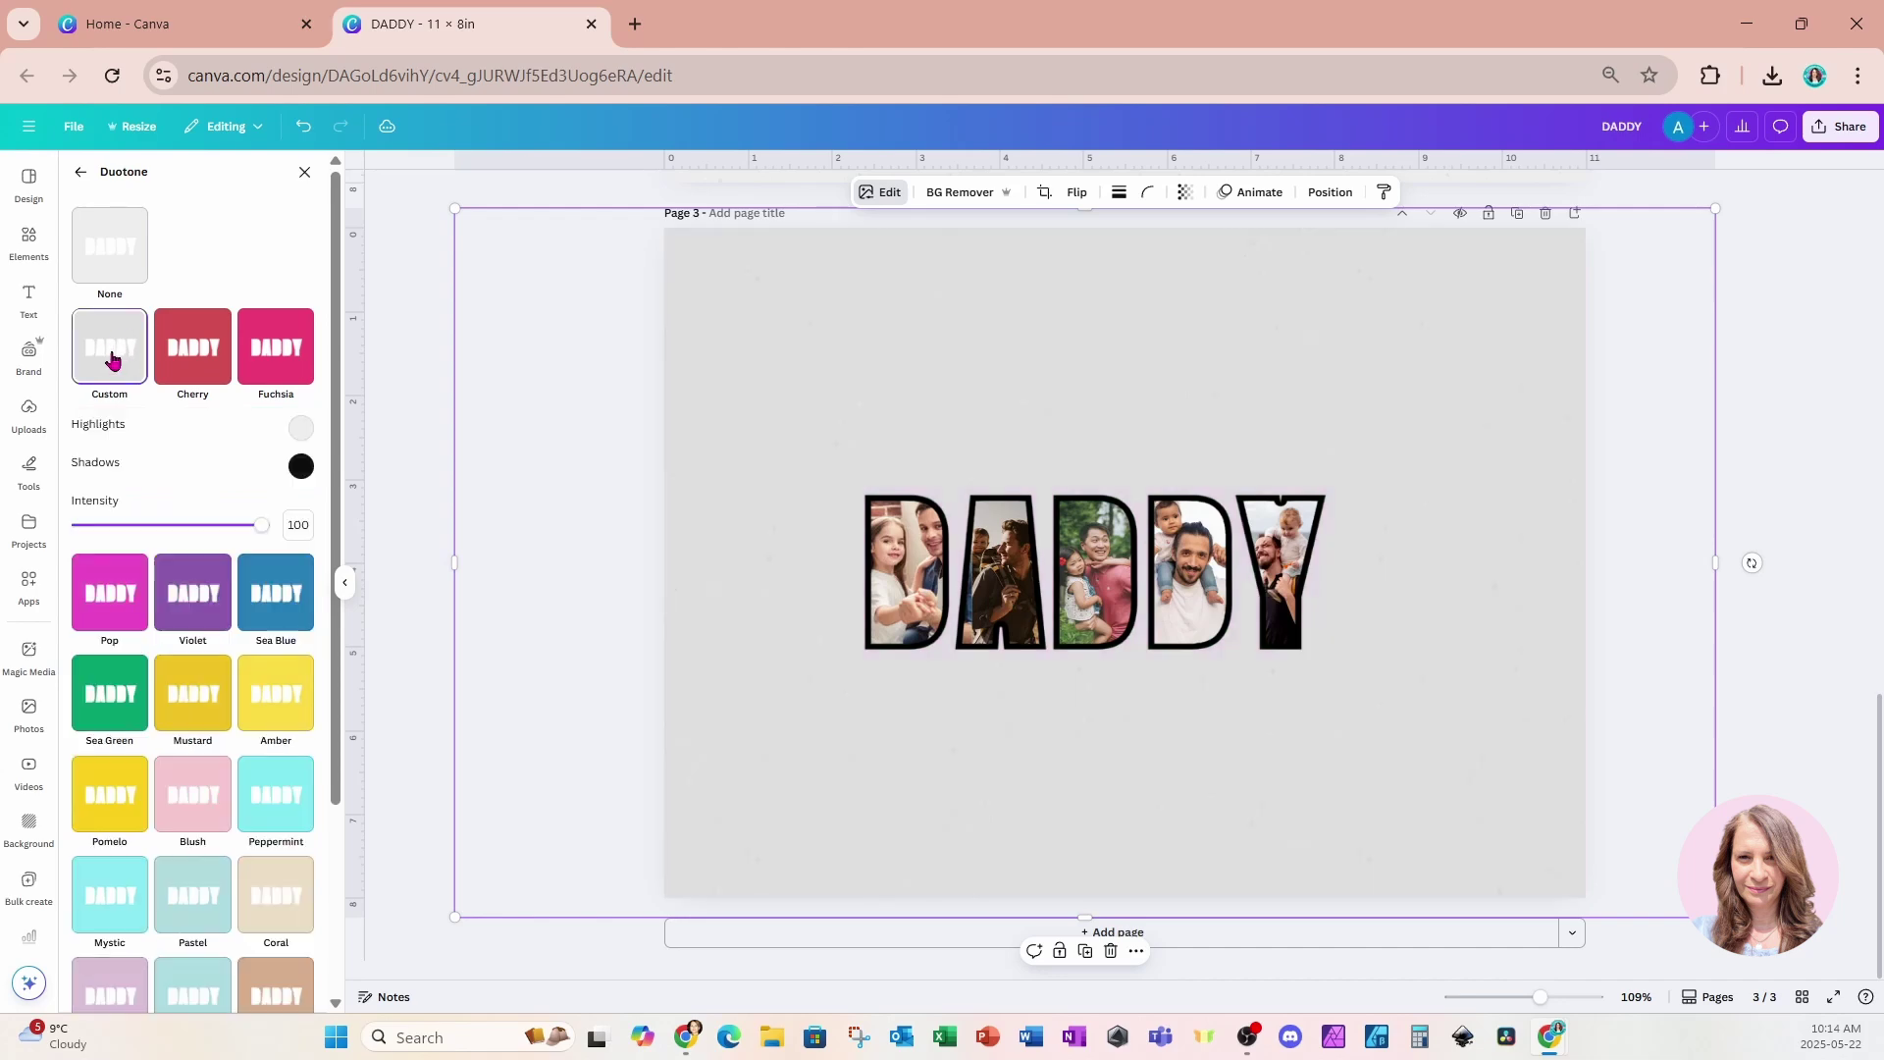
Set the custom duotone's highlights and shadows colours to white (#FFFFFF)
left_click(302, 428)
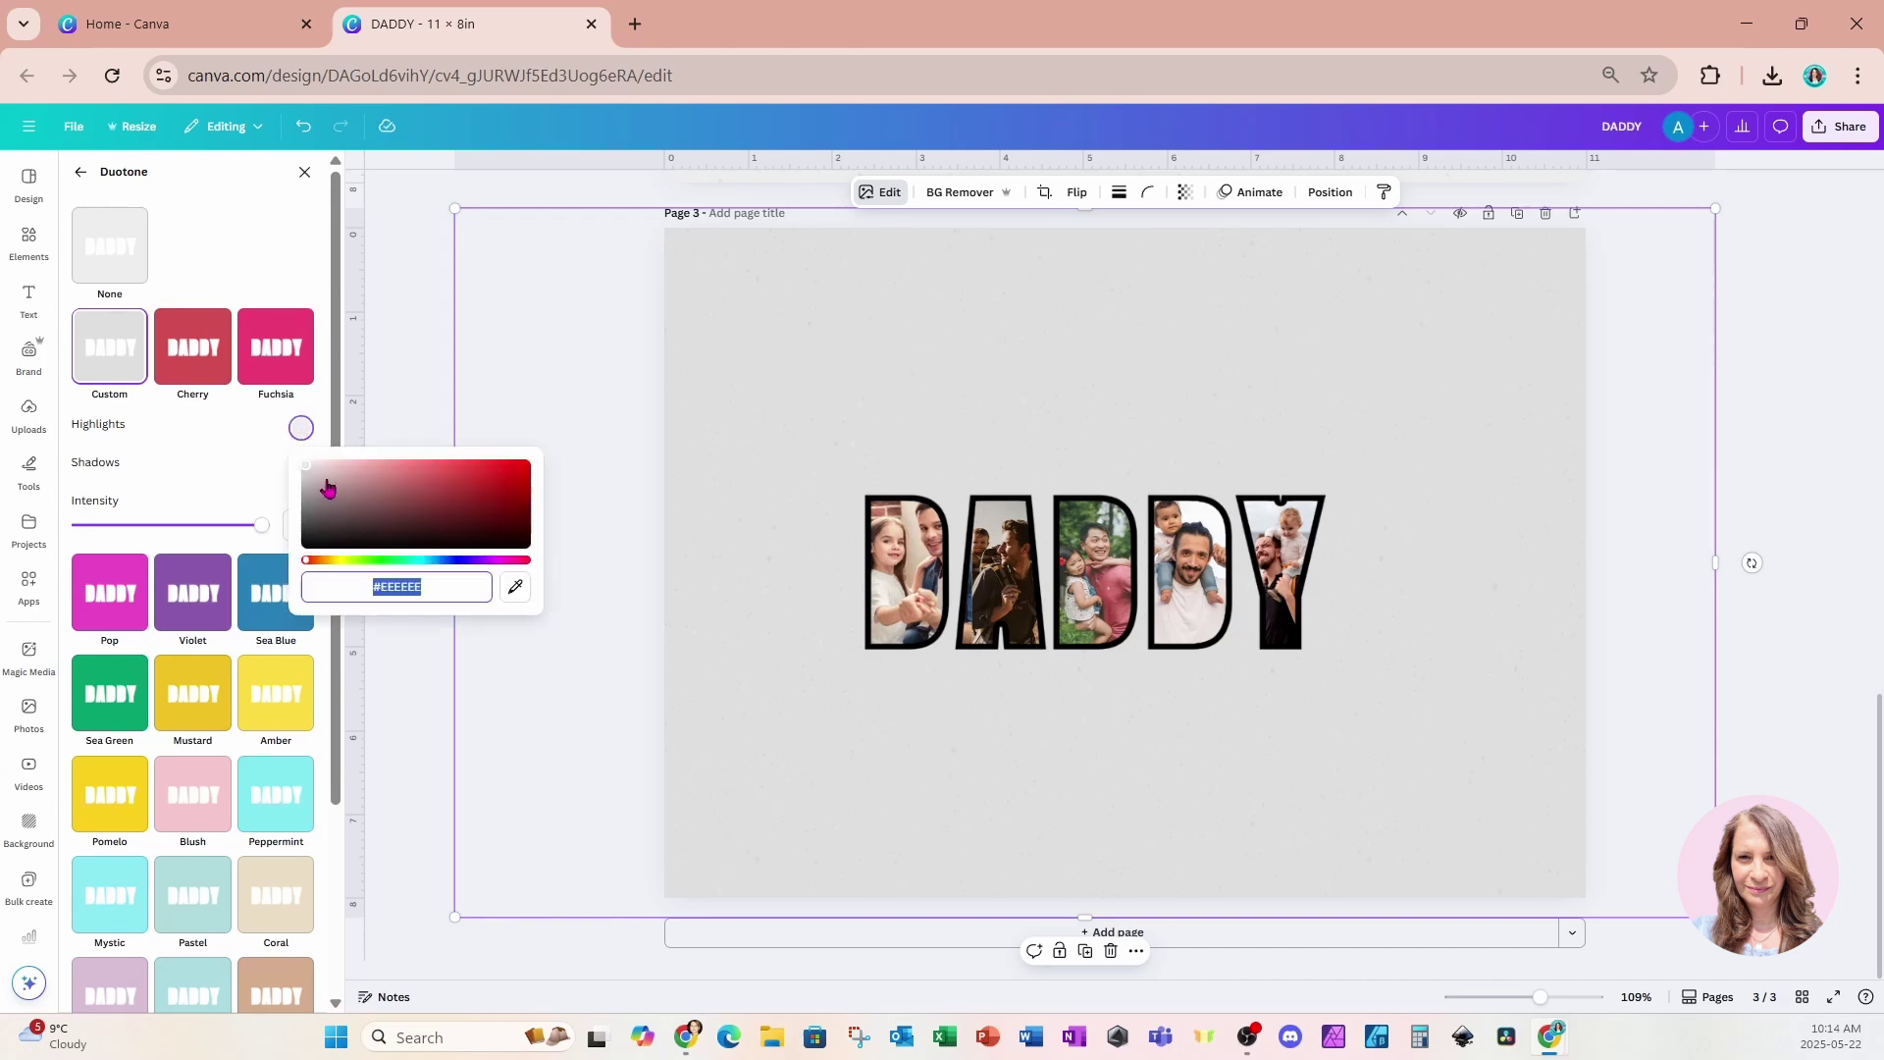
left_click_drag(306, 464, 303, 458)
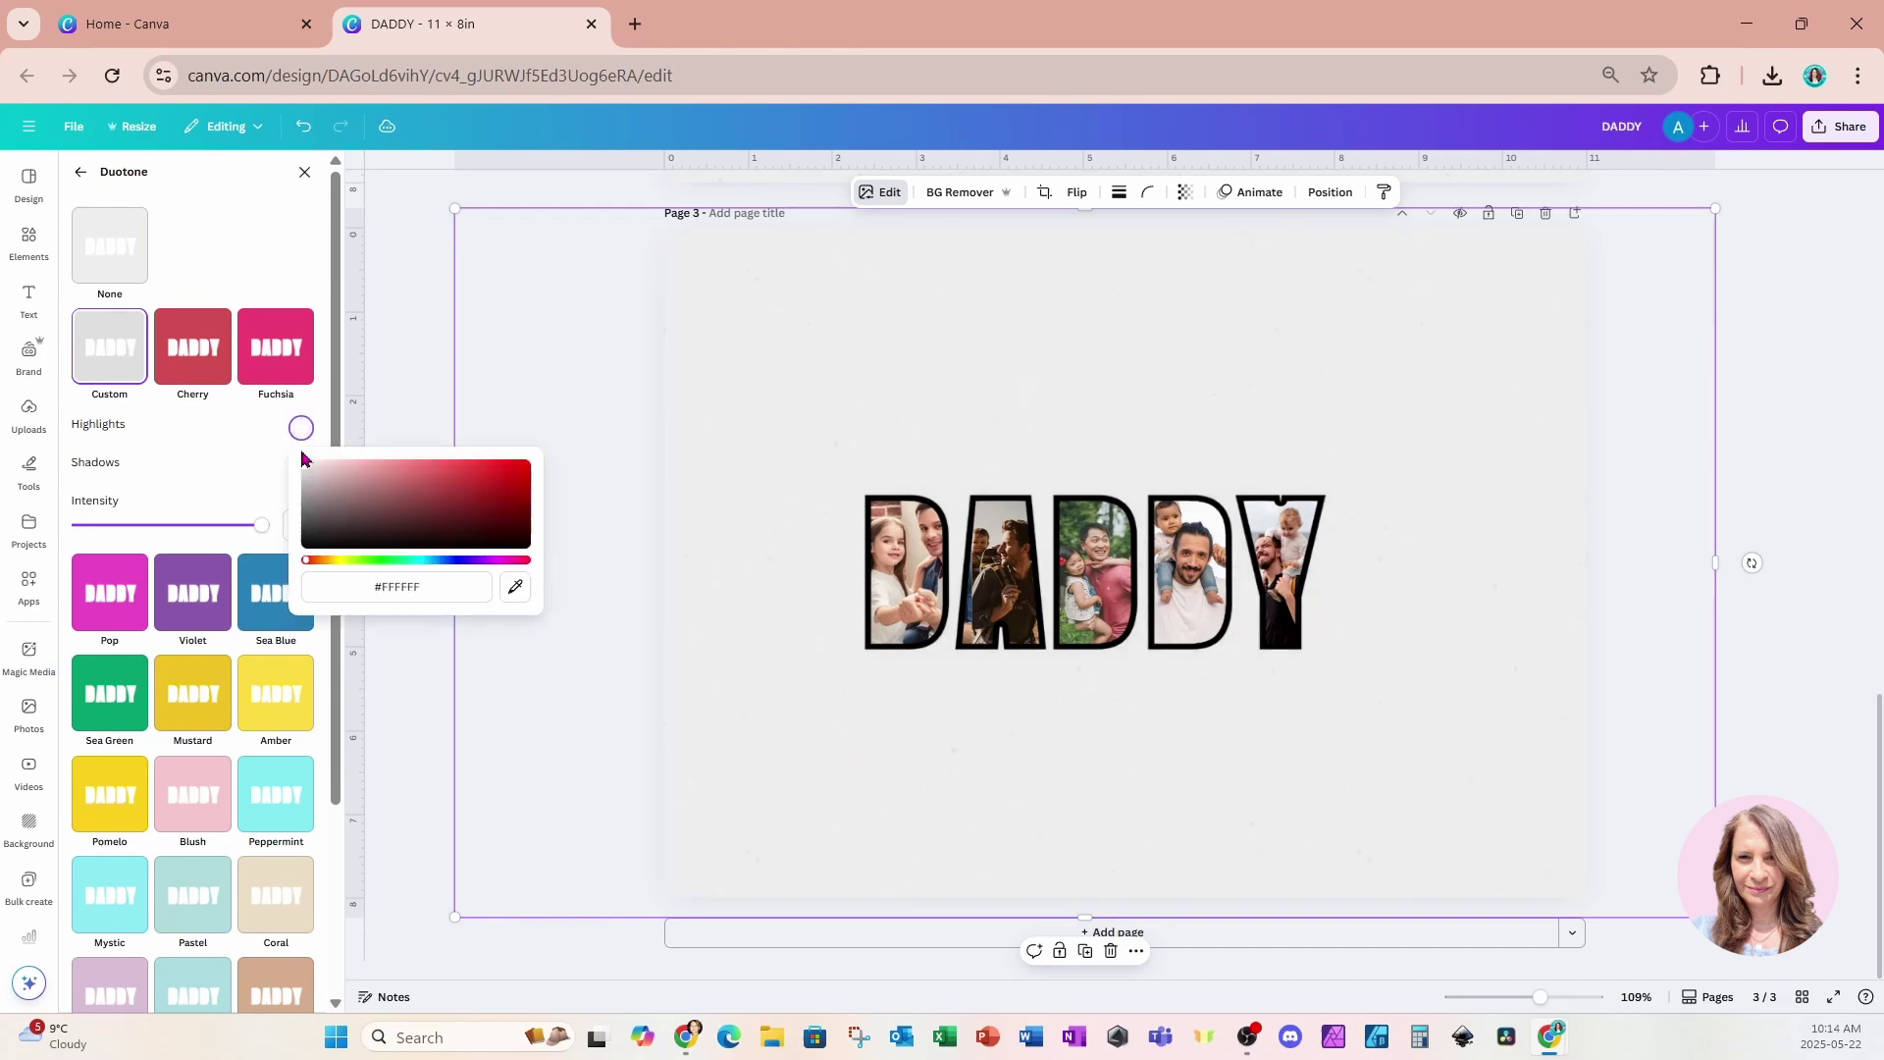
left_click(261, 449)
left_click(301, 465)
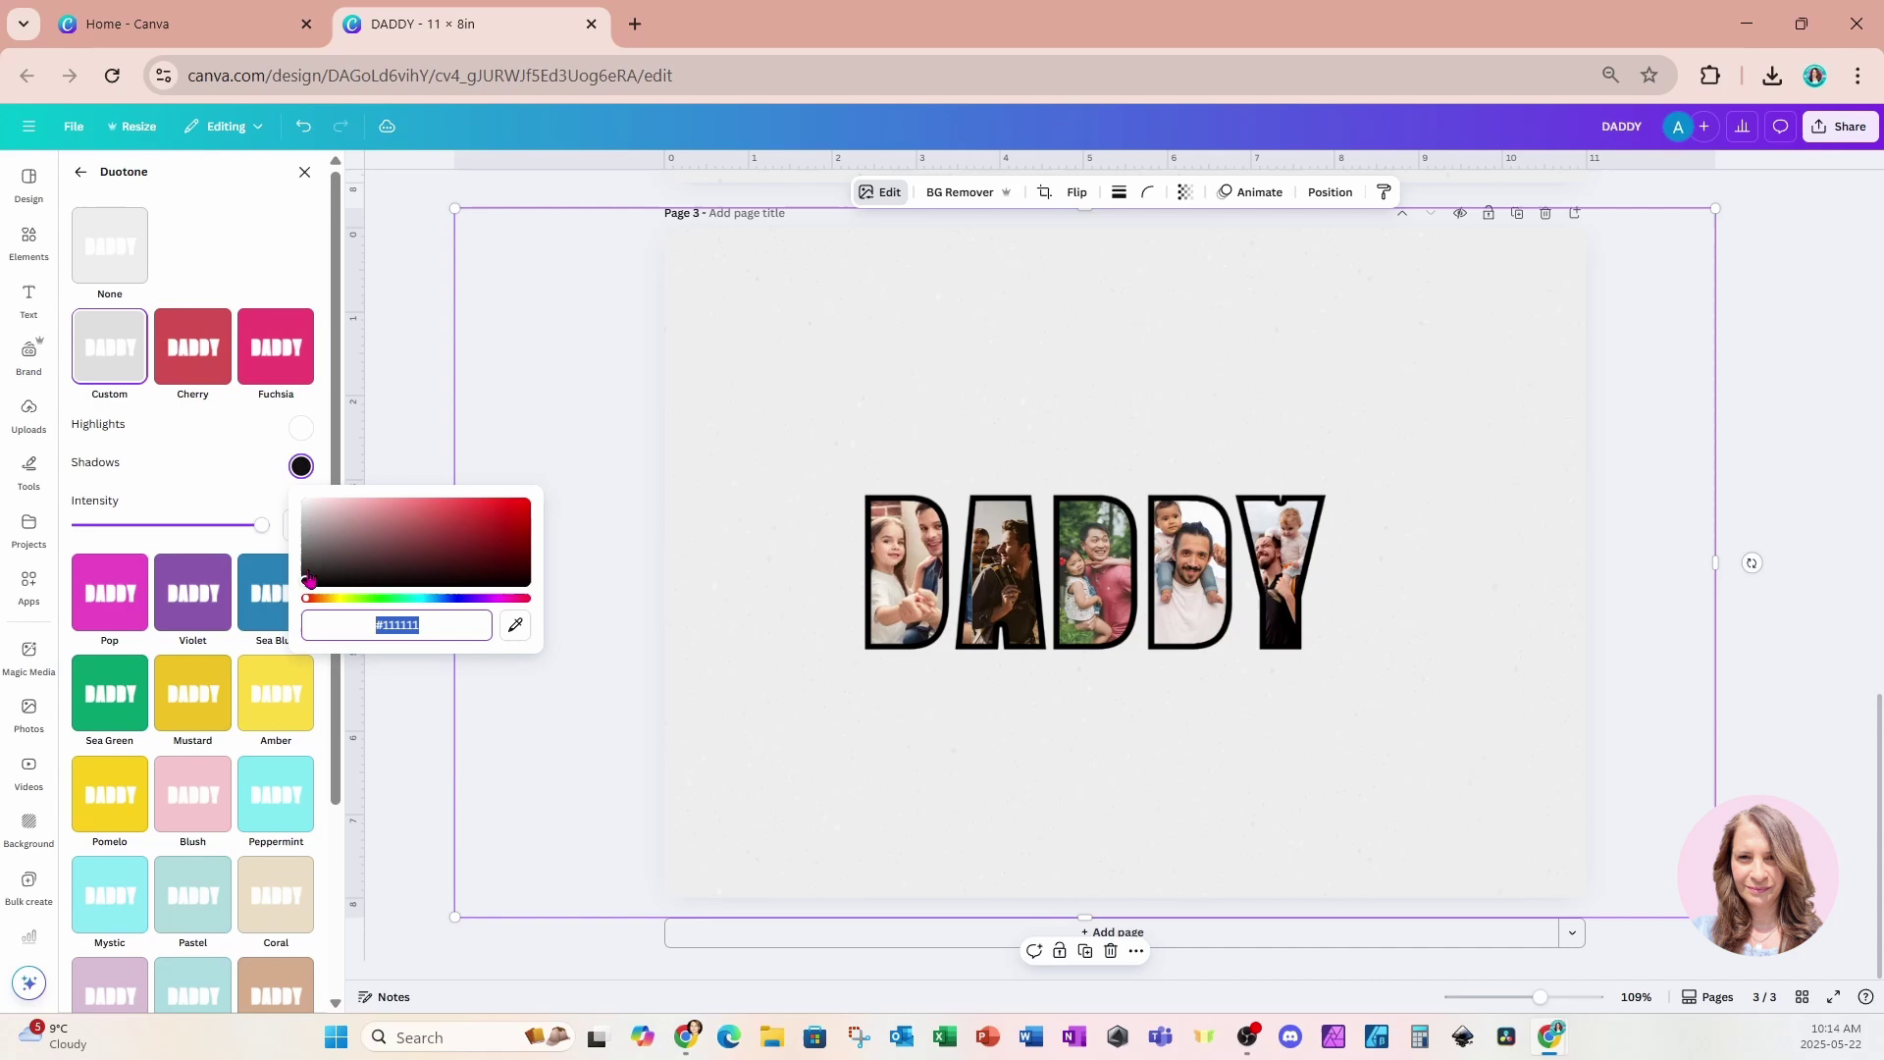
left_click_drag(310, 581, 291, 491)
left_click(242, 448)
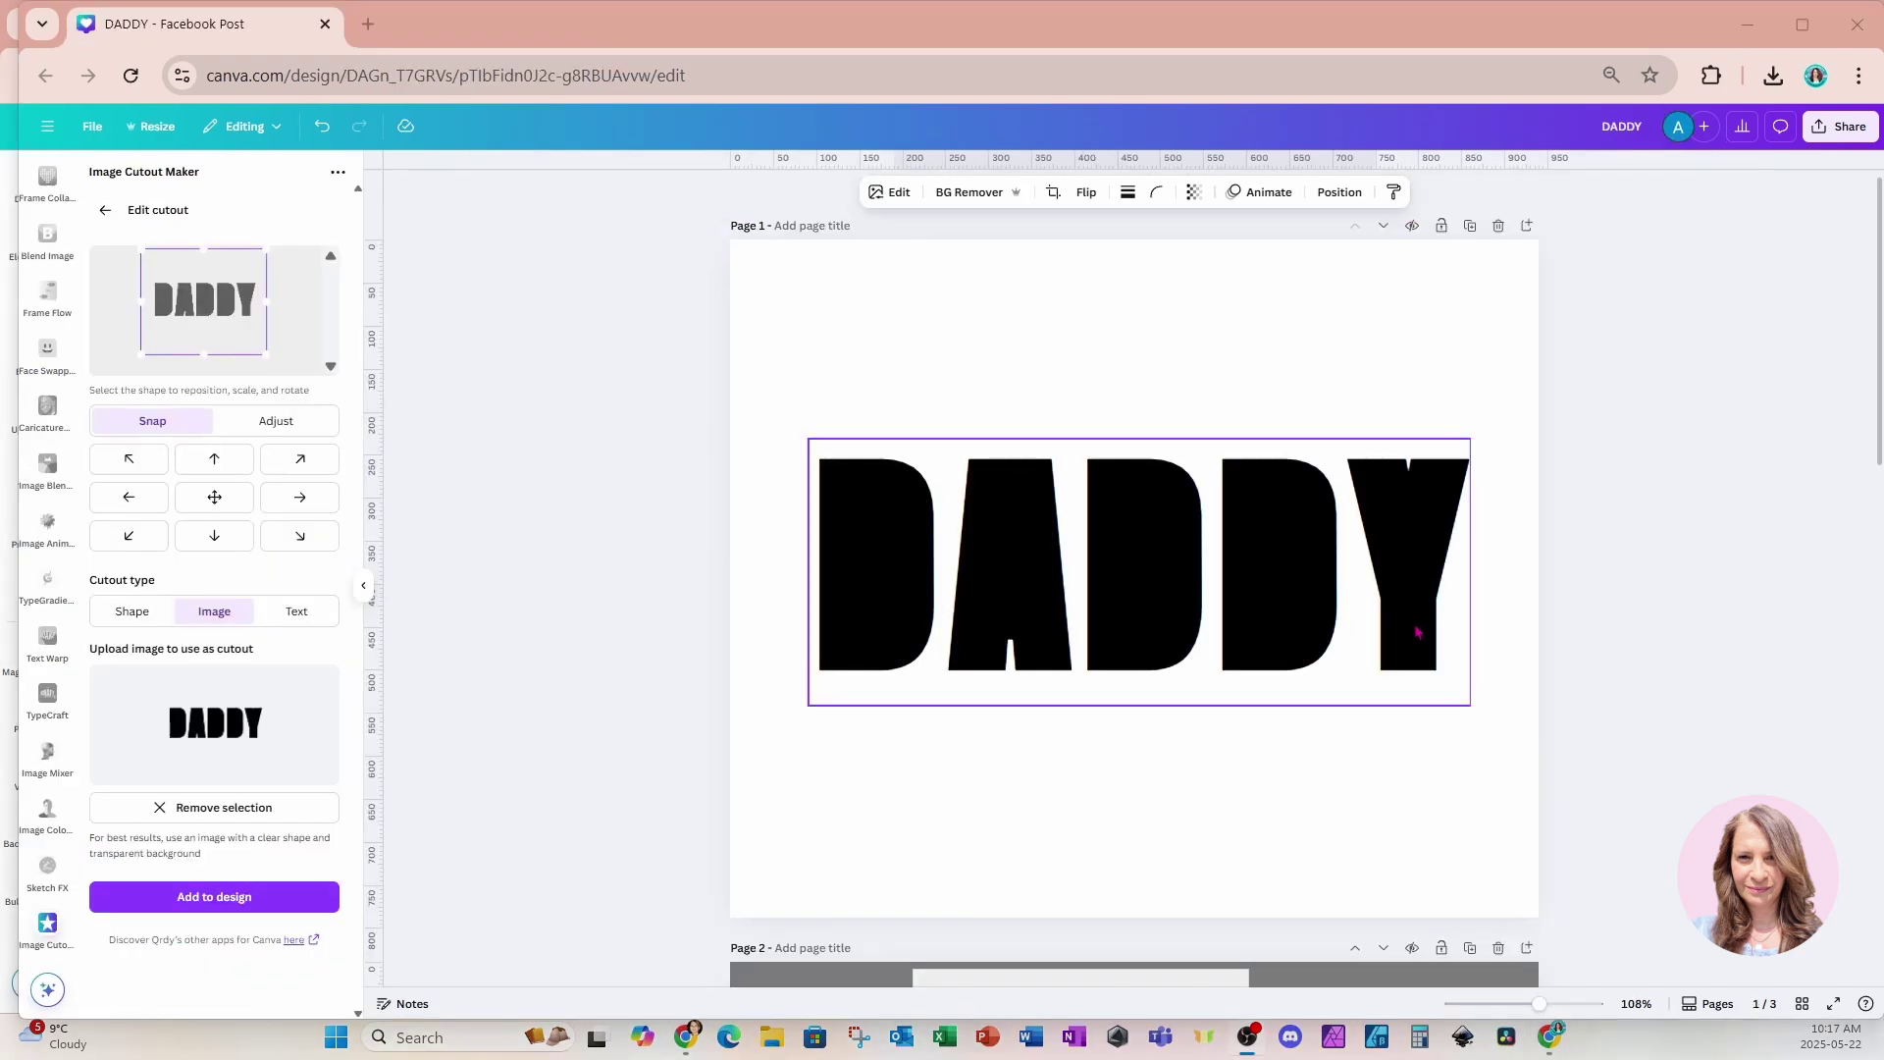
scroll(1416, 631, "down", 15)
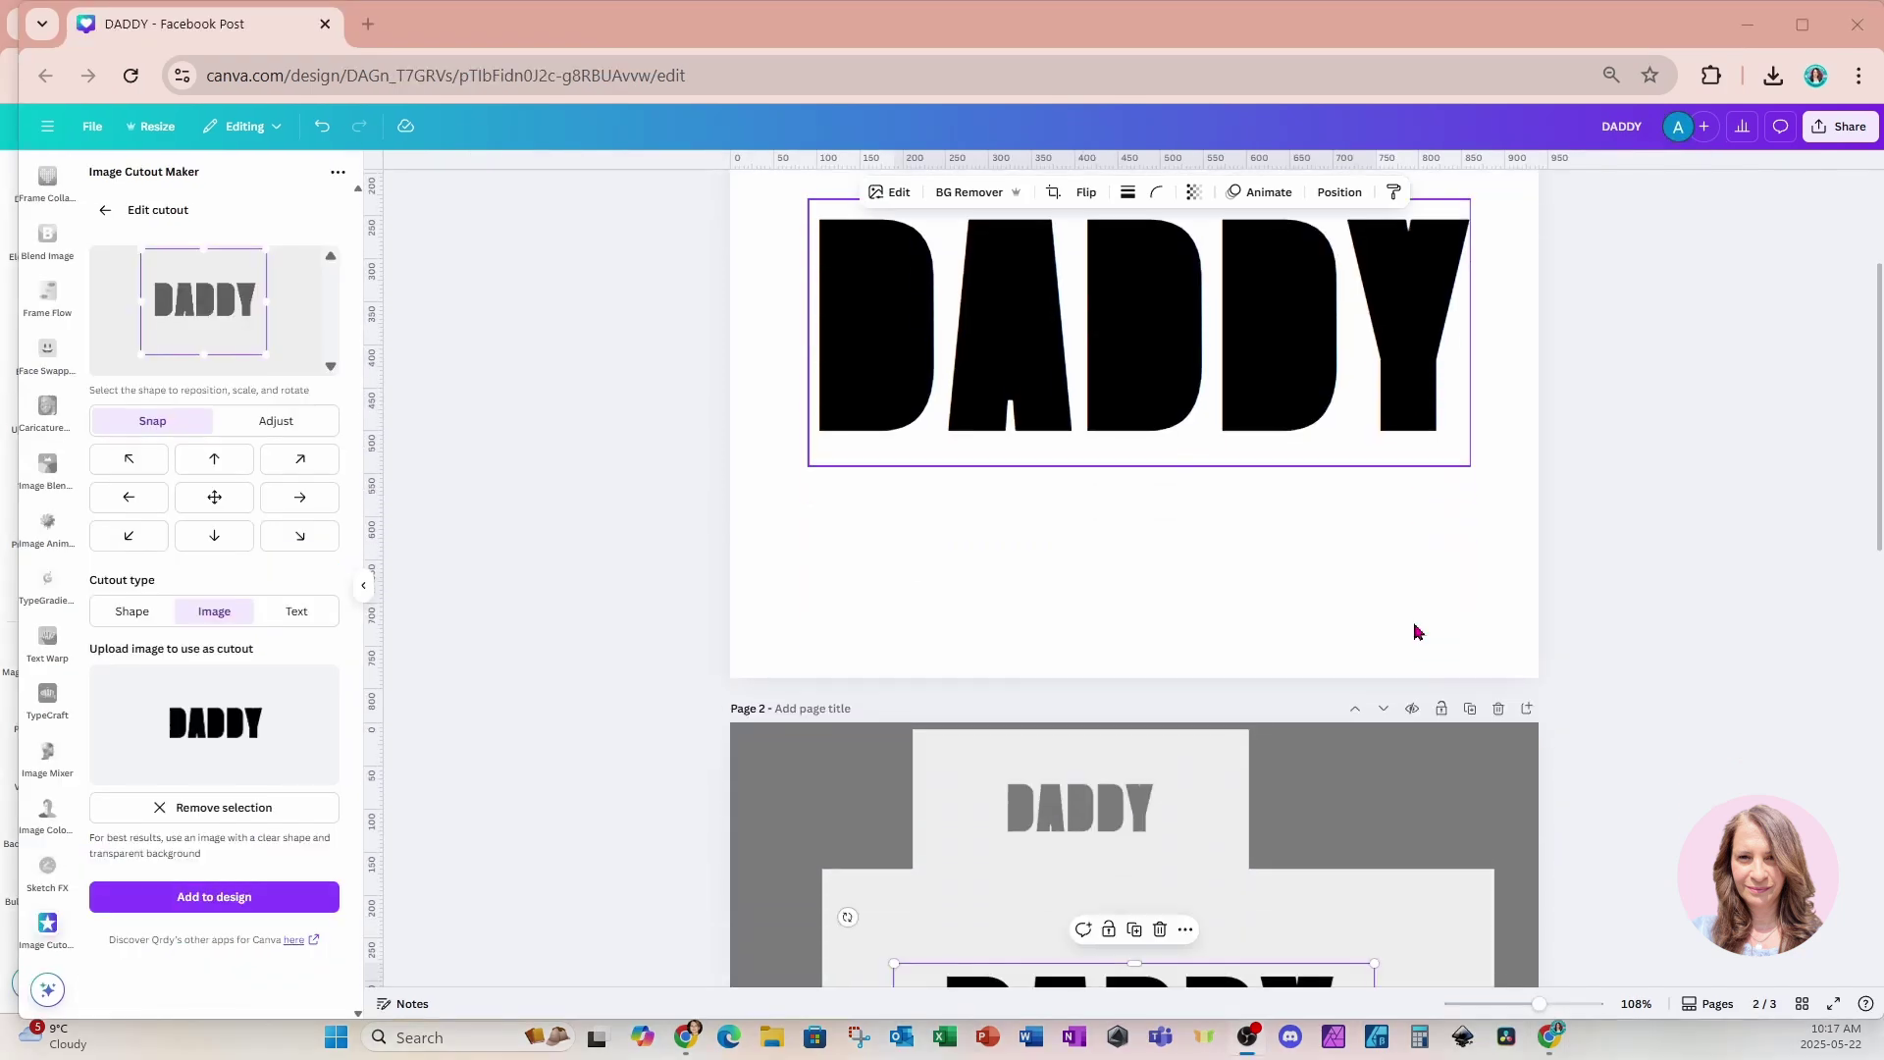